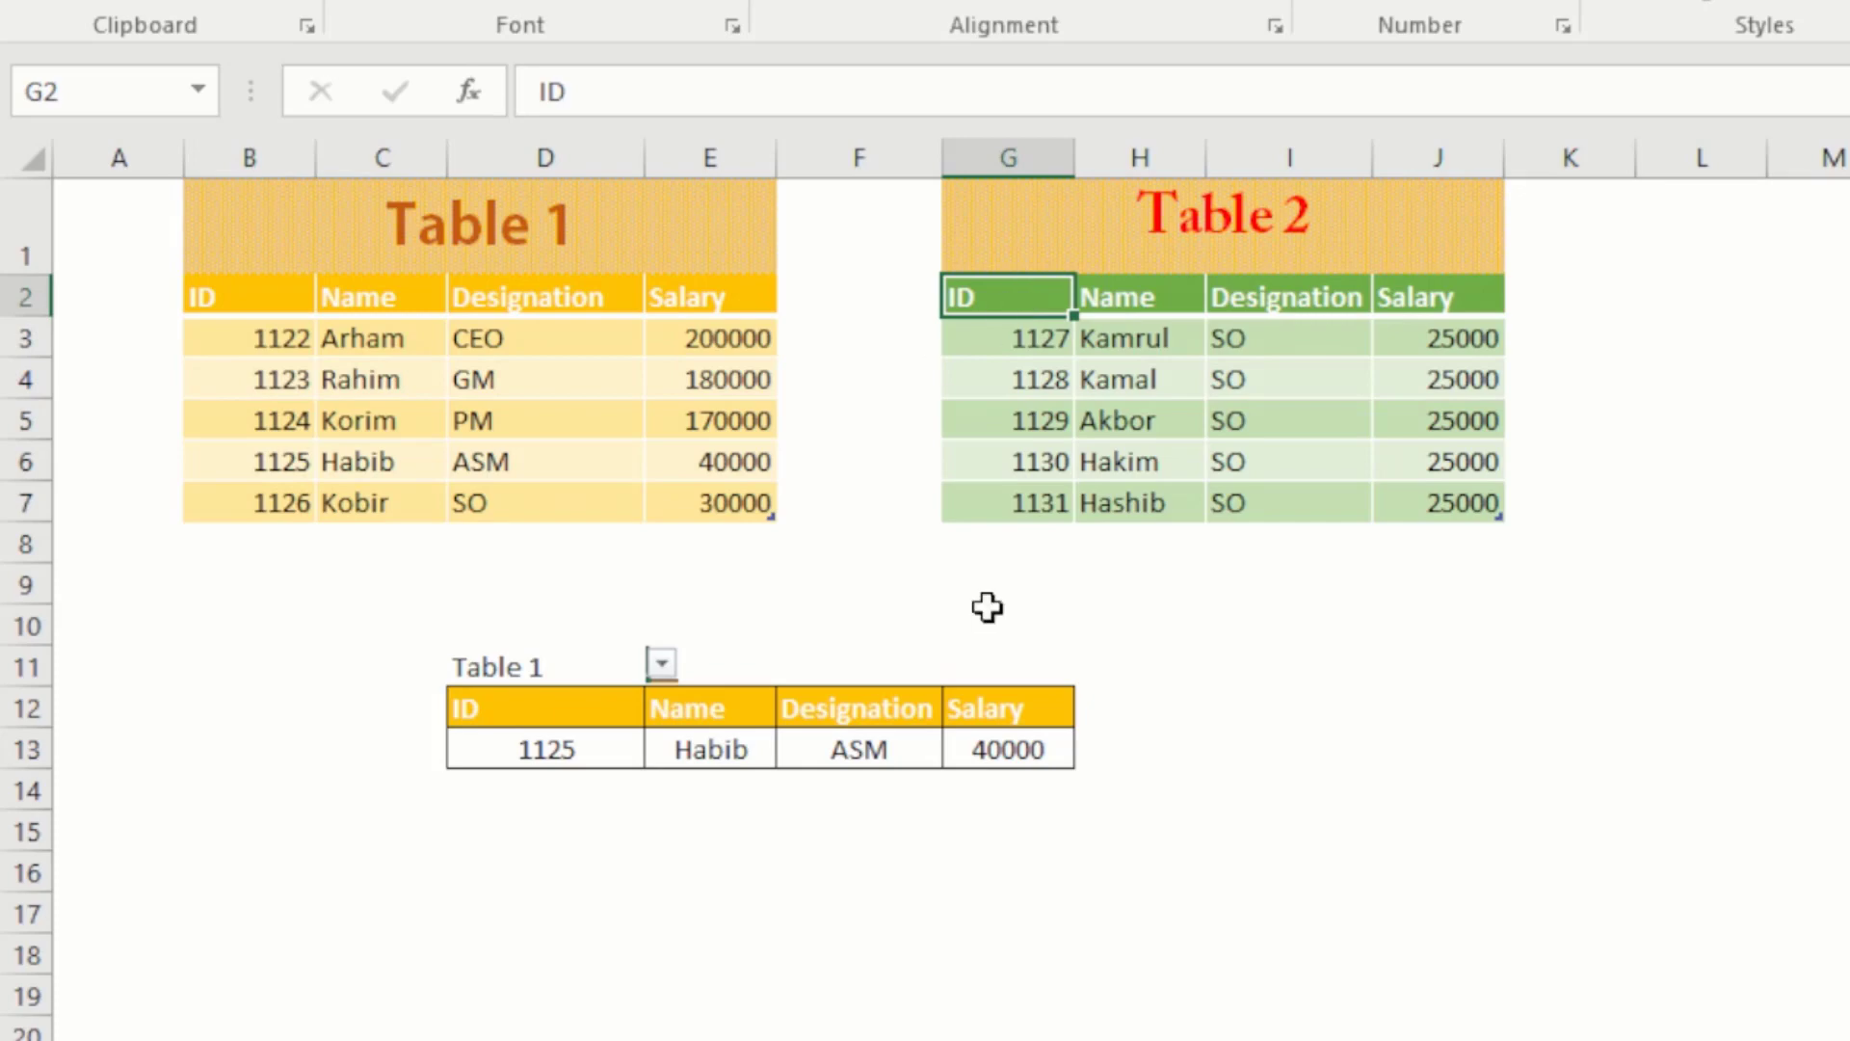
Step: Switch the table selector in cell D11 to Table 2
left_click(986, 617)
left_click(642, 672)
left_click(661, 666)
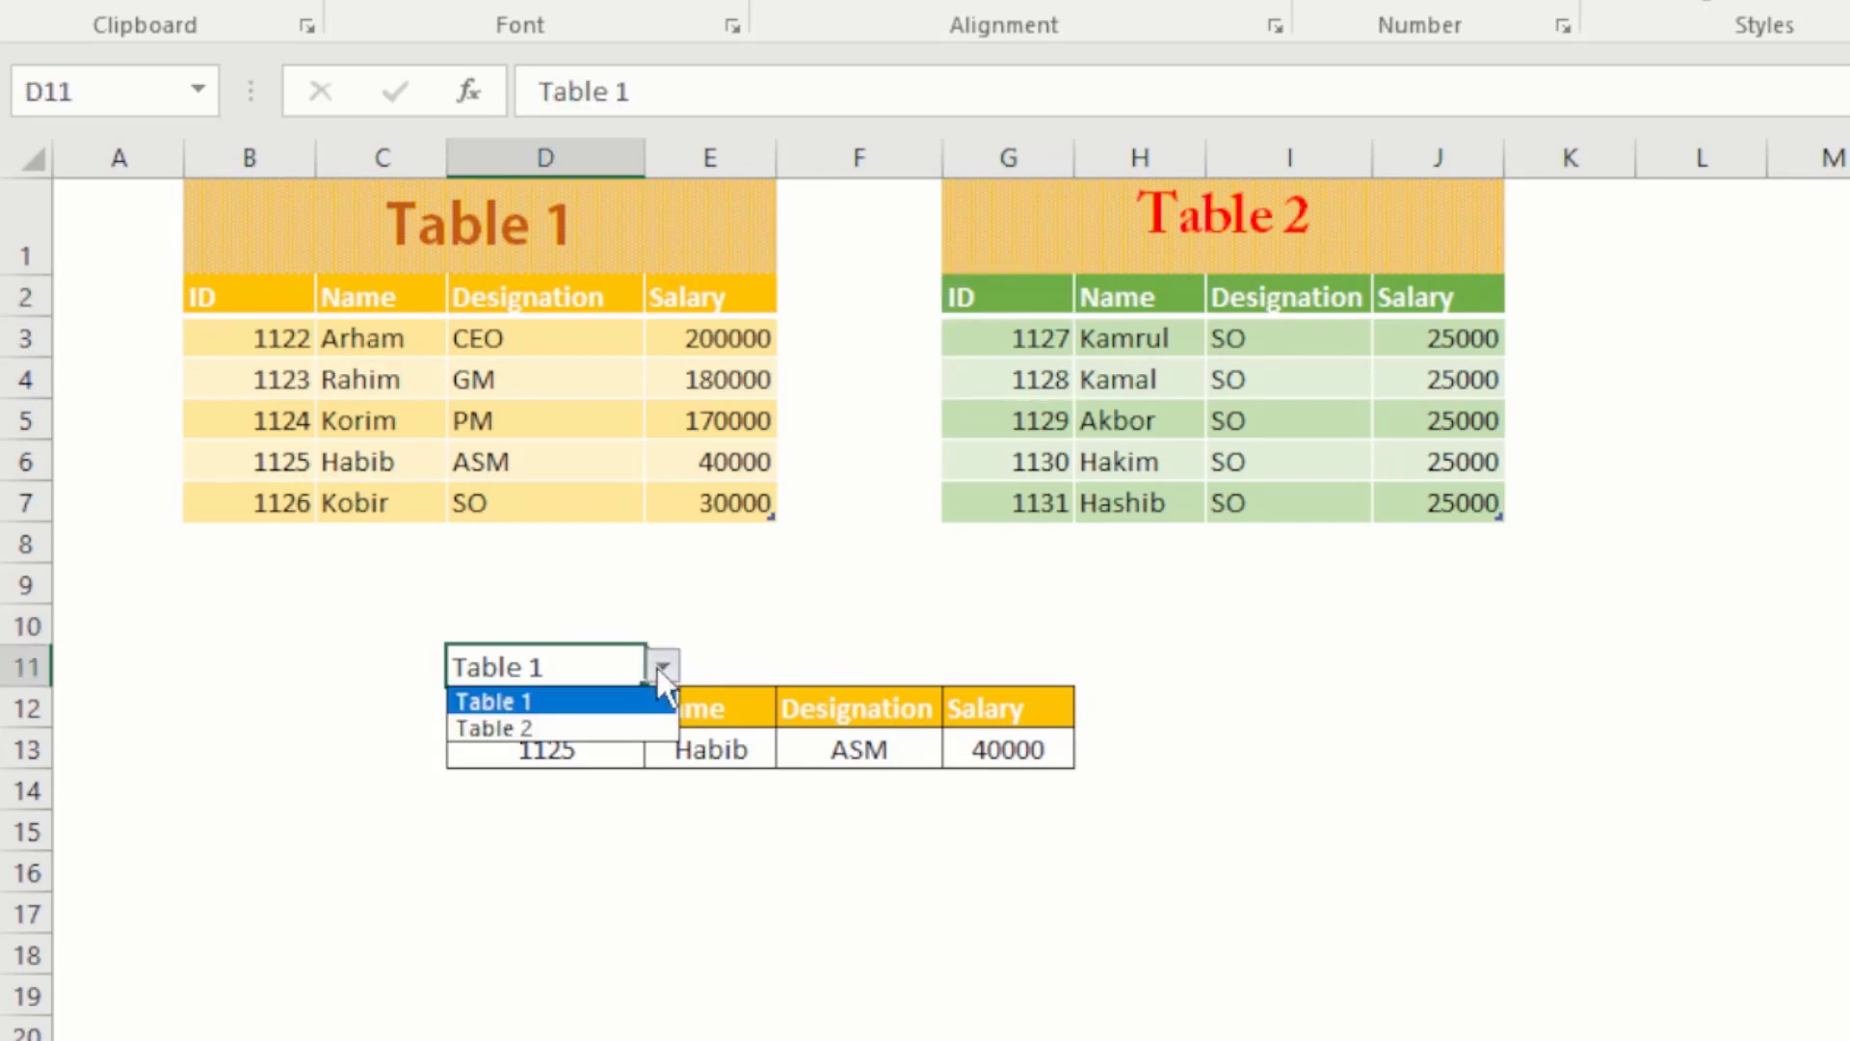
left_click(606, 722)
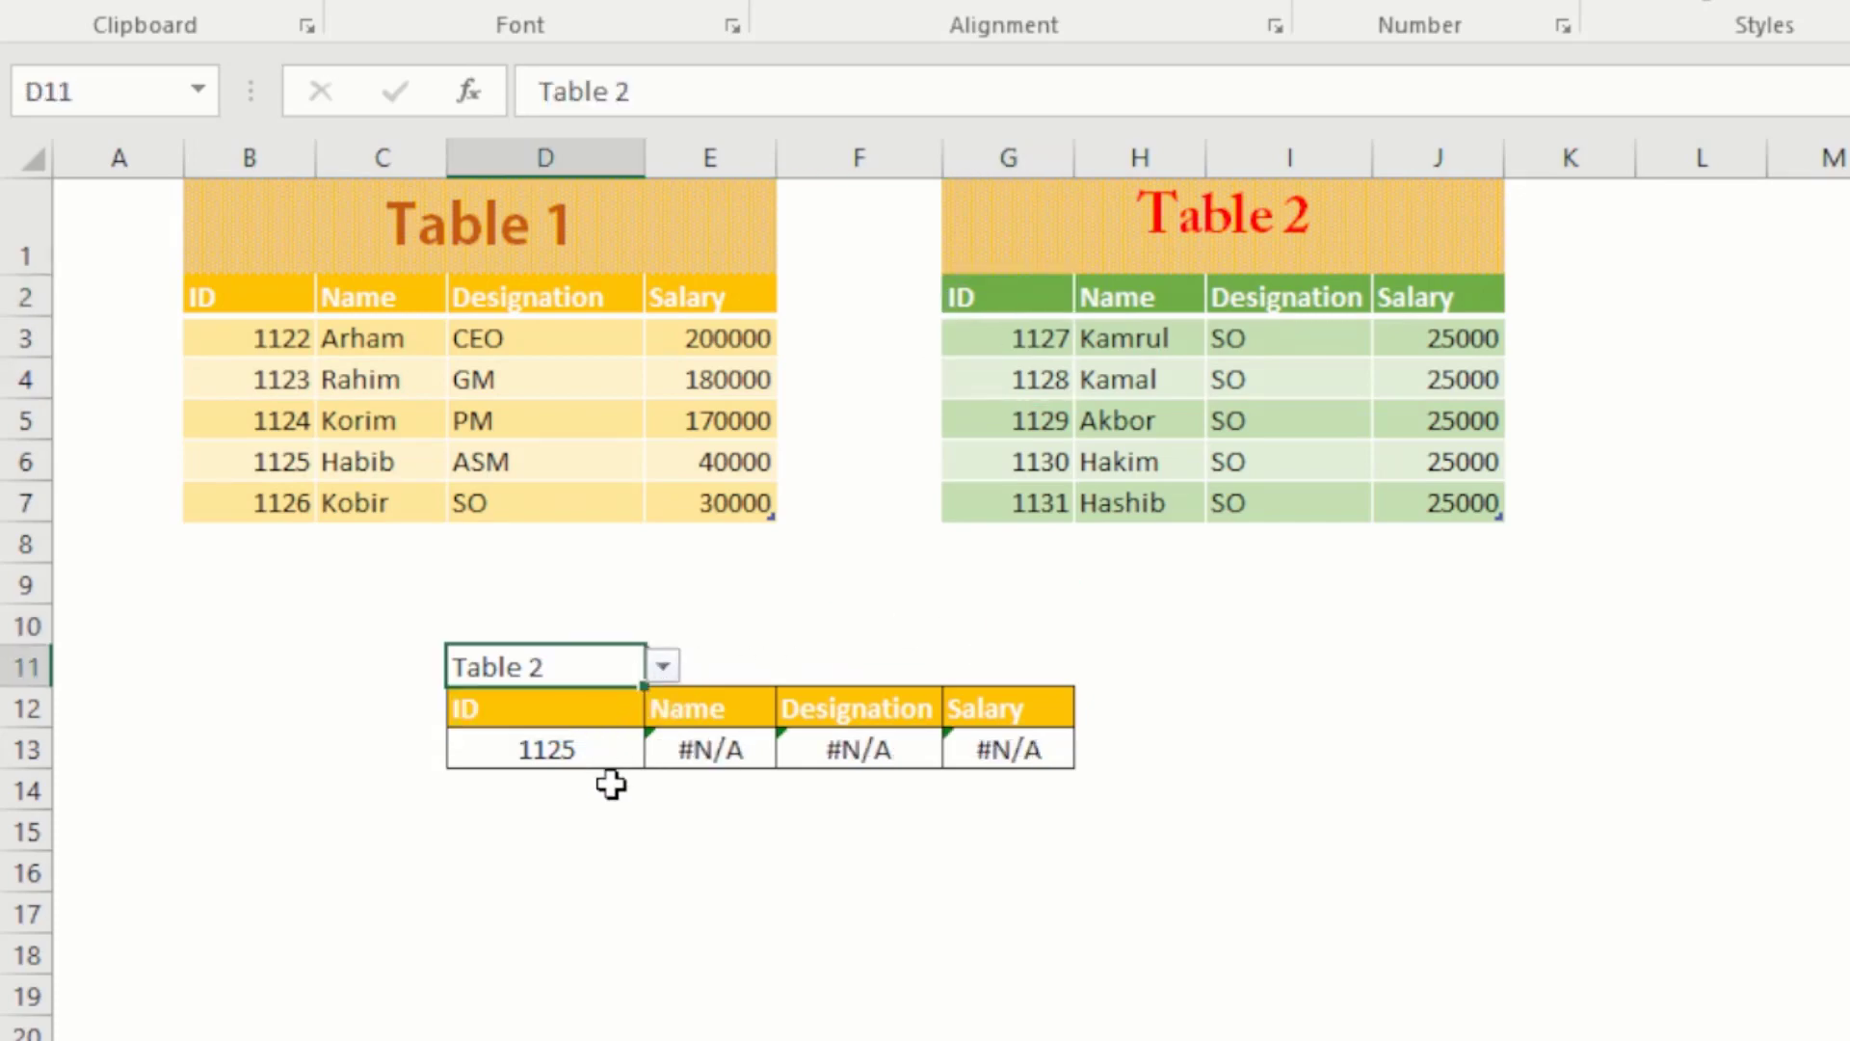
Step: Set the lookup ID in cell D13 to the ID of Table 2's first record
left_click(559, 748)
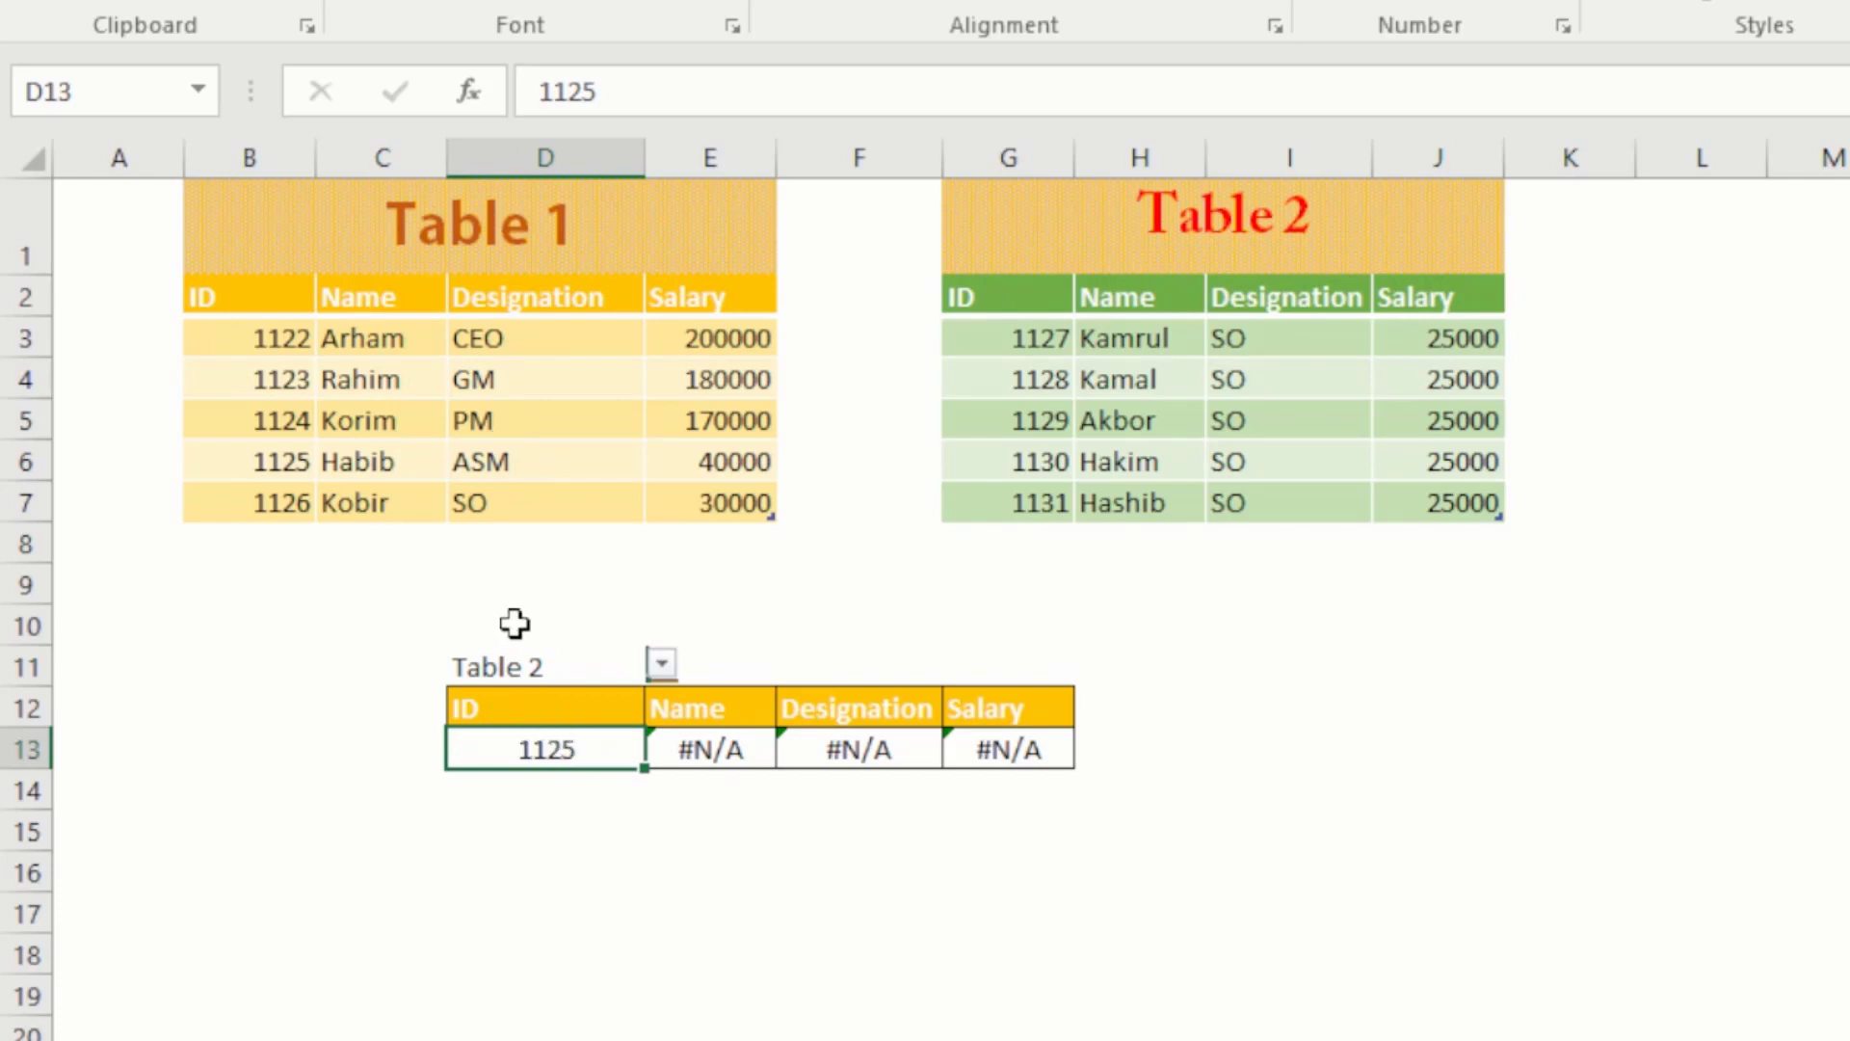
left_click(1063, 330)
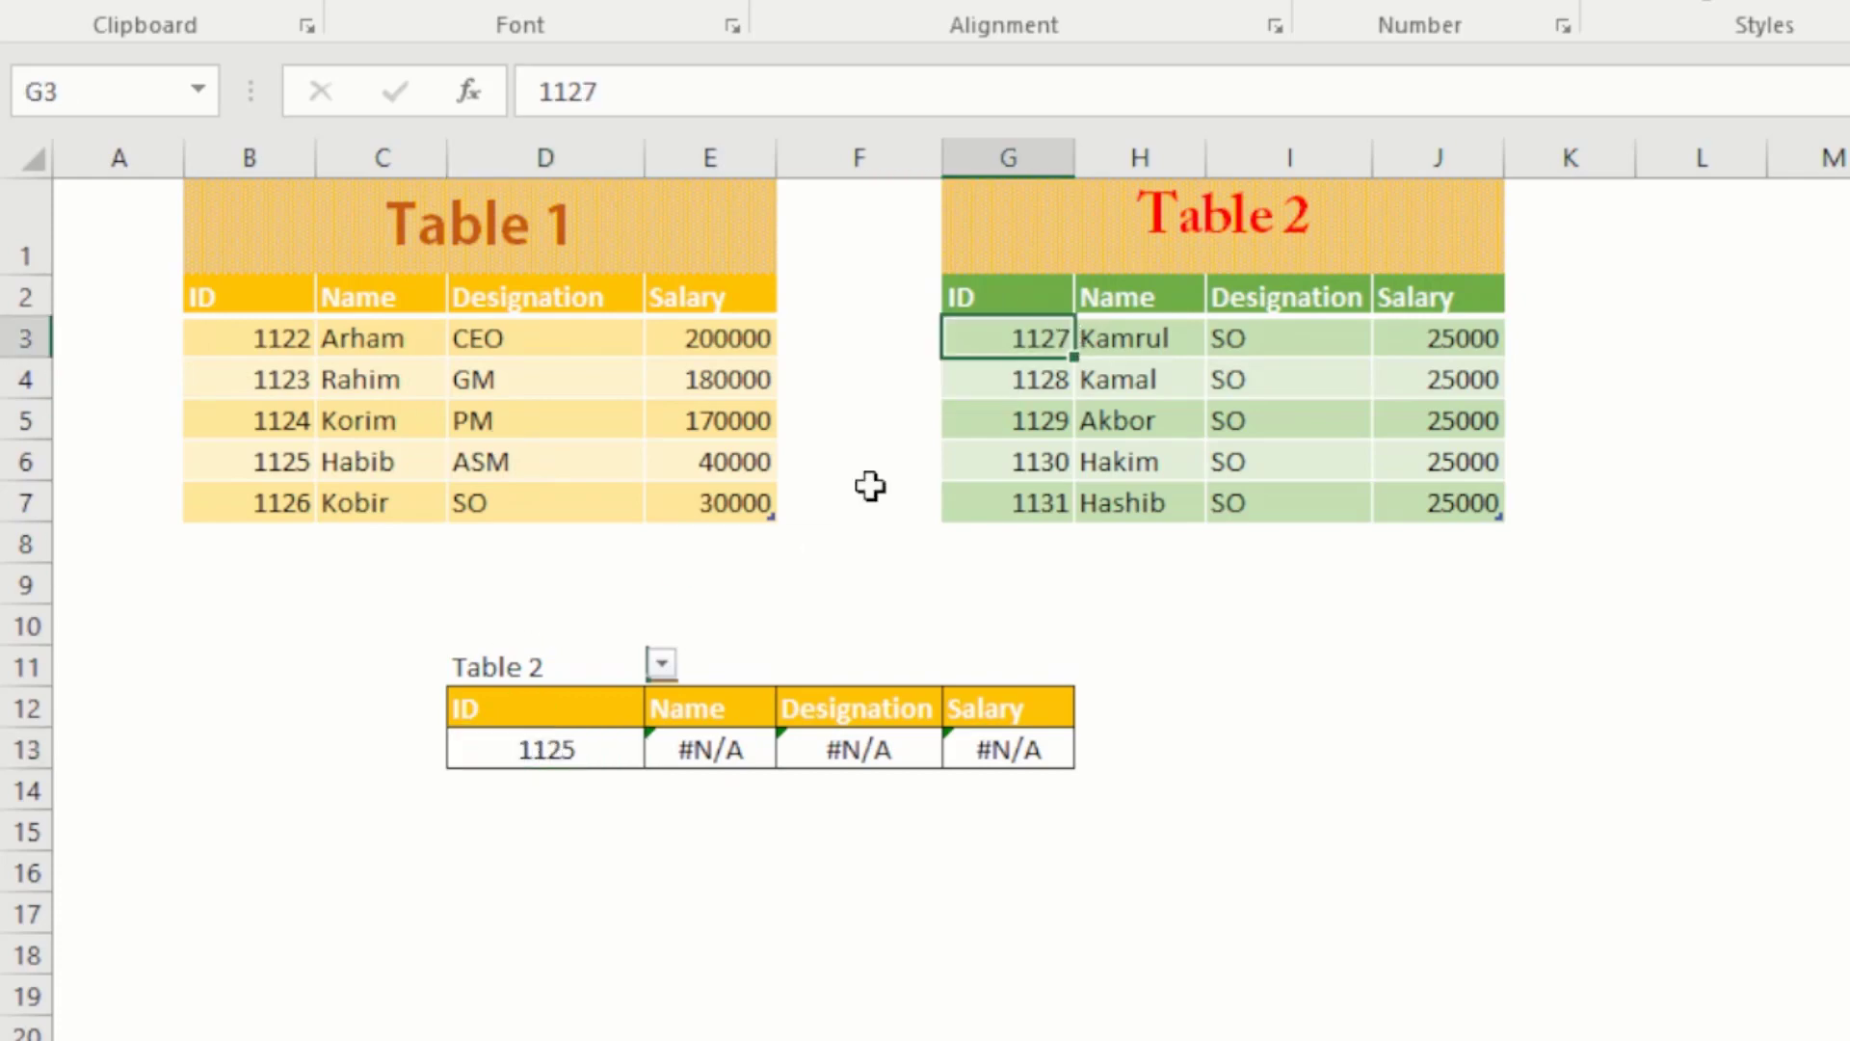
left_click(598, 721)
left_click(1135, 460)
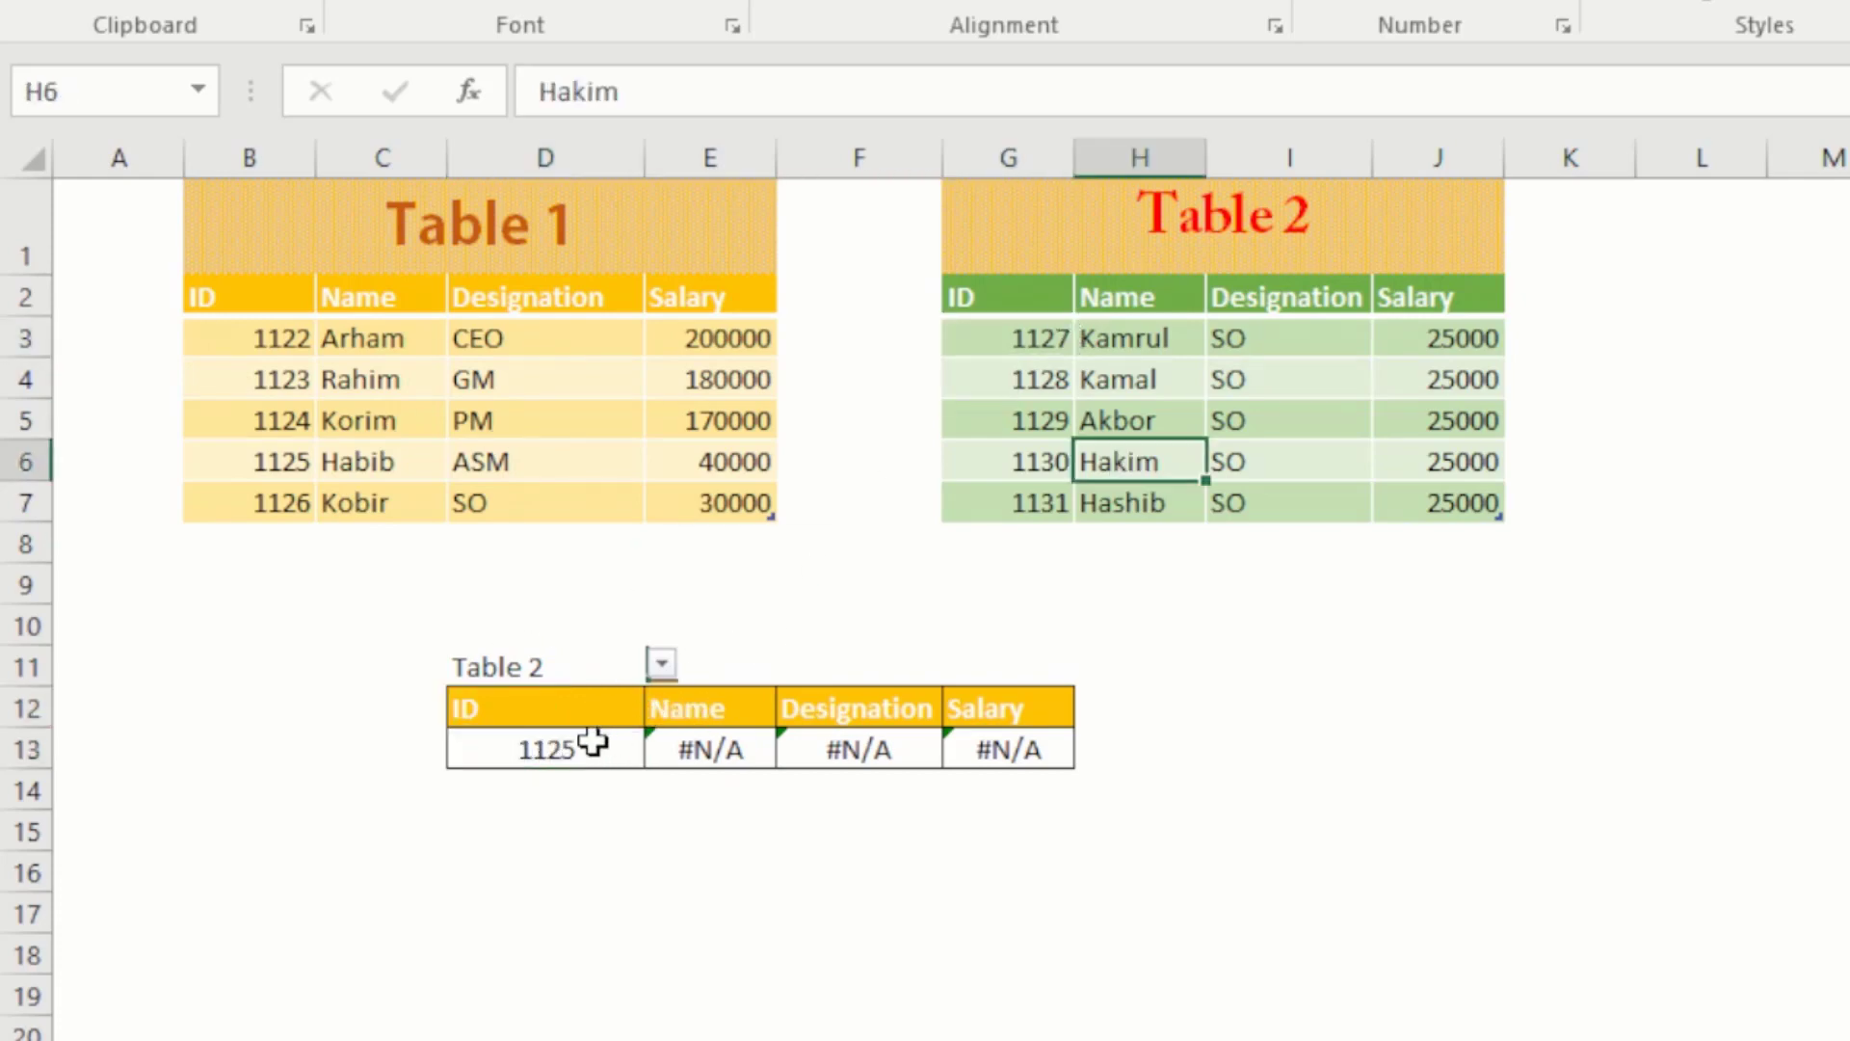
left_click(591, 742)
left_click(1024, 342)
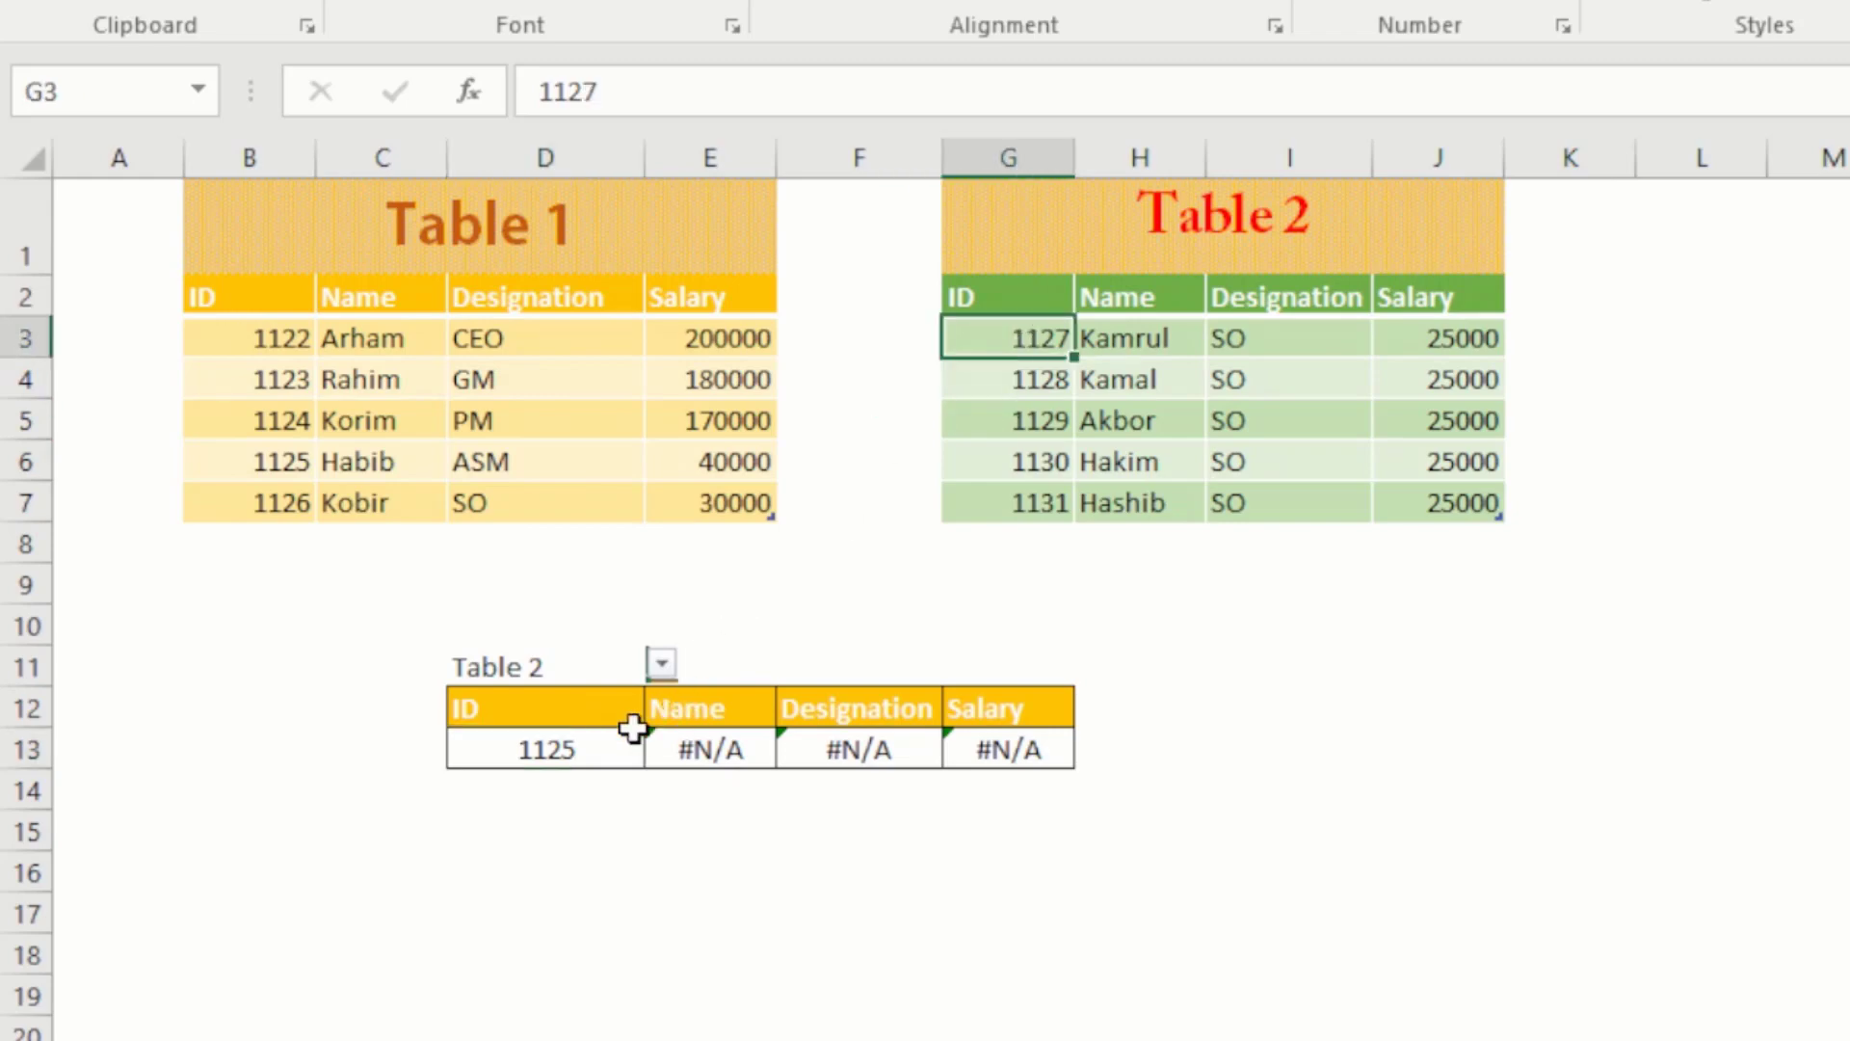
left_click(578, 750)
type("1127")
key("Return")
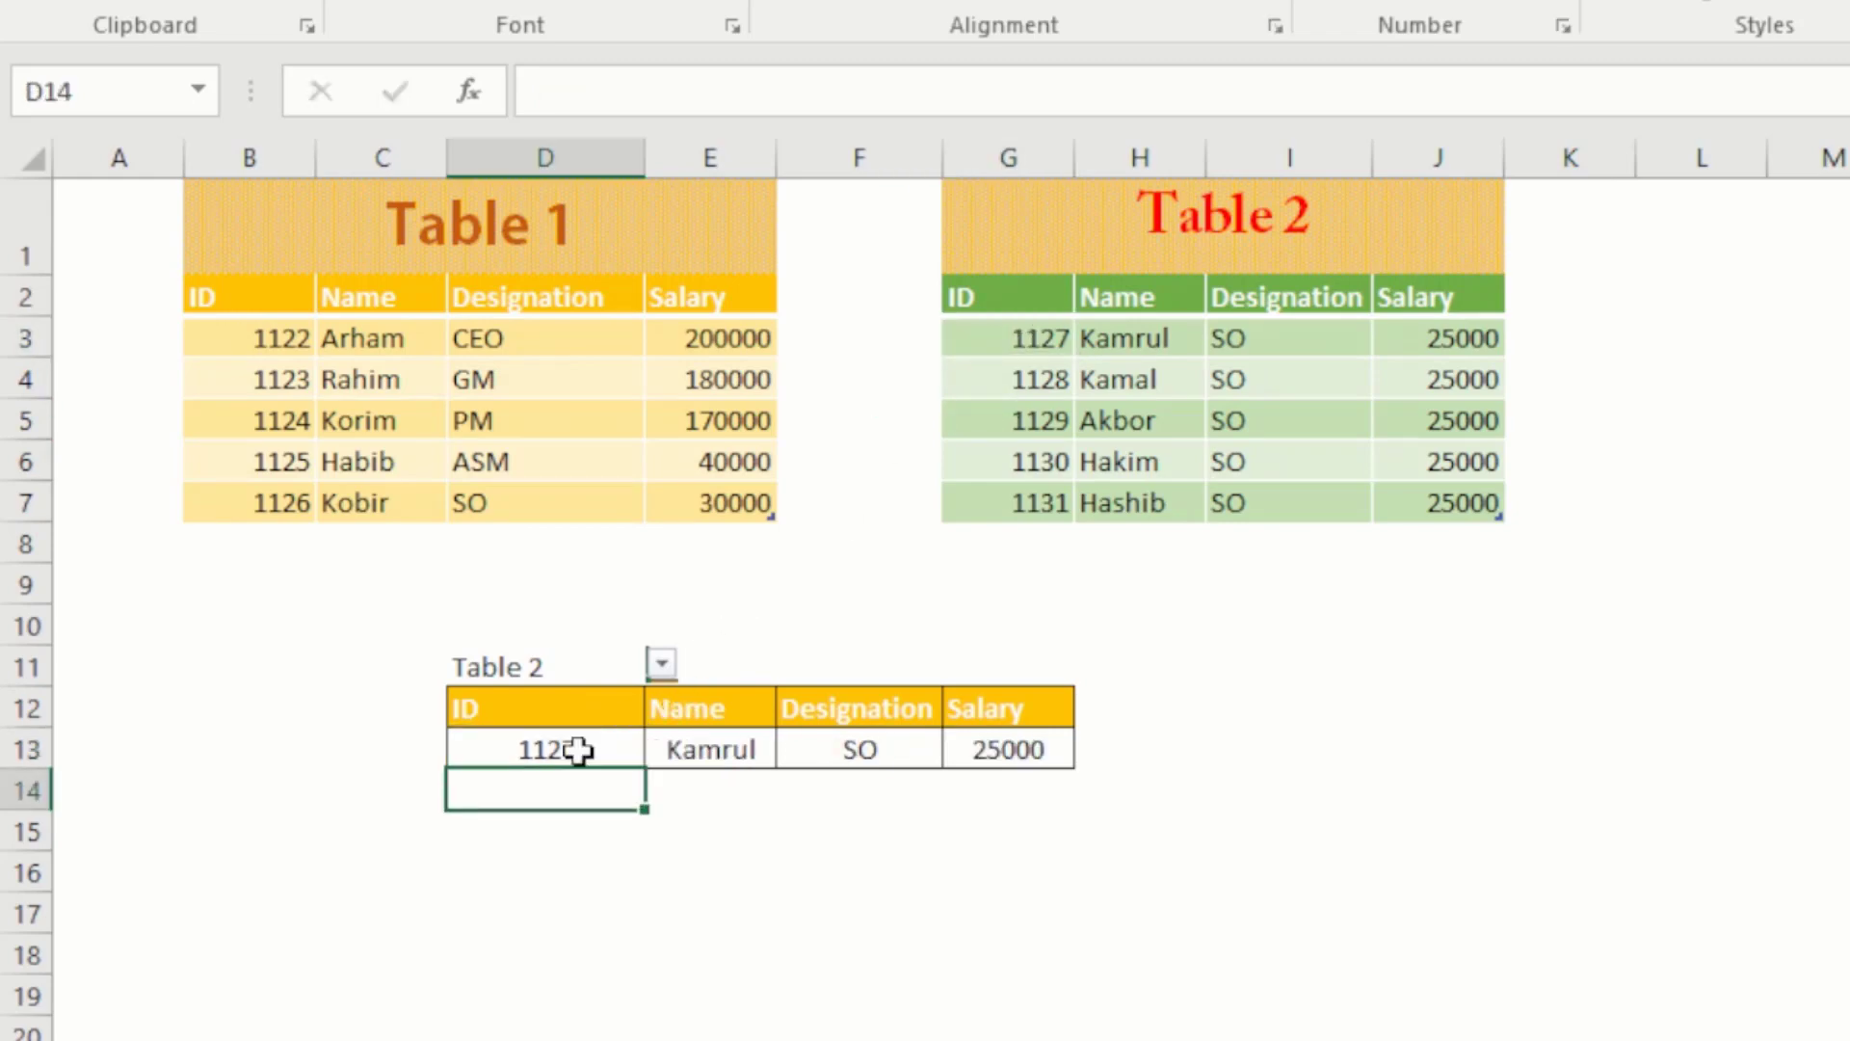
Step: Switch the table selector in cell D11 back to Table 1
left_click(752, 756)
left_click(1008, 790)
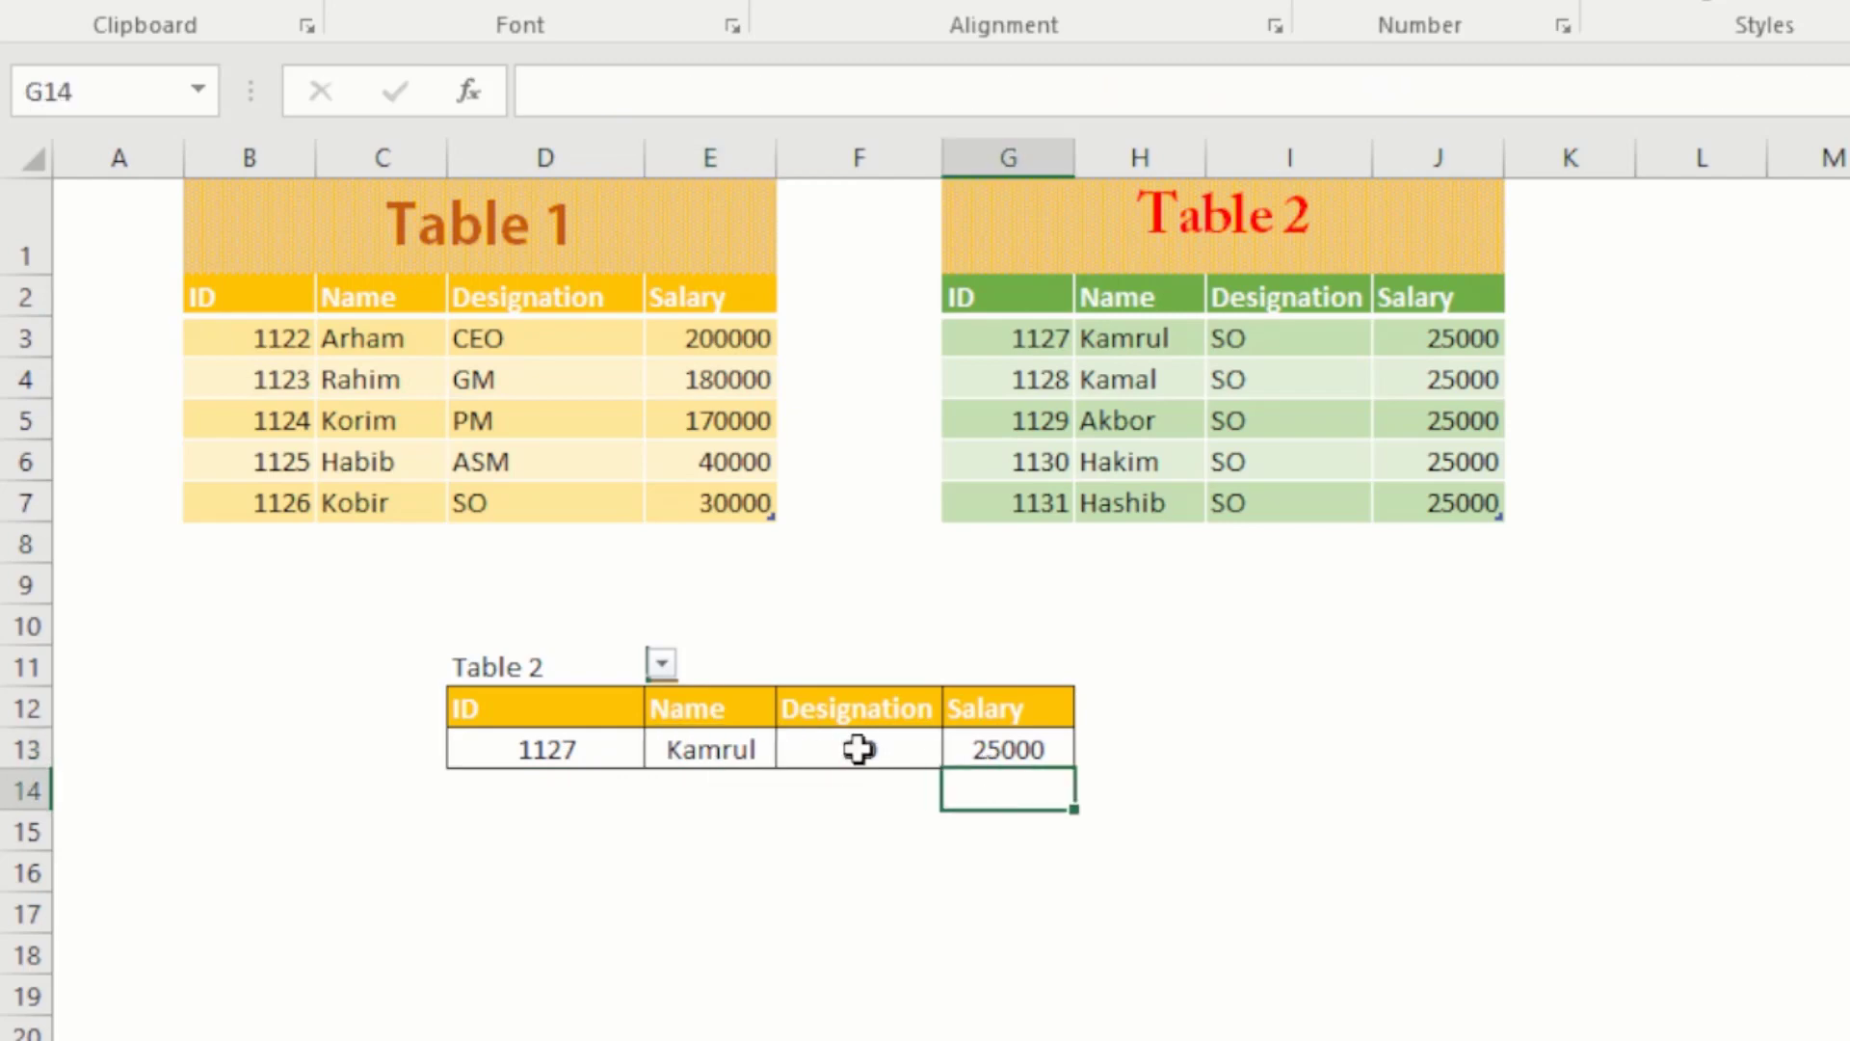
left_click(678, 788)
left_click(621, 668)
left_click(665, 670)
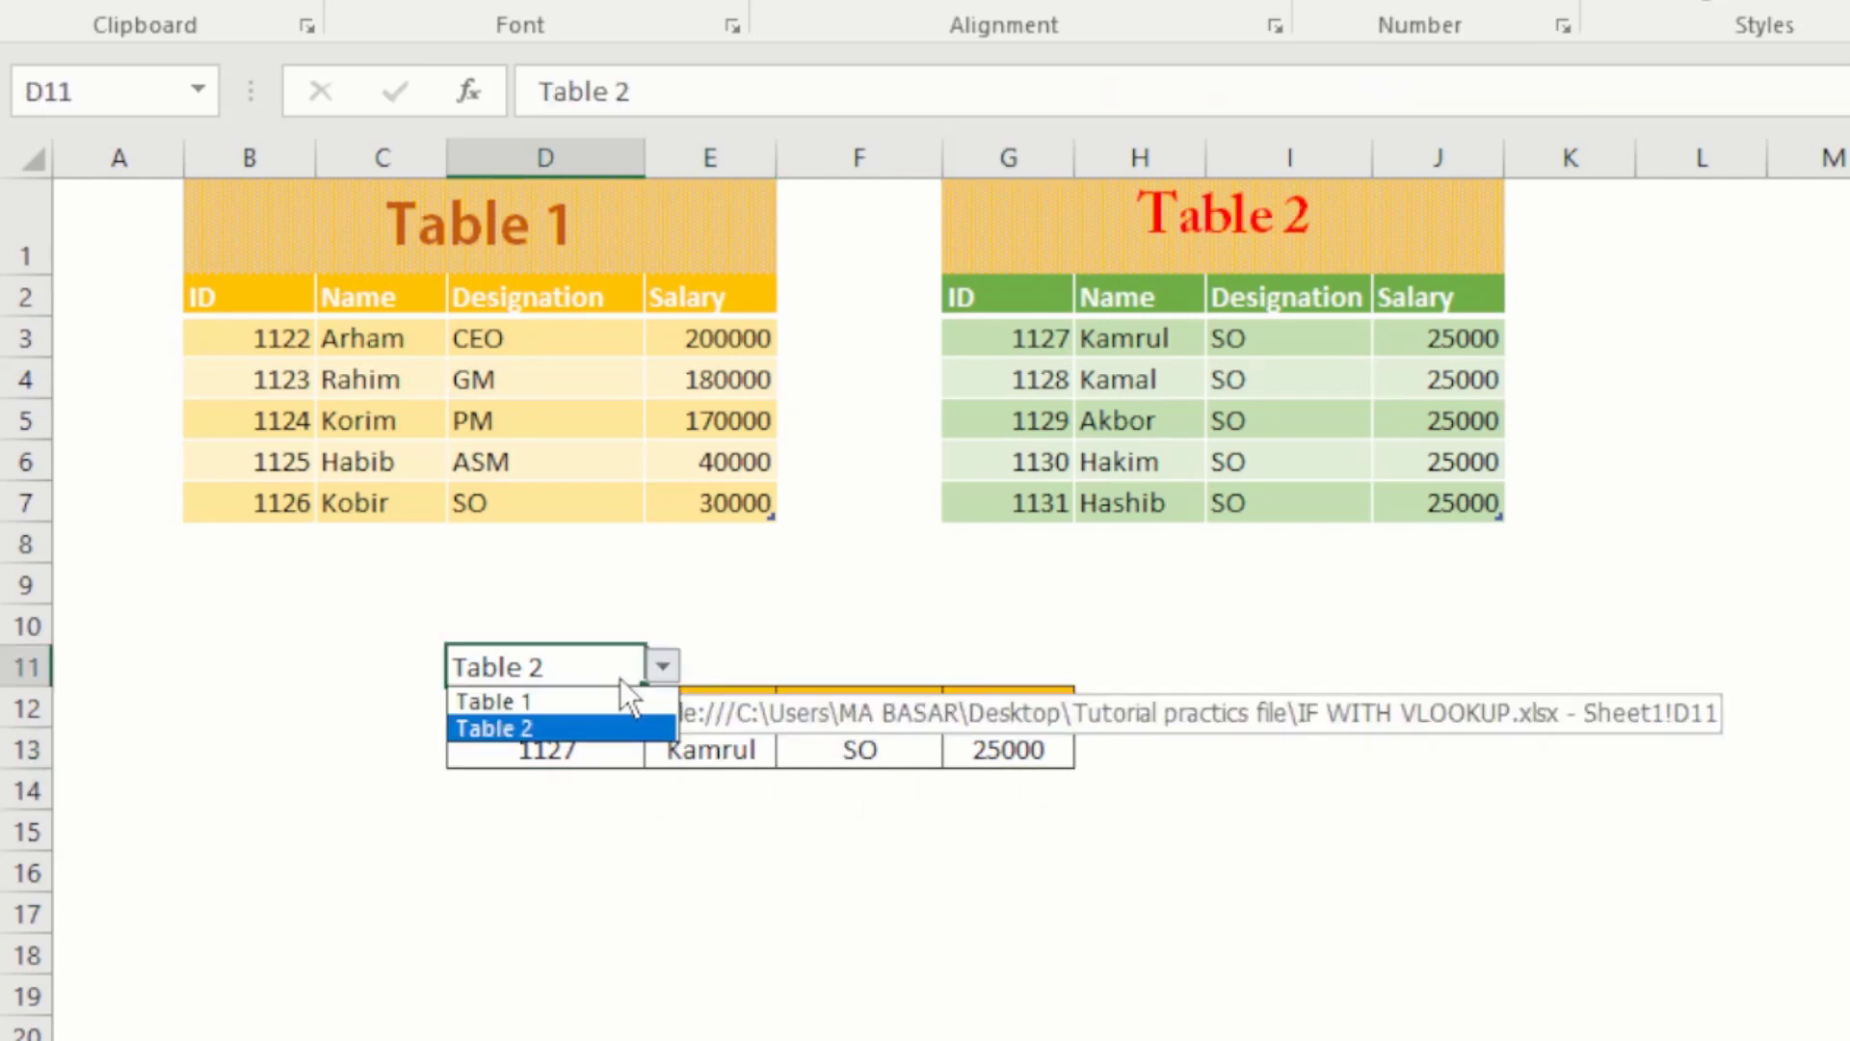
left_click(558, 702)
Step: Replace the lookup ID in cell D13 with the ID of Table 1's first record
left_click(868, 744)
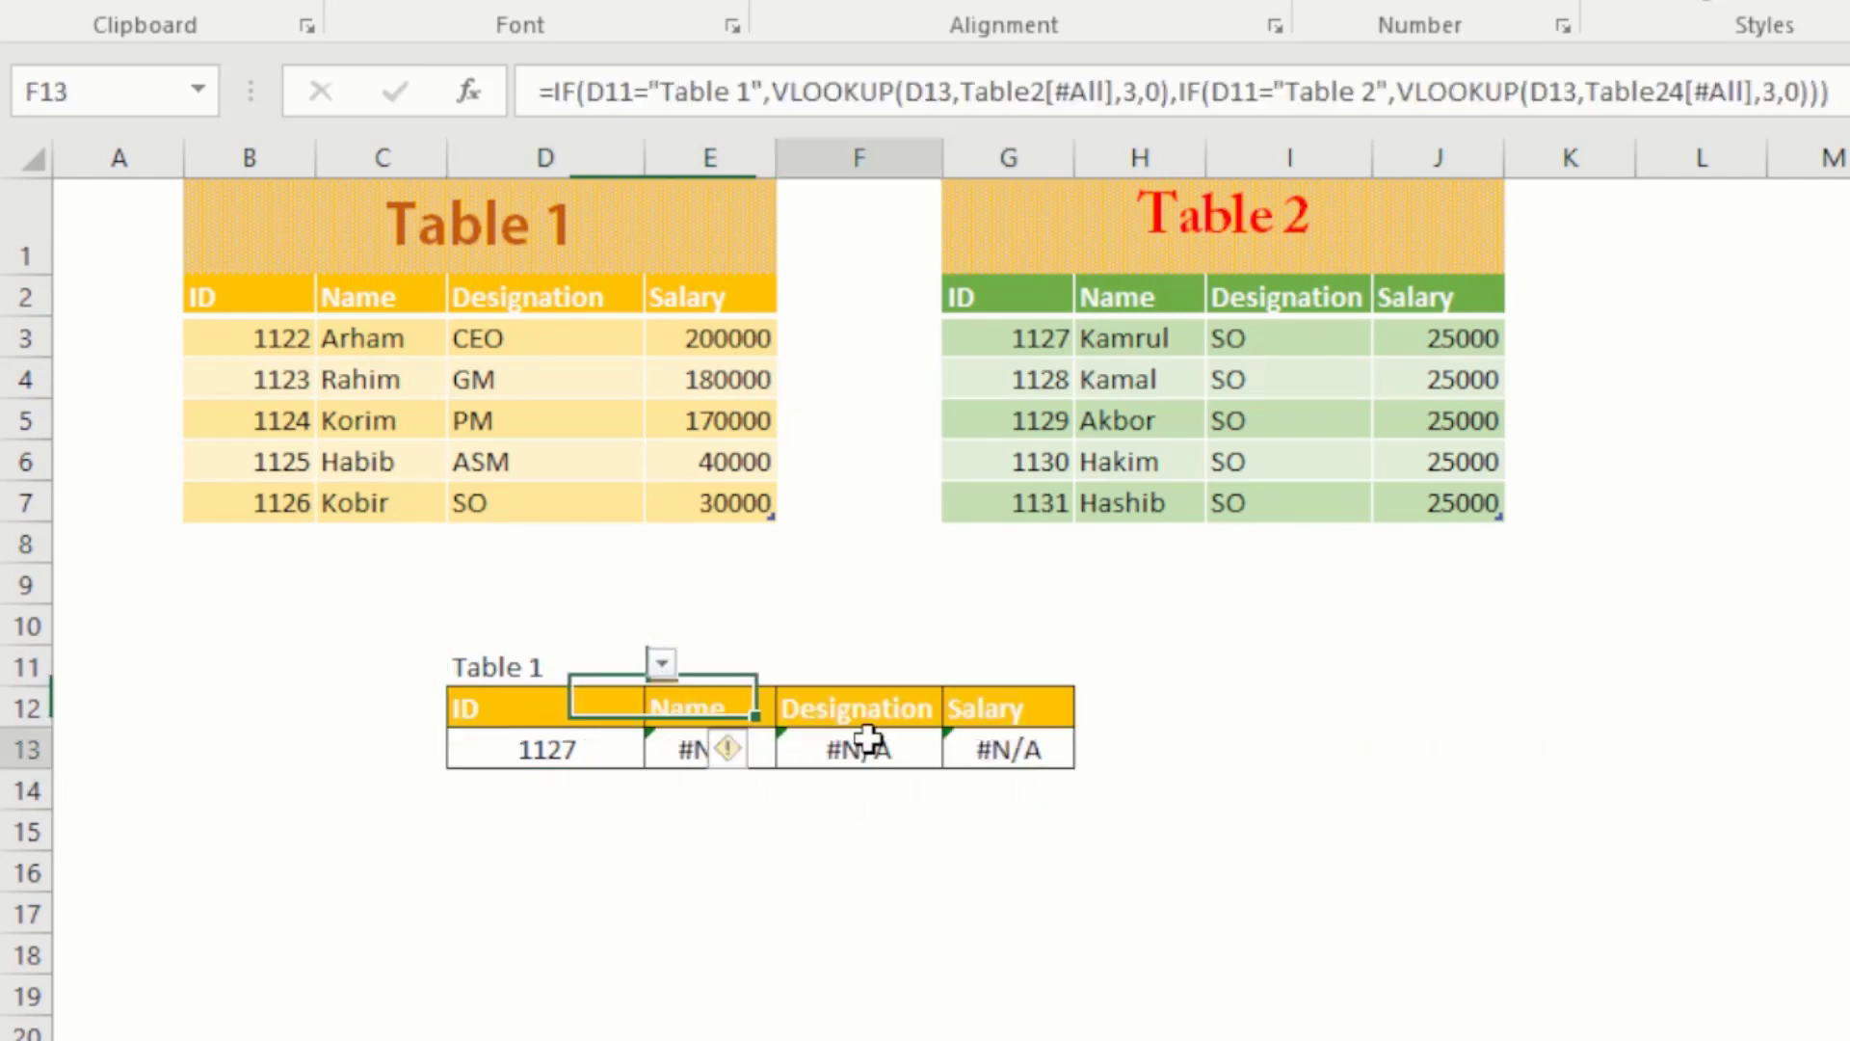
left_click(541, 758)
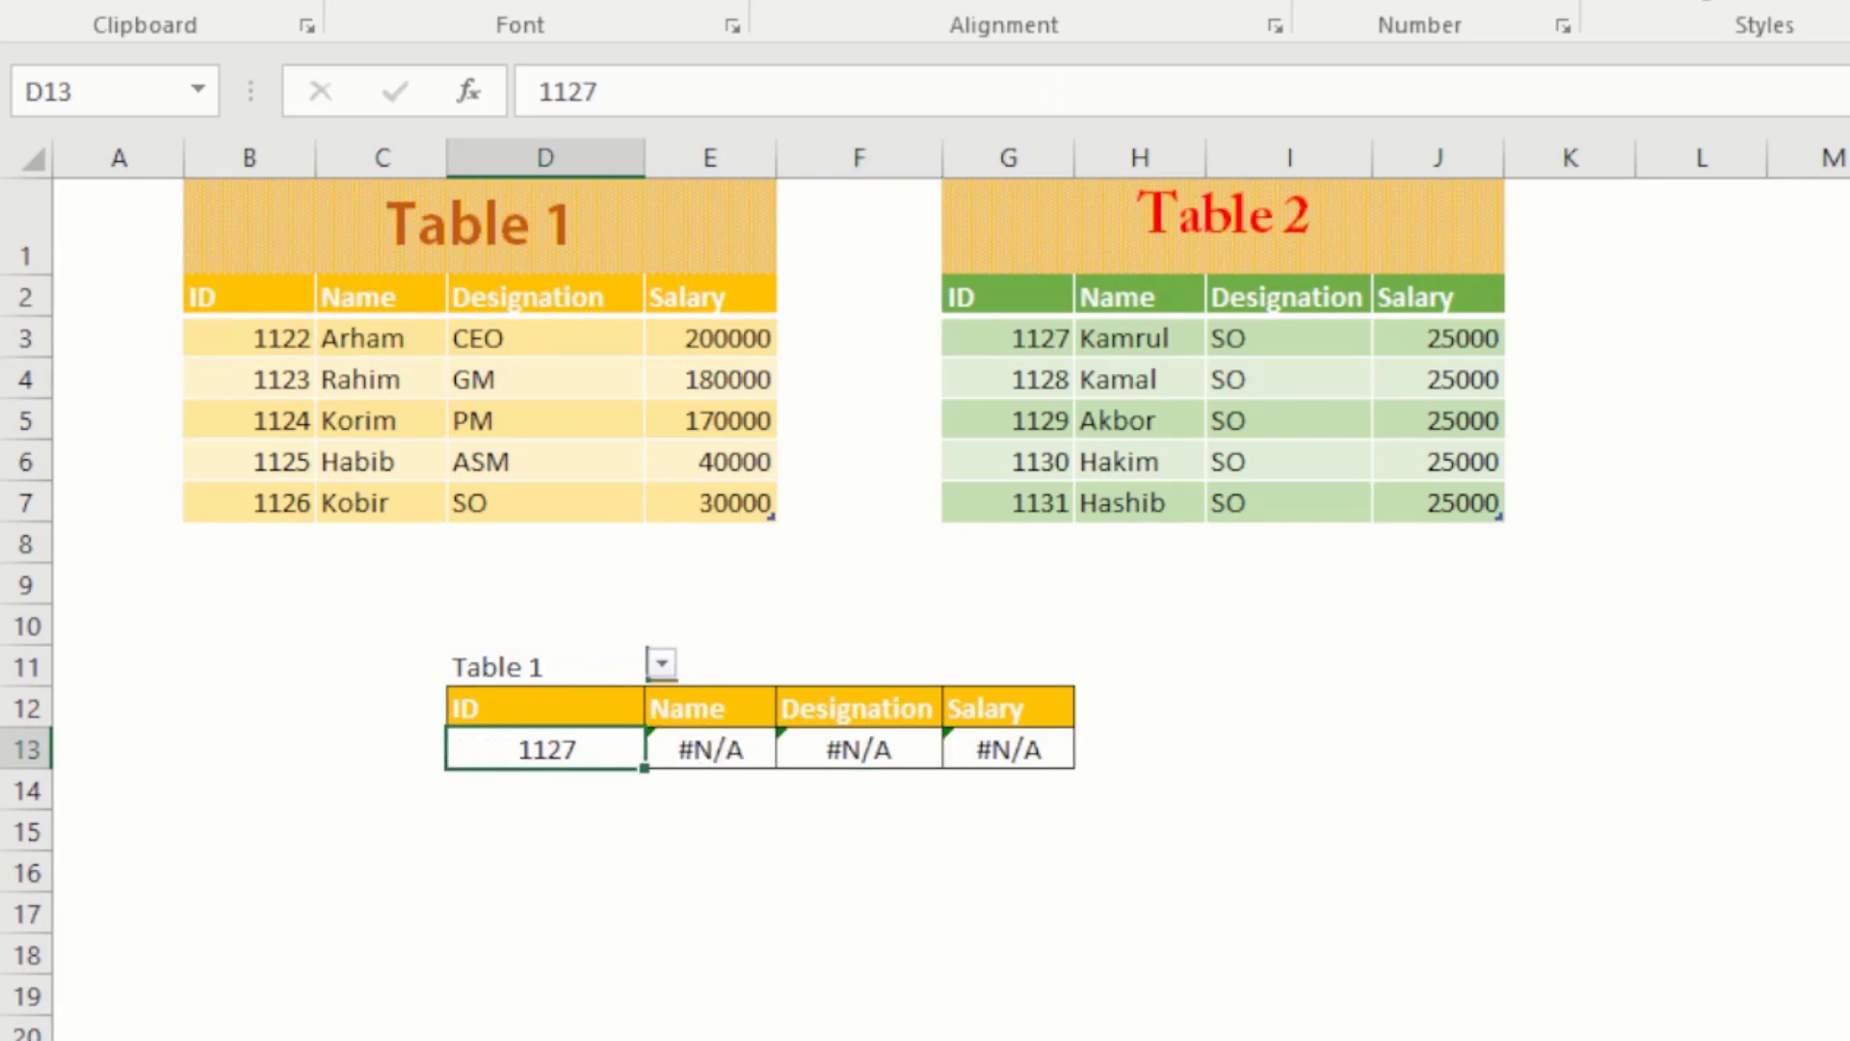
key("BackSpace")
key("BackSpace")
type("22")
key("Return")
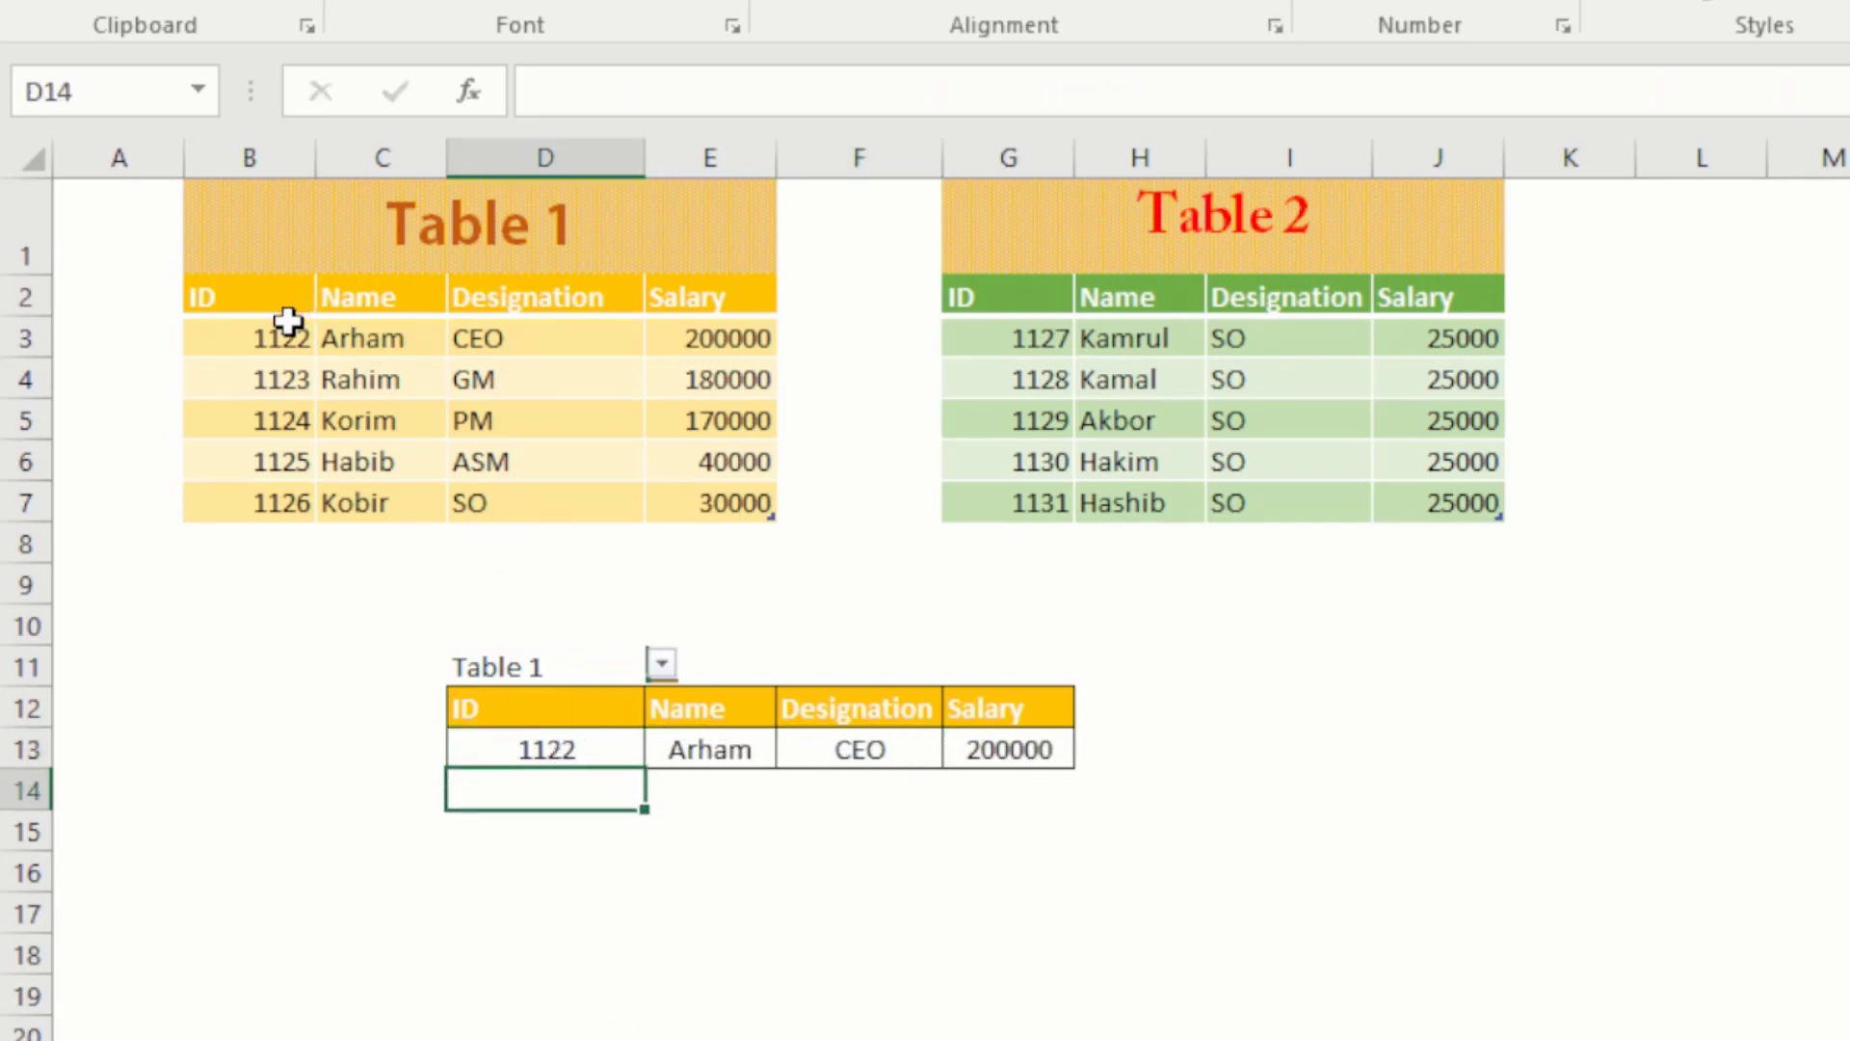
Step: Examine the looked-up Name, Designation and Salary cells in row 13 against the selector and the two table titles
key("Up")
left_click_drag(1103, 746, 707, 761)
left_click(708, 872)
left_click(591, 744)
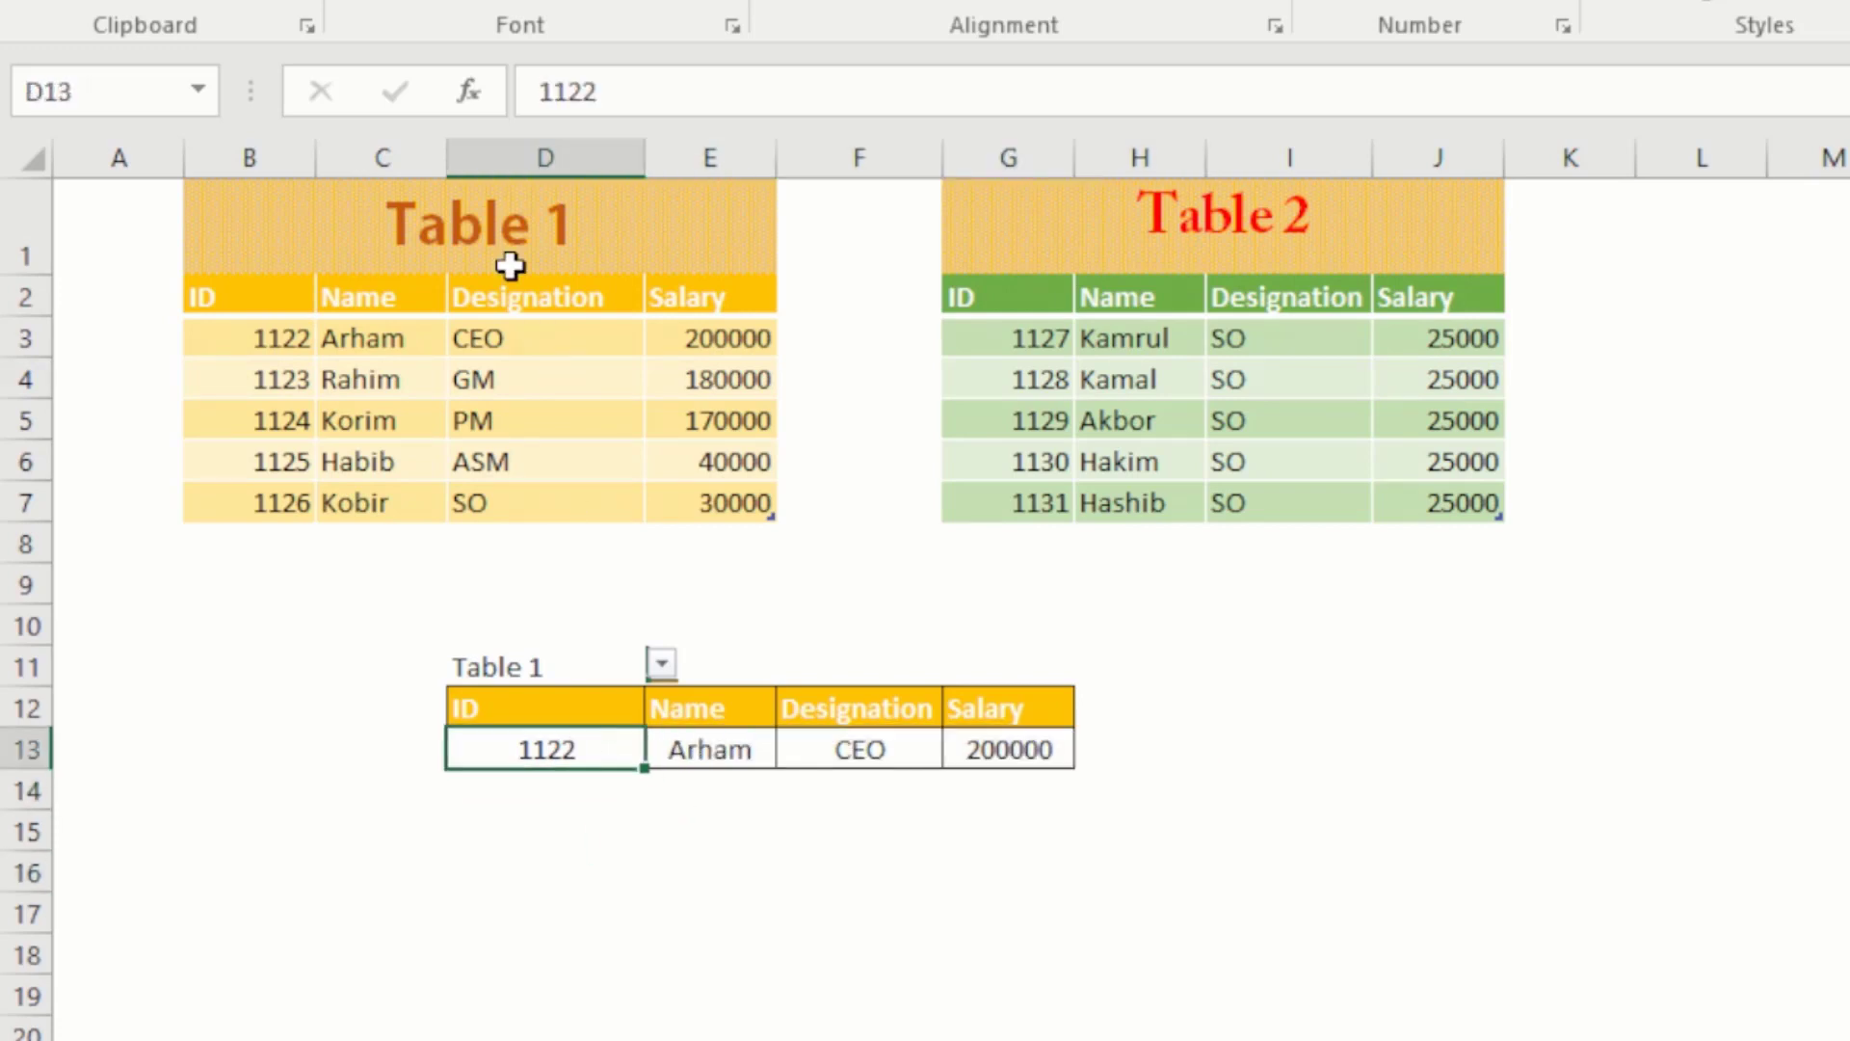
left_click(417, 260)
left_click(1229, 264)
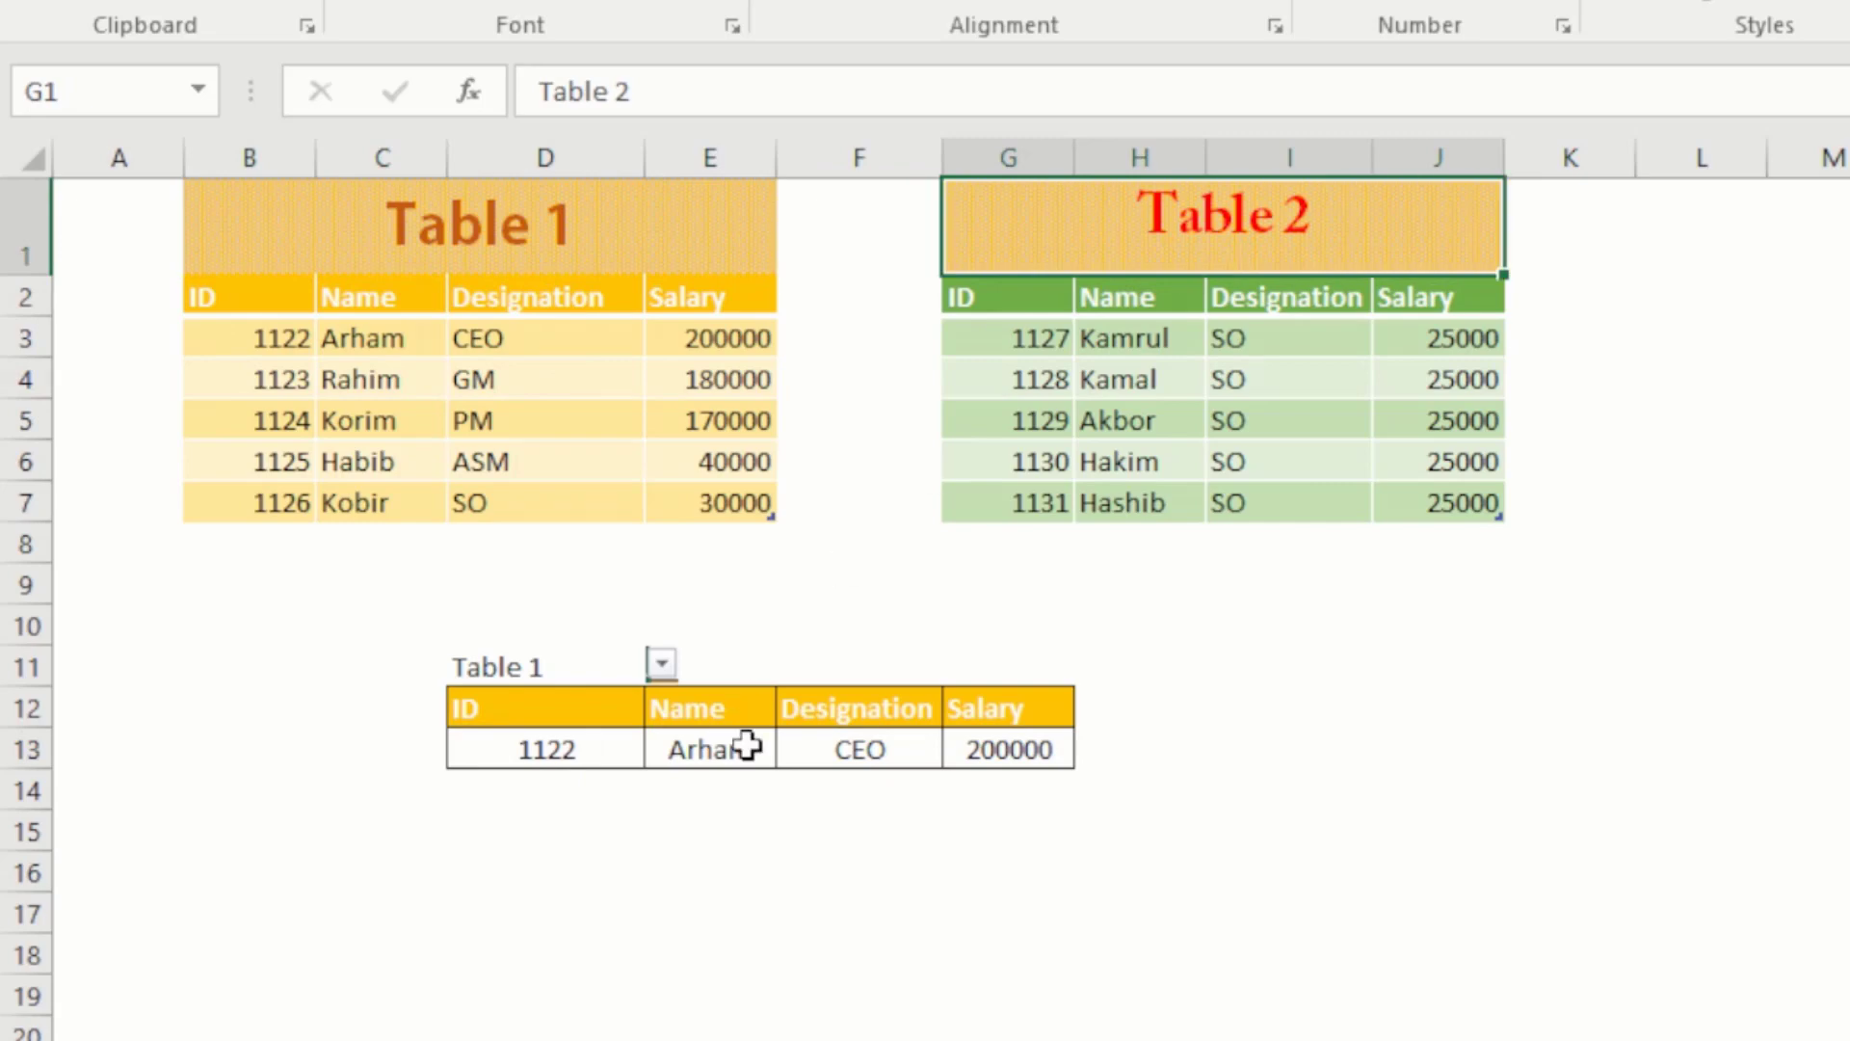
left_click(827, 601)
left_click(512, 665)
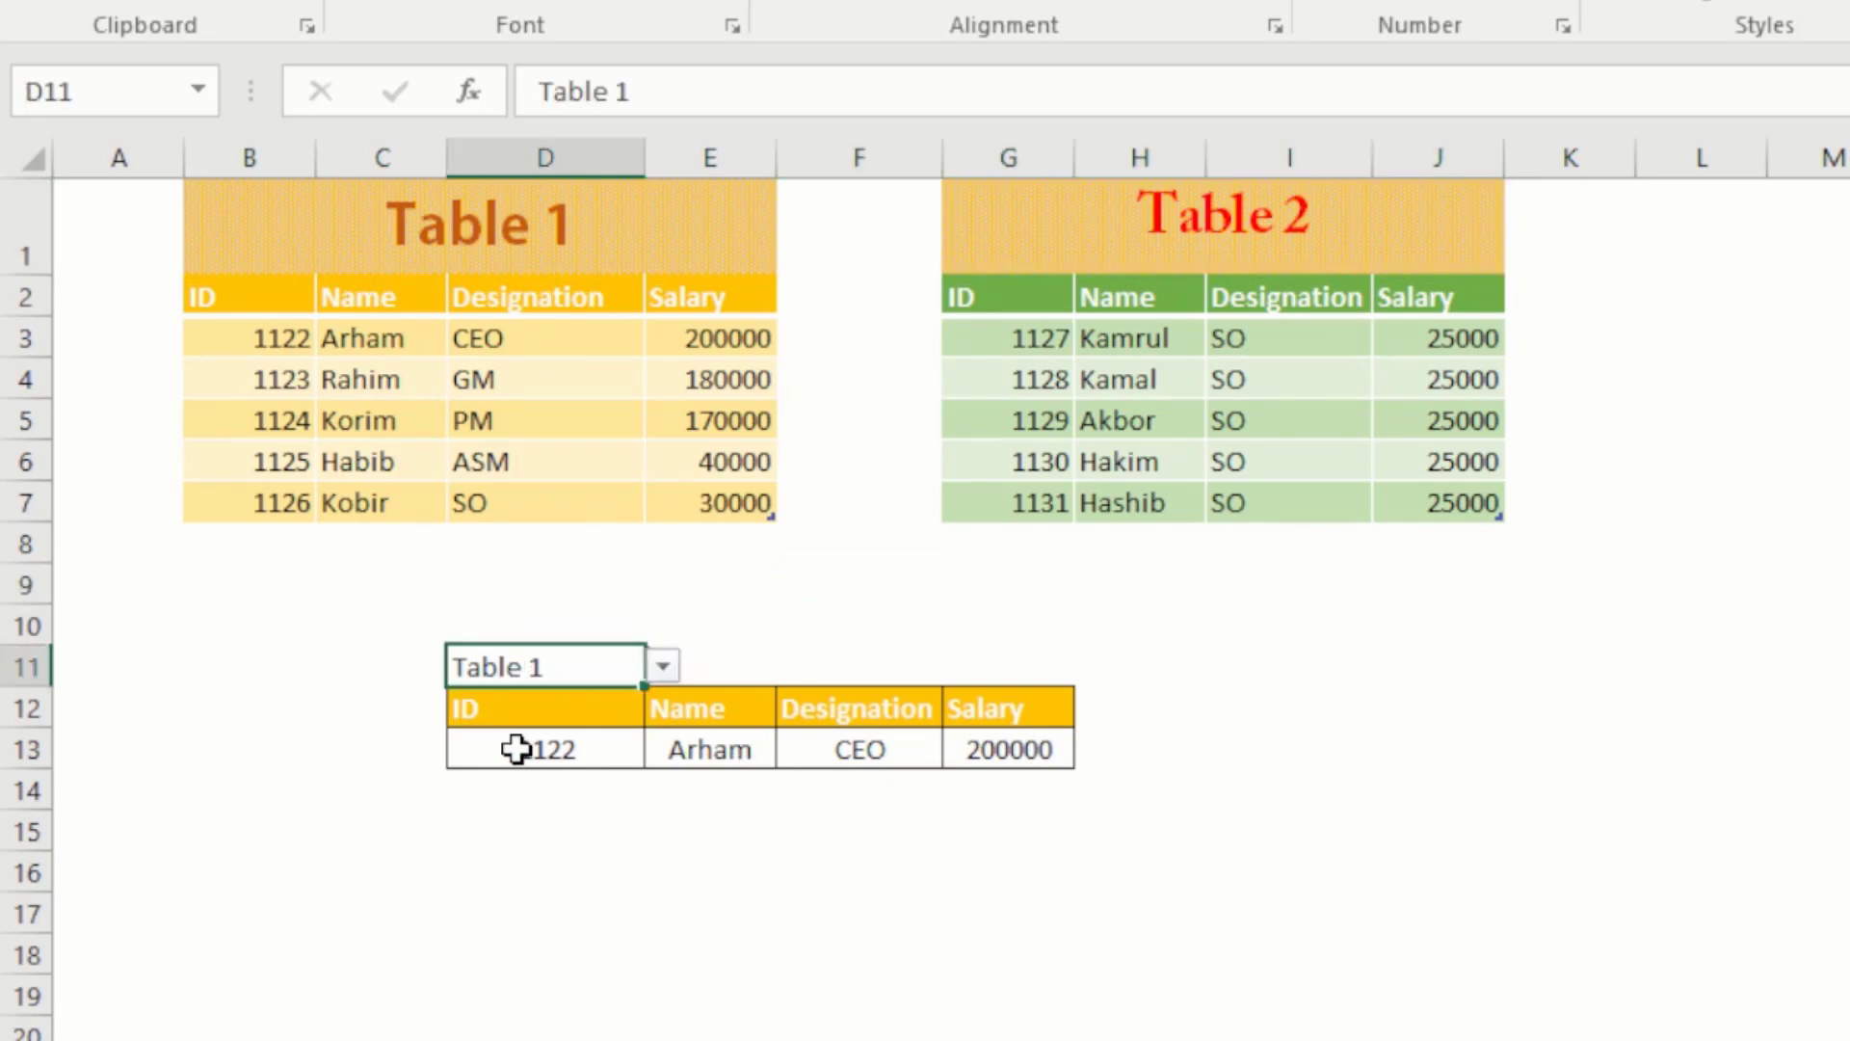
left_click(519, 750)
left_click(704, 746)
left_click(847, 746)
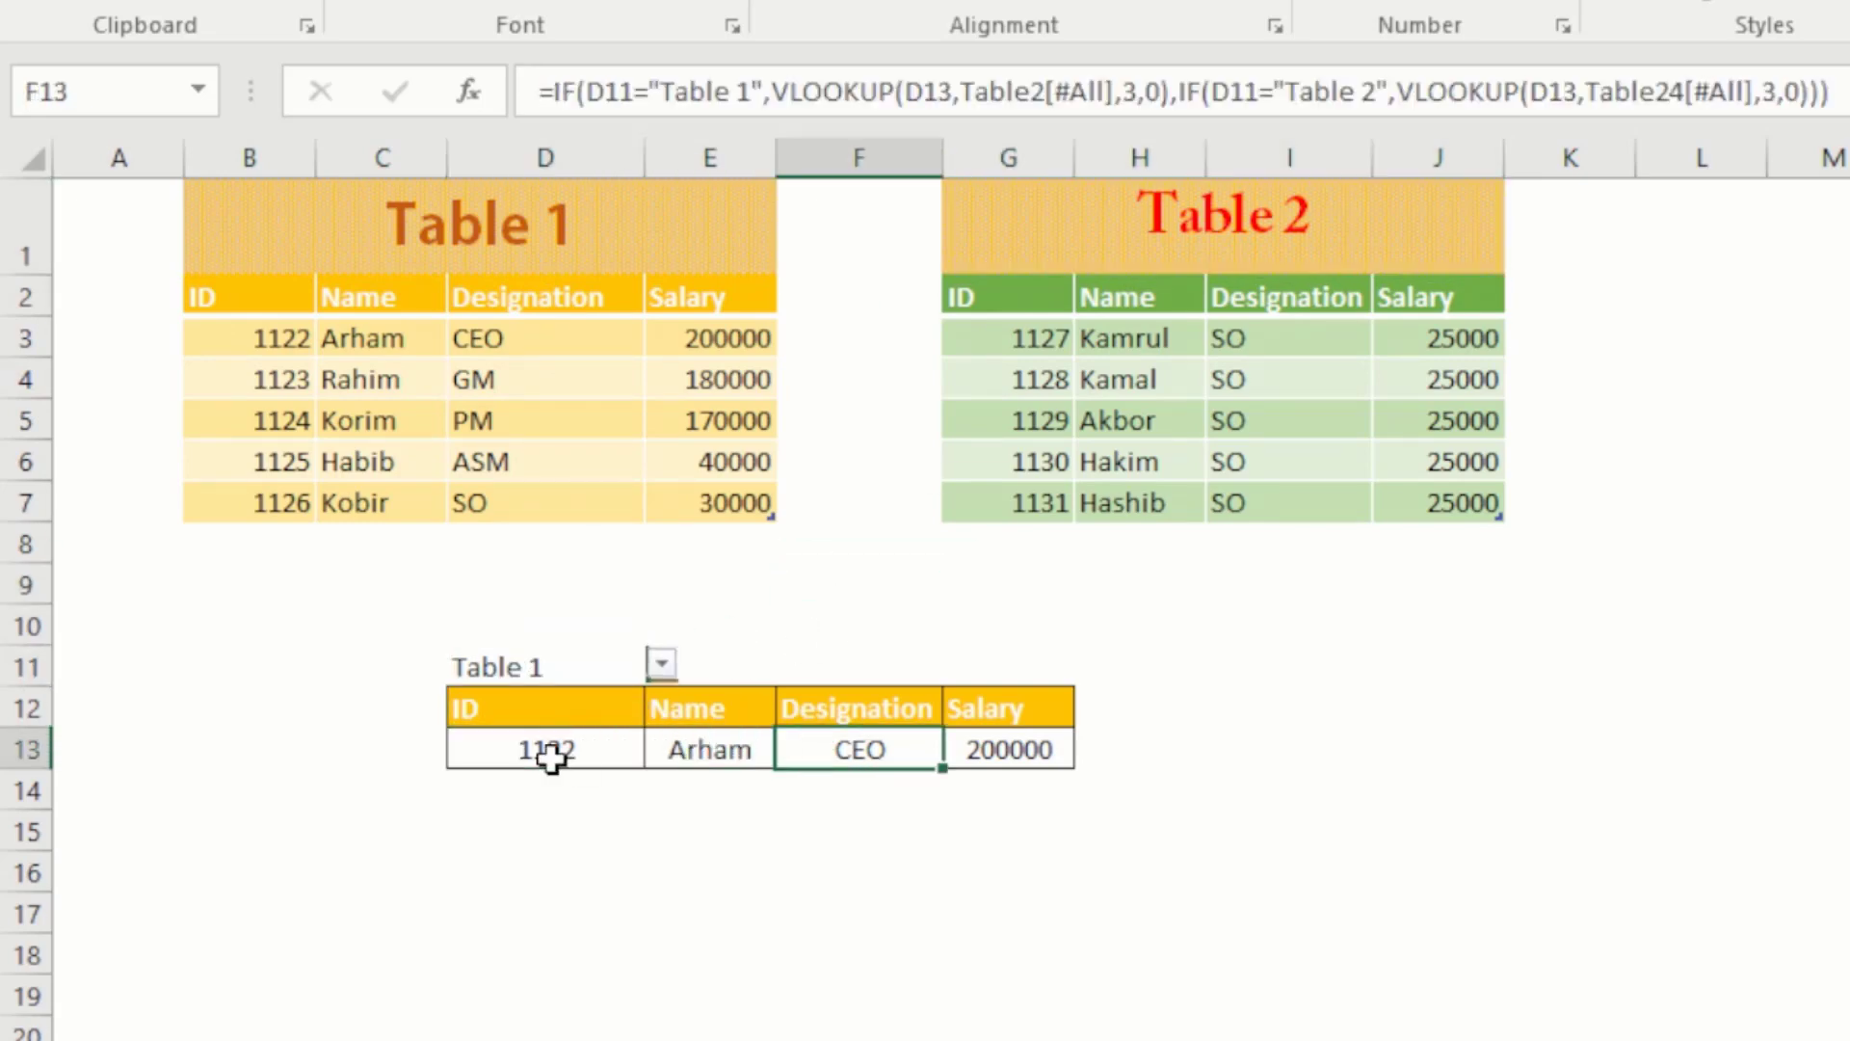
left_click(537, 748)
left_click(732, 740)
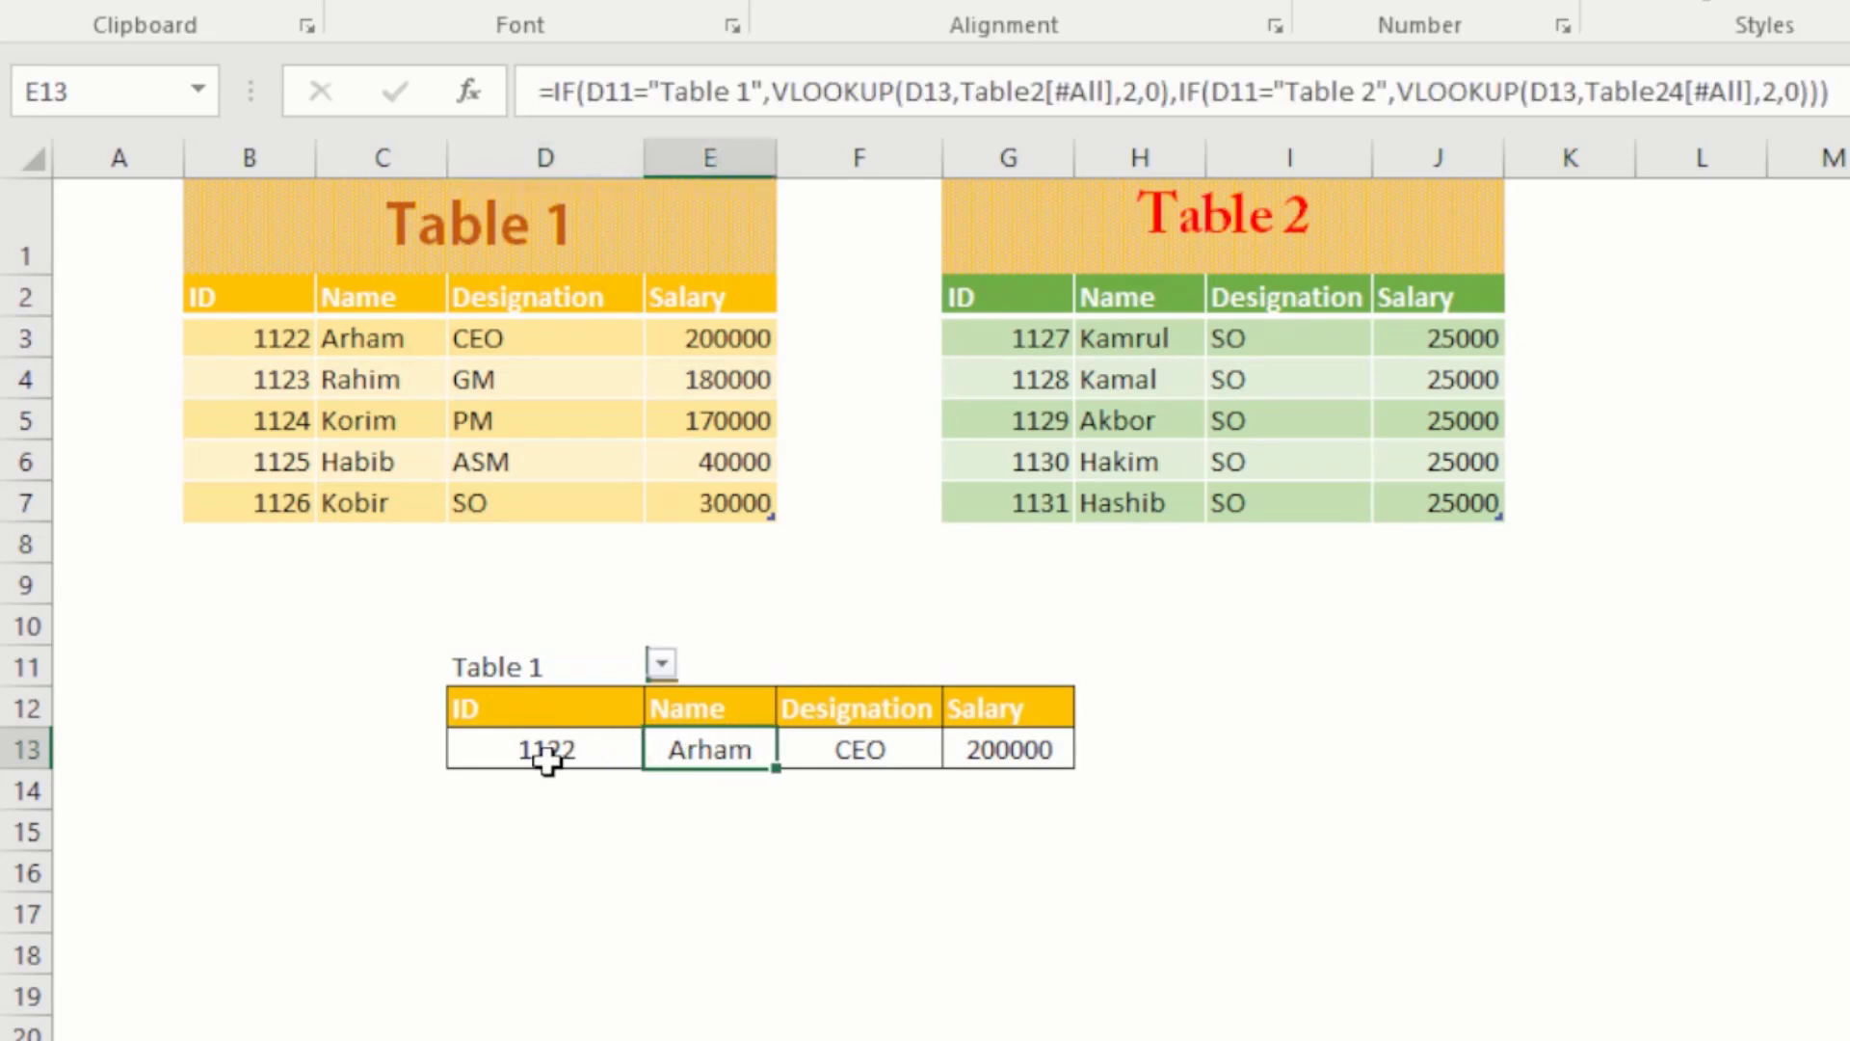
Step: Review the source table ranges and the options offered by the table selector in cell D11, keeping Table 1 selected
left_click(395, 385)
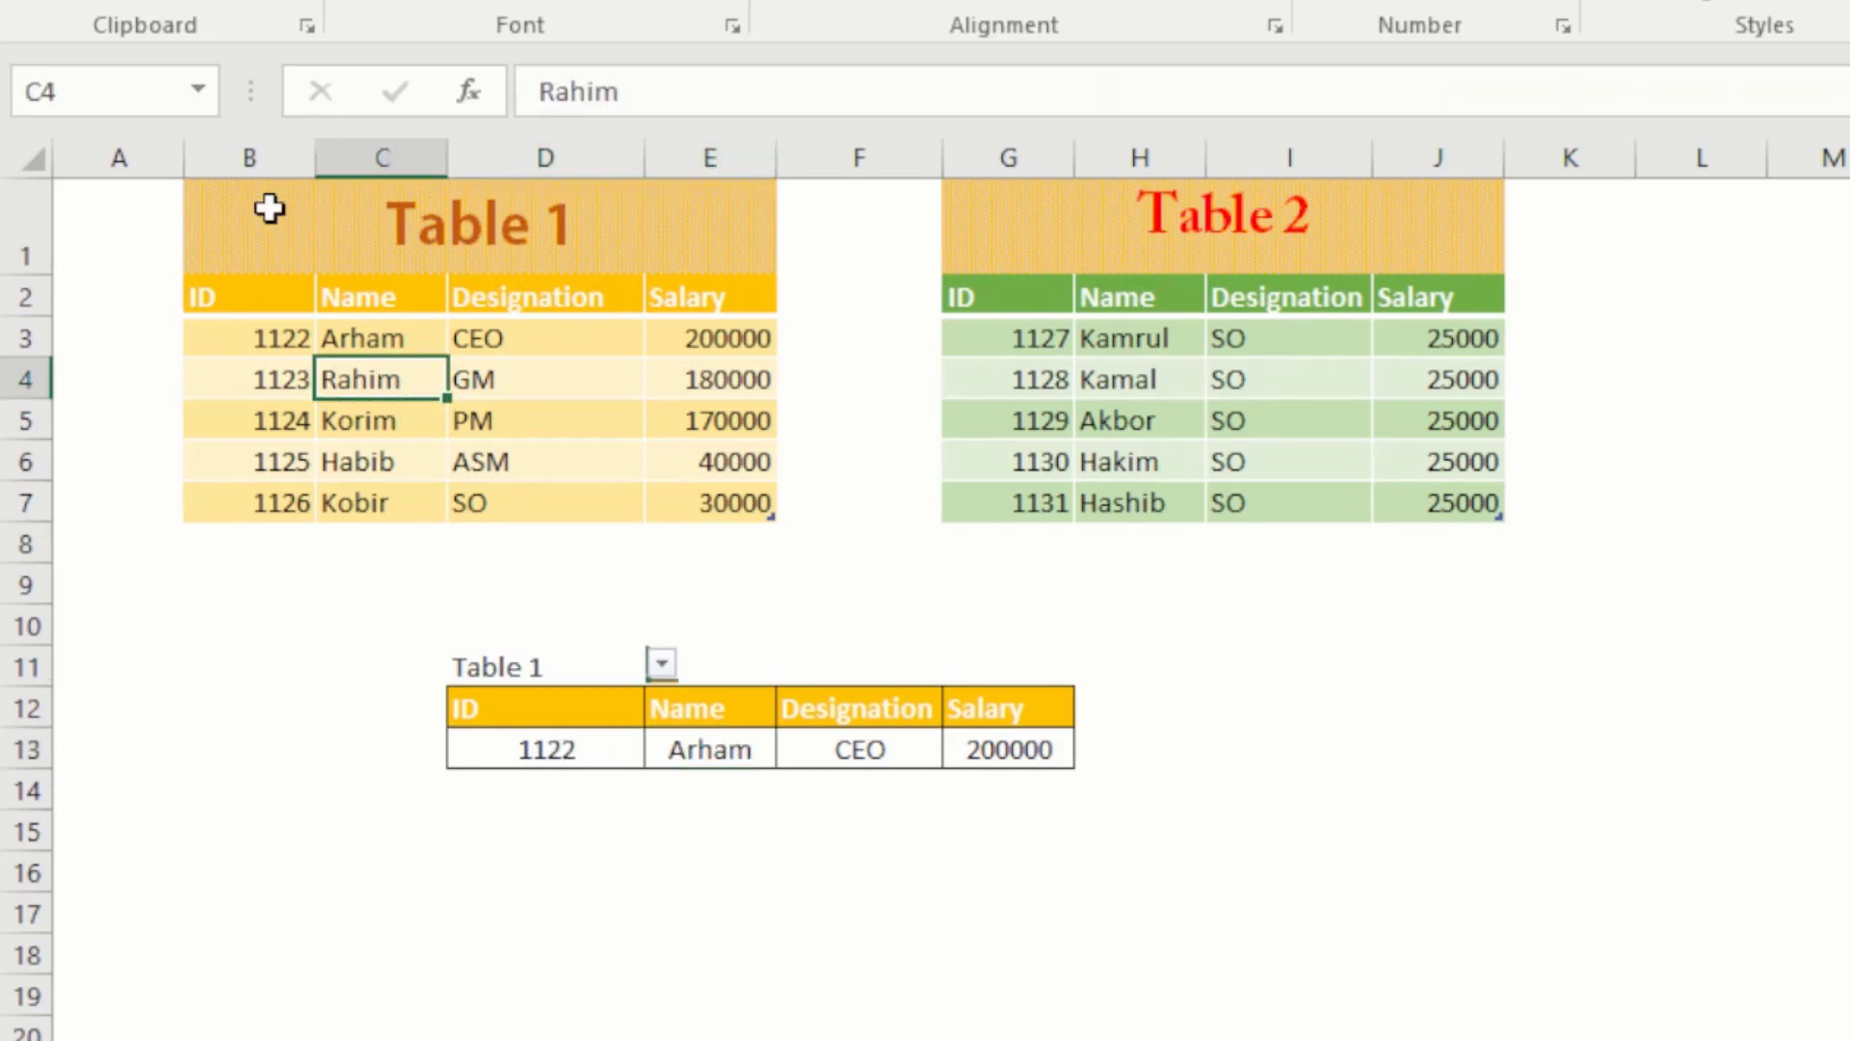
left_click_drag(275, 214, 640, 495)
left_click(1075, 274)
left_click(640, 669)
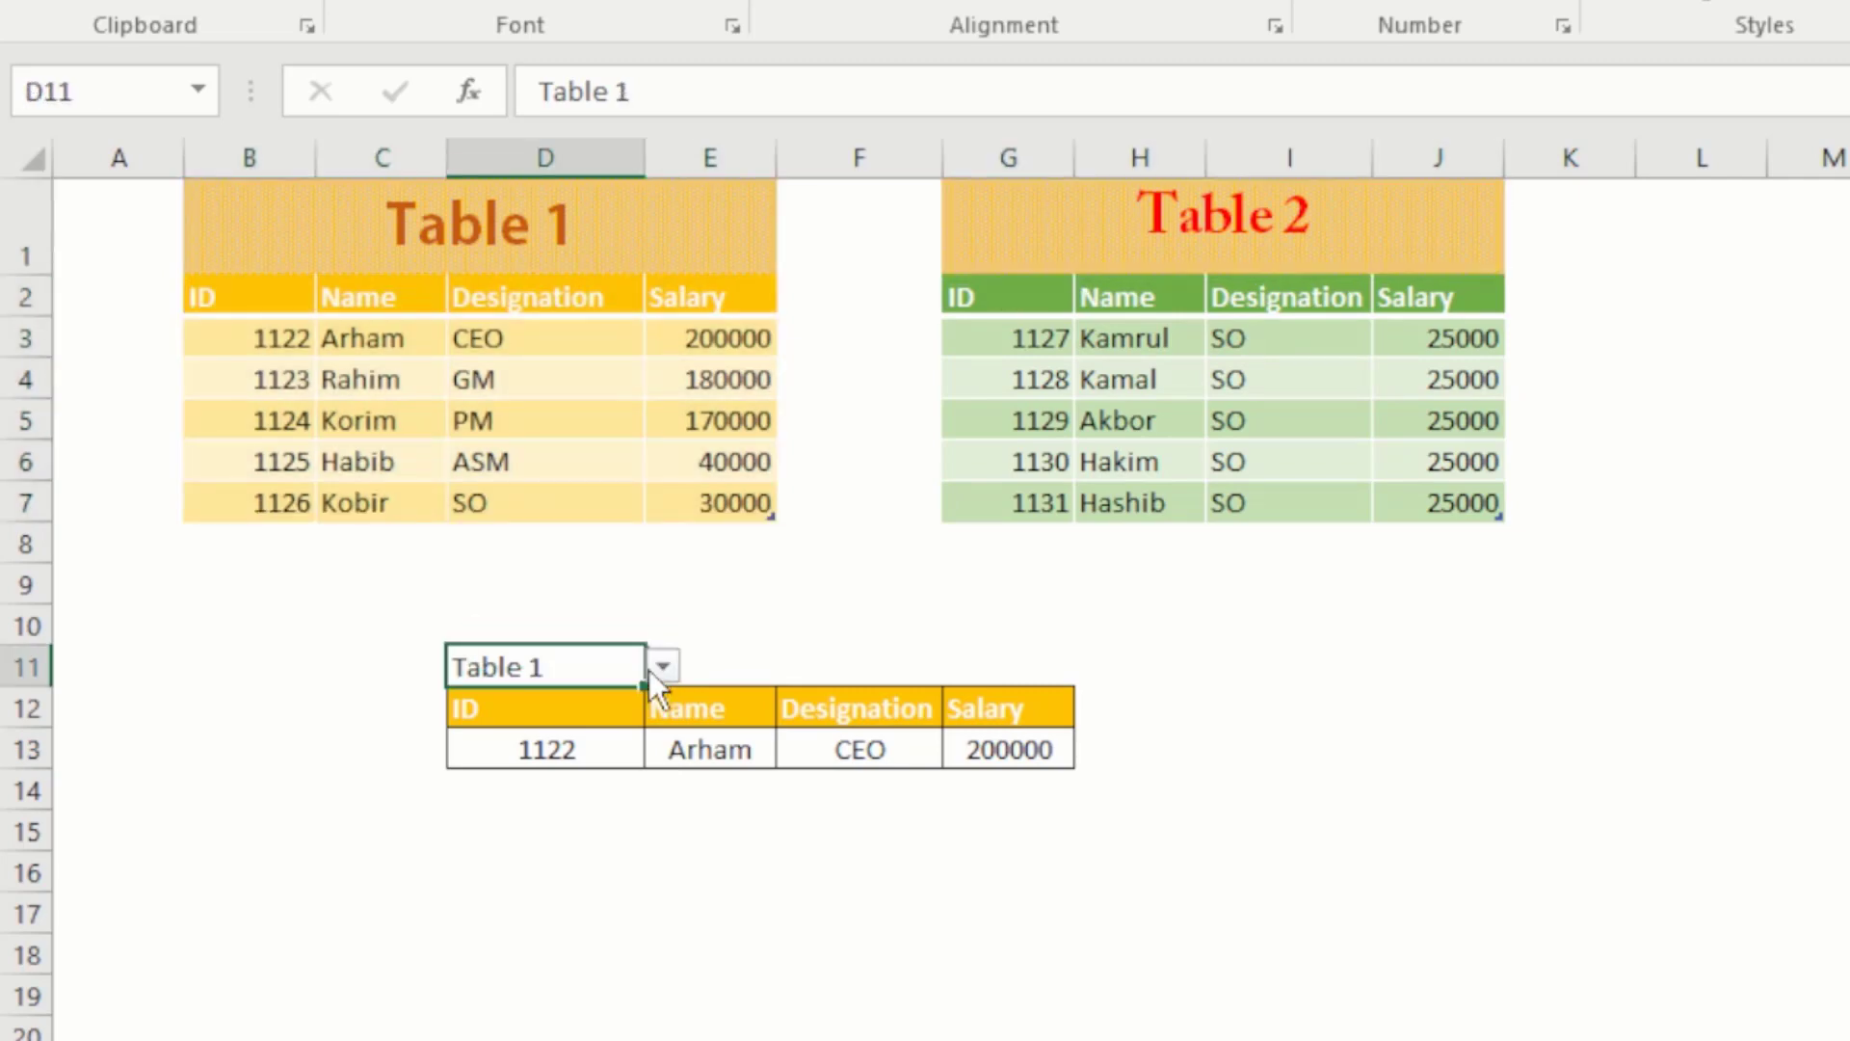
left_click(662, 666)
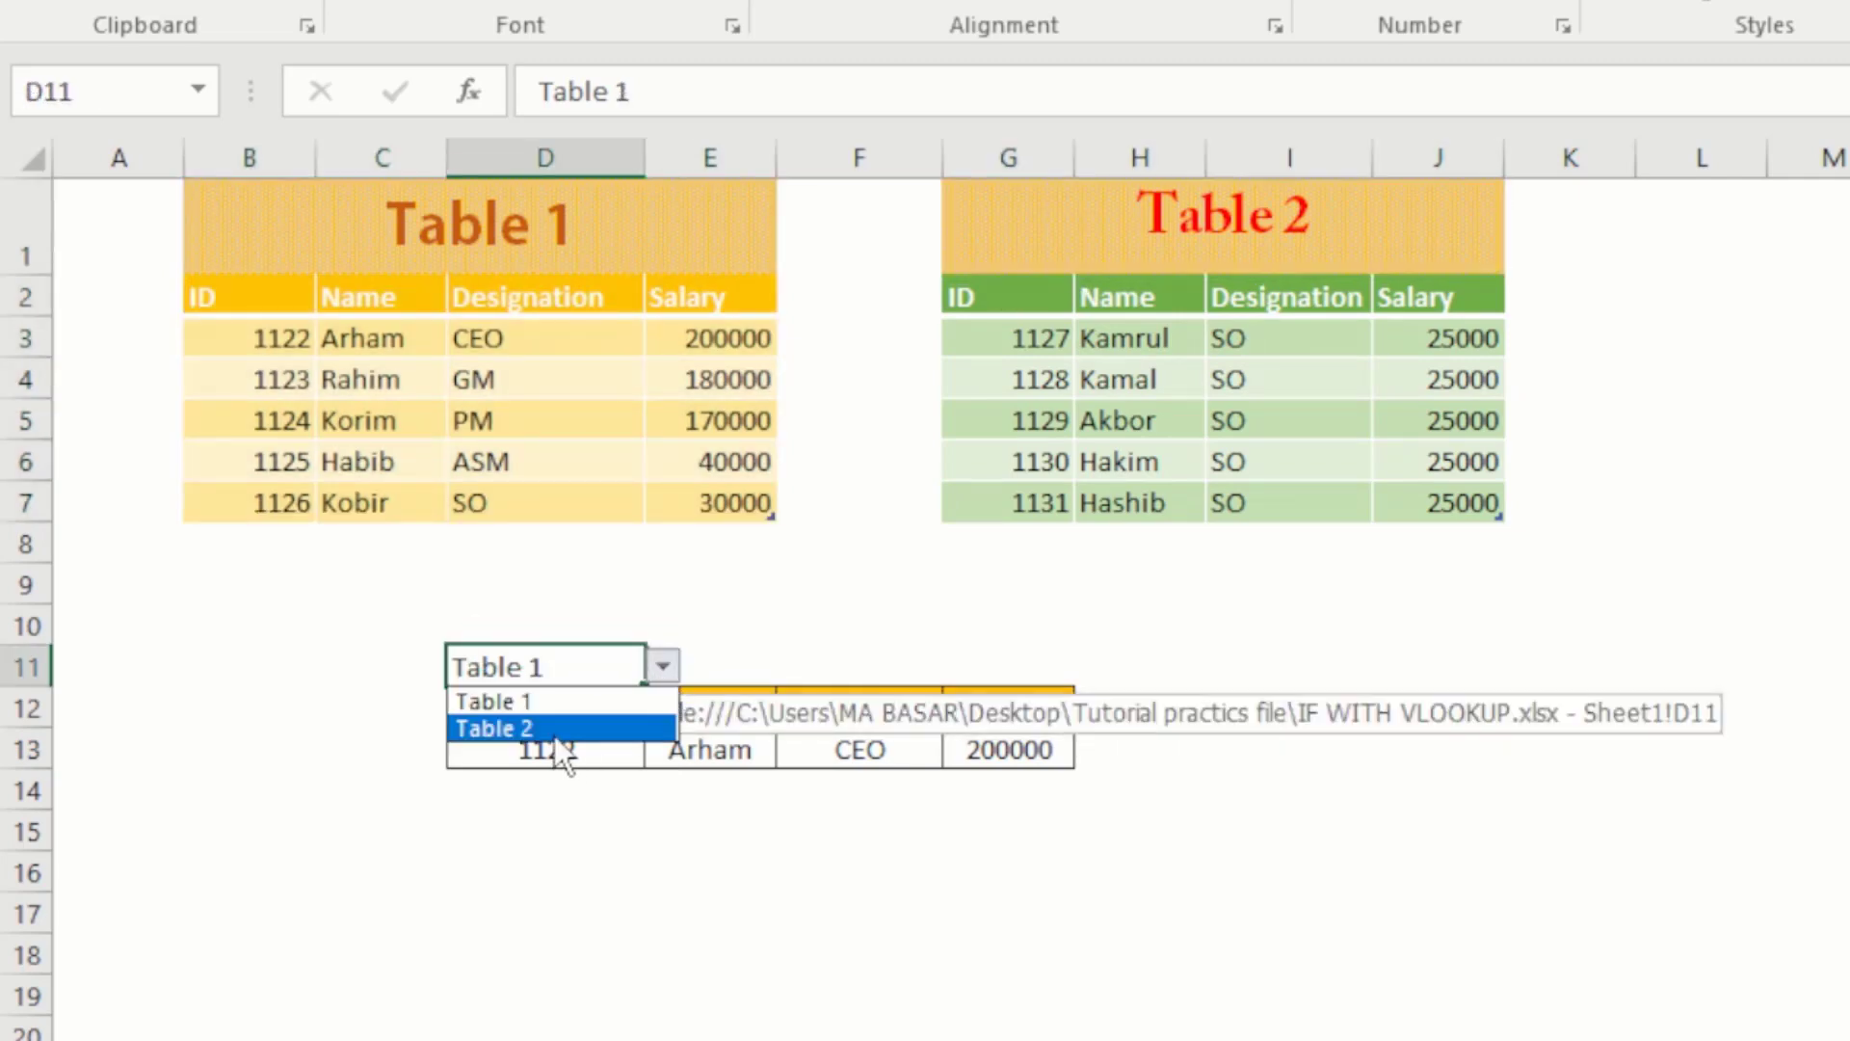
left_click(554, 711)
left_click(664, 665)
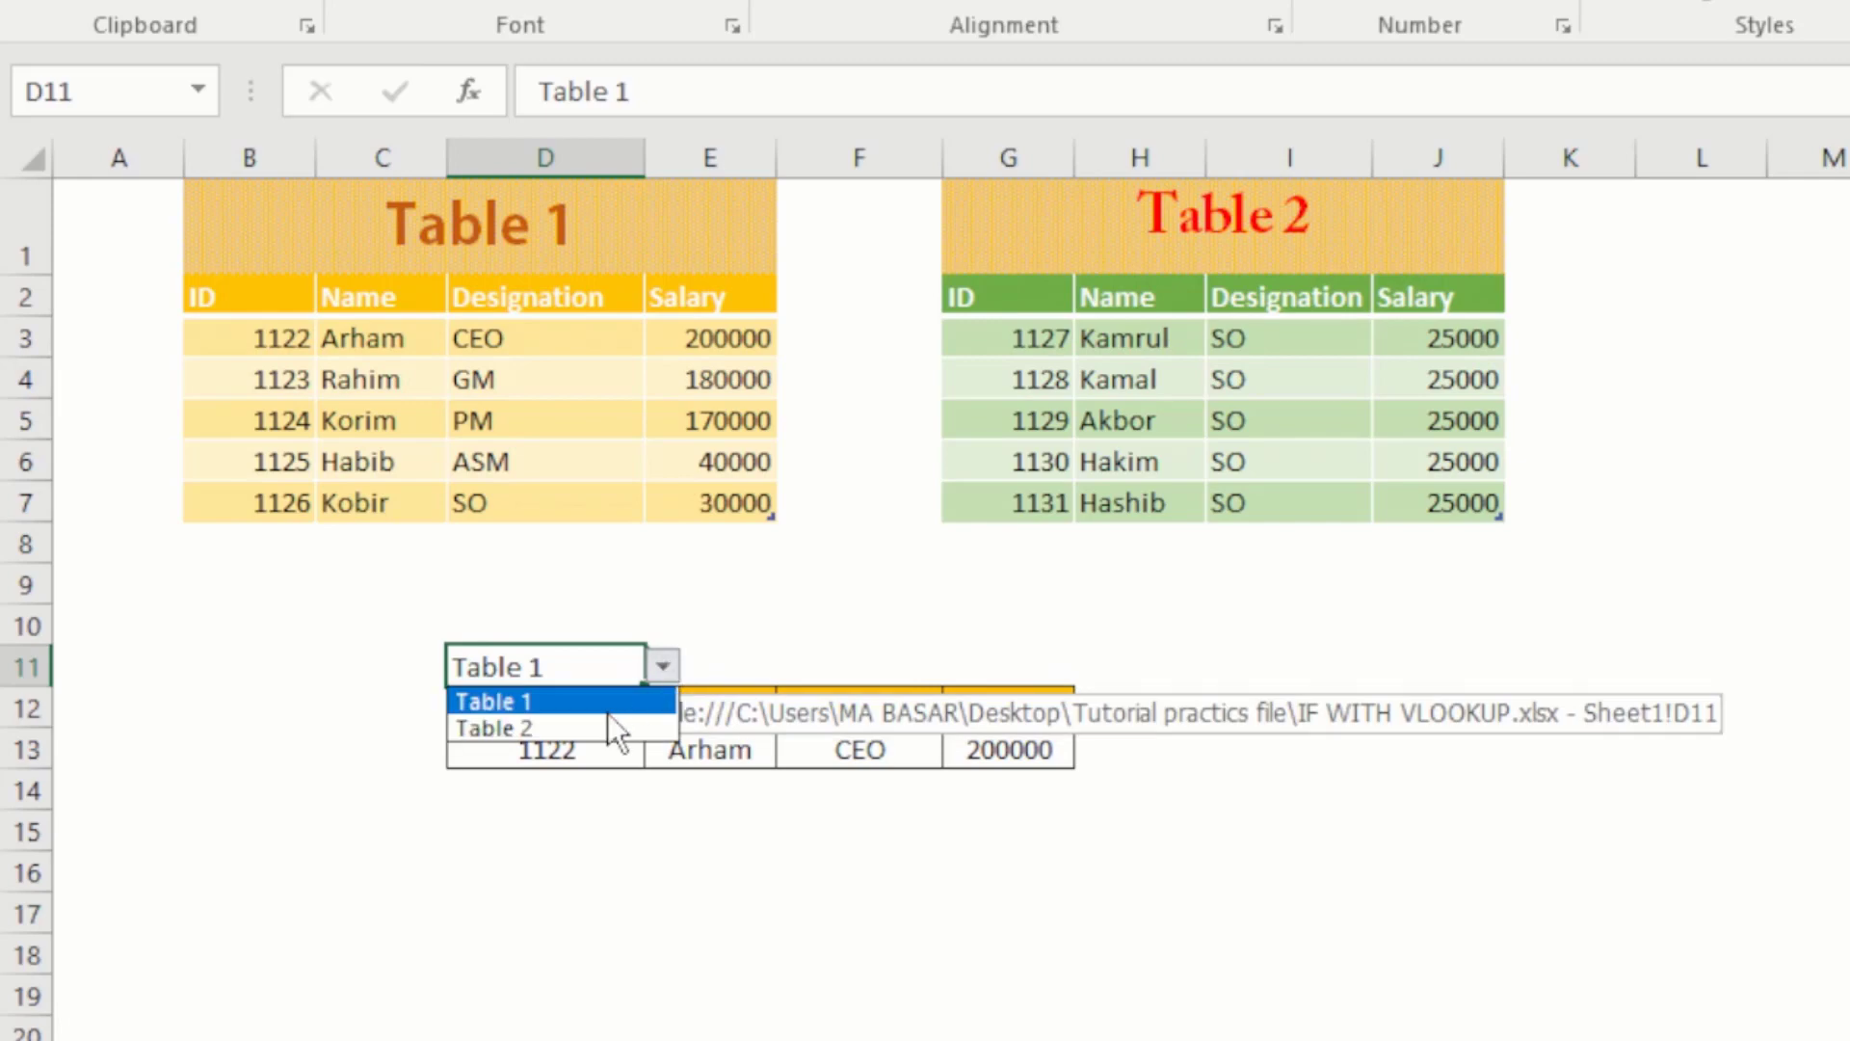
left_click(601, 740)
left_click(719, 748)
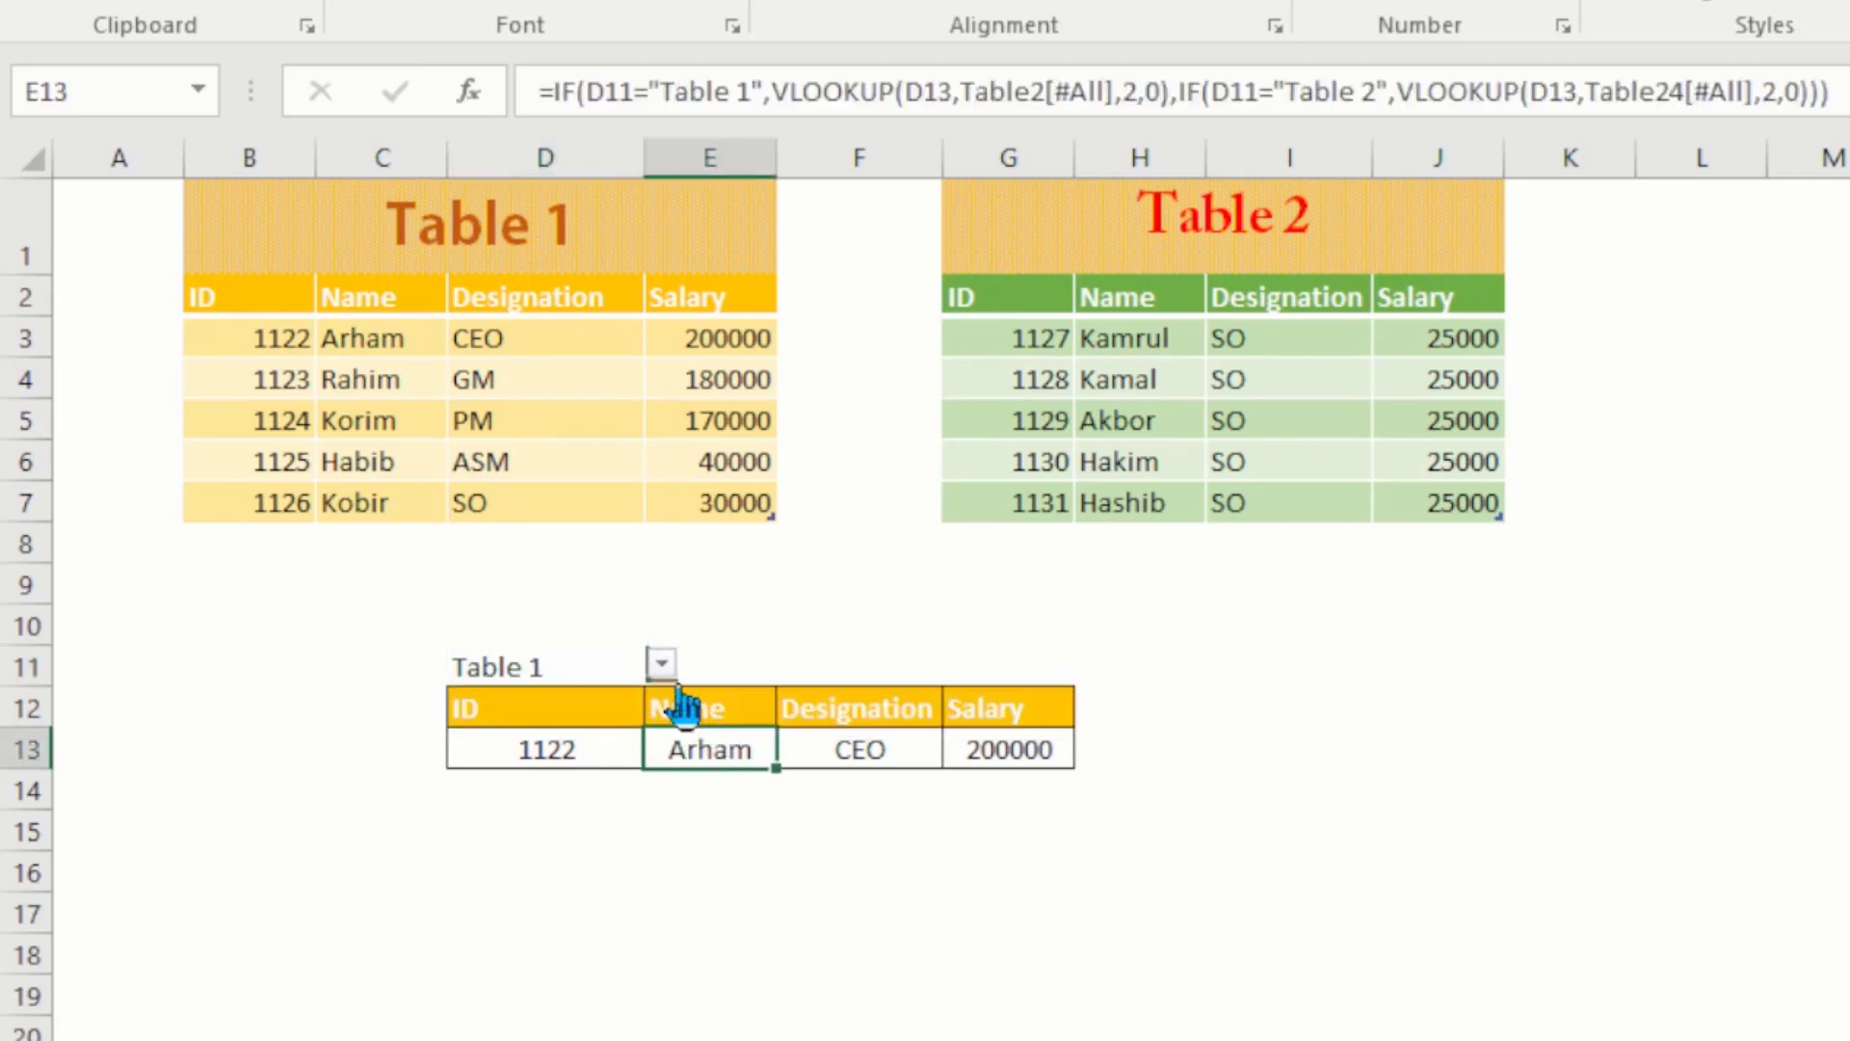
Step: Choose Table 2 as the lookup source in cell D11
left_click(631, 669)
left_click(662, 665)
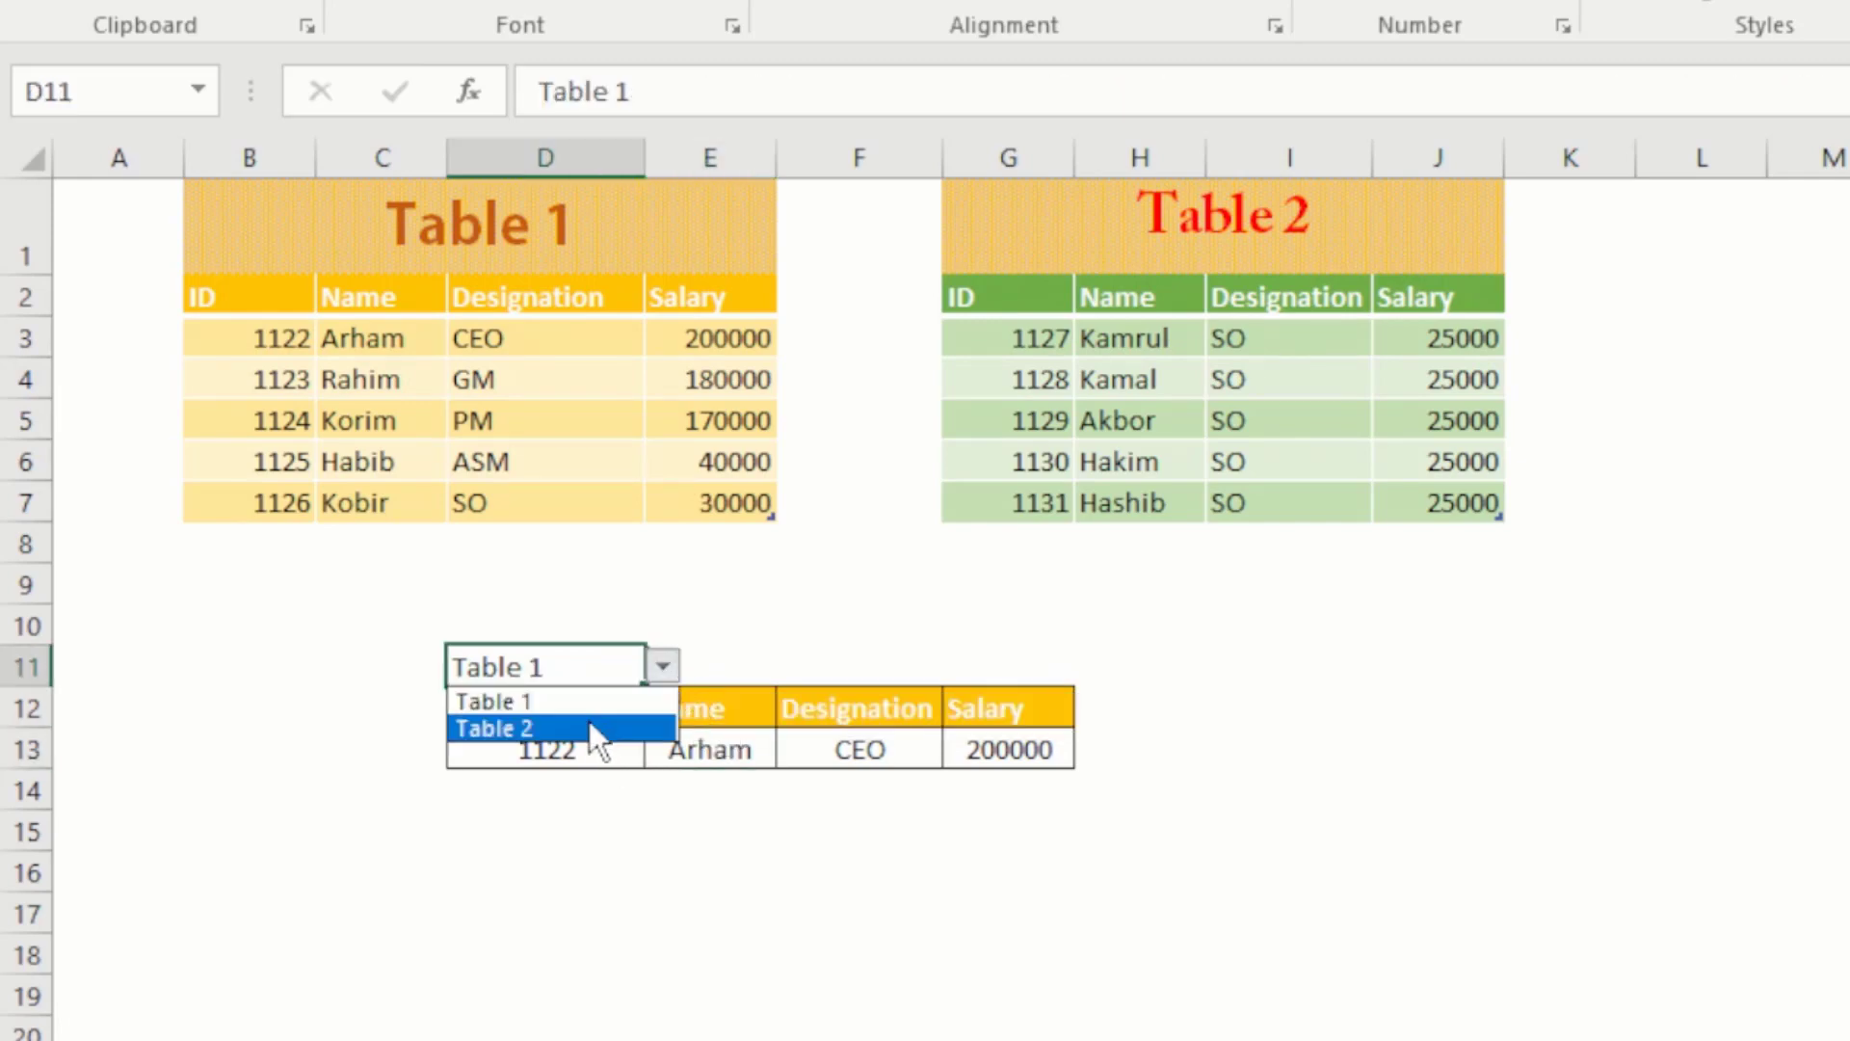
left_click(588, 725)
left_click(540, 779)
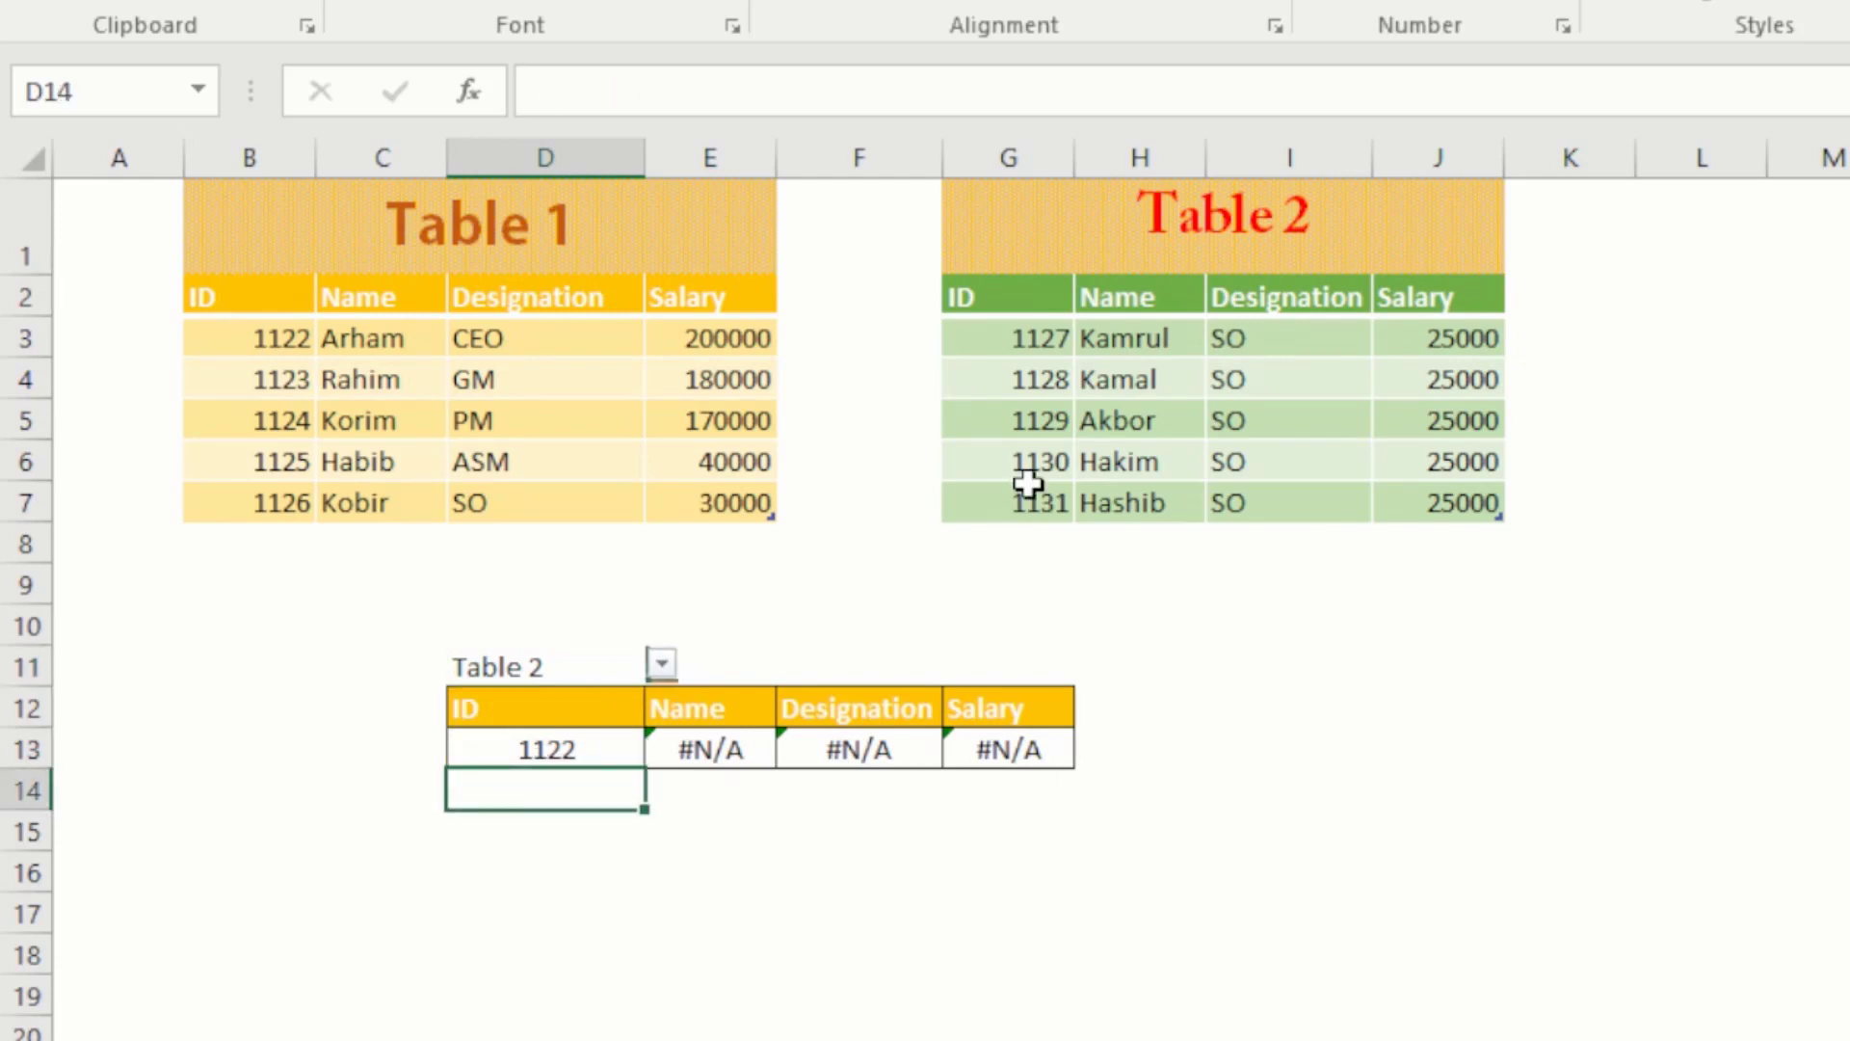
Step: Check the ID column of Table 2 and enter its second record's ID in cell D13
left_click_drag(1053, 343, 1061, 511)
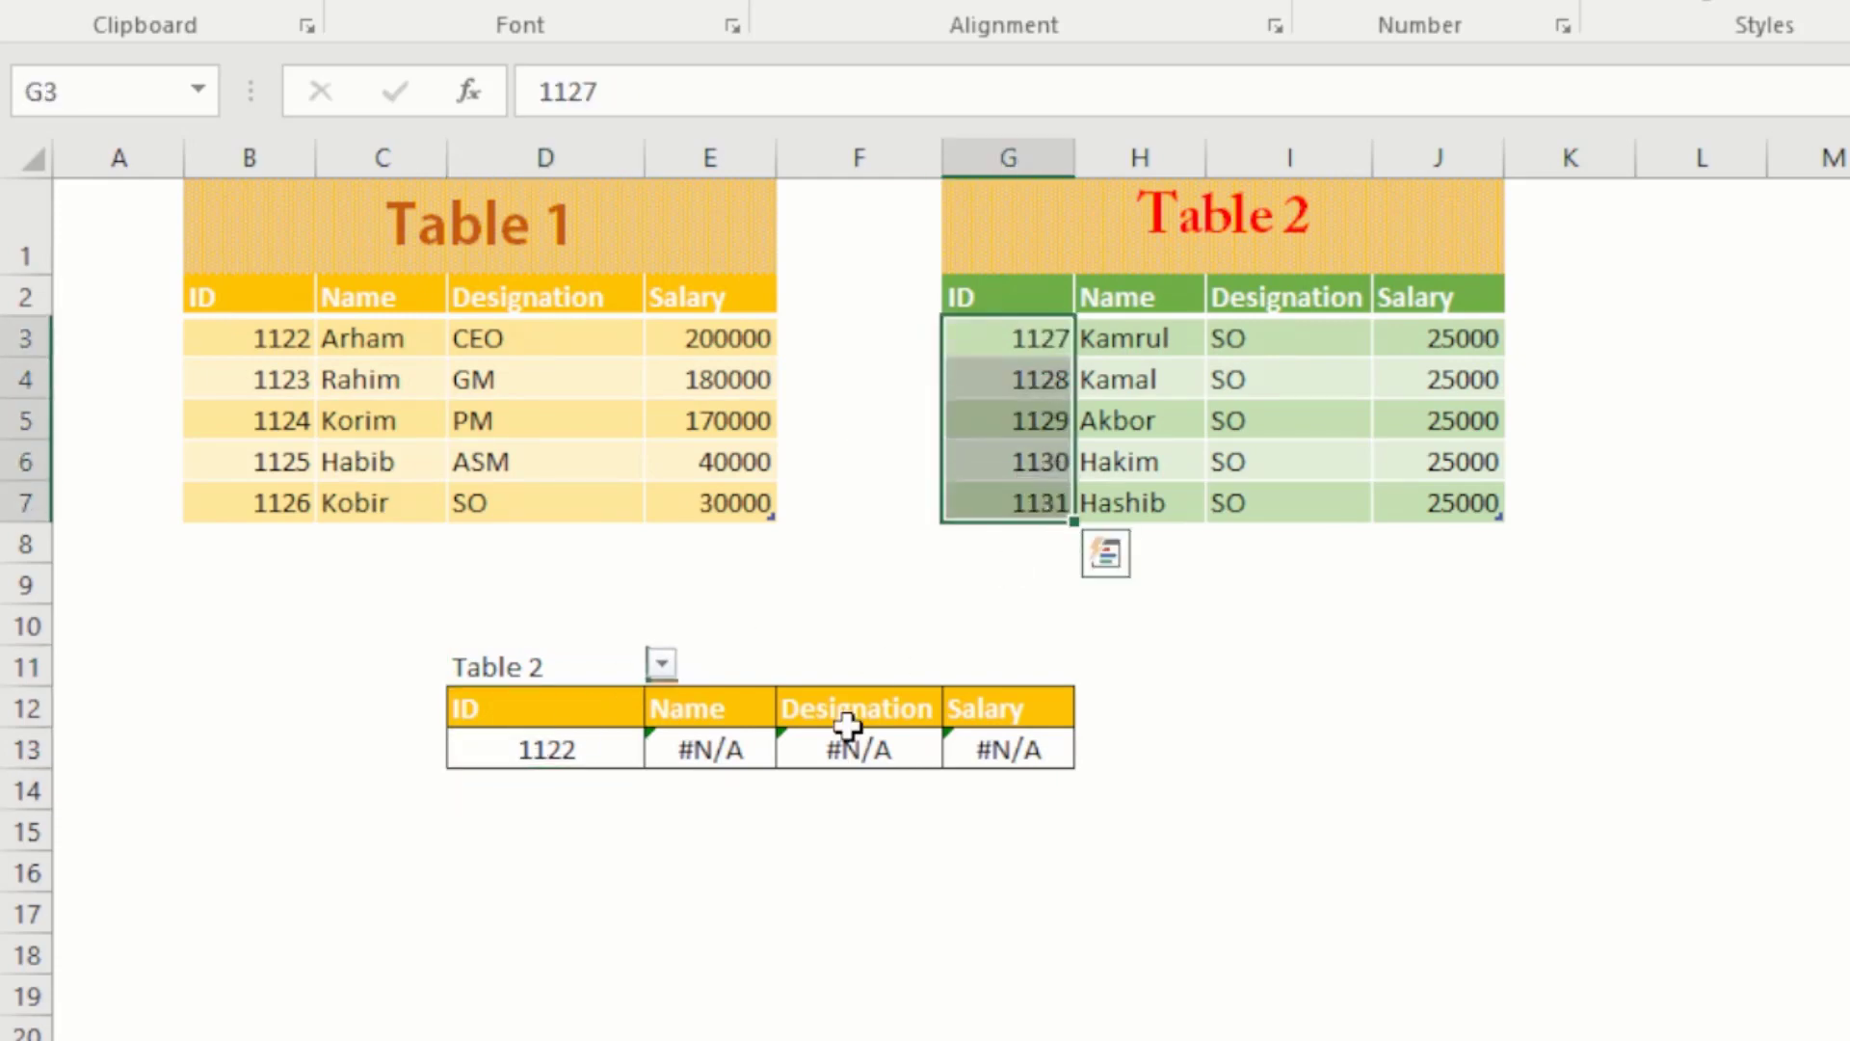
left_click(1045, 374)
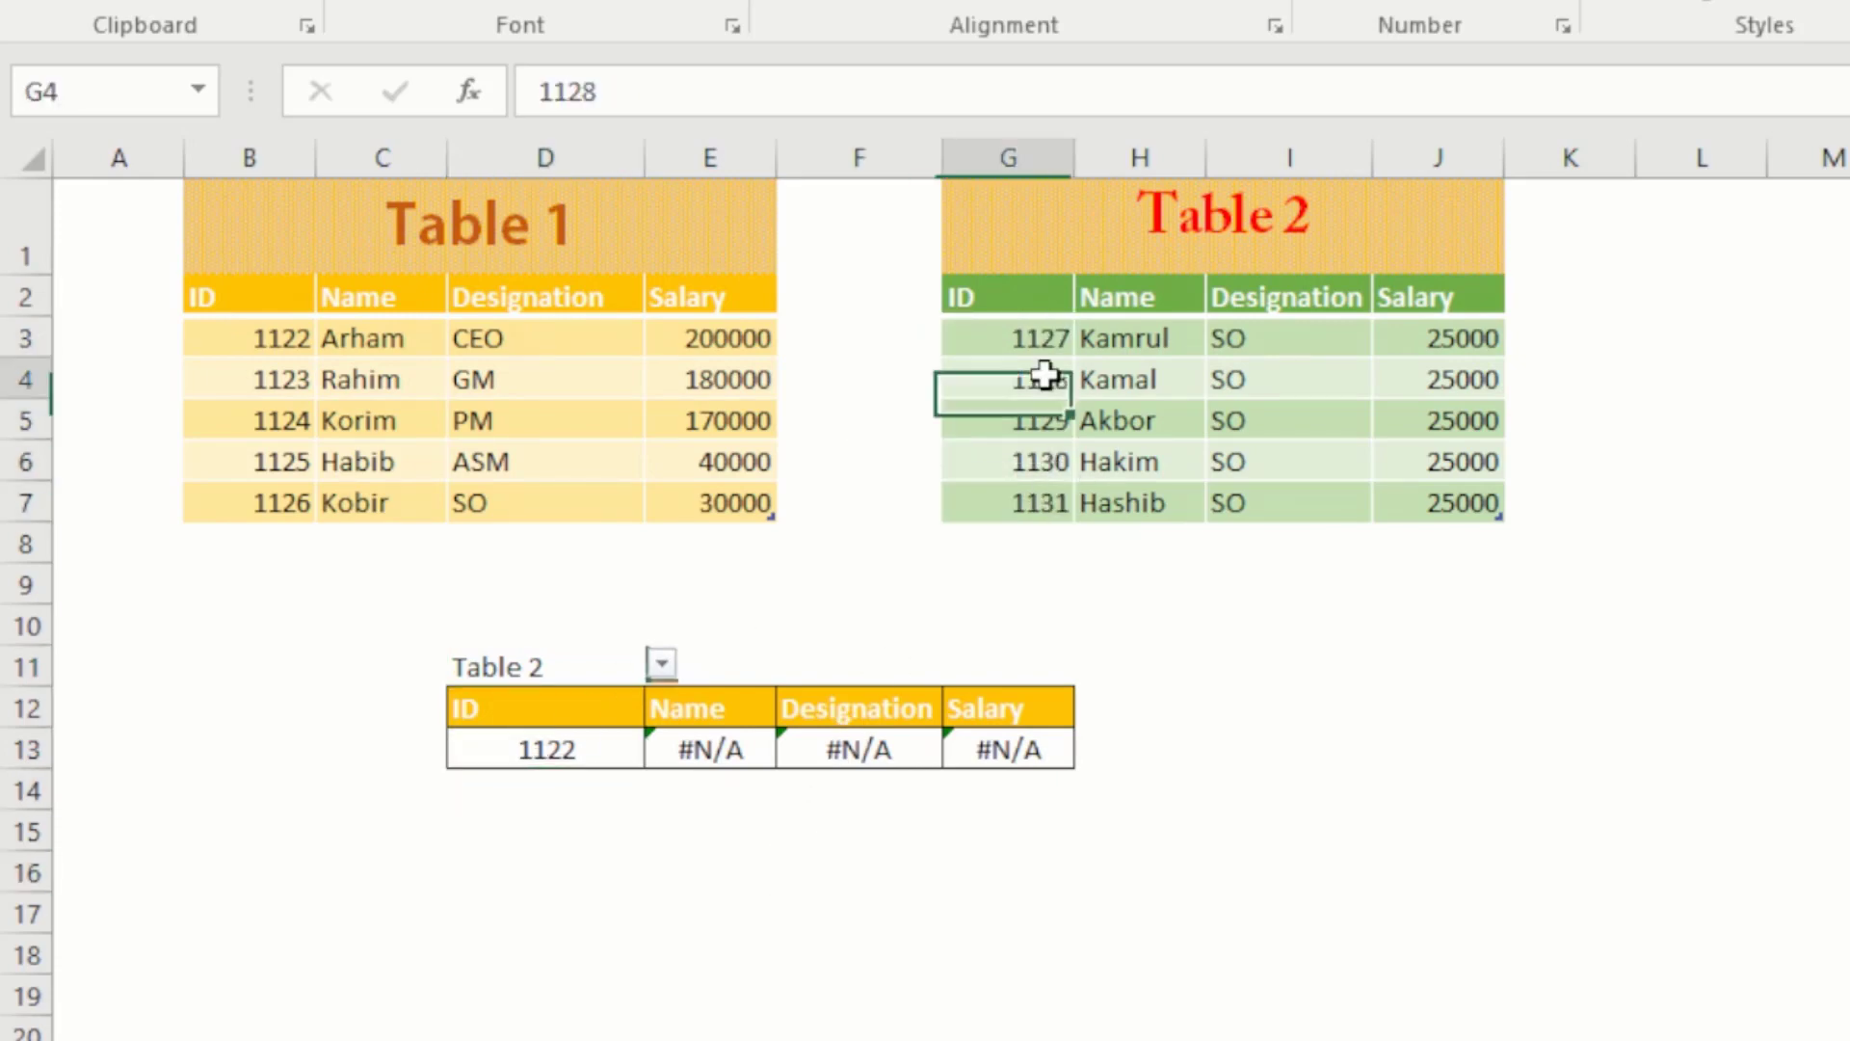
left_click(573, 748)
type("112")
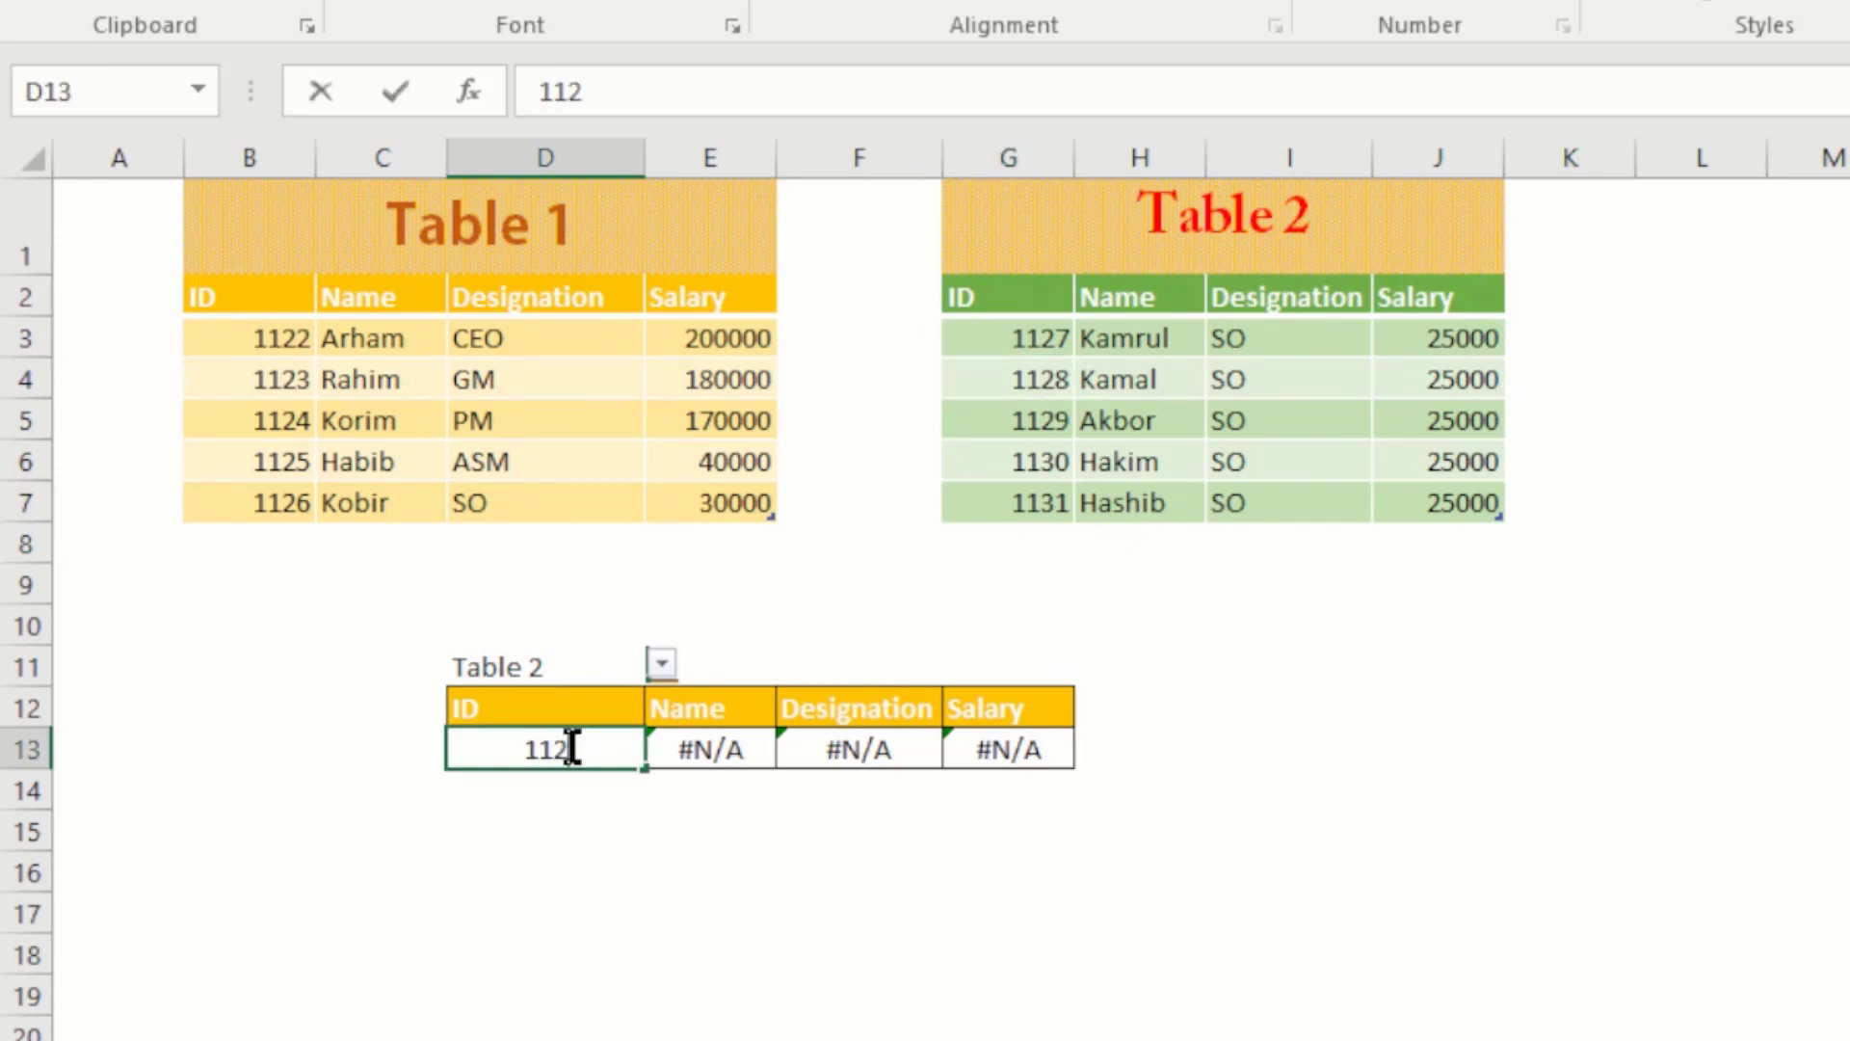
type("8")
key("Return")
Step: Clear the existing Name, Designation and Salary lookup formulas from cells E13:G13
left_click(668, 741)
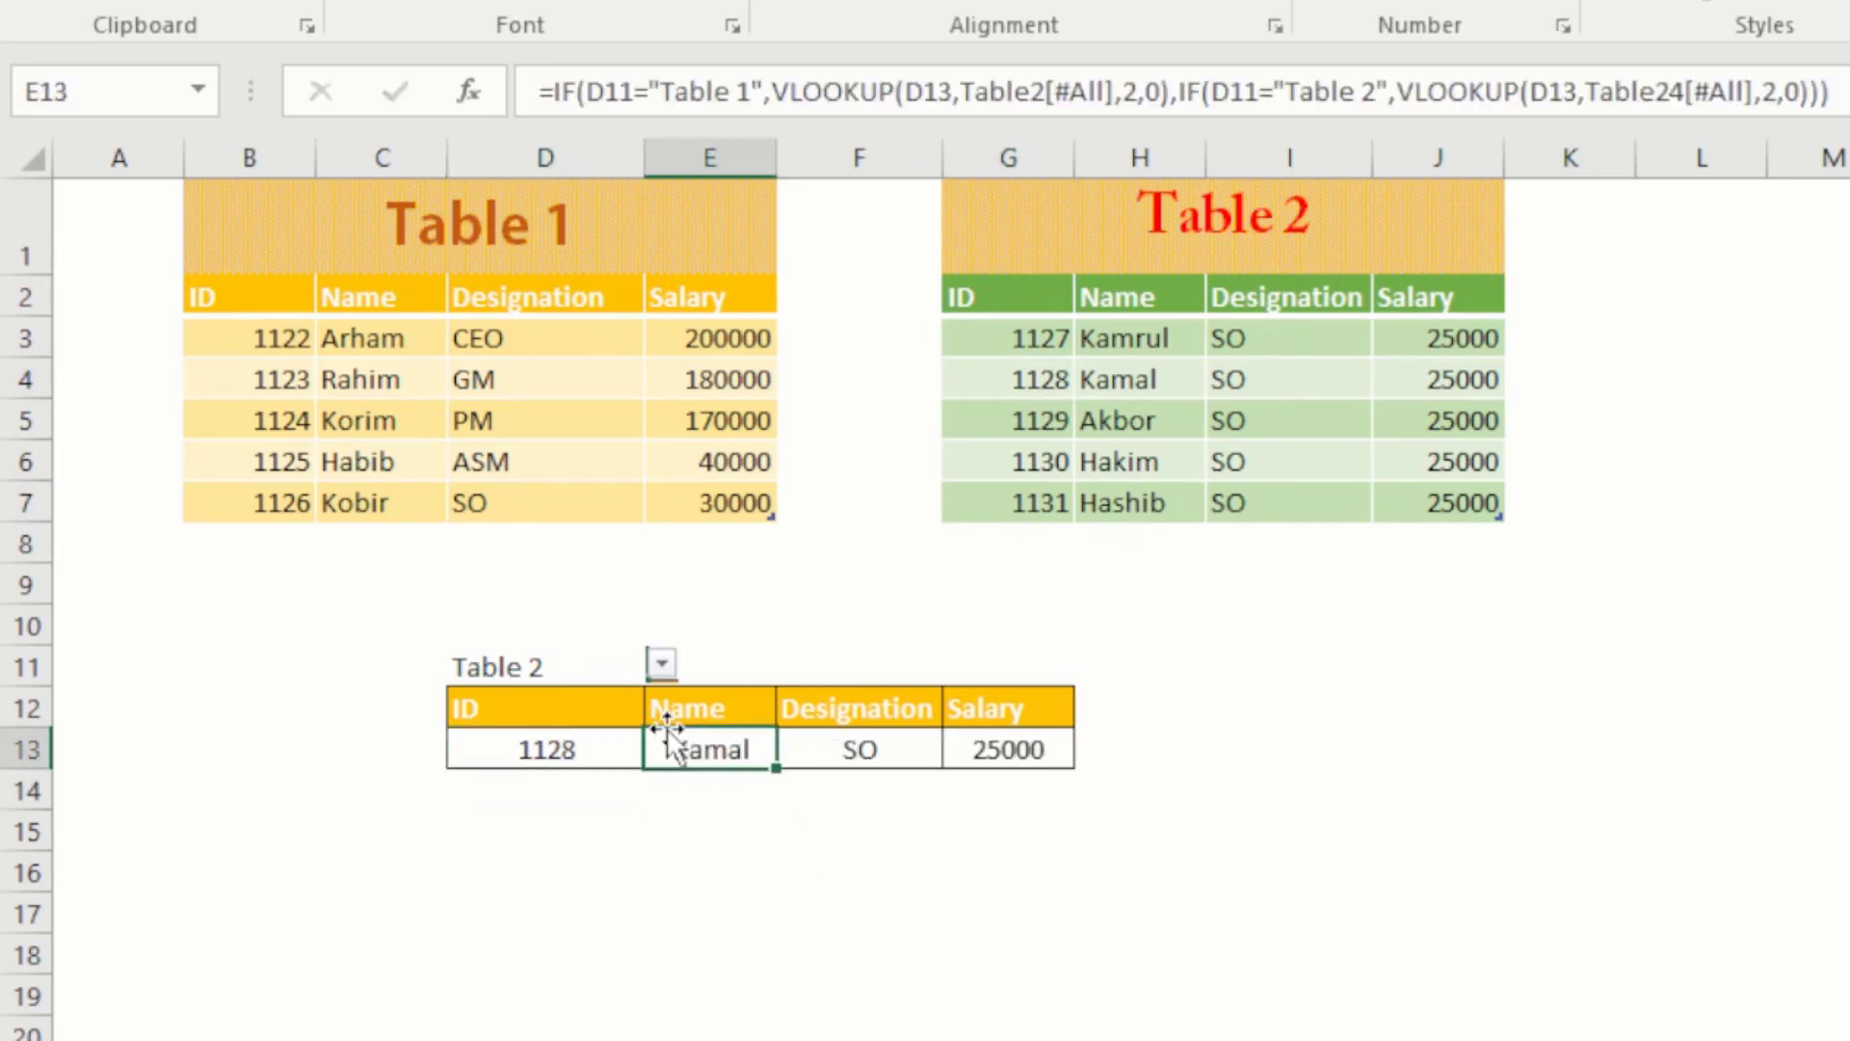
left_click(847, 747)
left_click(728, 748)
left_click_drag(695, 748, 991, 743)
key("Delete")
left_click(870, 805)
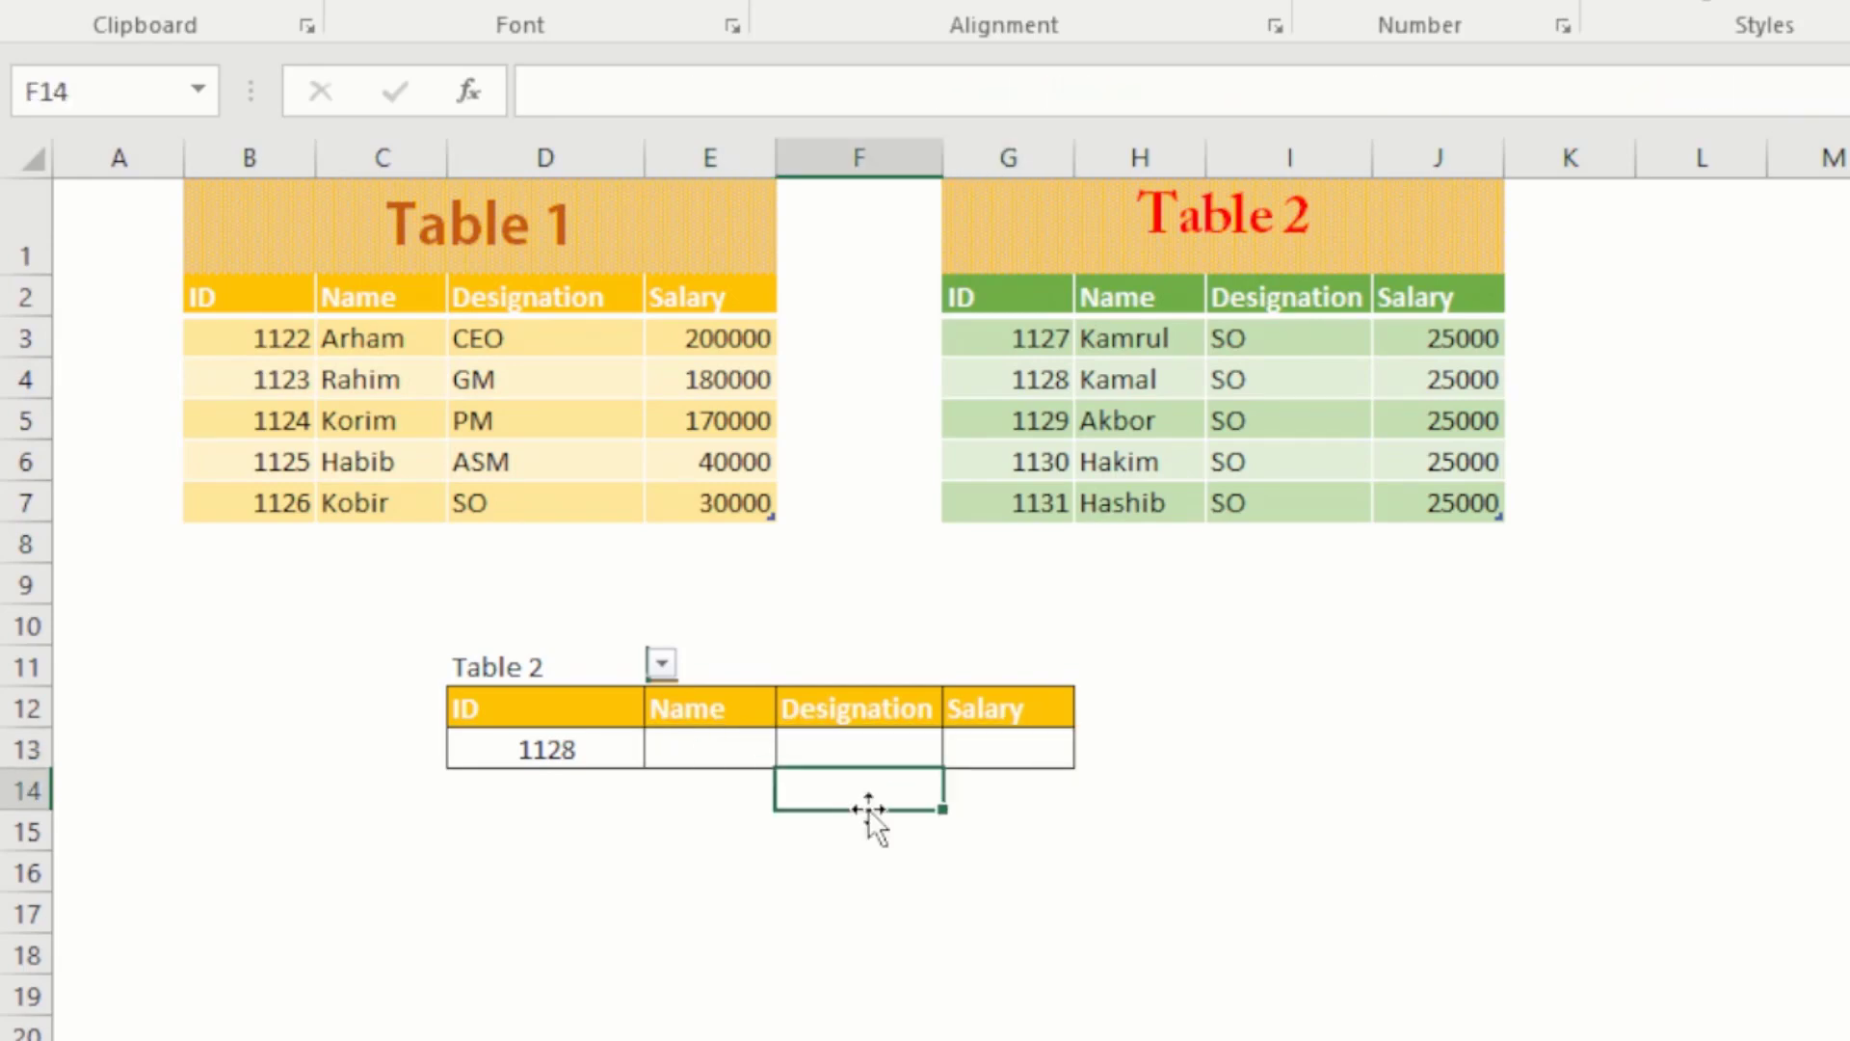
left_click(733, 896)
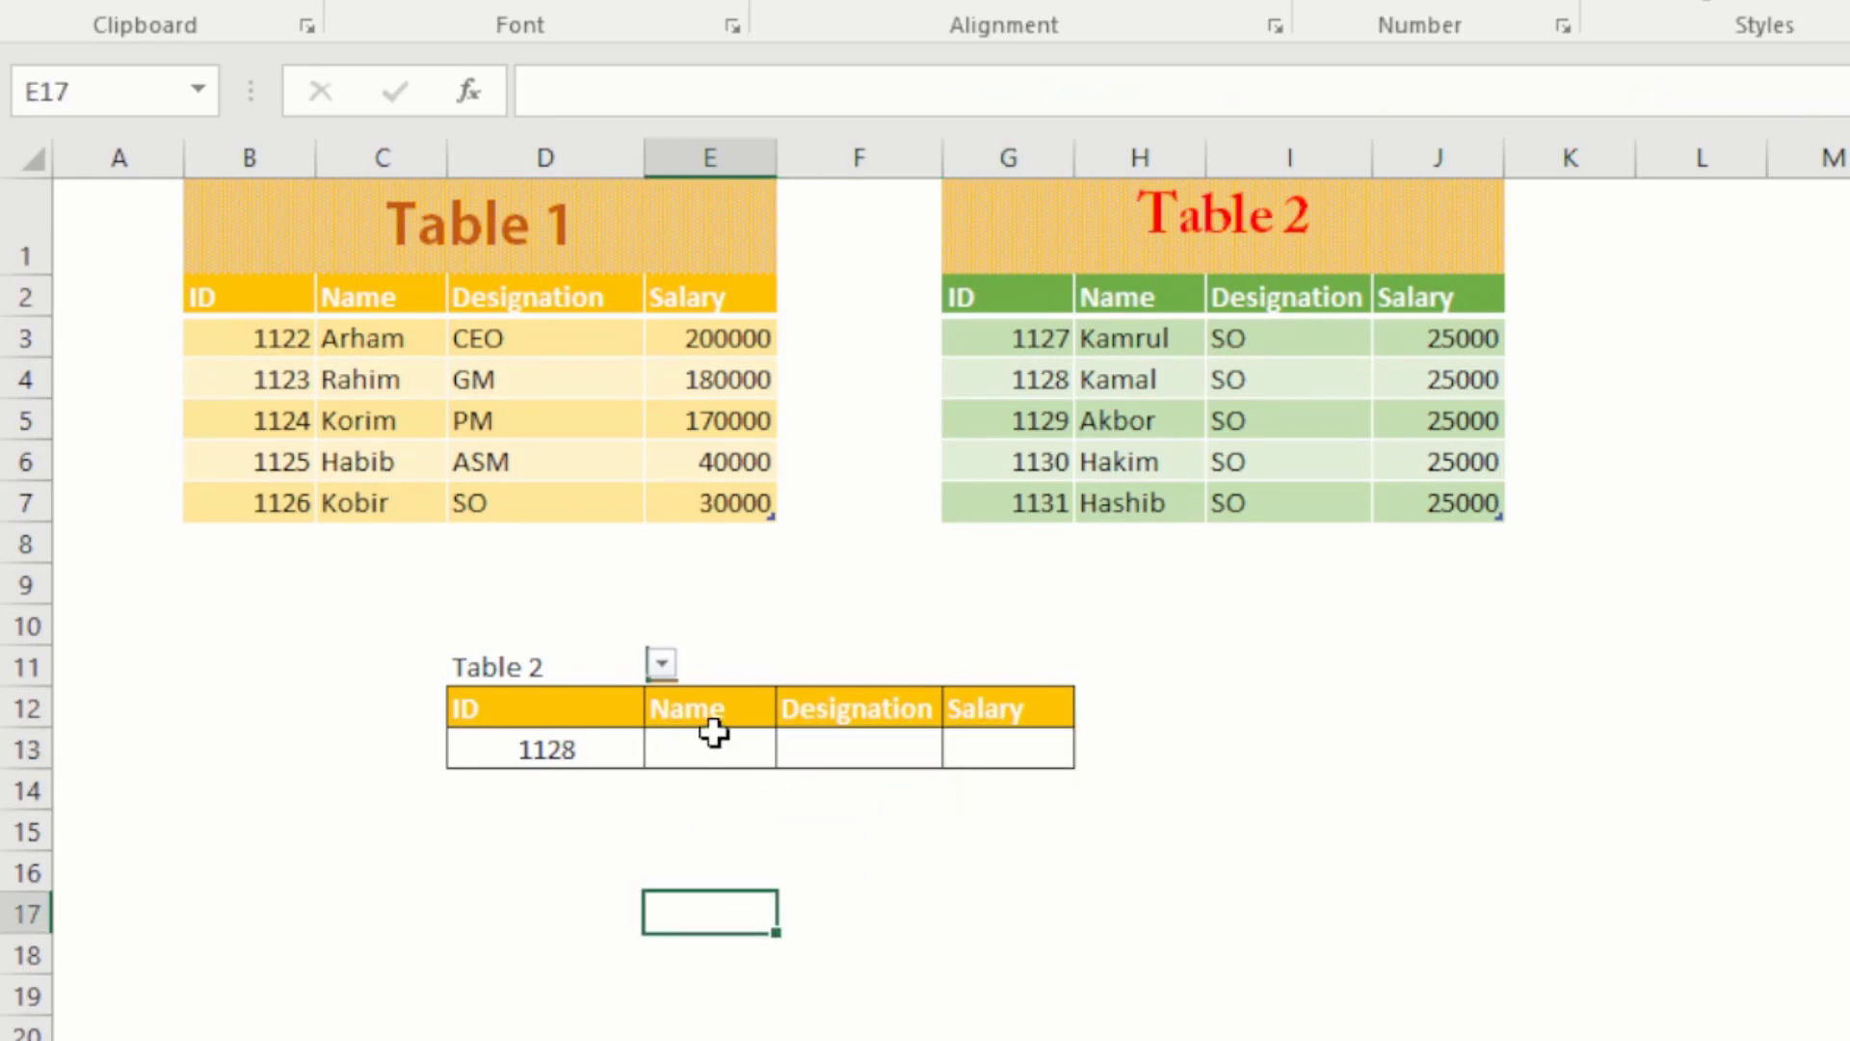
left_click(714, 731)
left_click(810, 937)
left_click(685, 741)
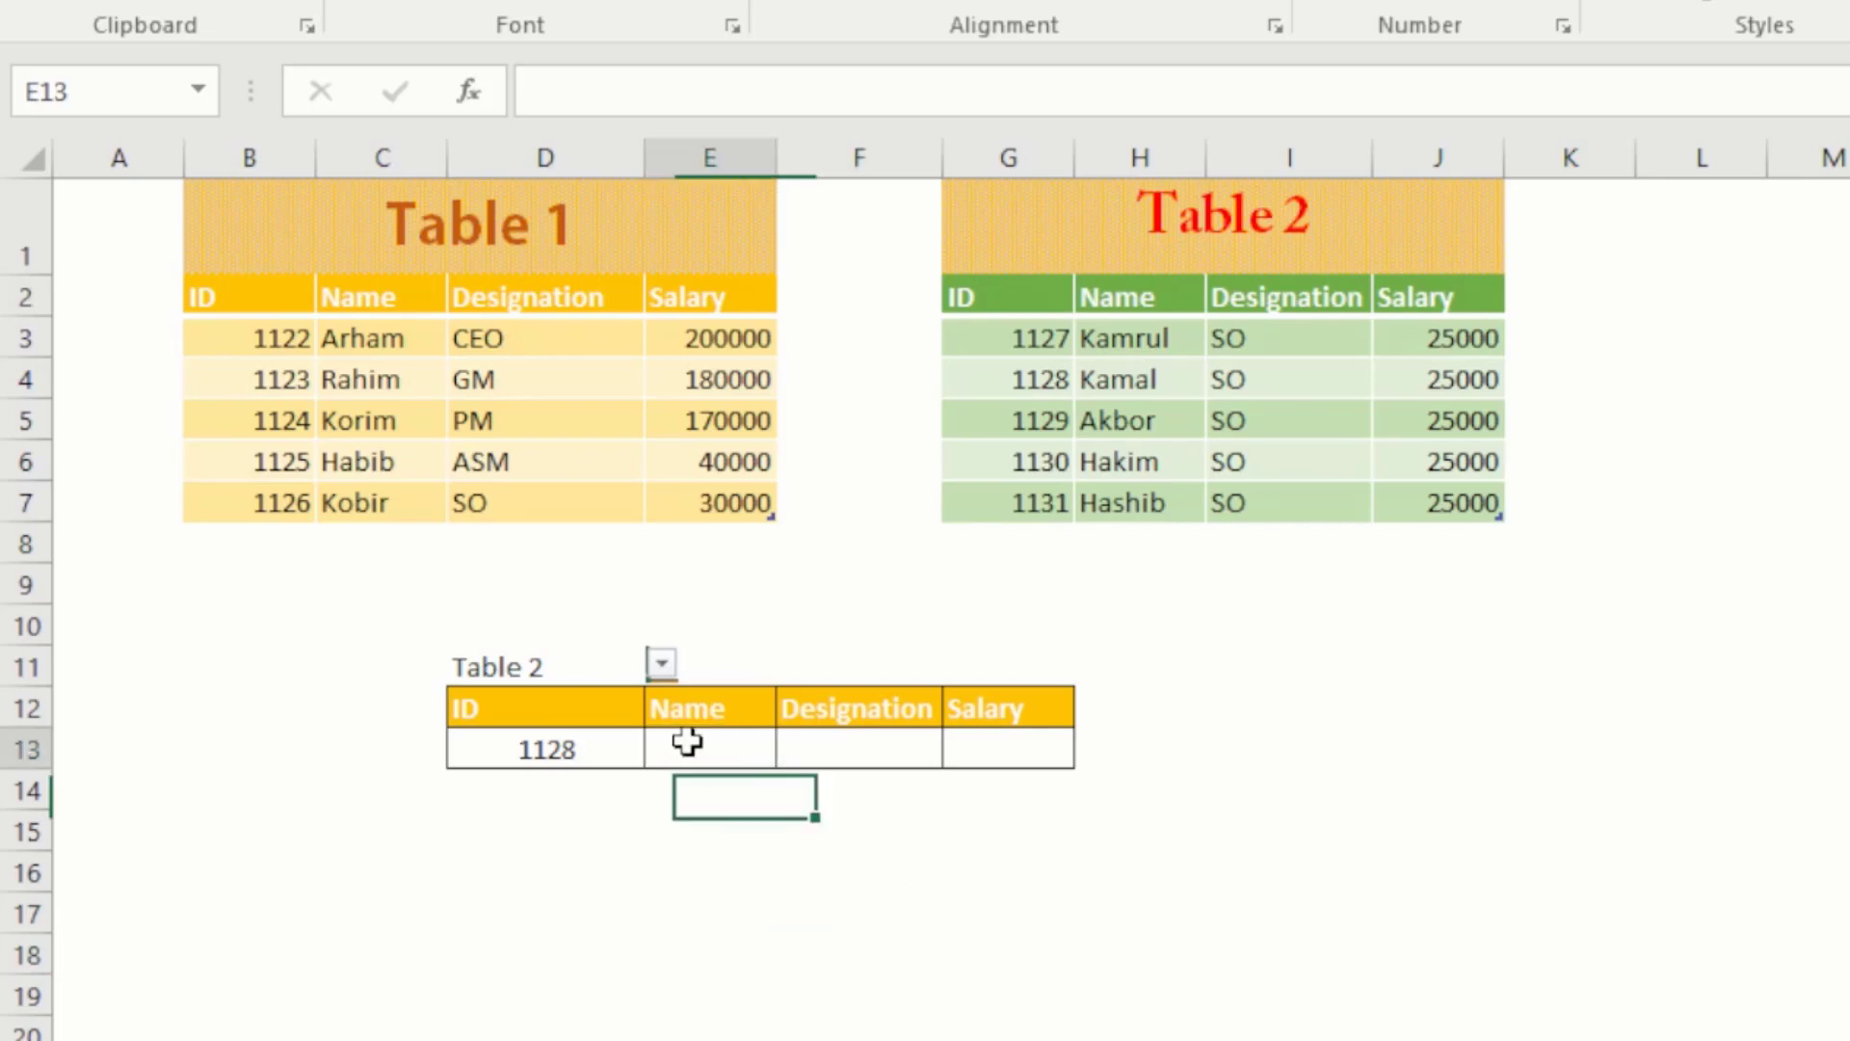
left_click(761, 821)
left_click(736, 741)
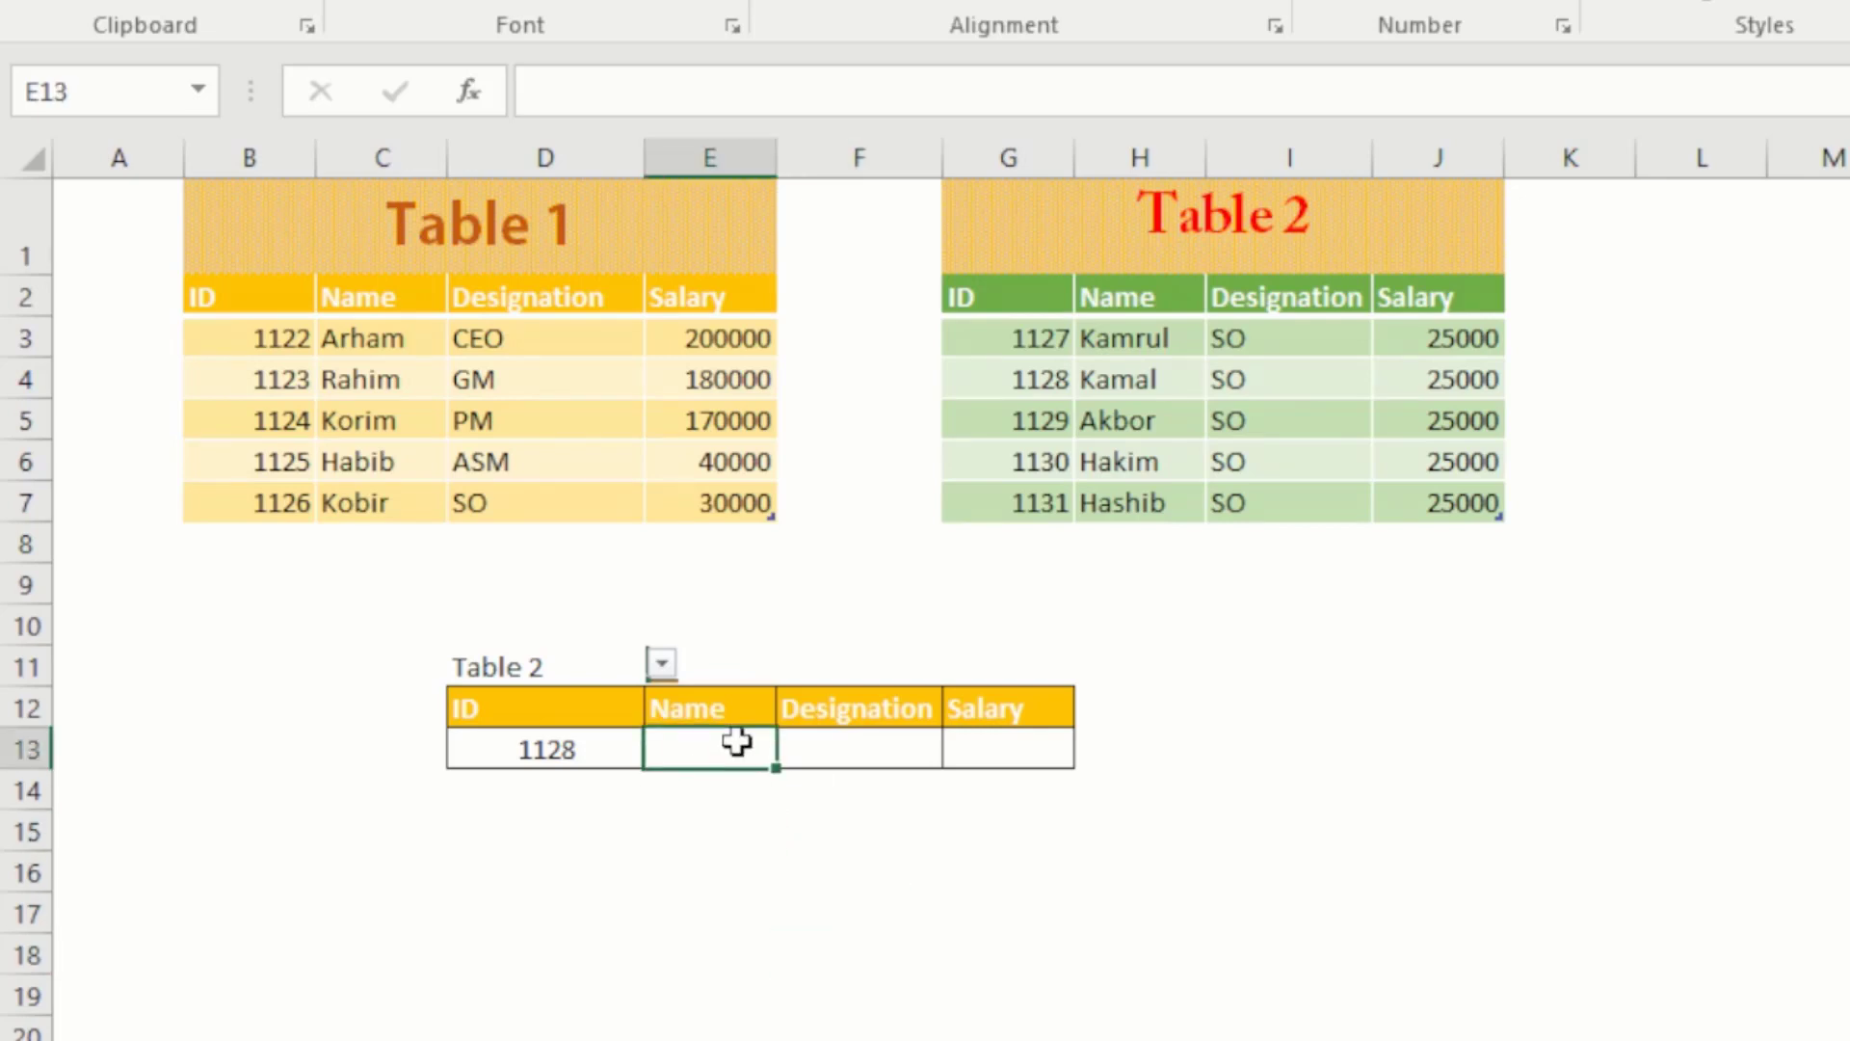
left_click(781, 813)
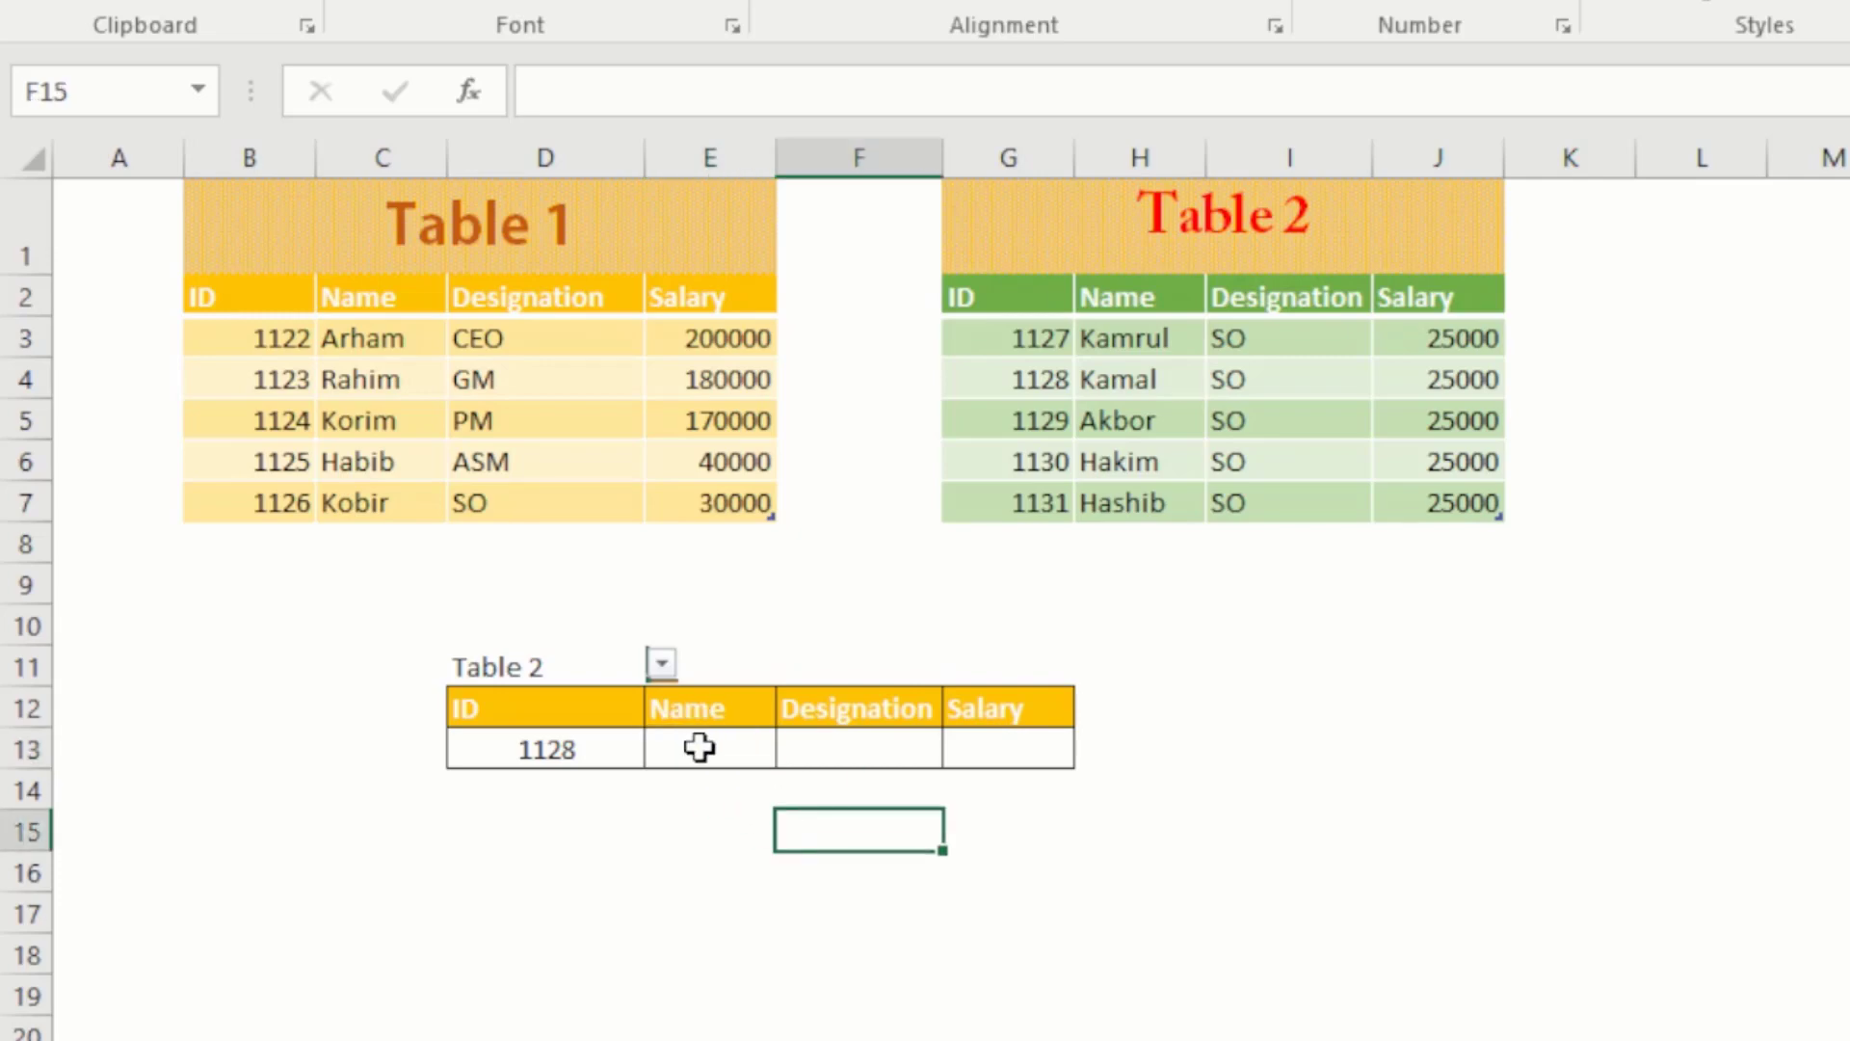
Step: Start an IF formula in cell E13 that tests whether D11 equals "Table 1"
left_click(699, 746)
type("=")
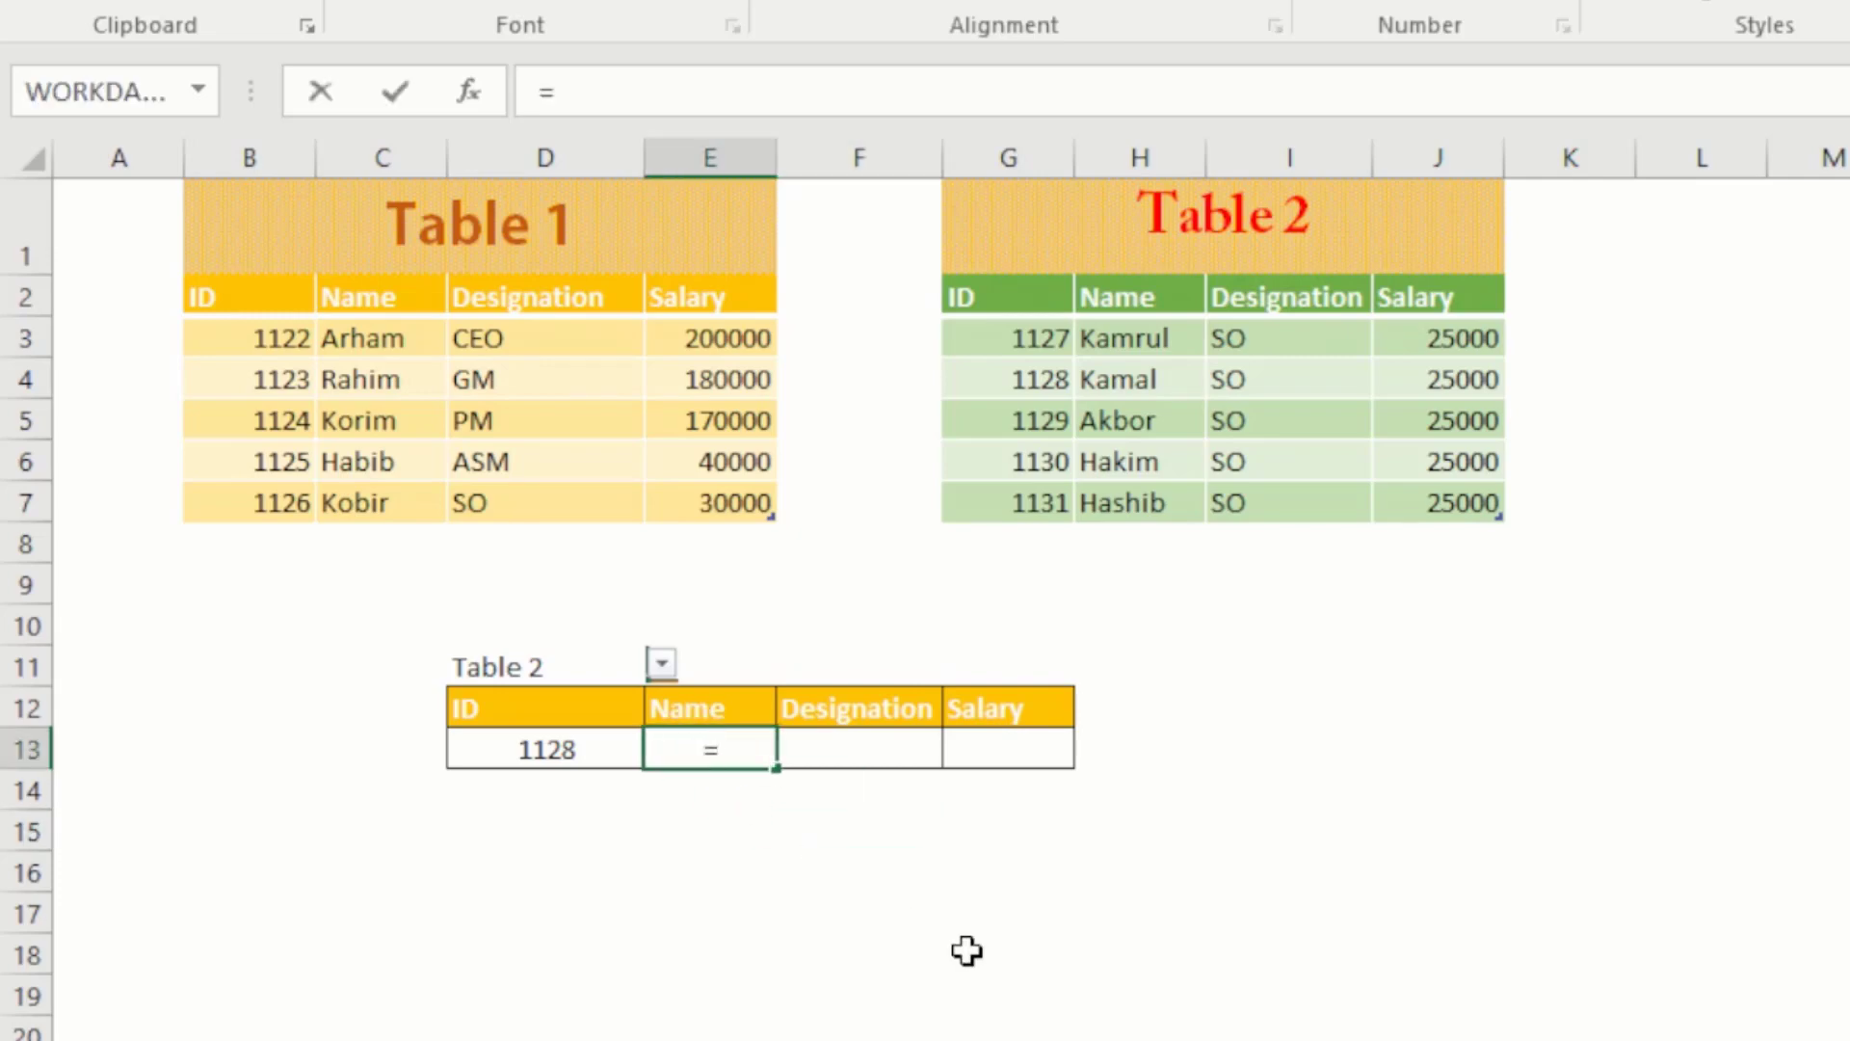
type("if")
key("Tab")
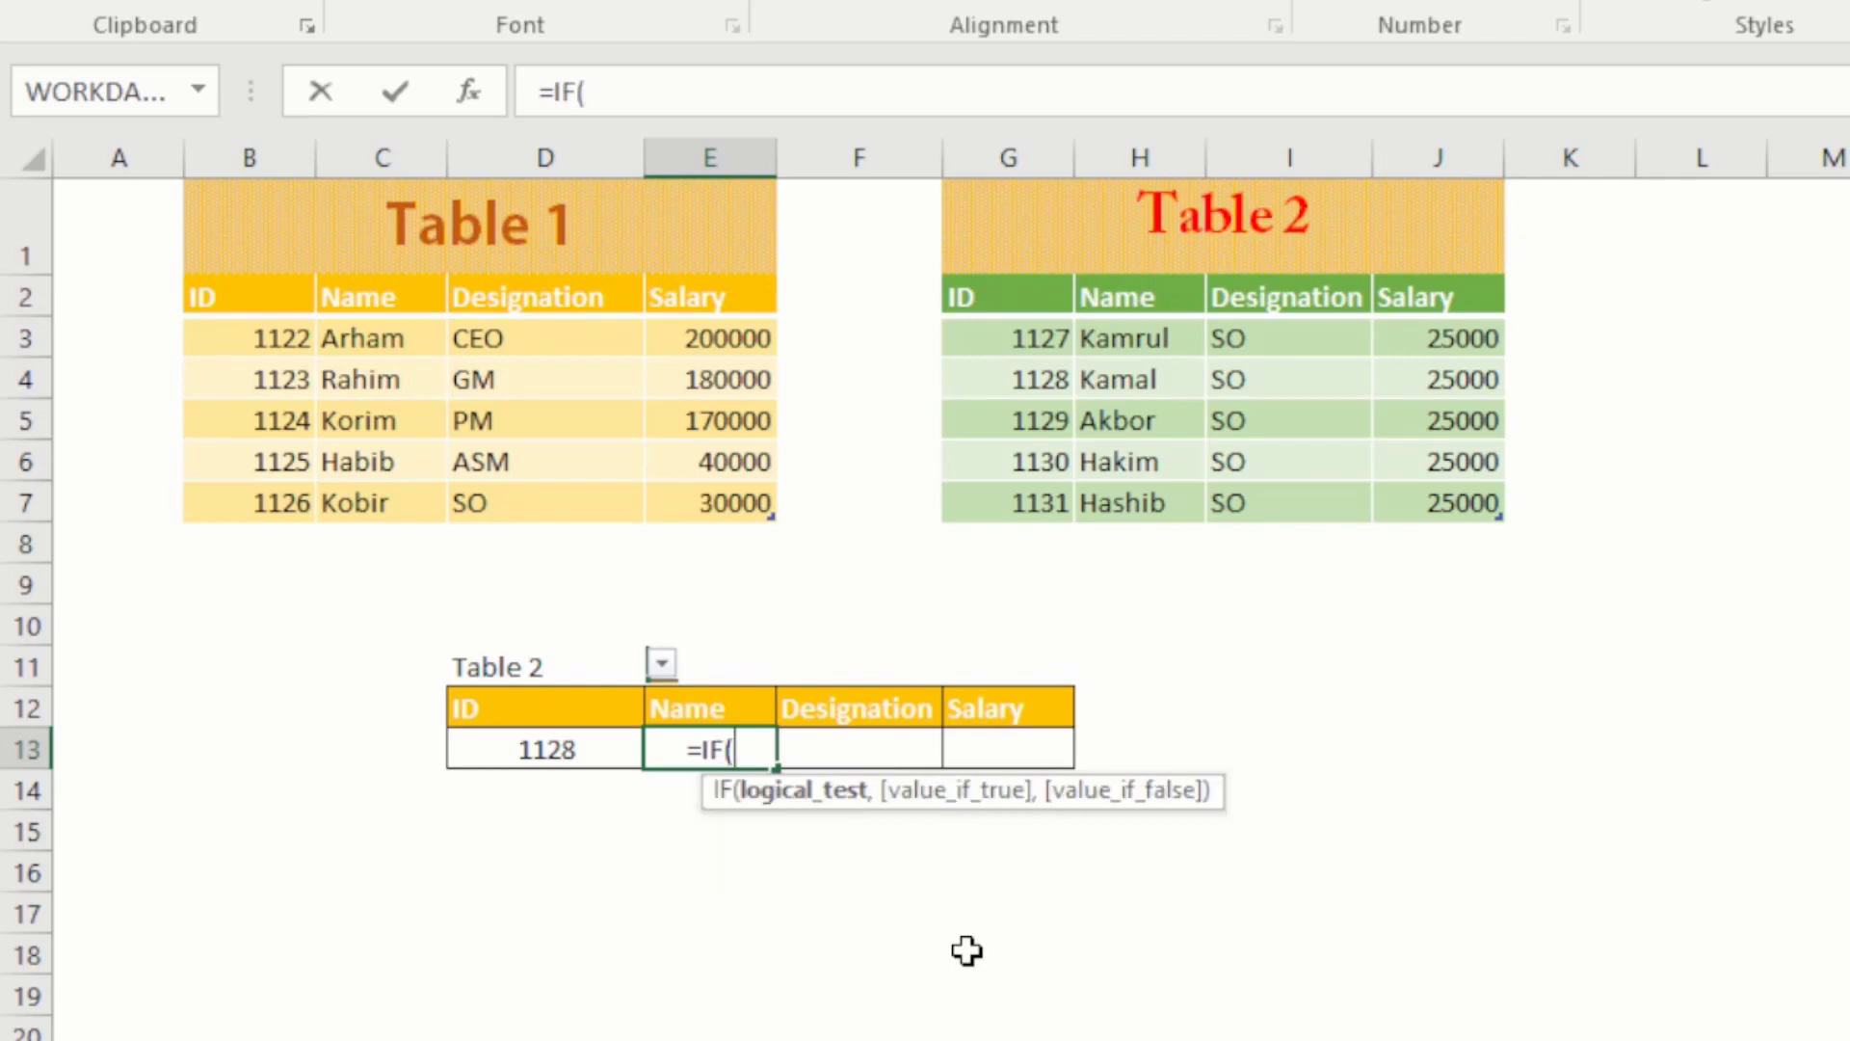
left_click(525, 670)
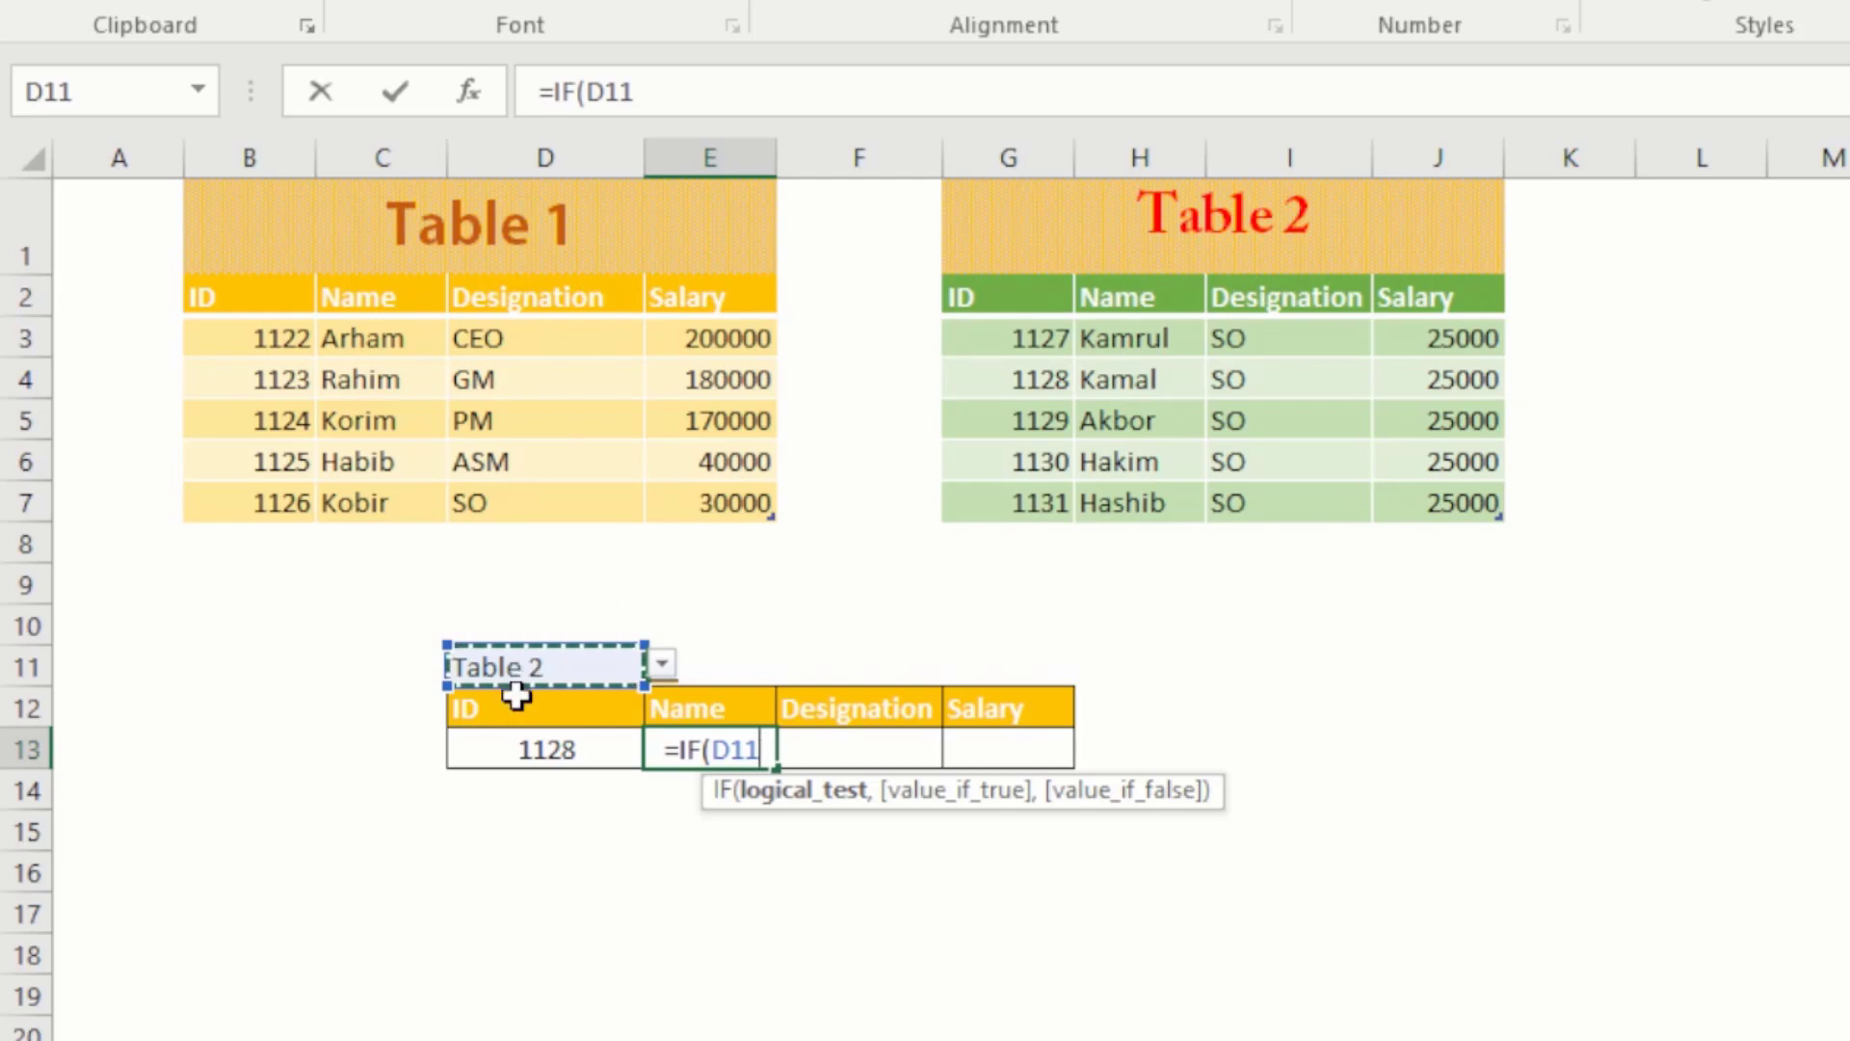
type("=")
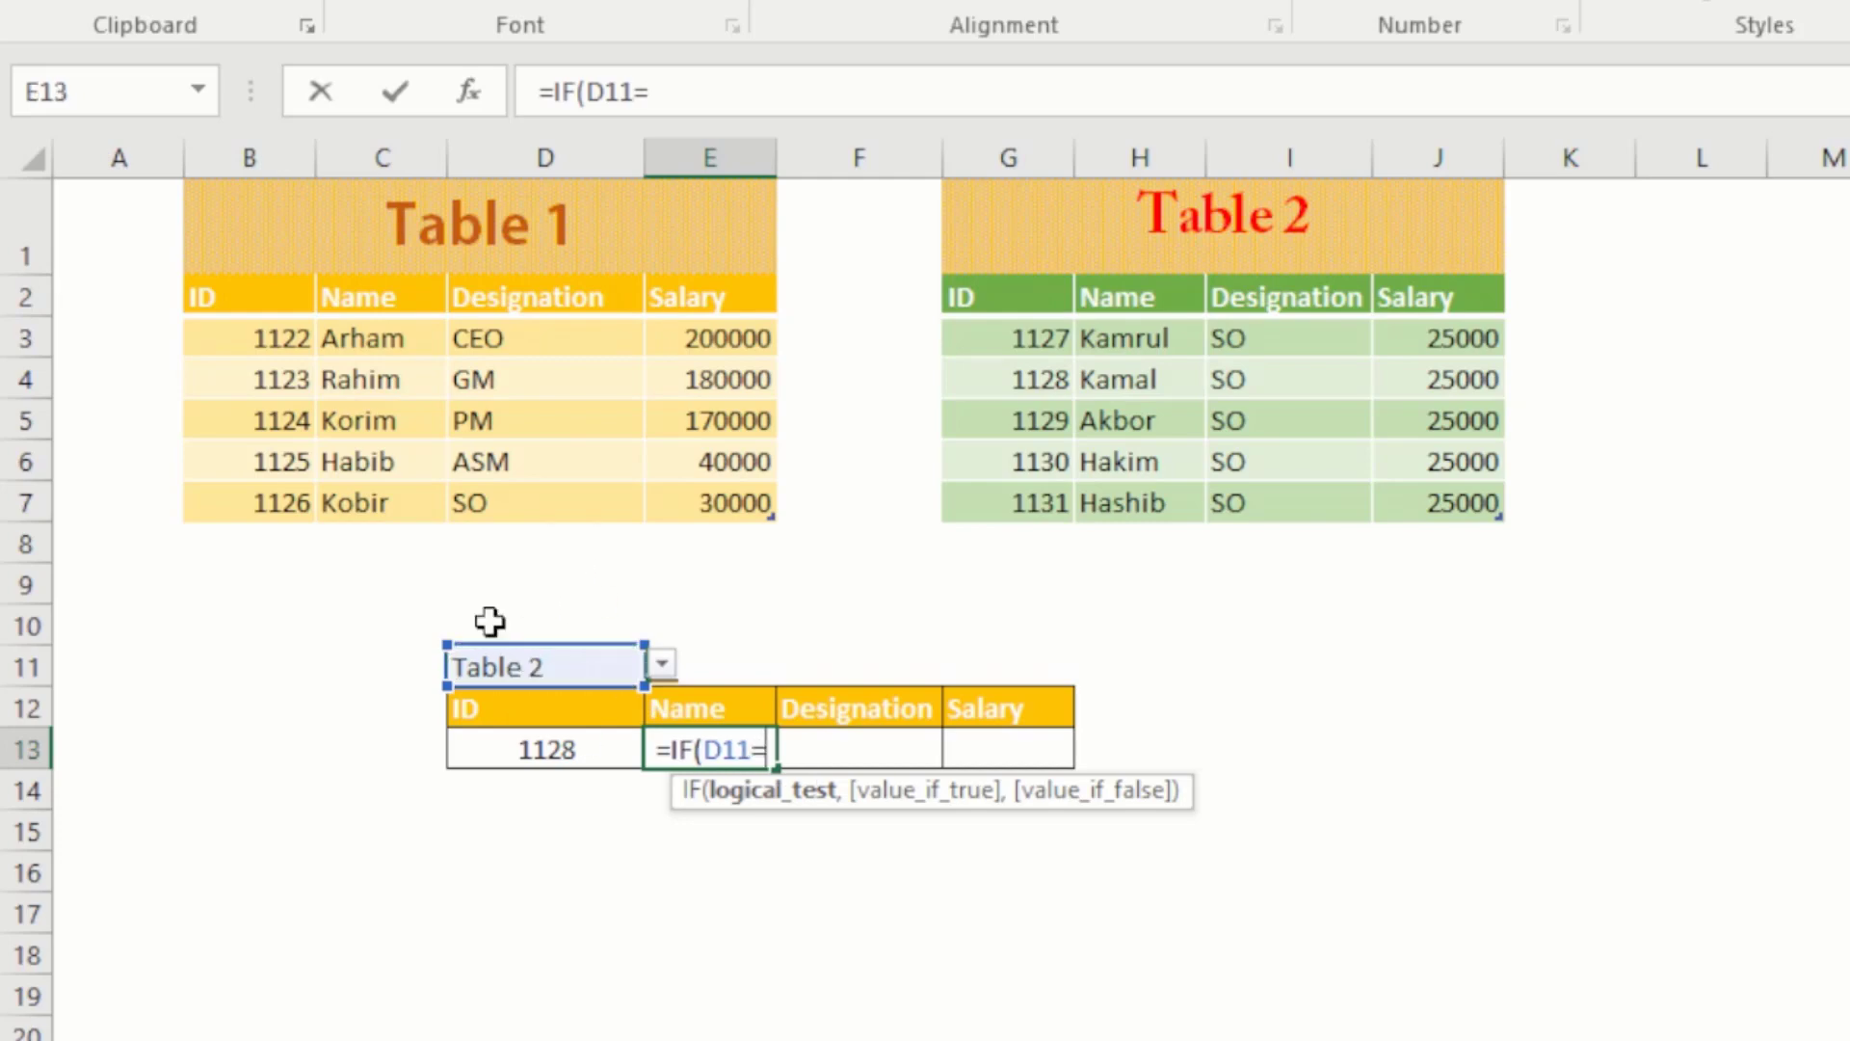
type("\"")
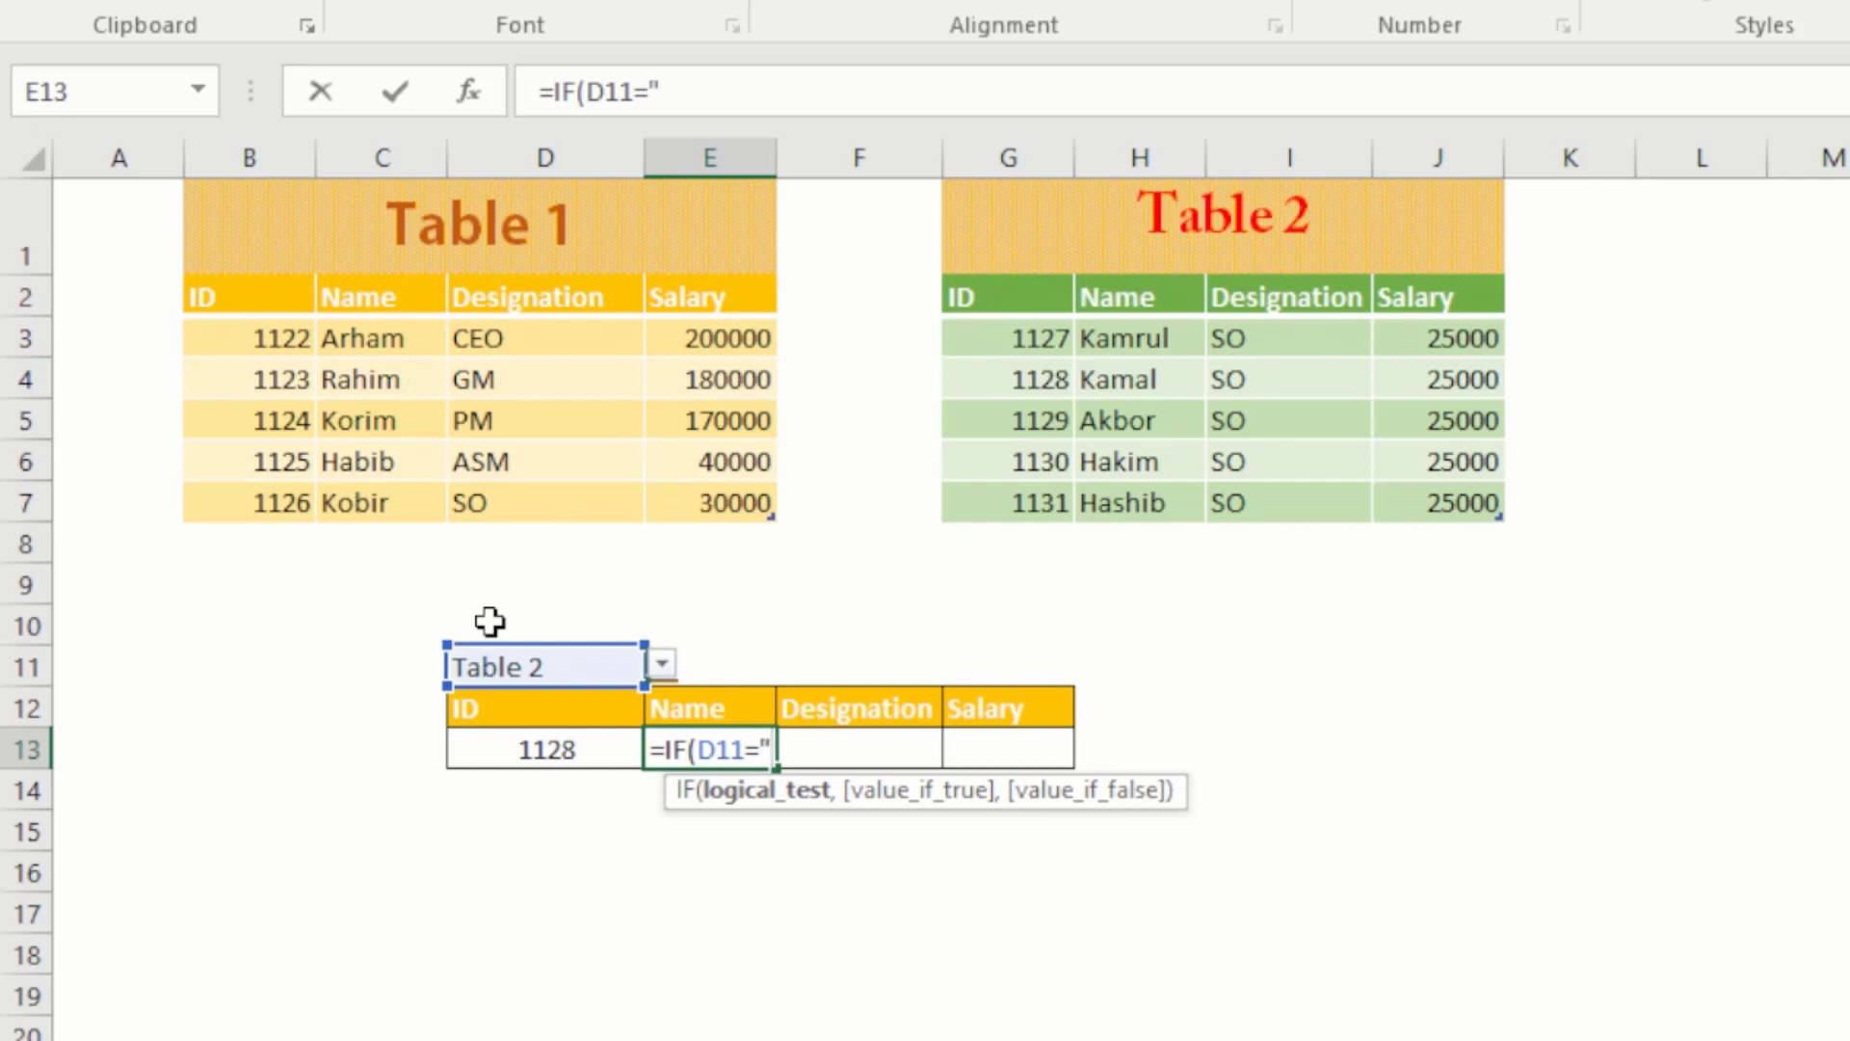
type("Table 1")
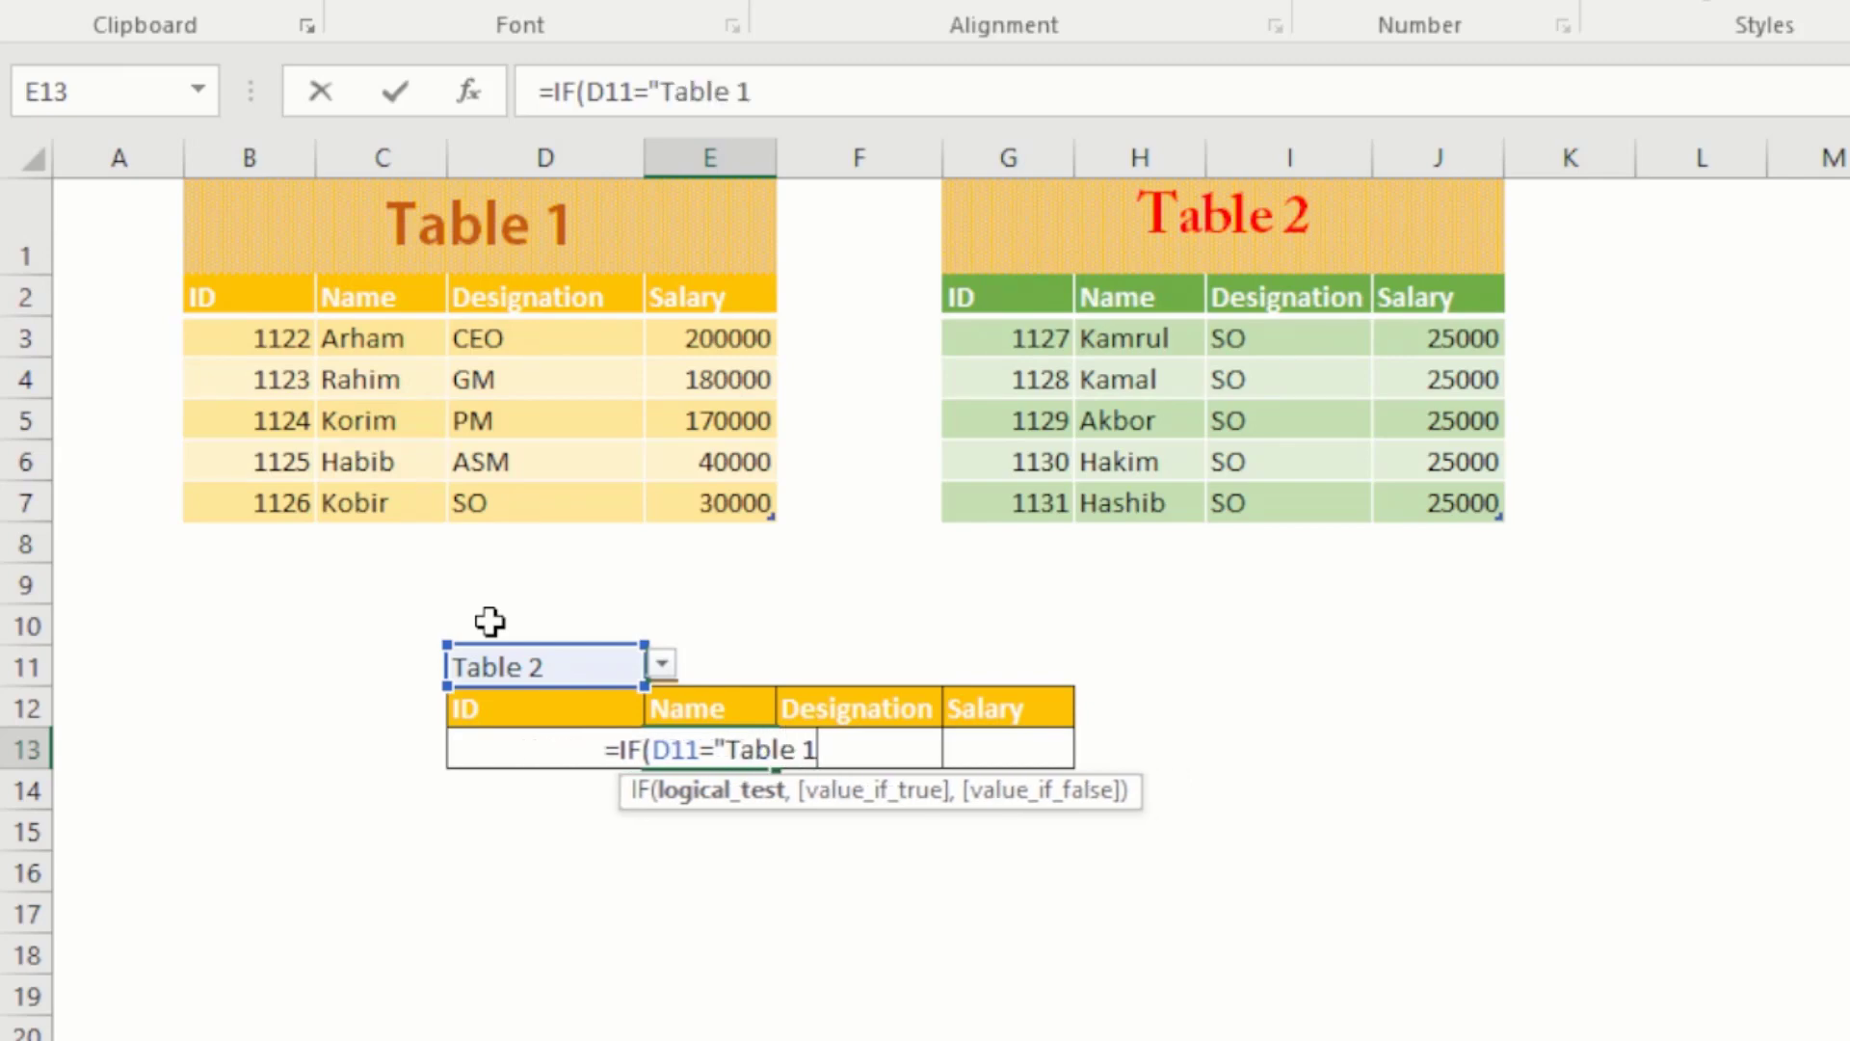
type("\"")
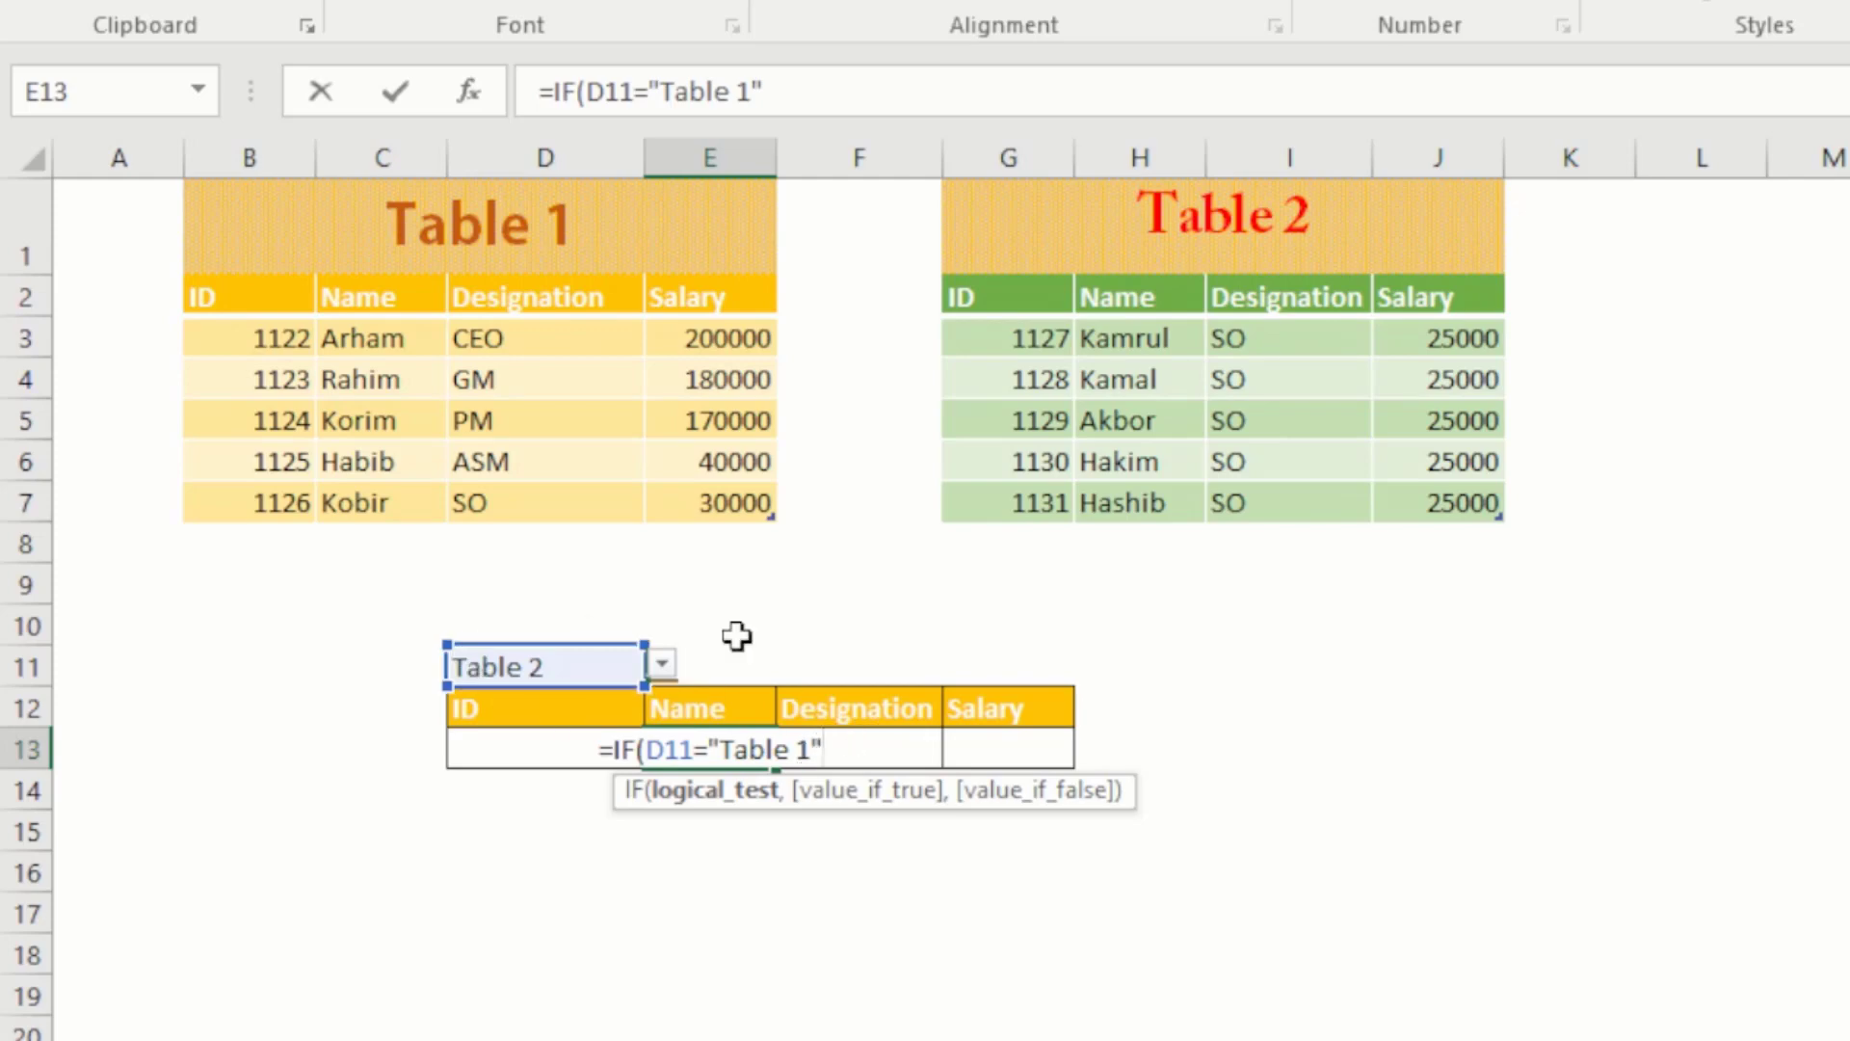
type(",")
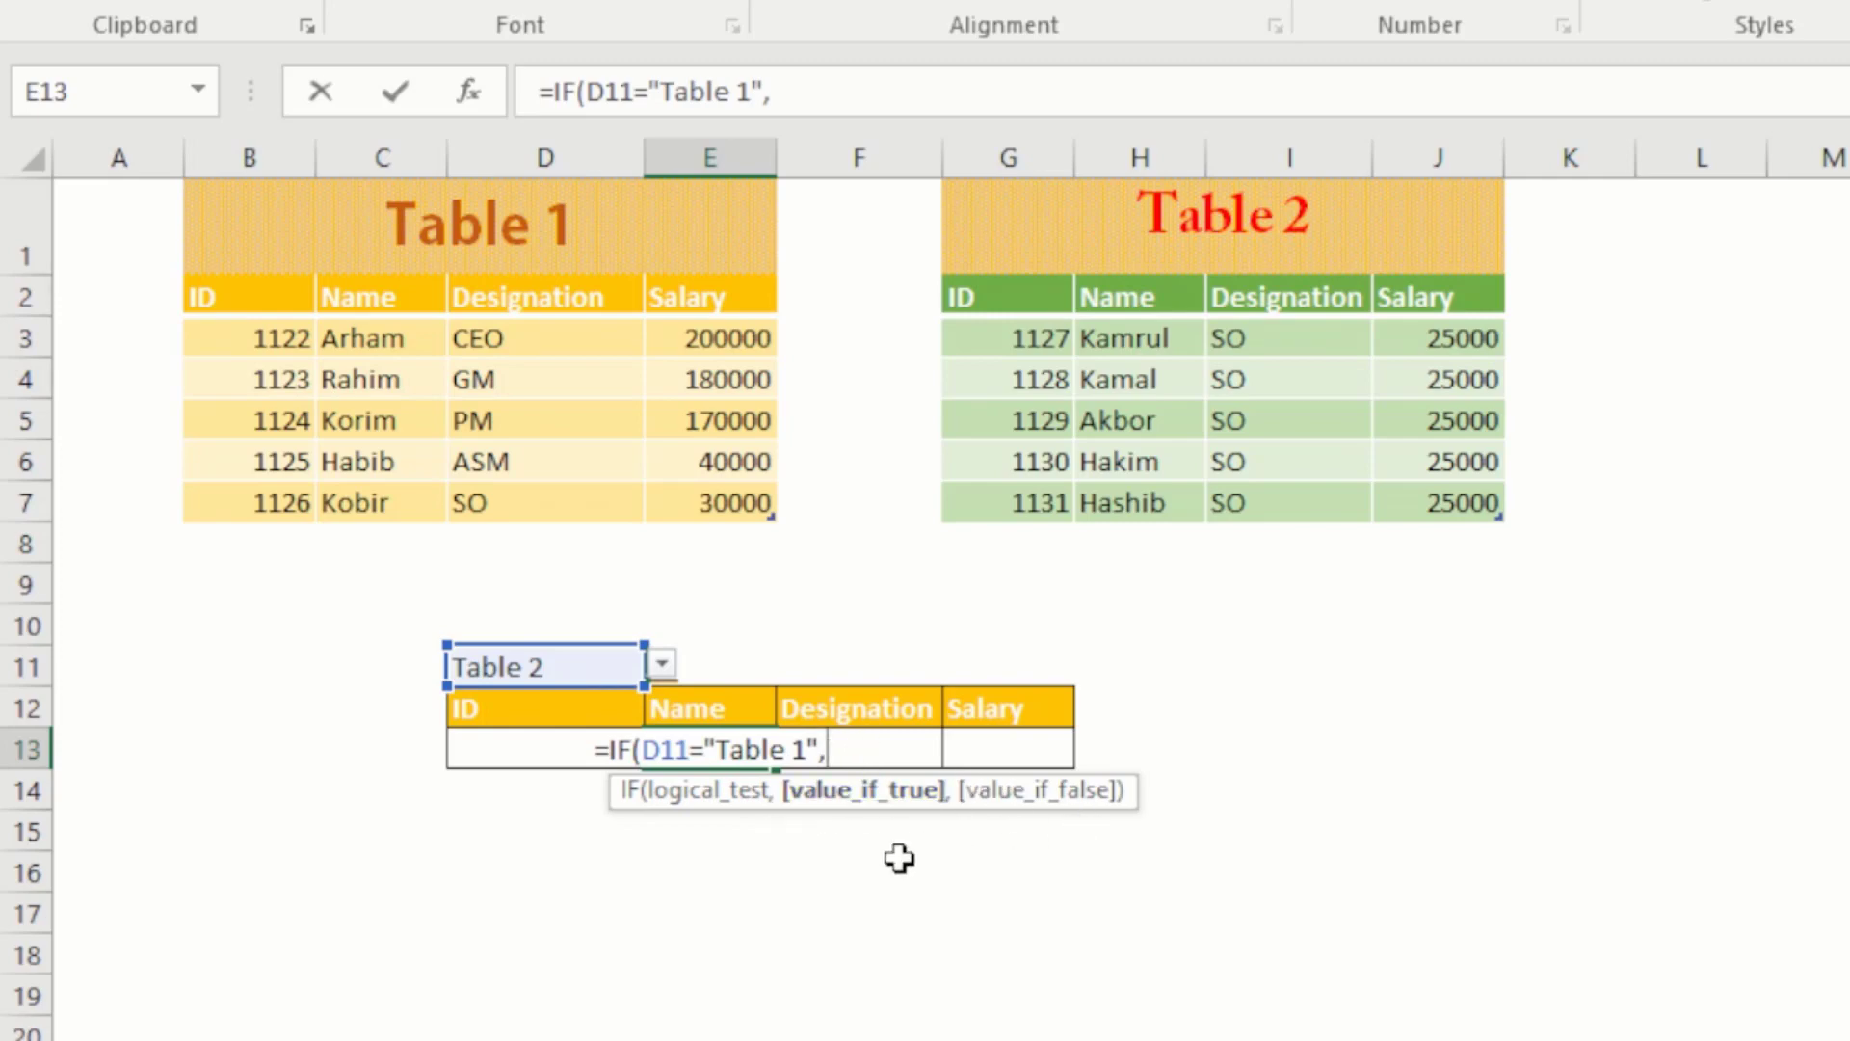
Step: Begin a VLOOKUP as the IF's value-if-true argument, using D13 as the lookup value
type("if")
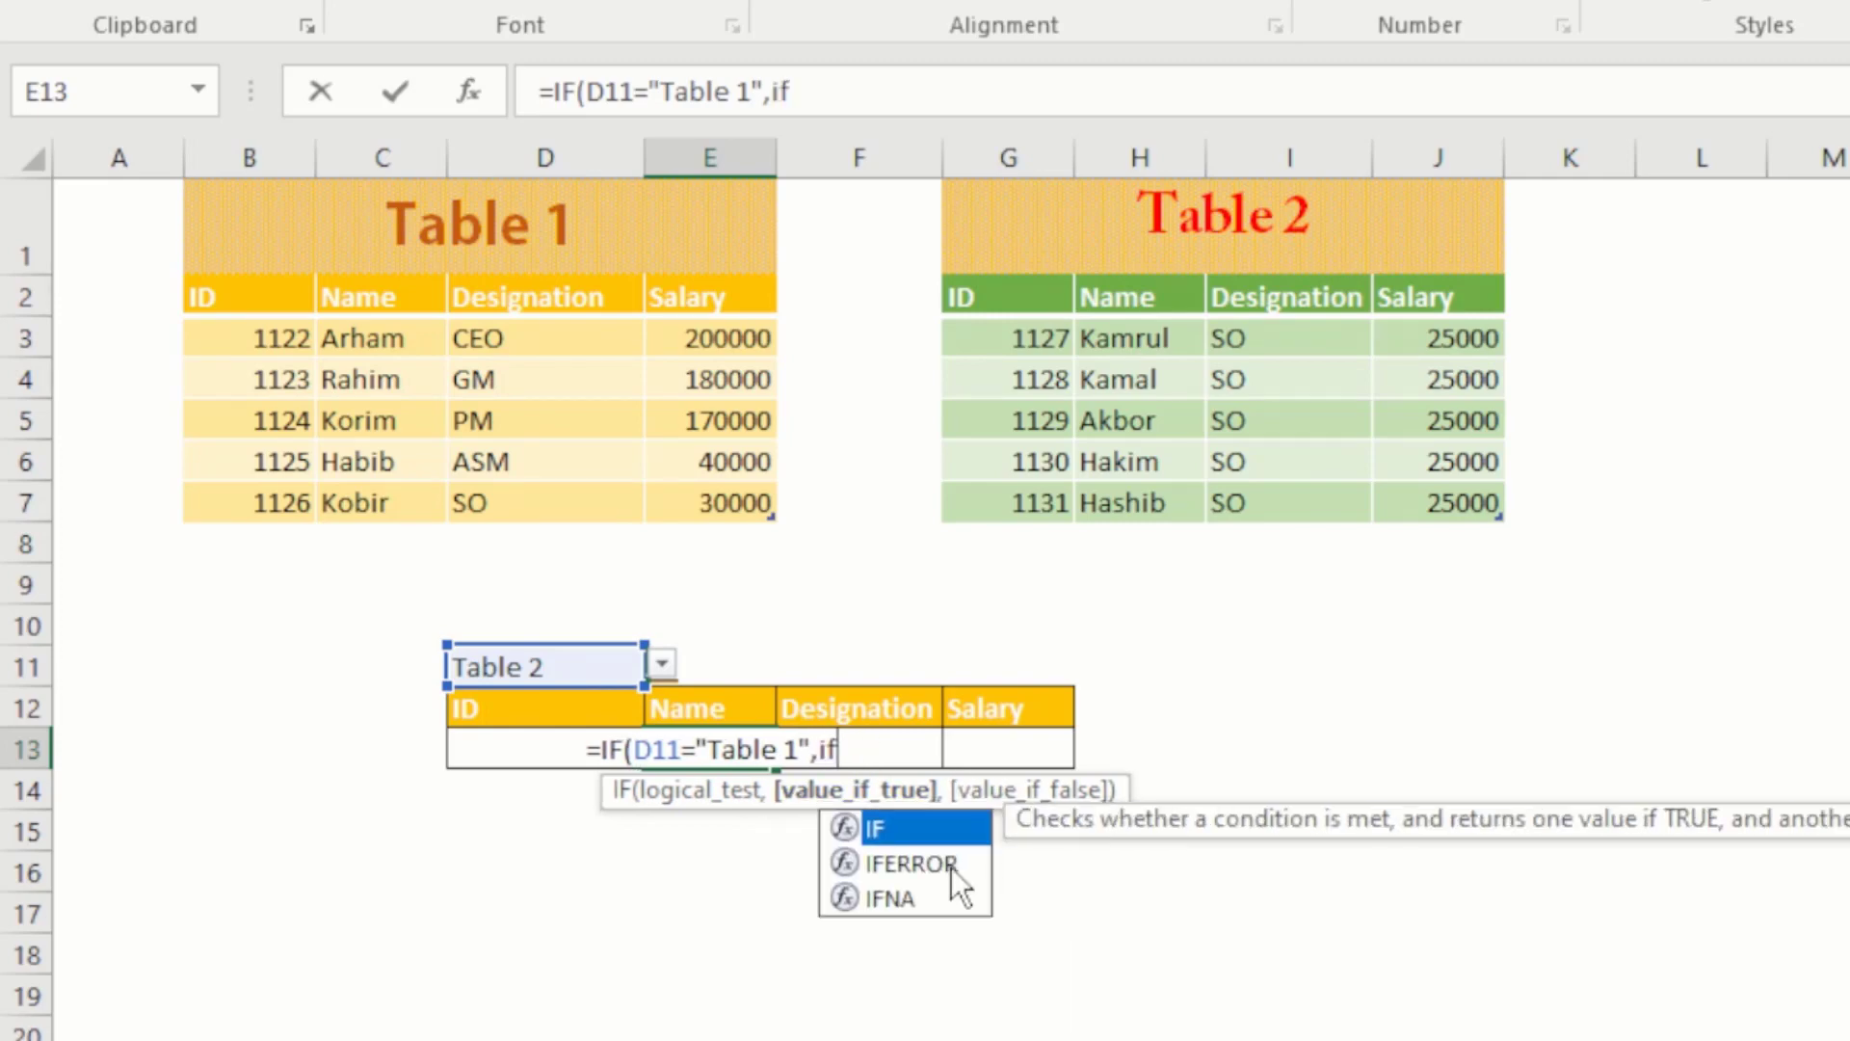
key("BackSpace")
key("BackSpace")
type("vla")
key("BackSpace")
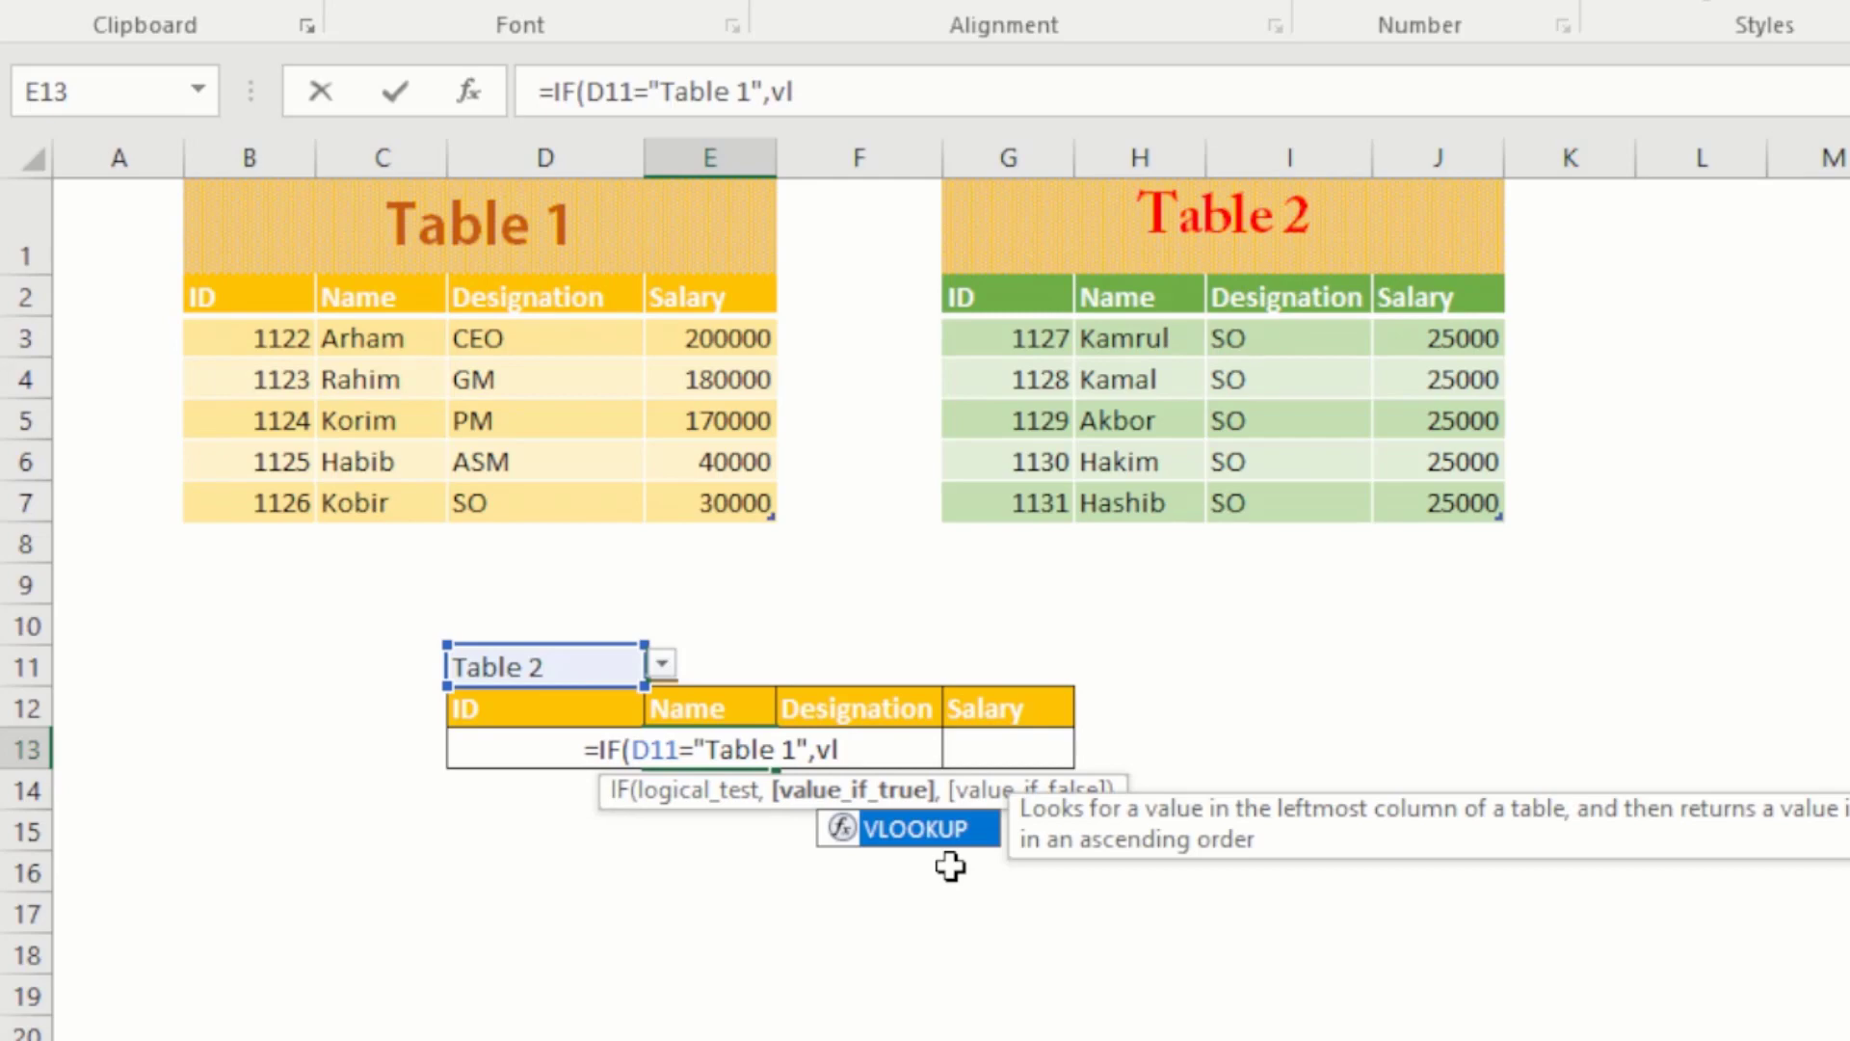
key("Tab")
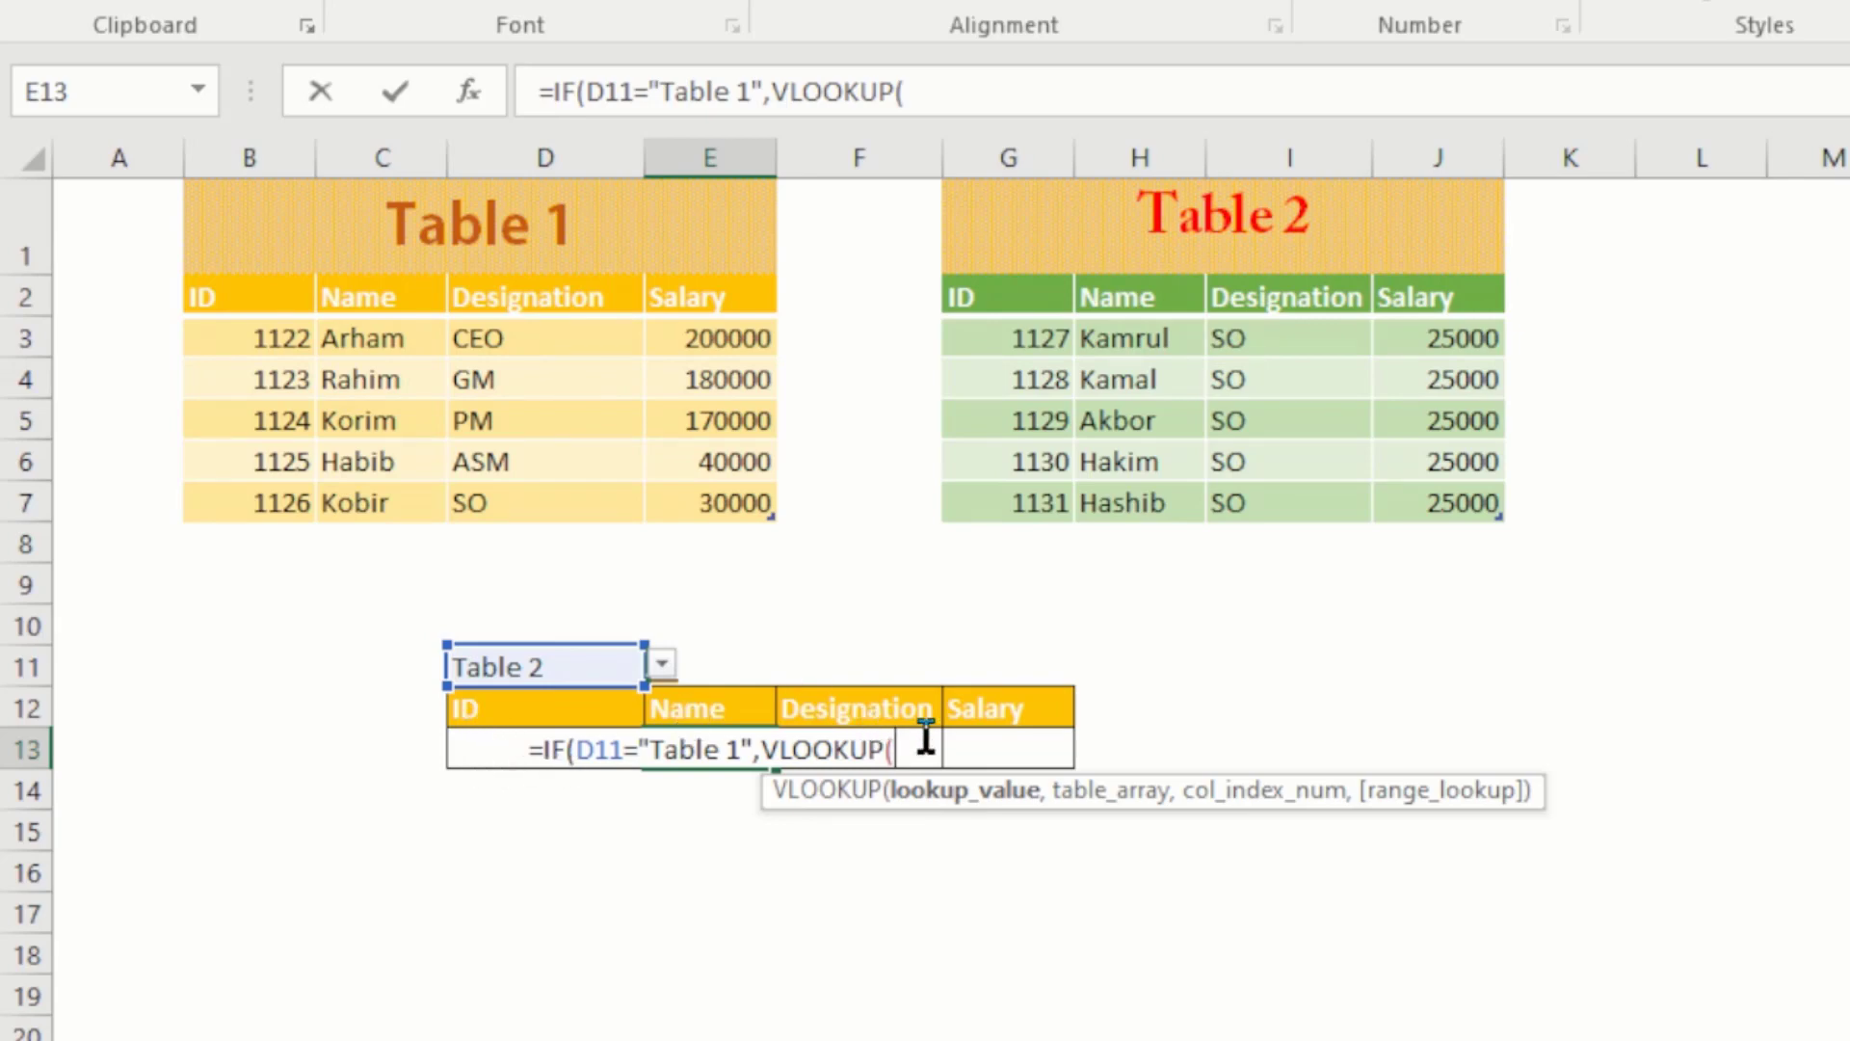
type("D13")
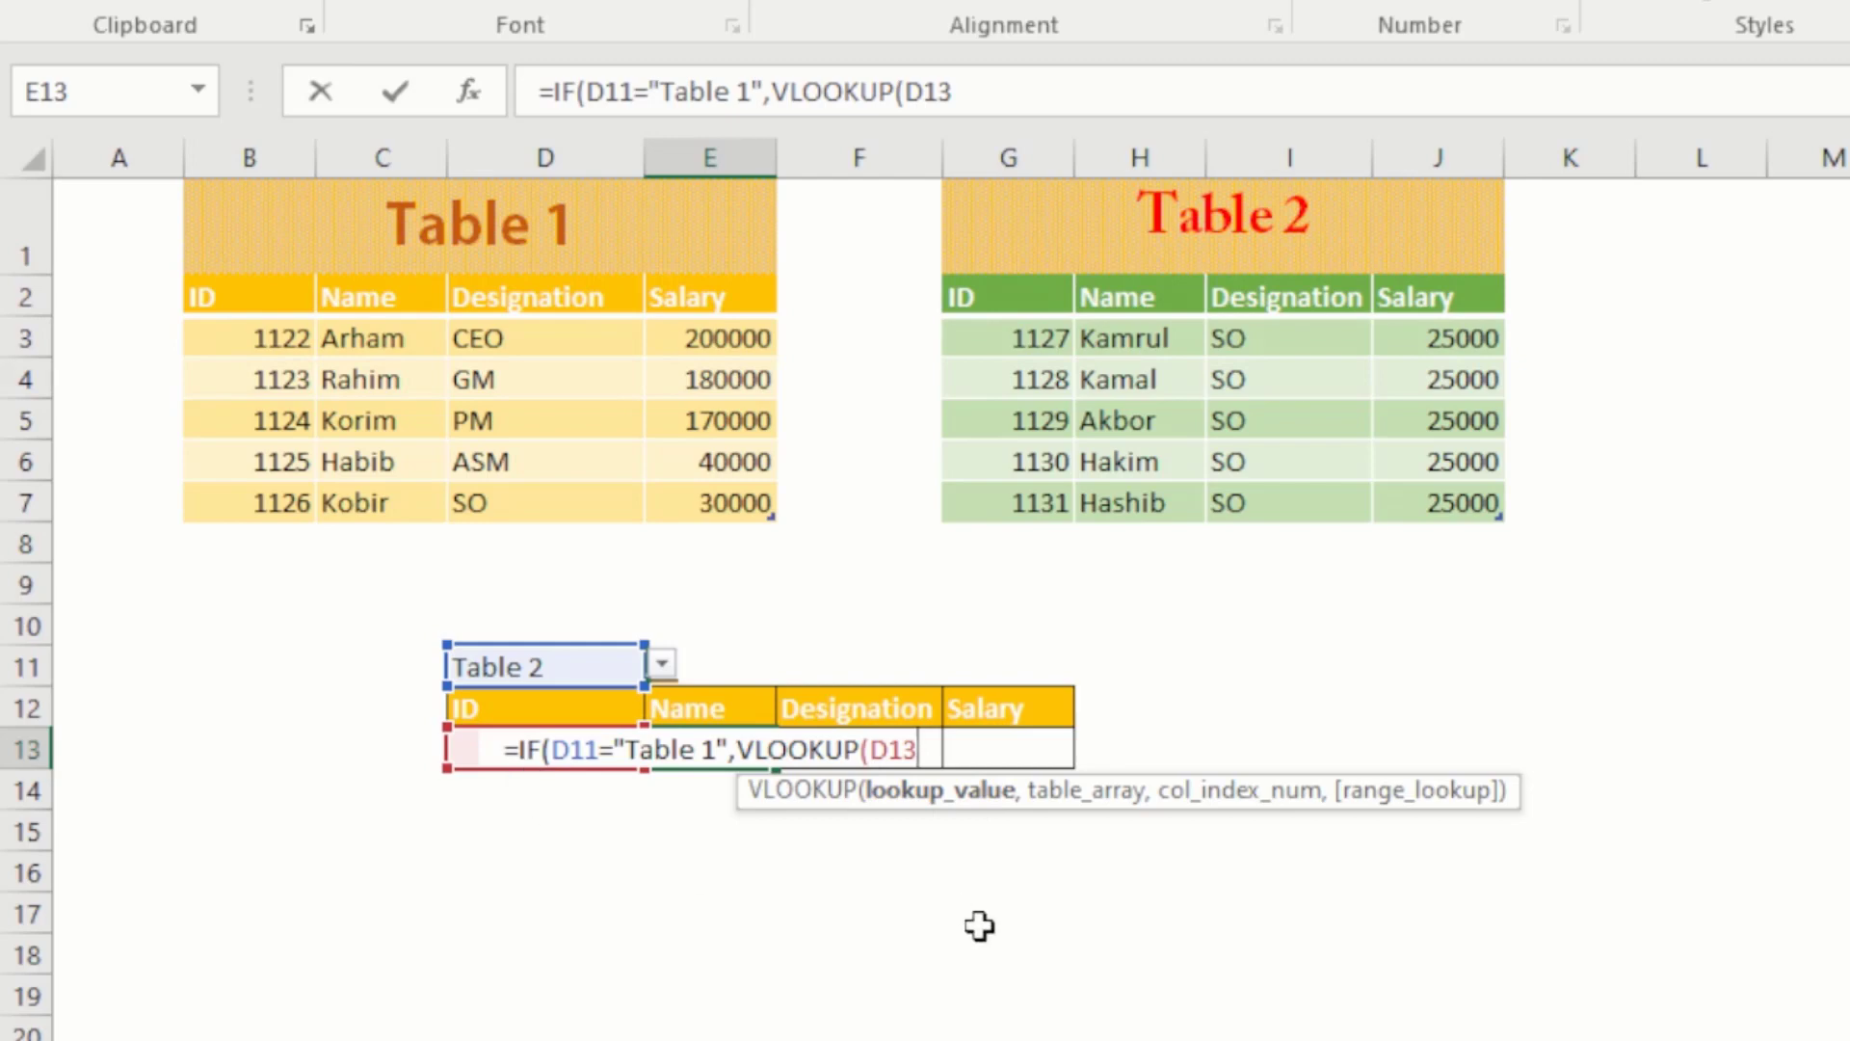
type(",")
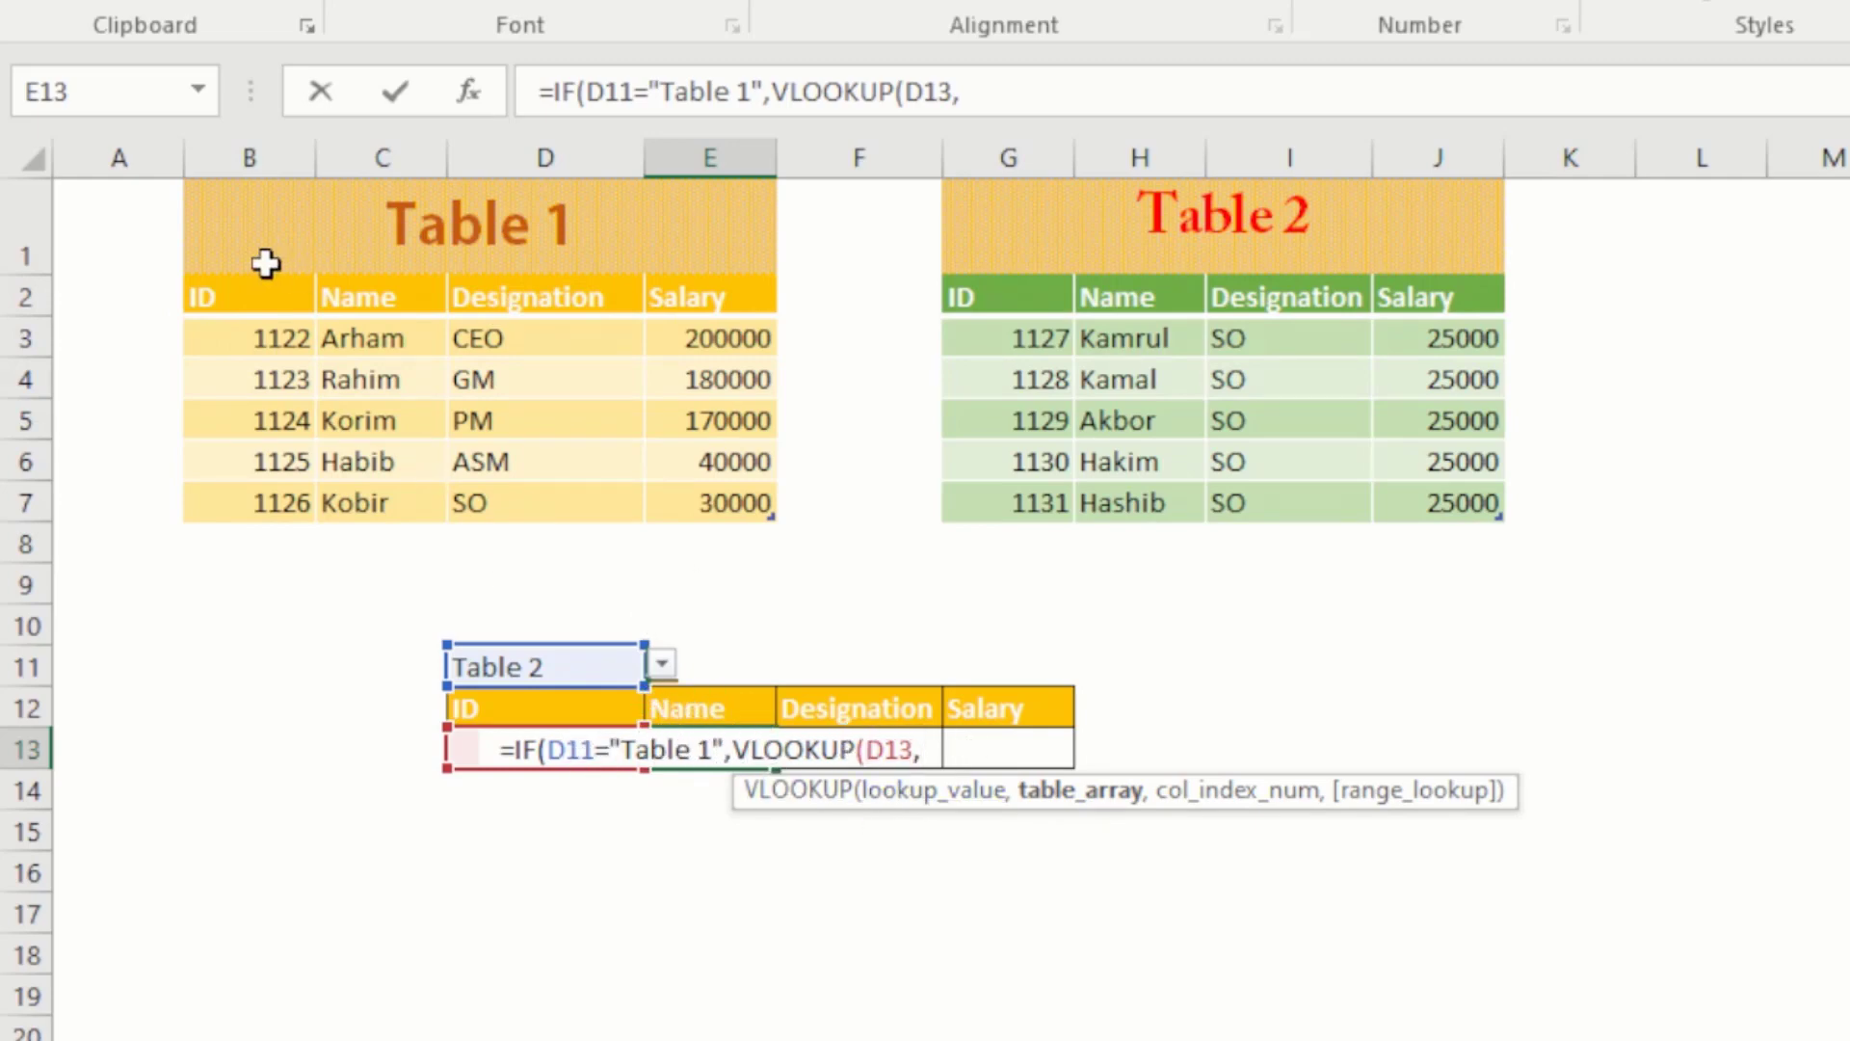
Step: Complete the VLOOKUP with all of Table 1 including headers (B2:E7), column index 2 and exact match 0
left_click_drag(240, 293, 708, 500)
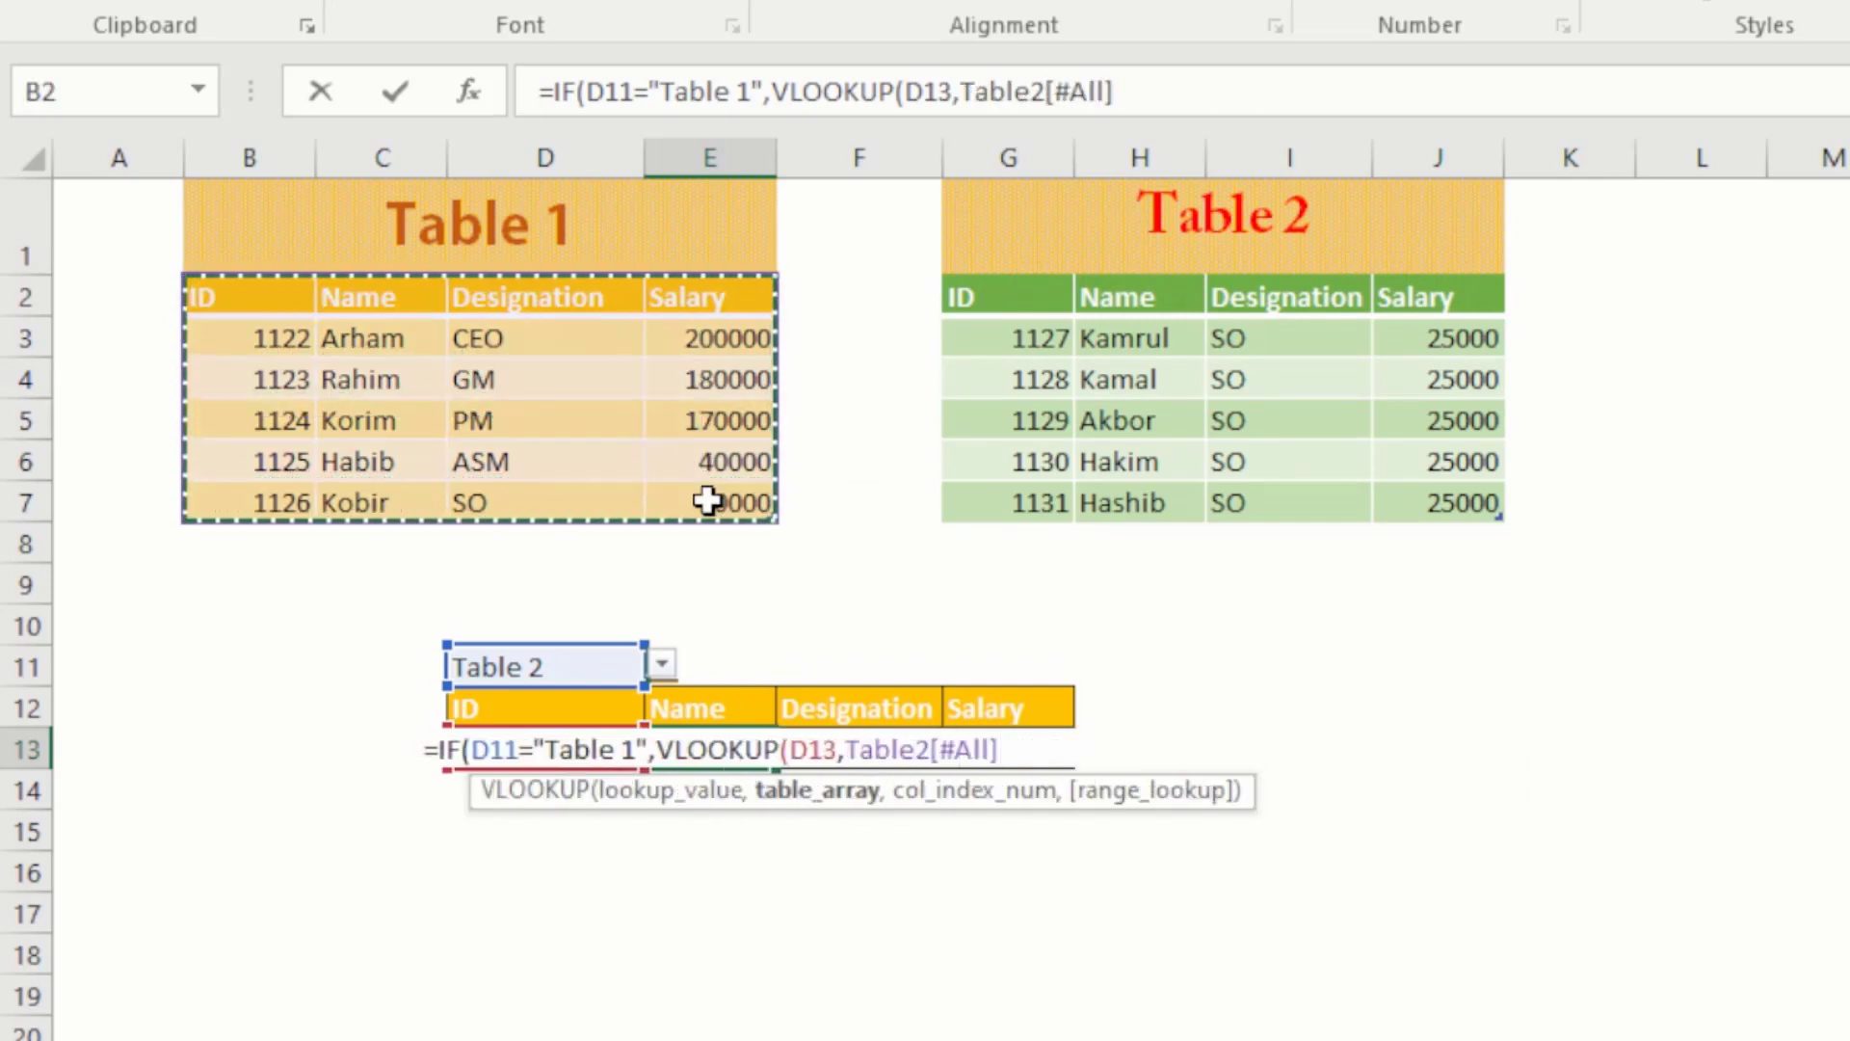
type(",")
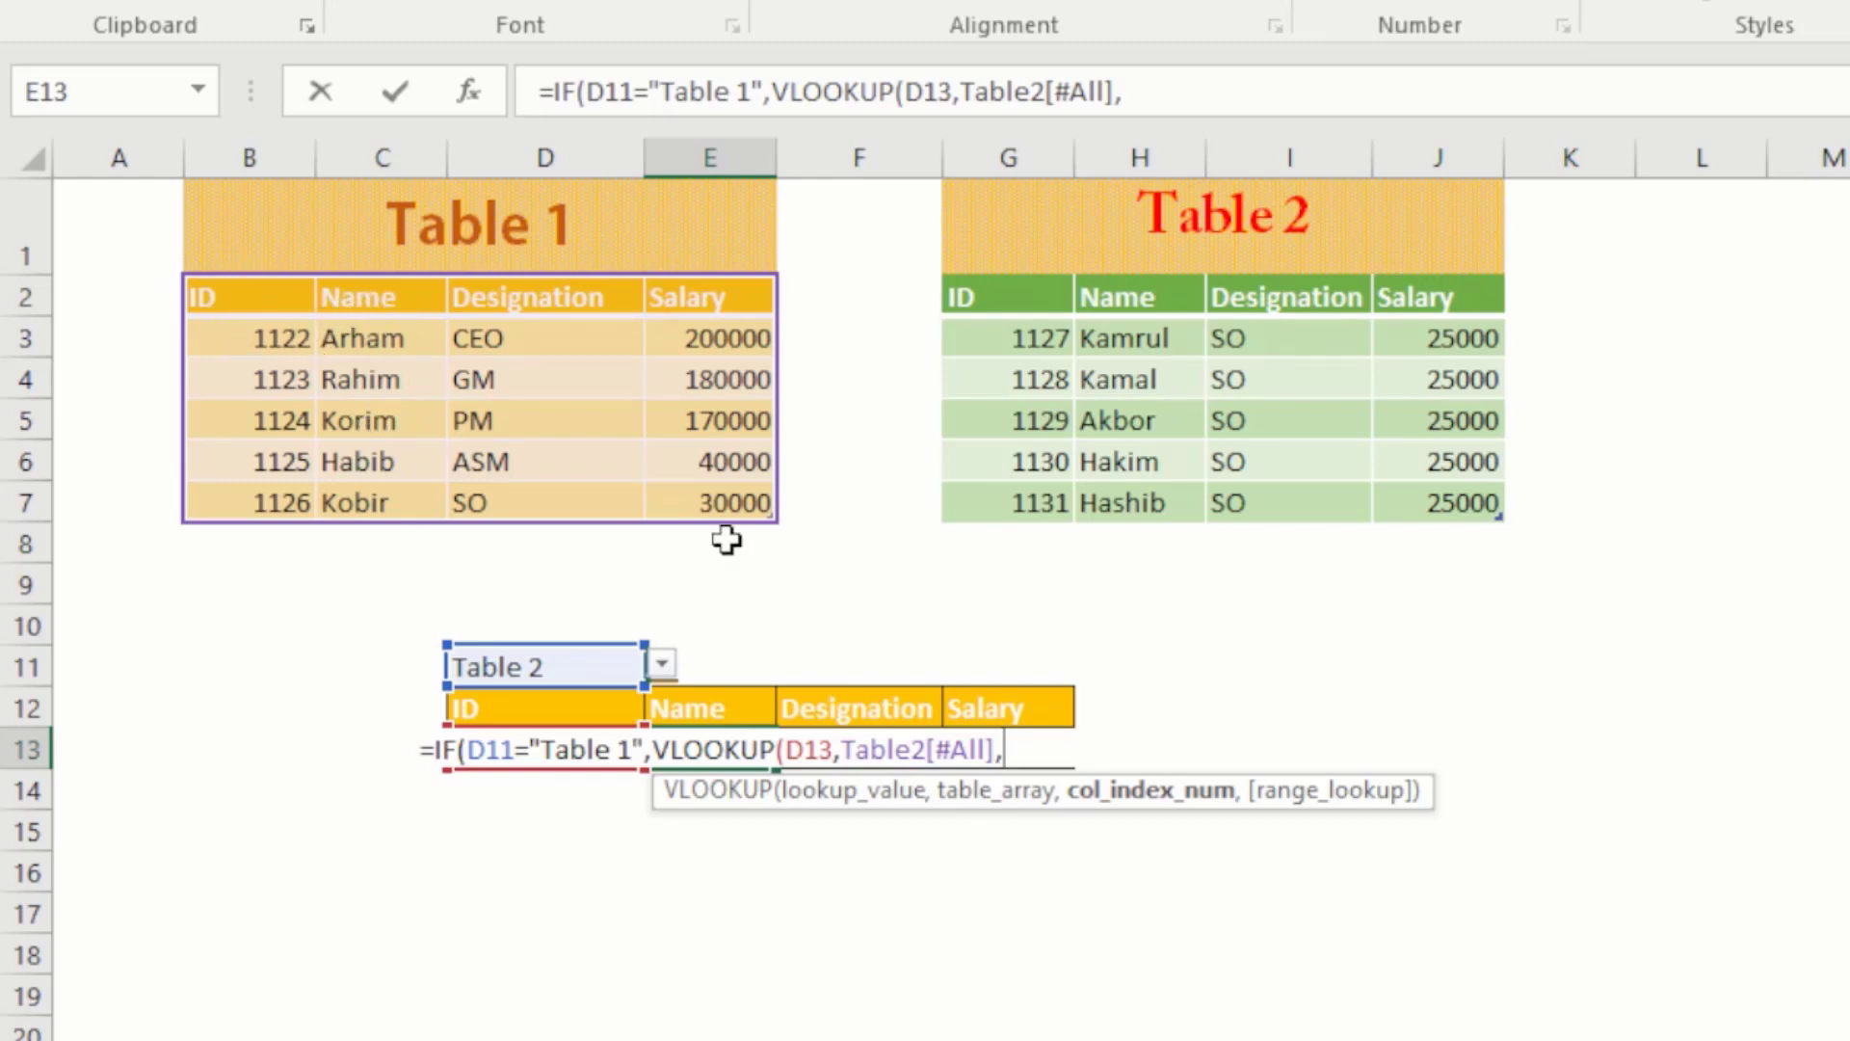
type("2")
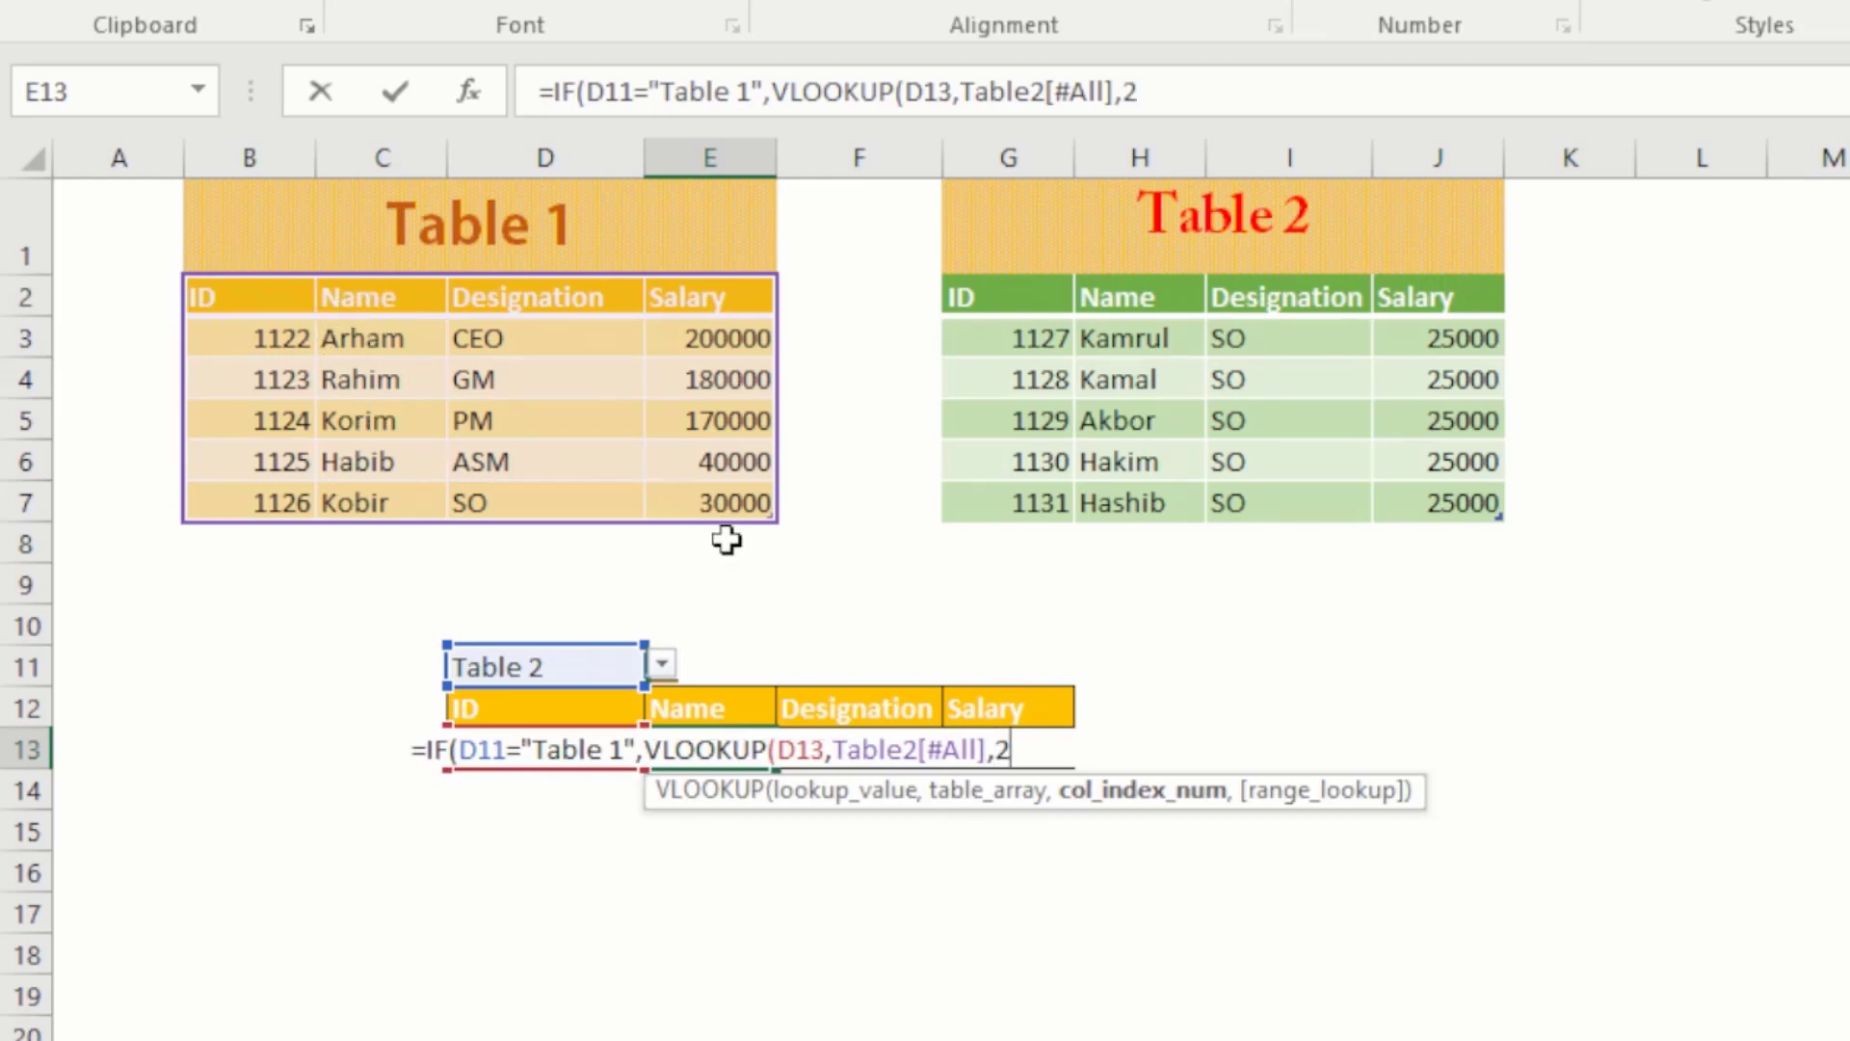
type(",")
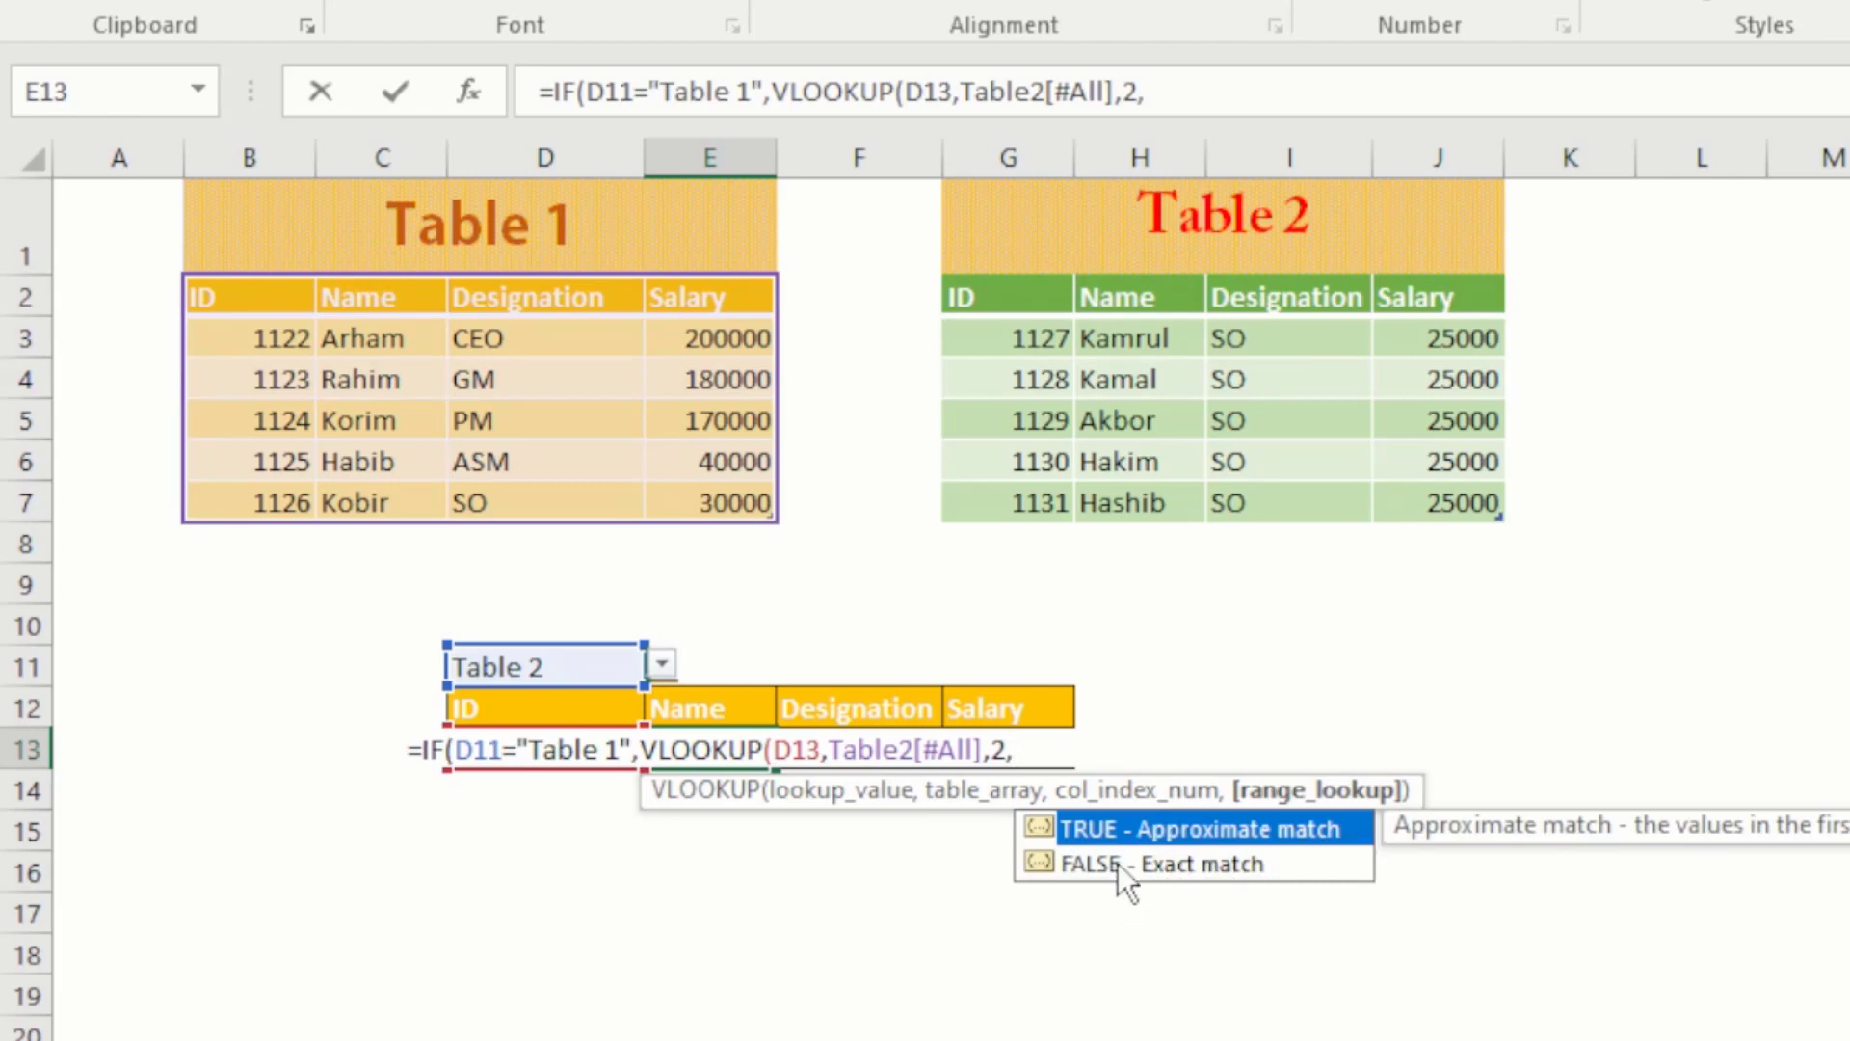
type("0")
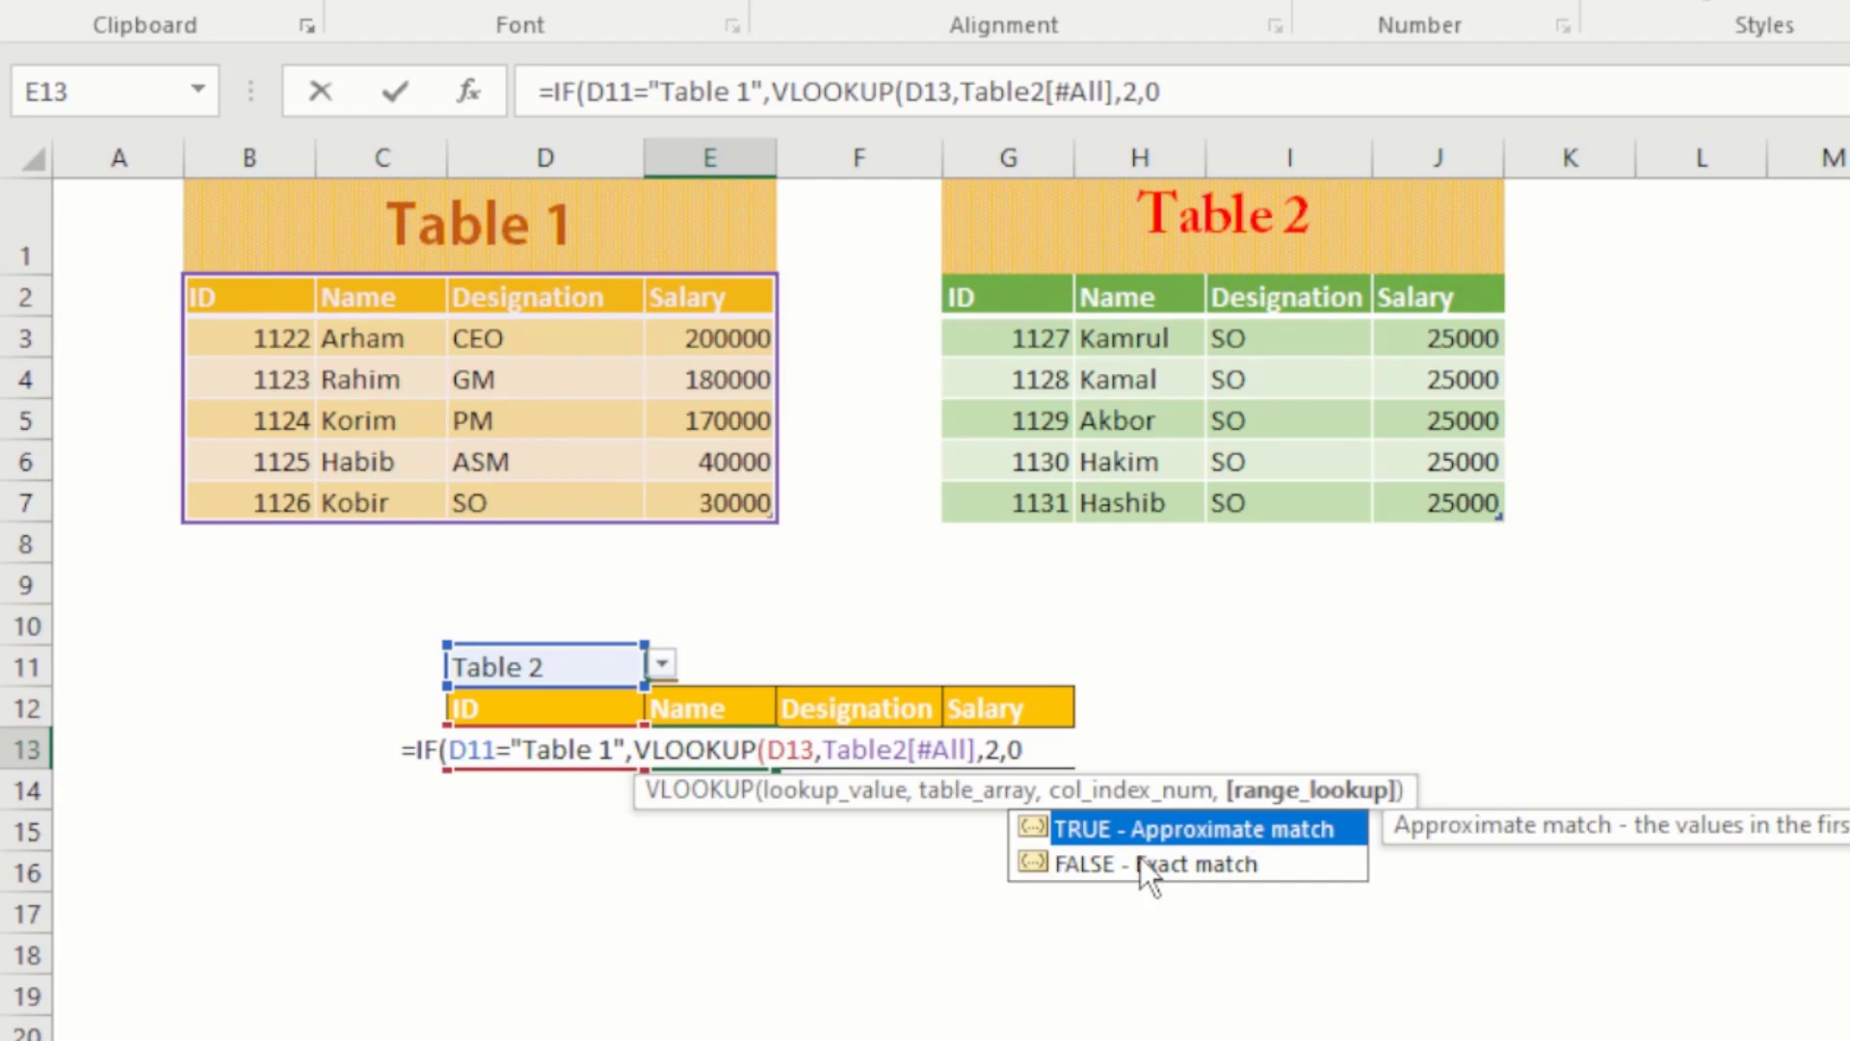
type(")")
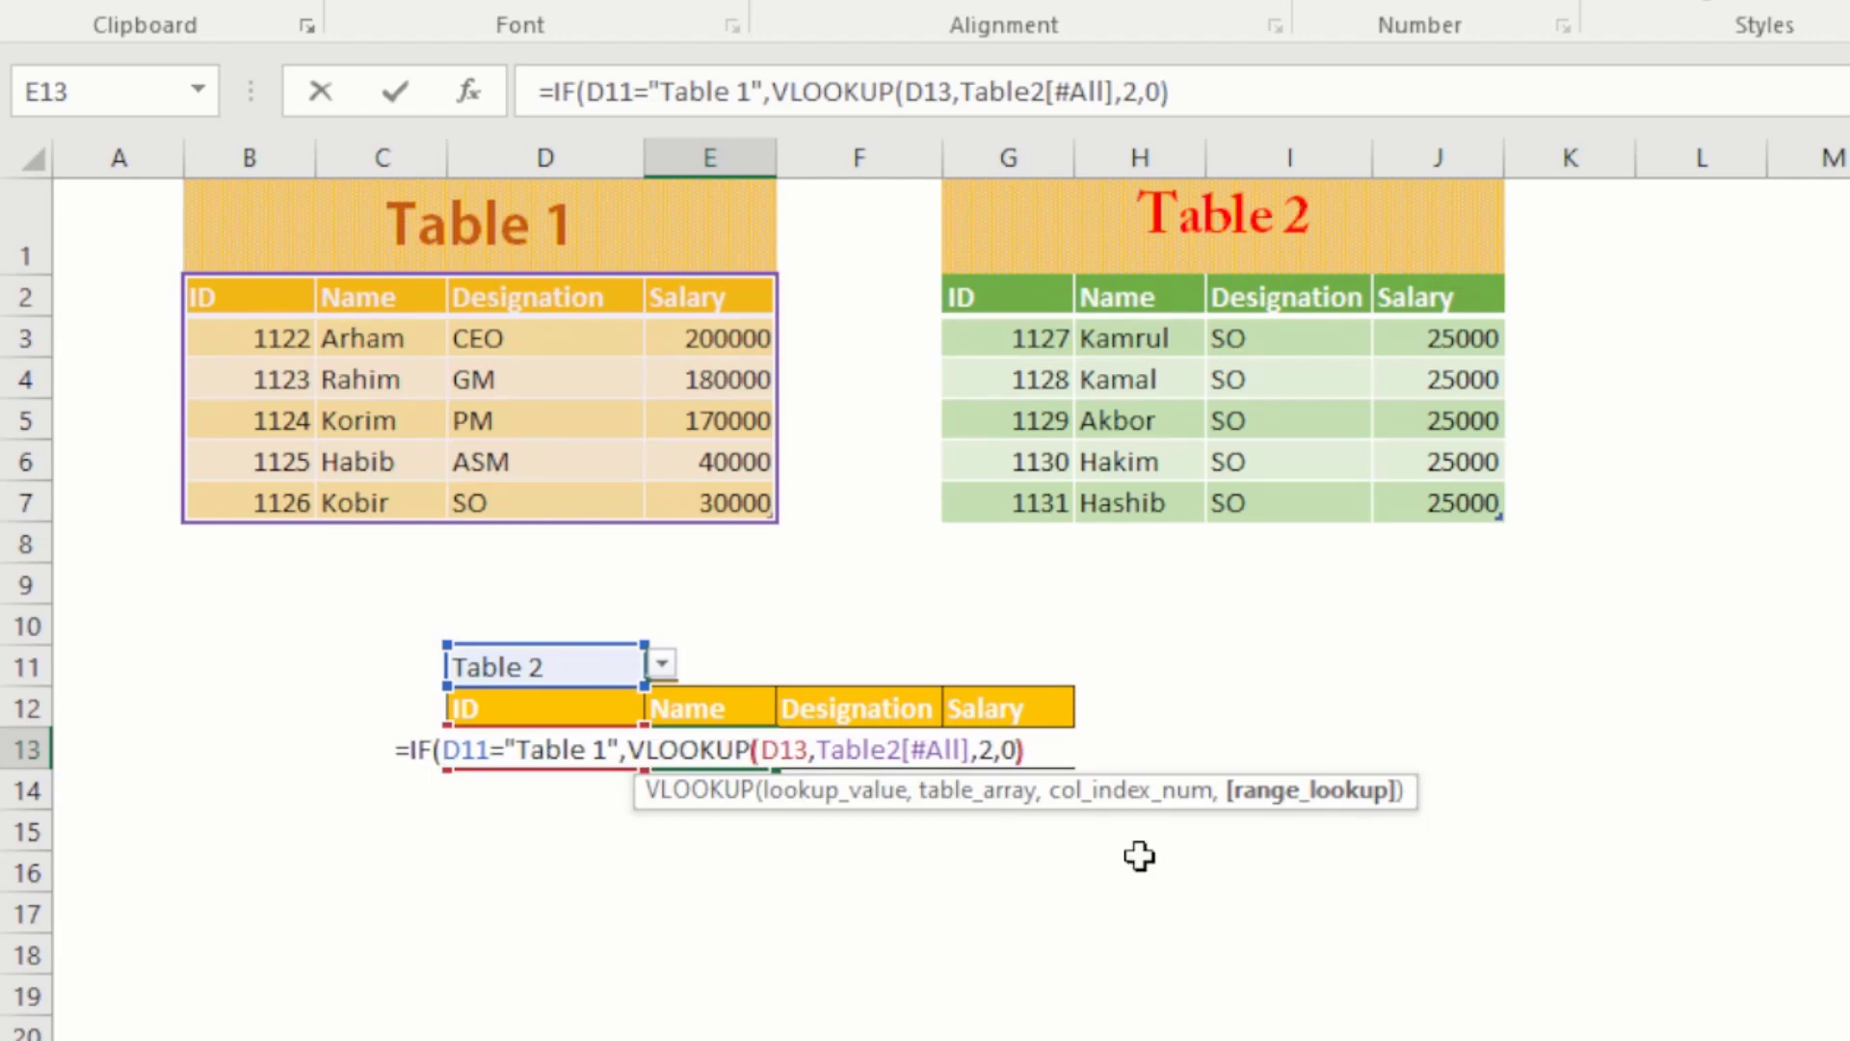
Step: Add a nested IF as the value-if-false argument, testing whether D11 equals "Table 2"
type(",")
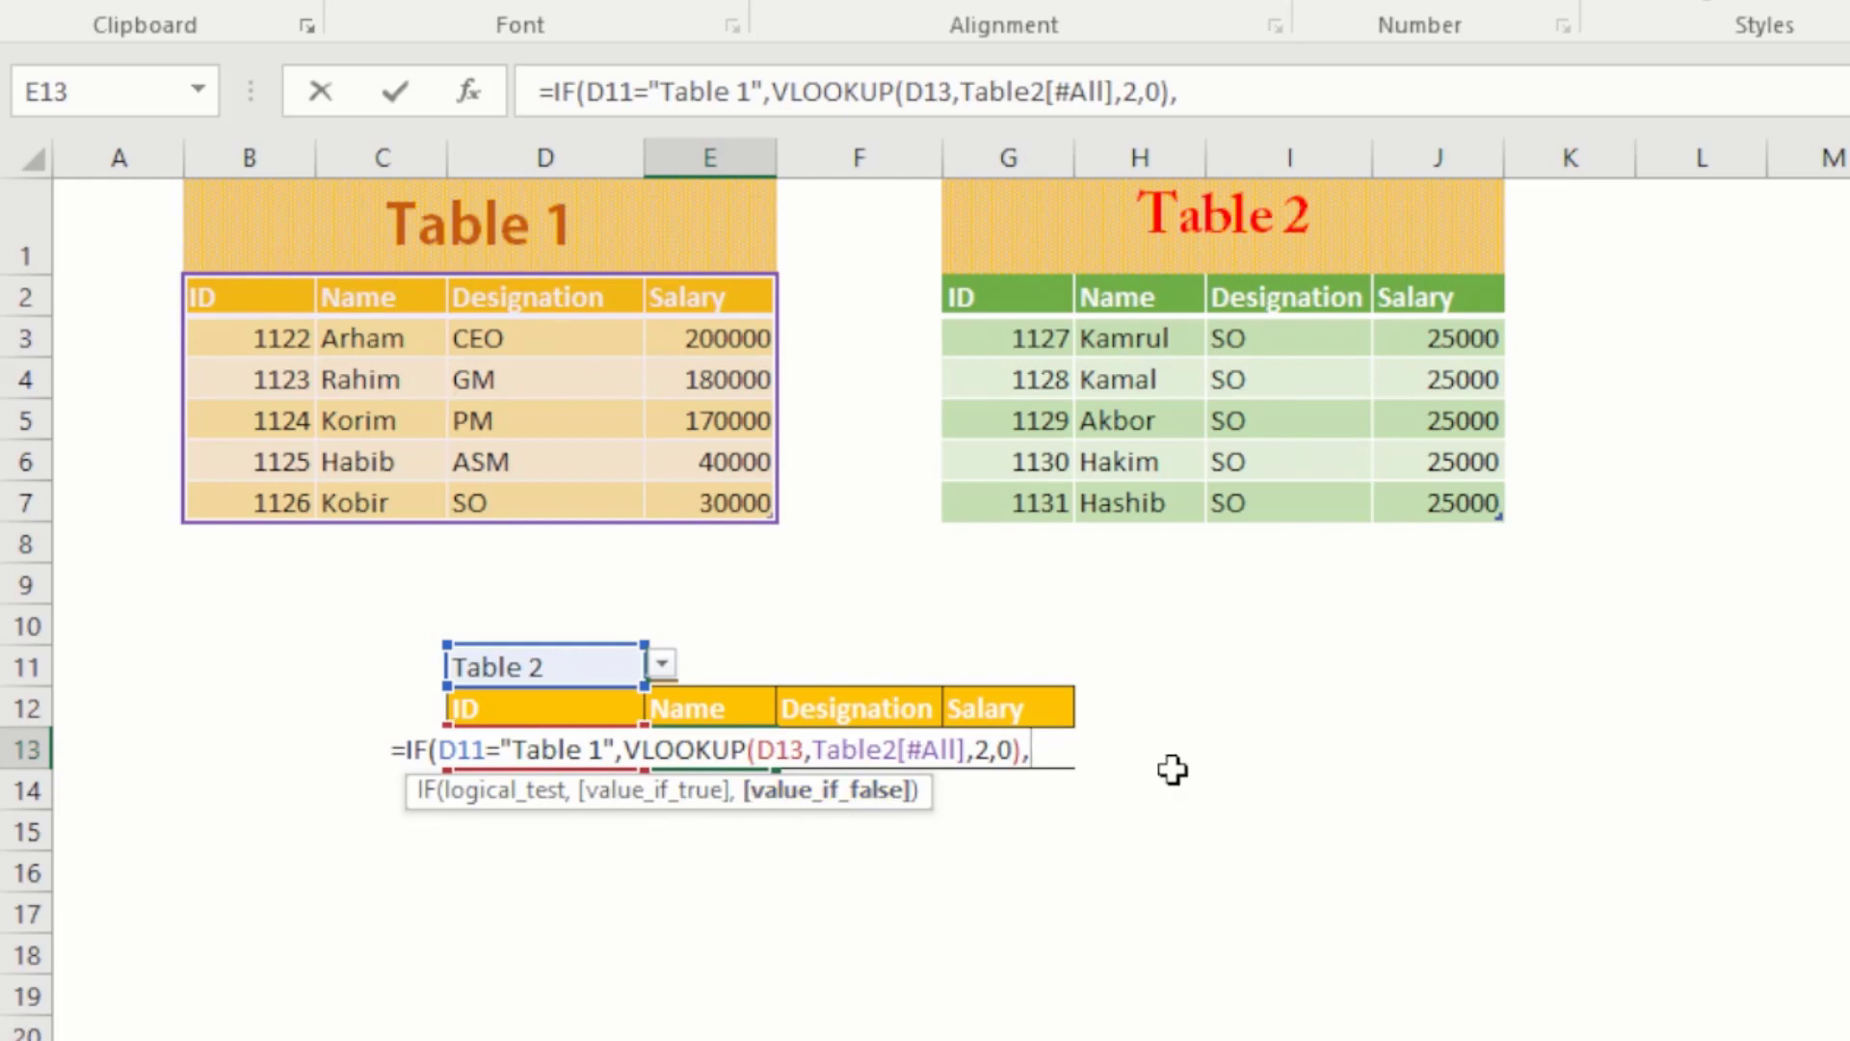
type("IF")
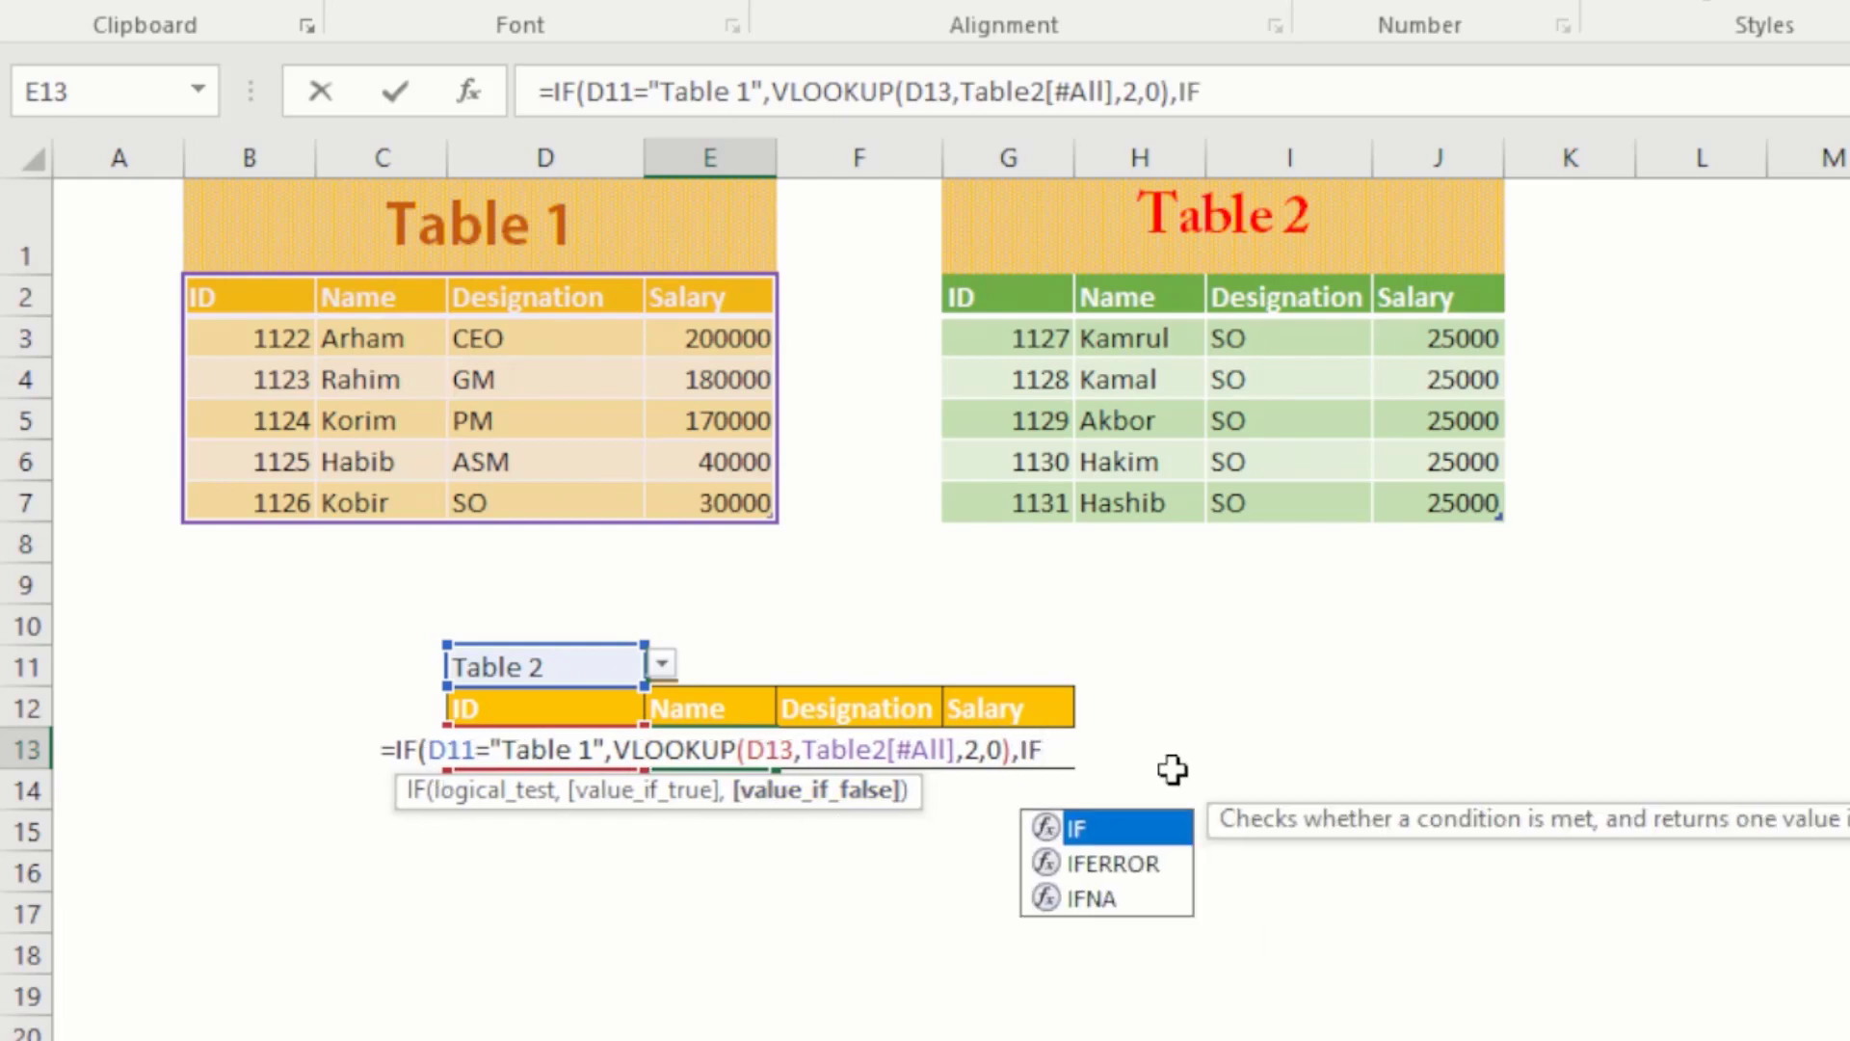
type("(")
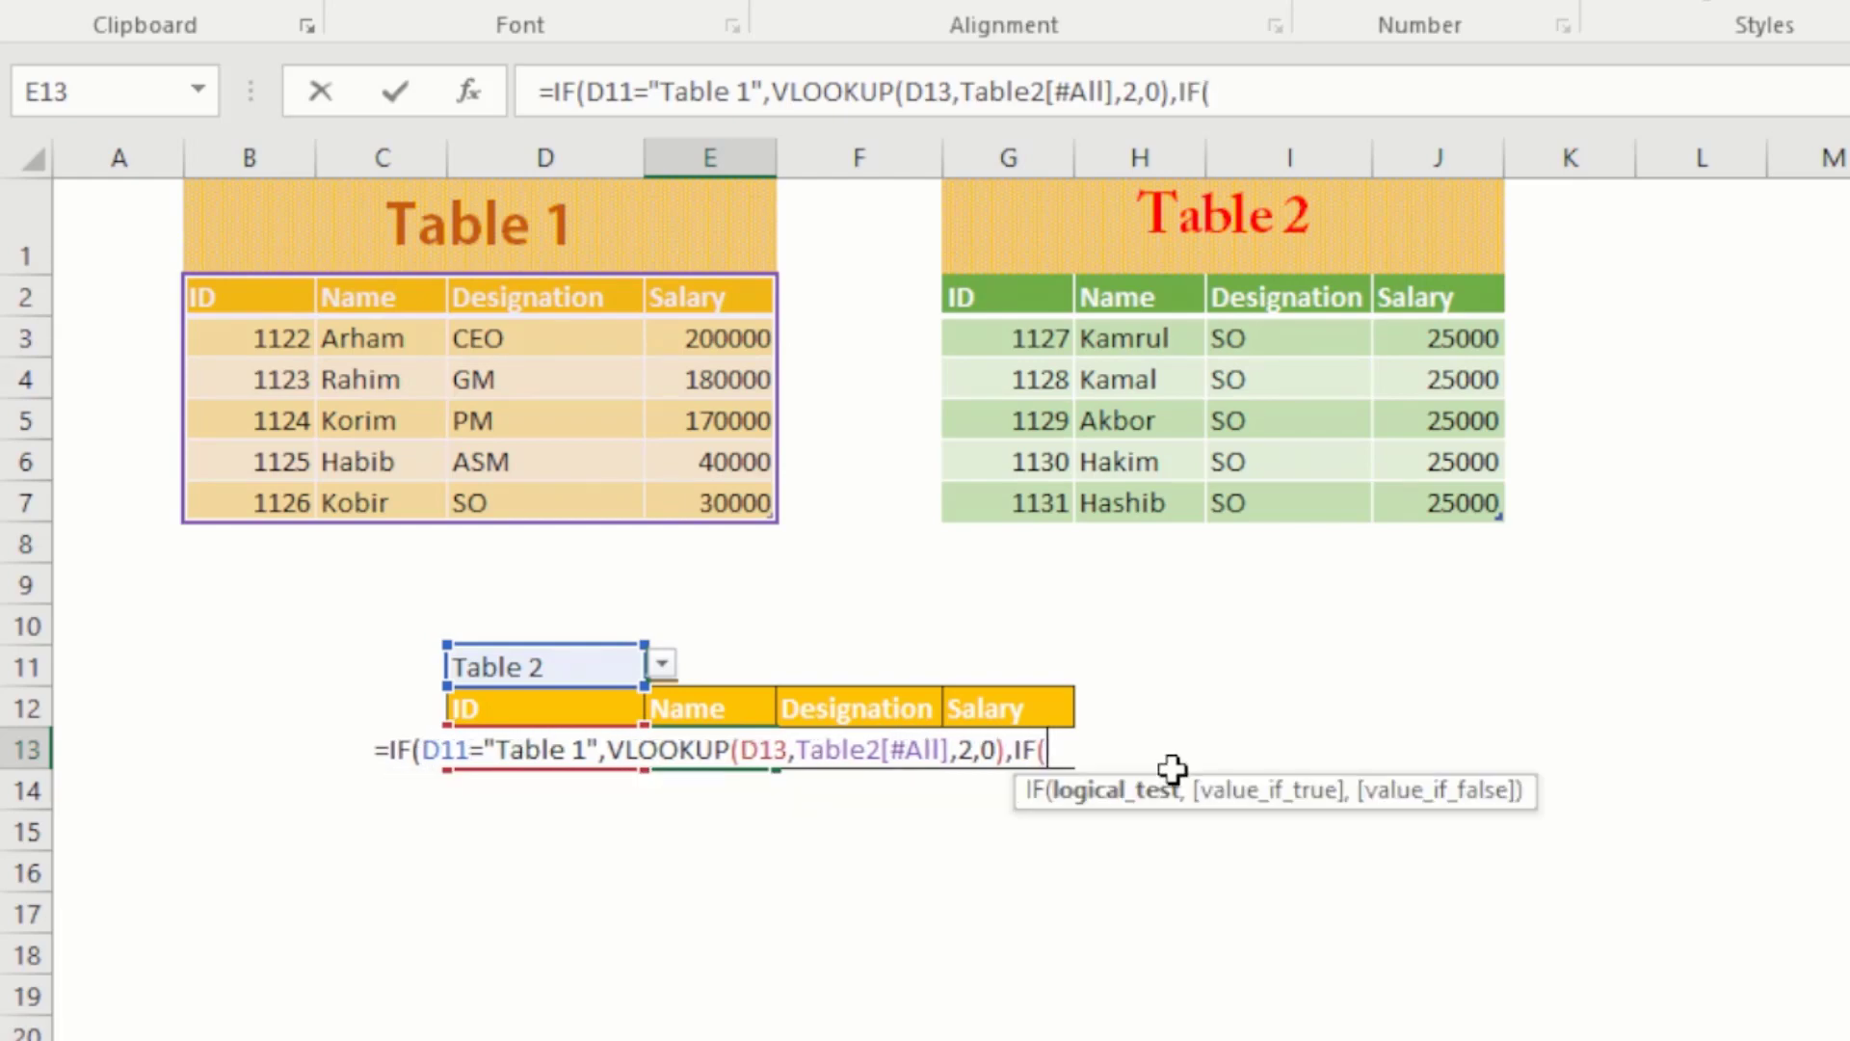
left_click(525, 666)
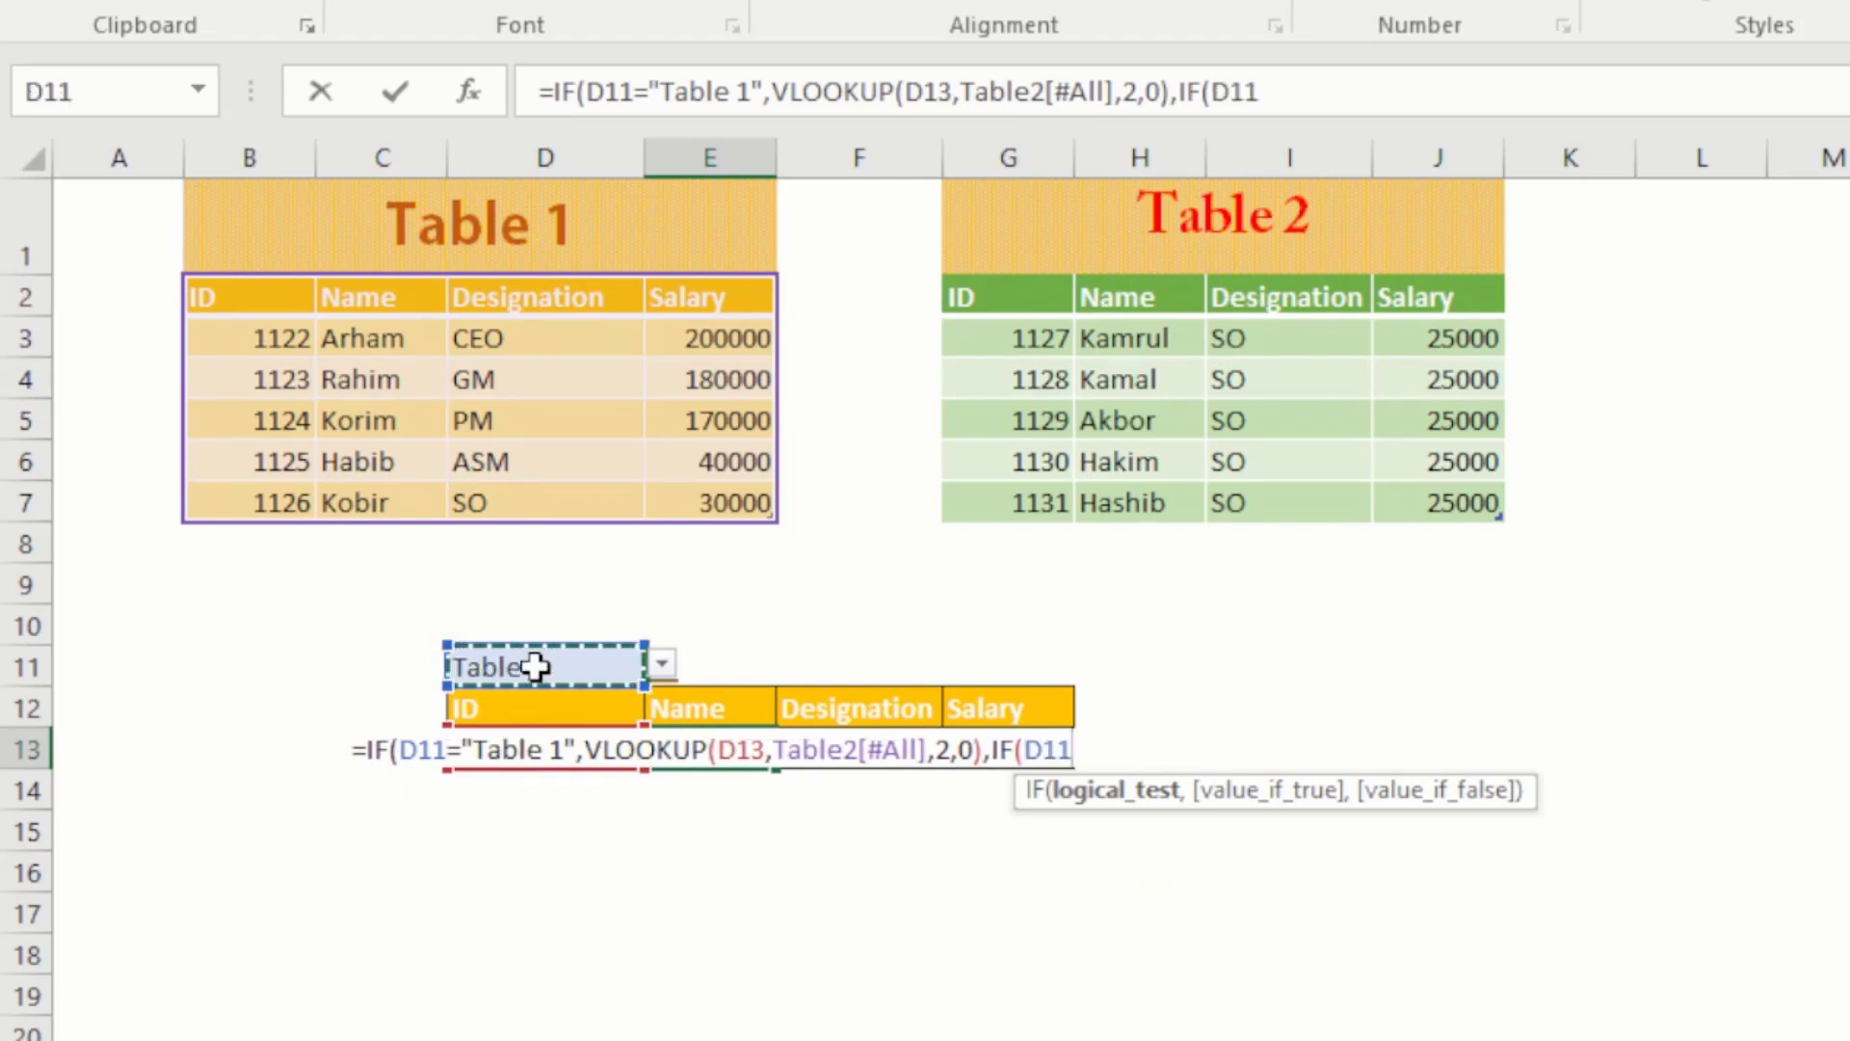
type("=")
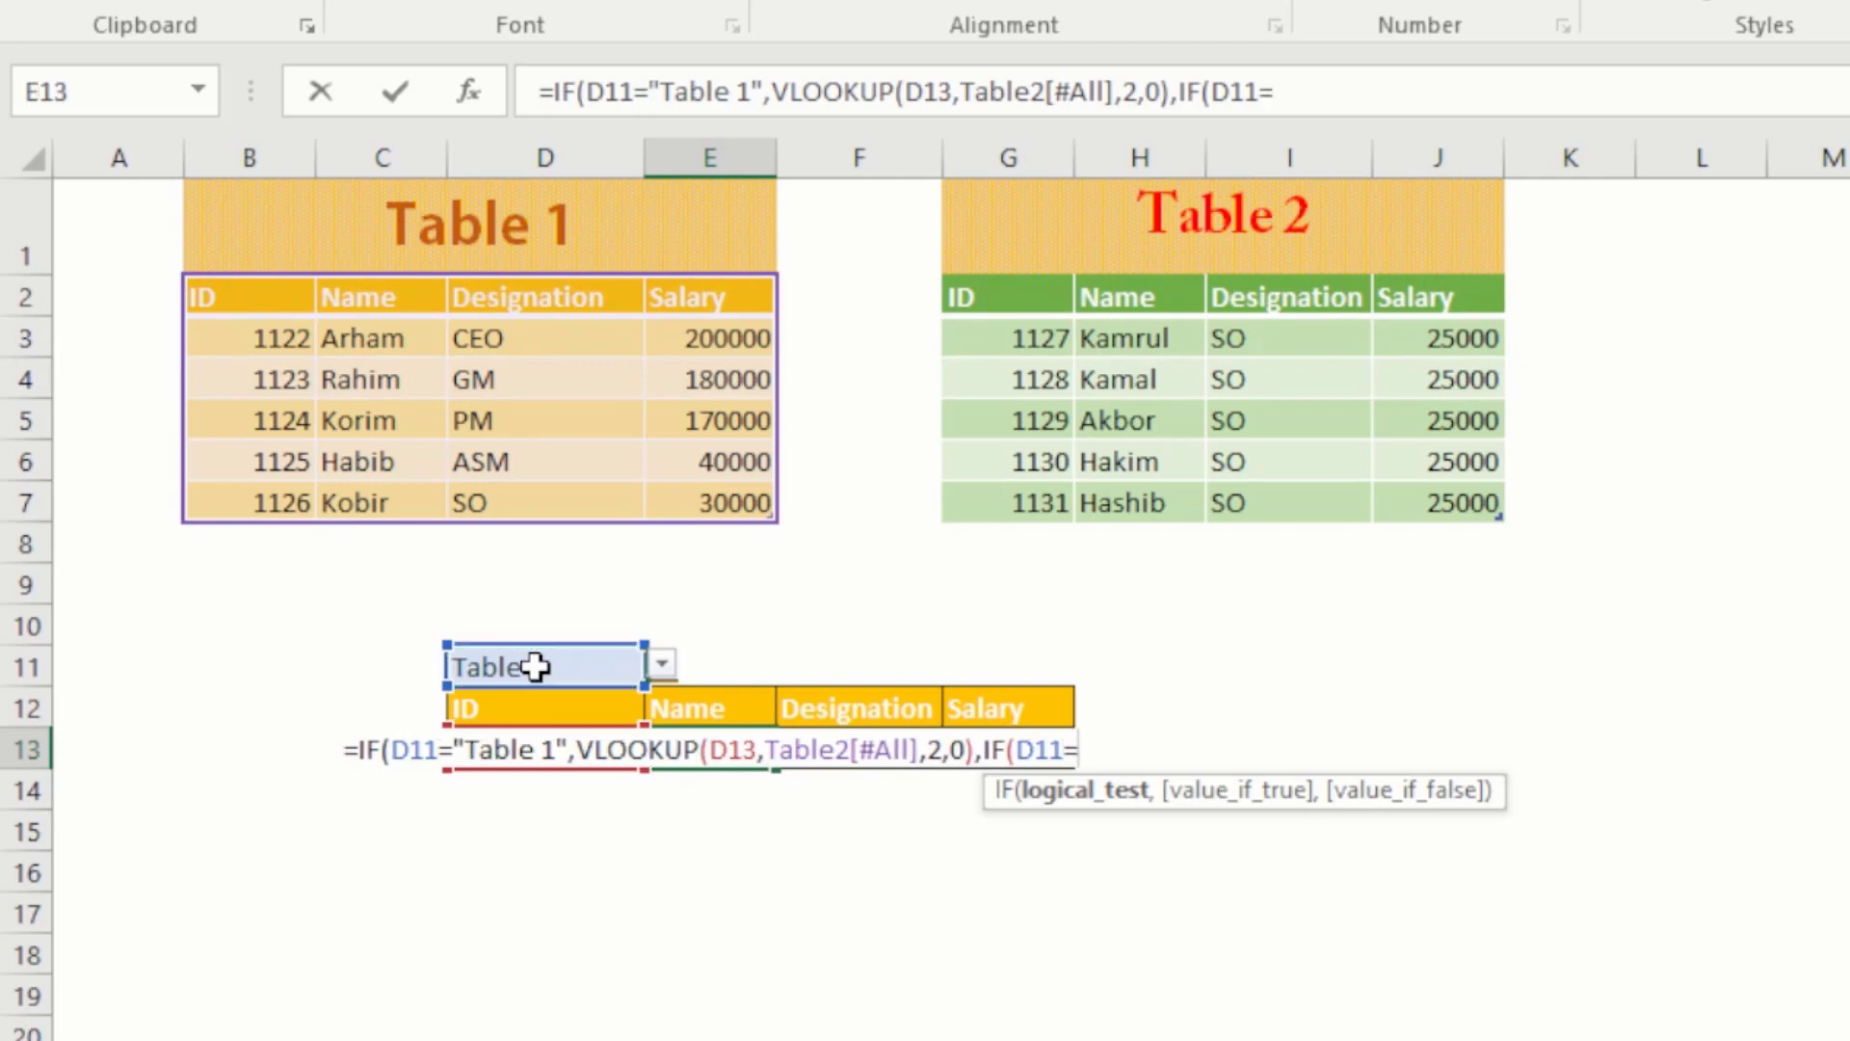
type("\"")
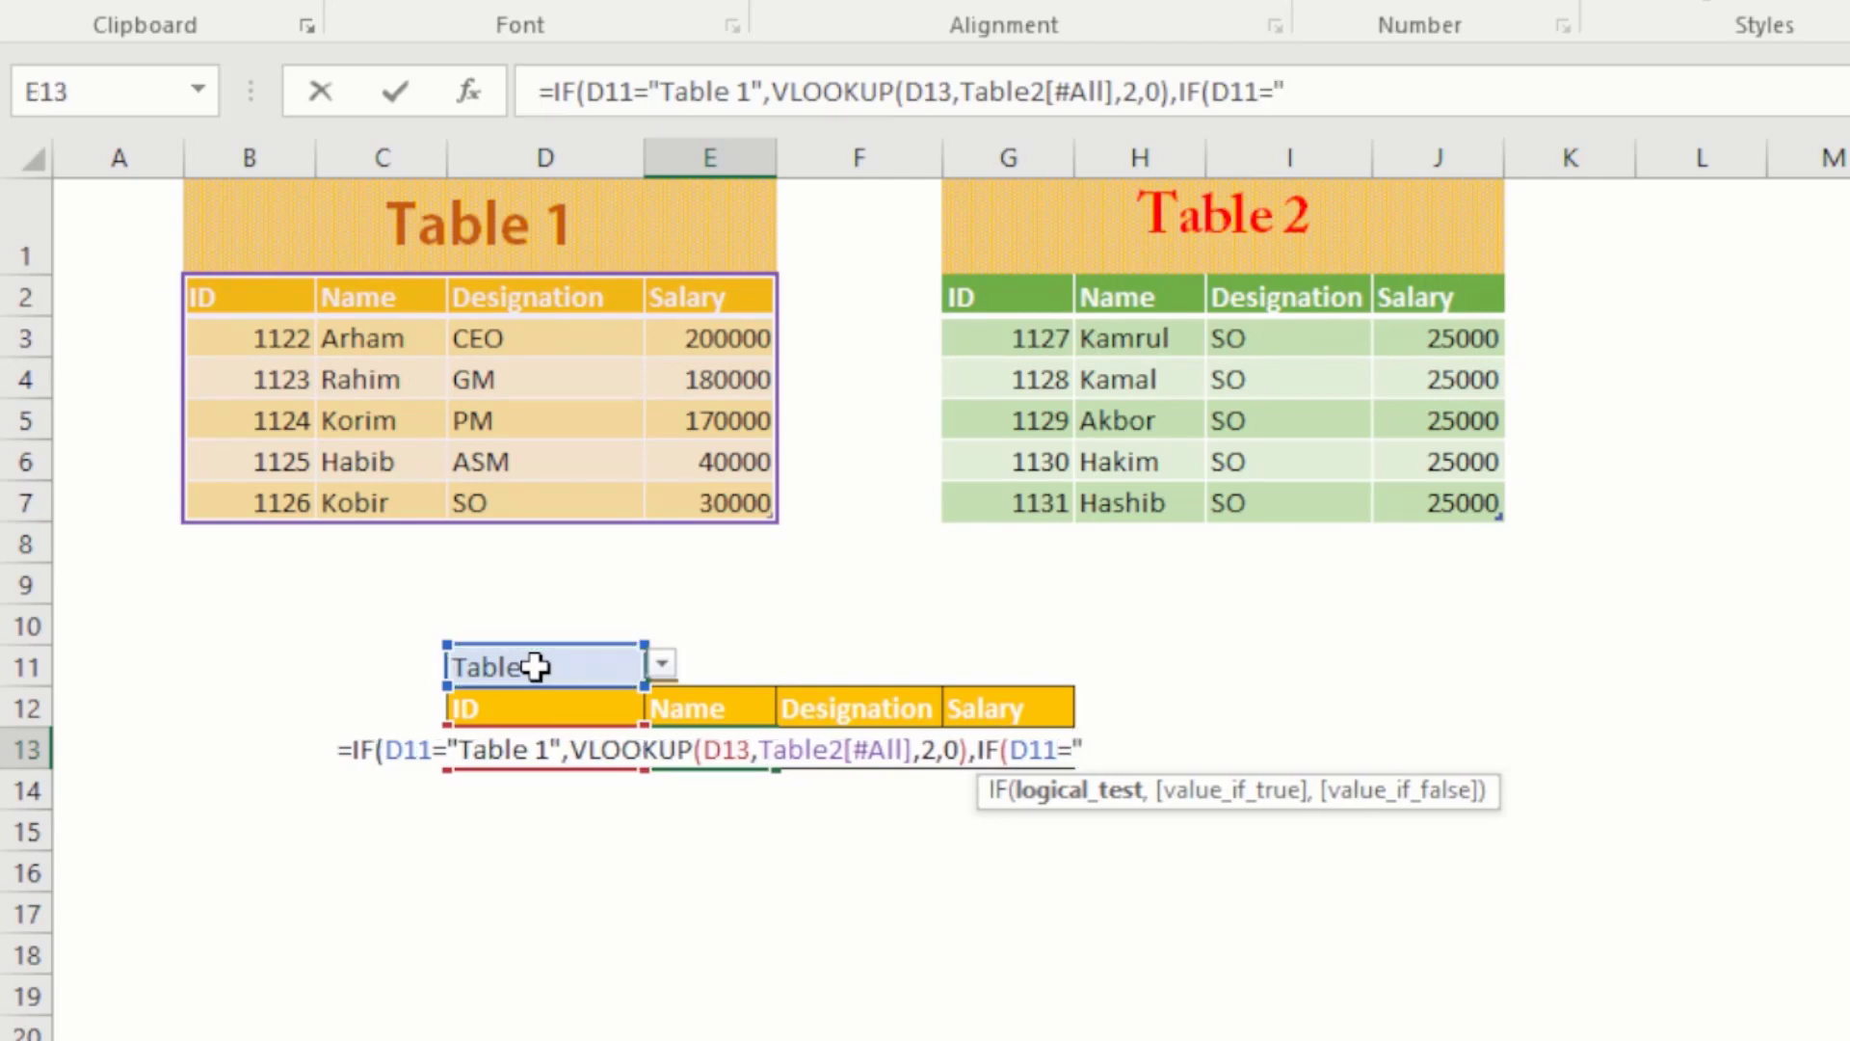
type("t")
key("BackSpace")
type("Table ")
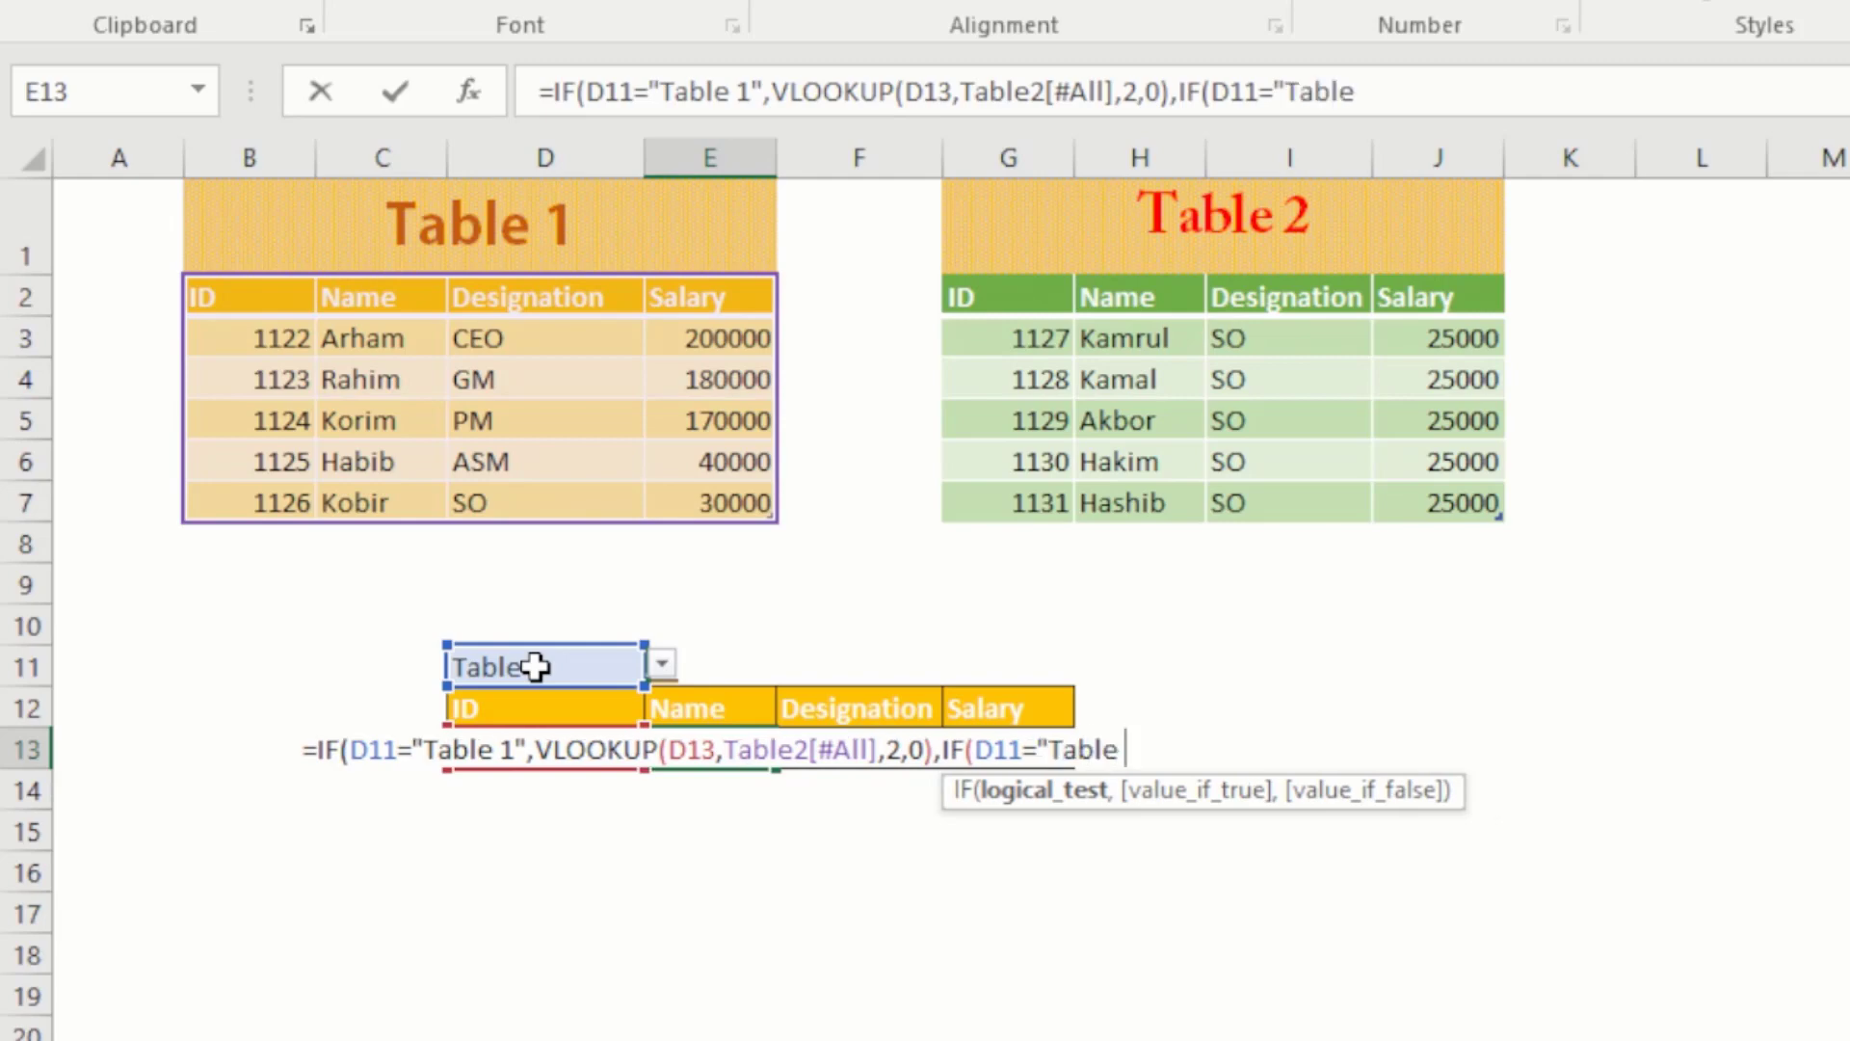
type("2\"")
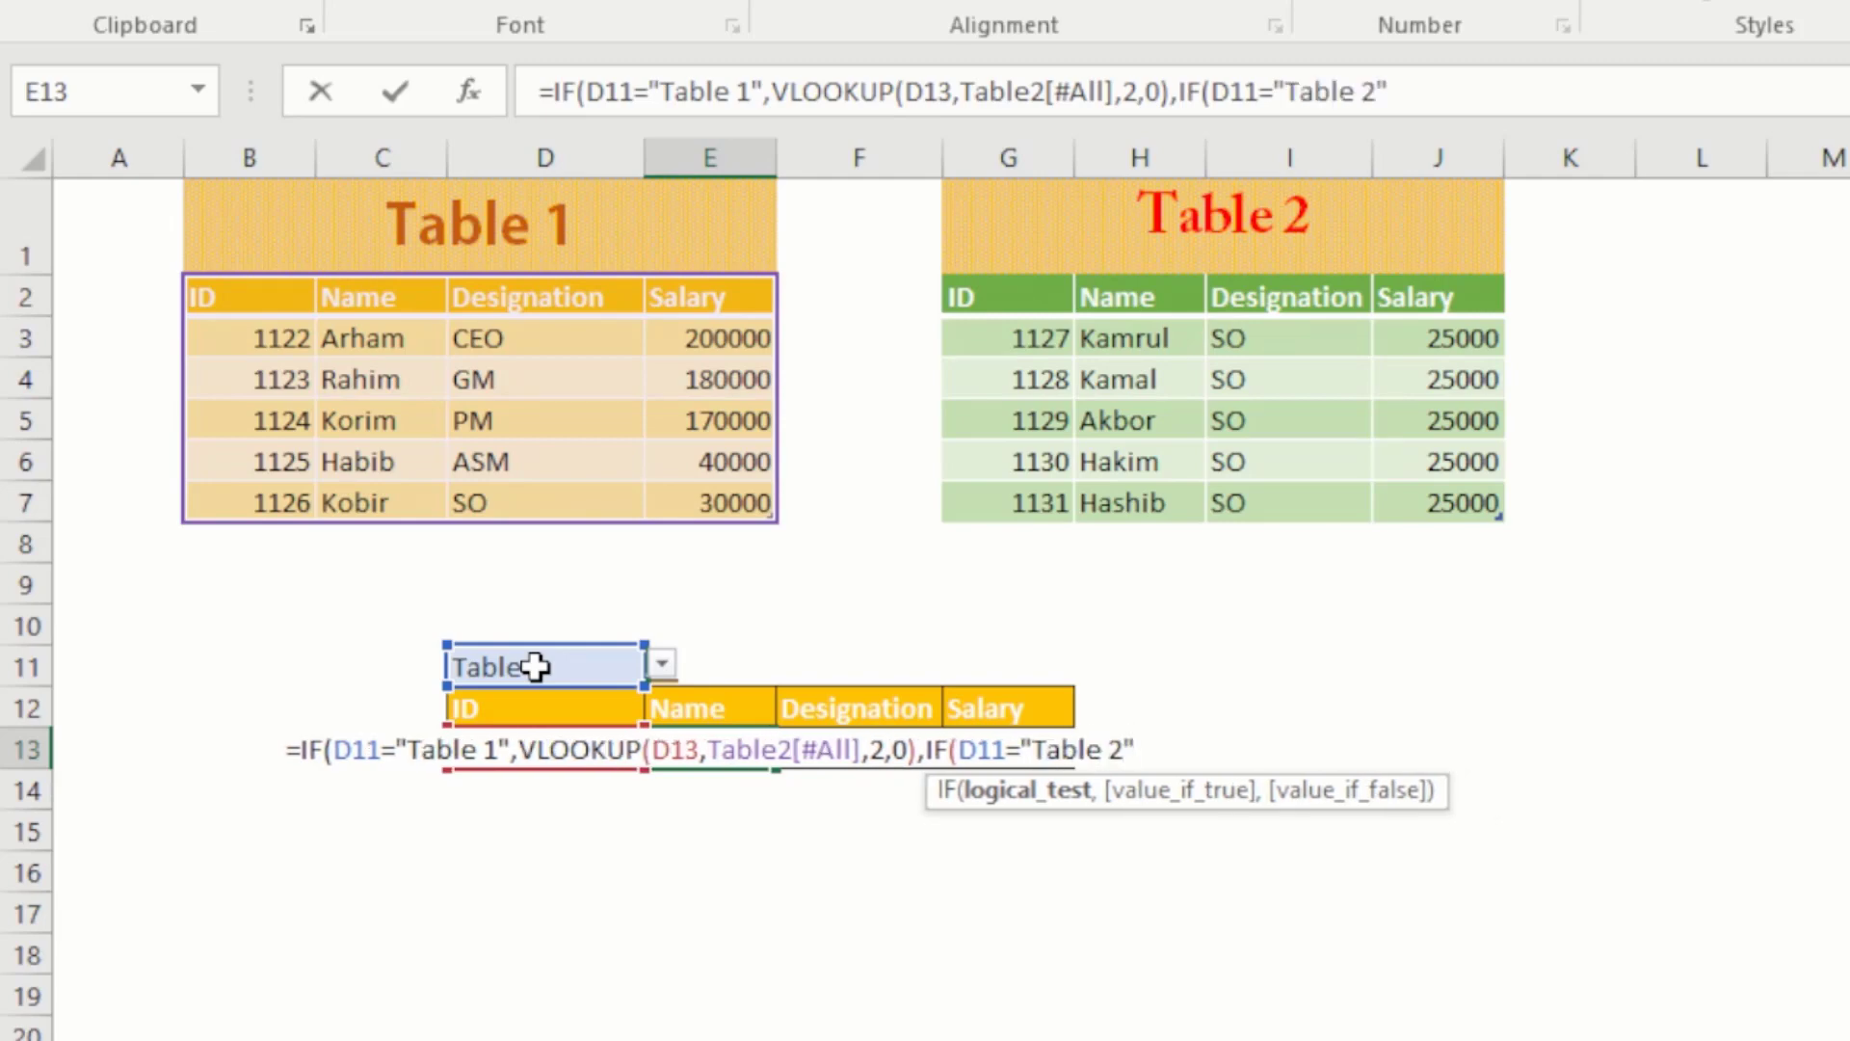
type(",")
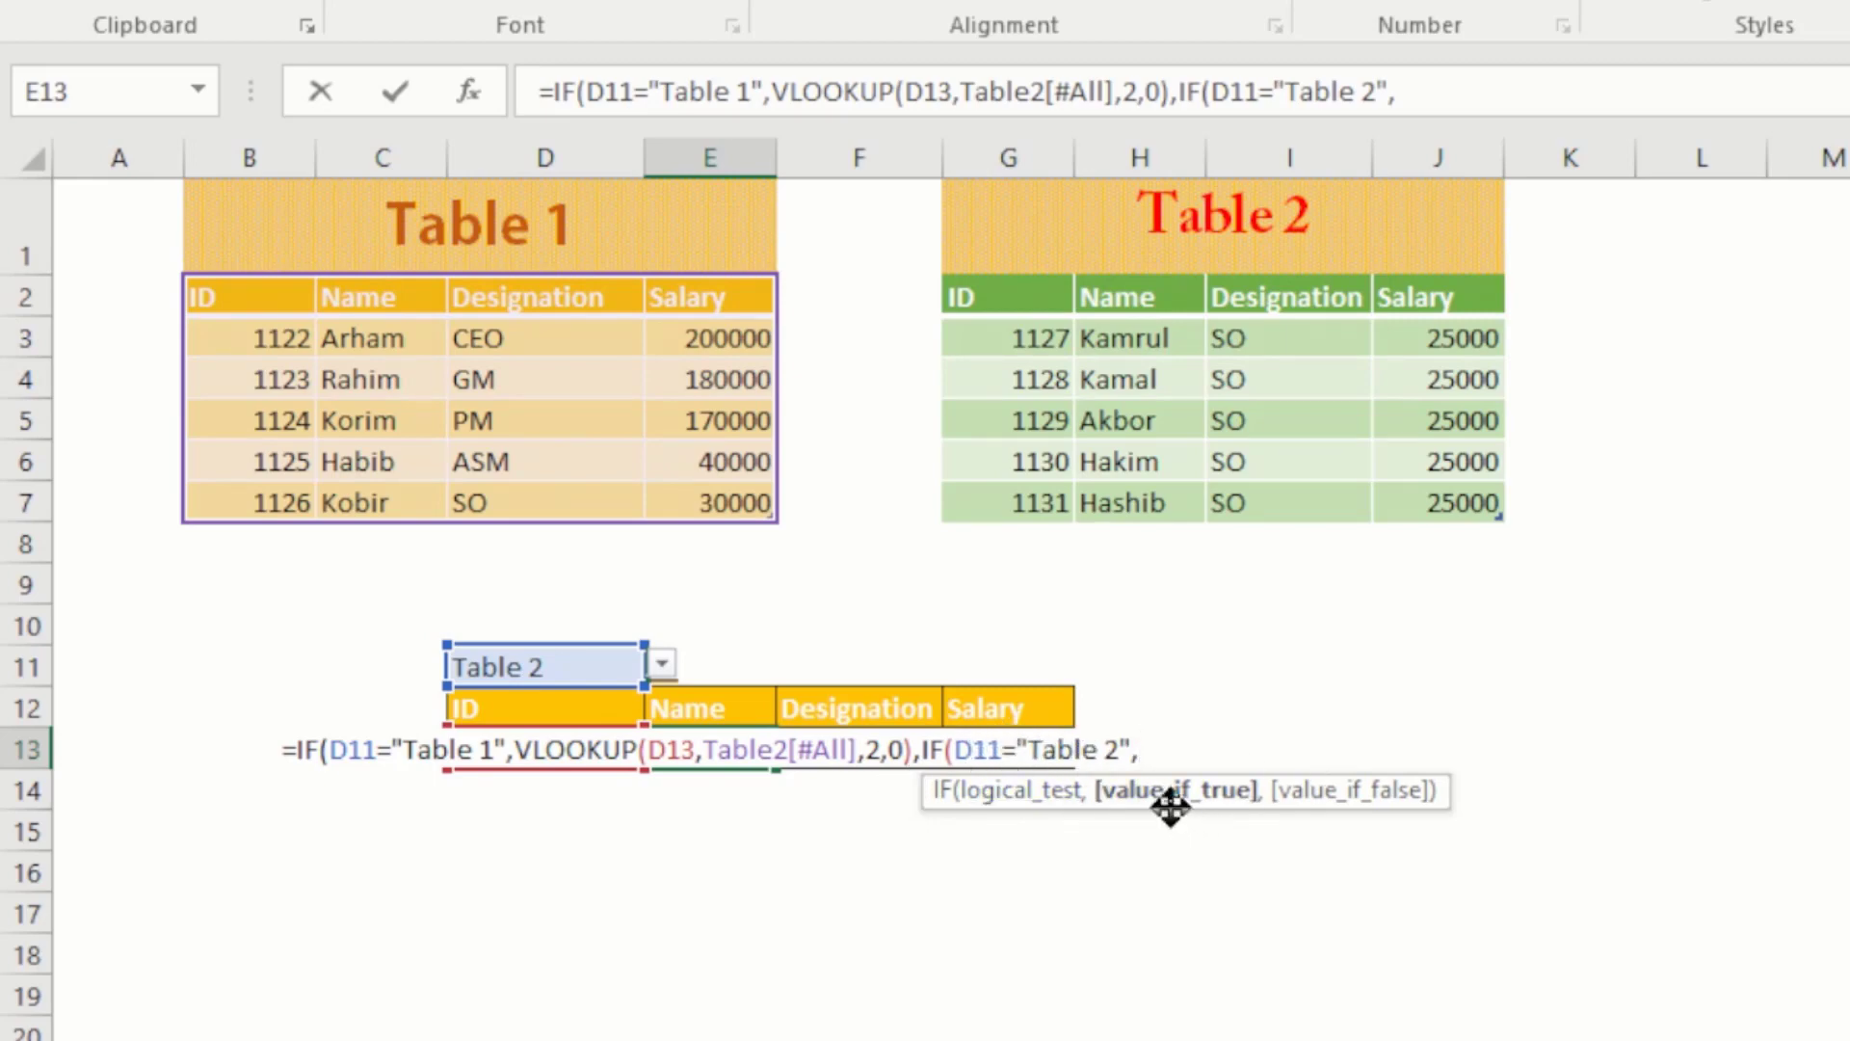
Step: Begin a VLOOKUP as the nested IF's value-if-true argument, using D13 as the lookup value
type("vl")
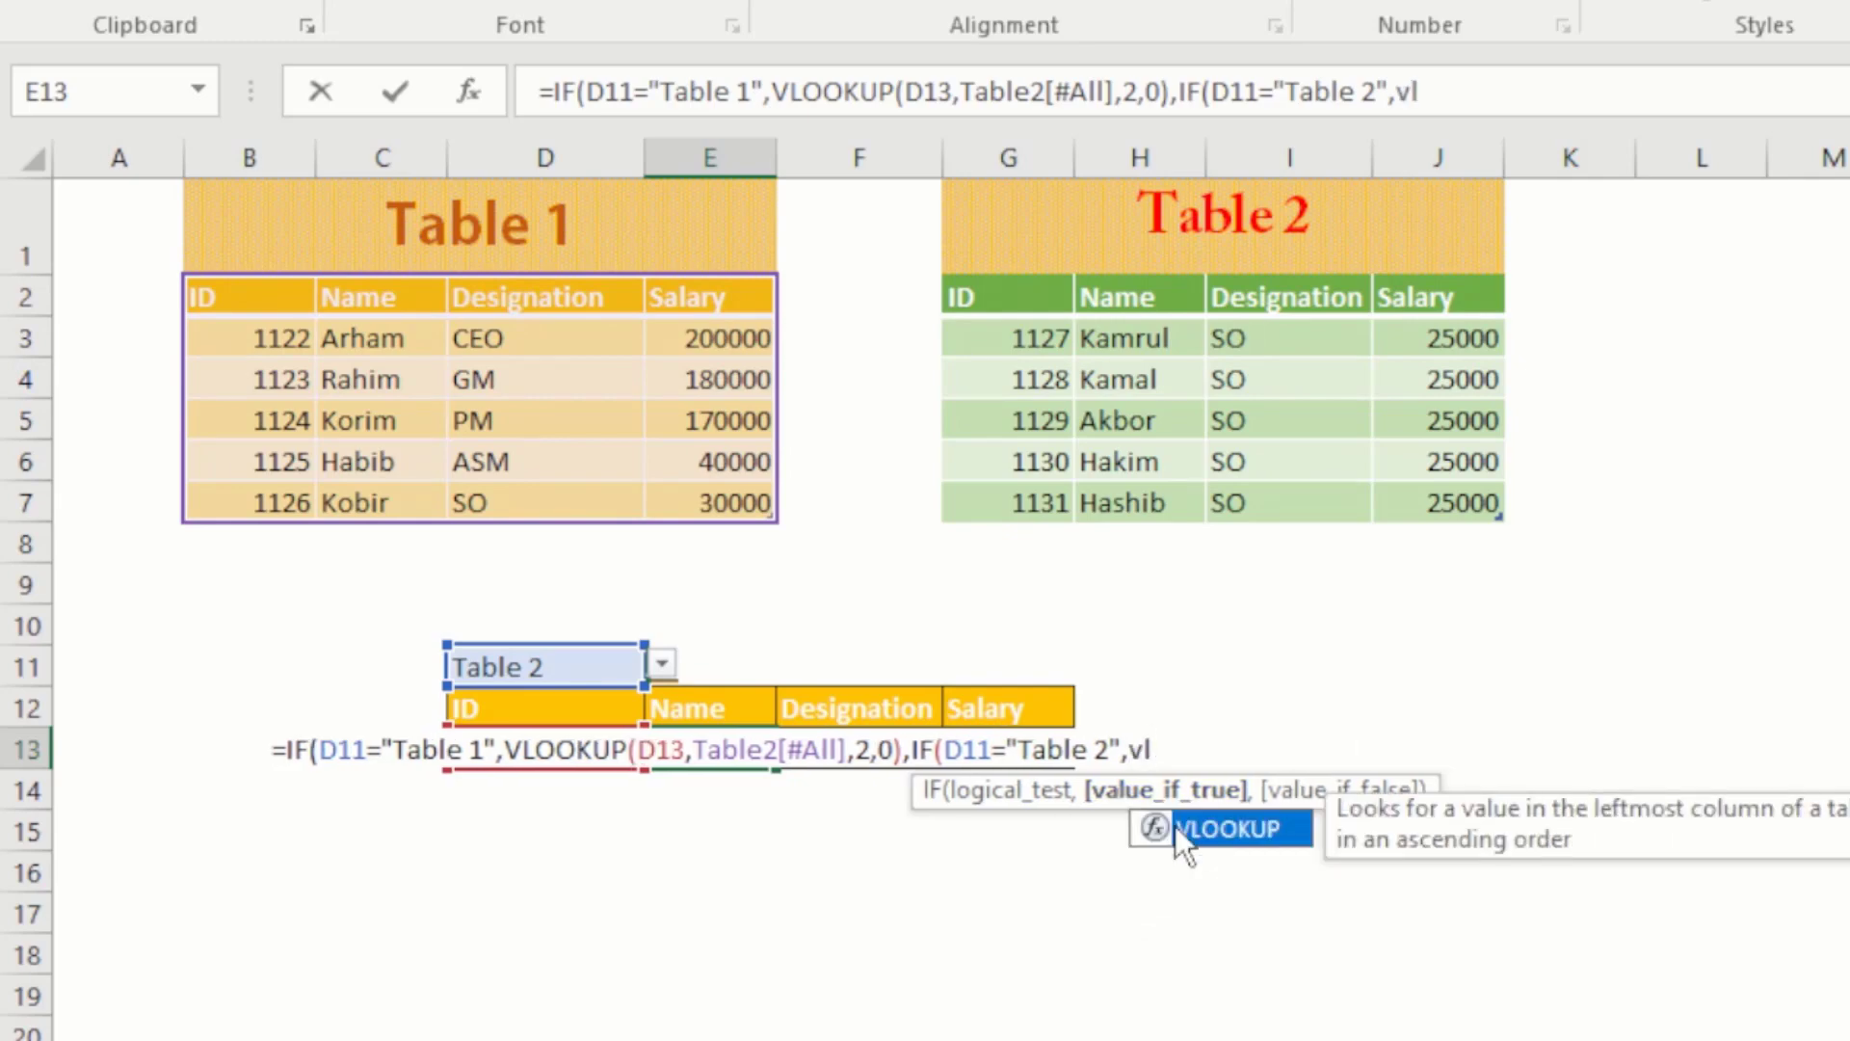
key("Tab")
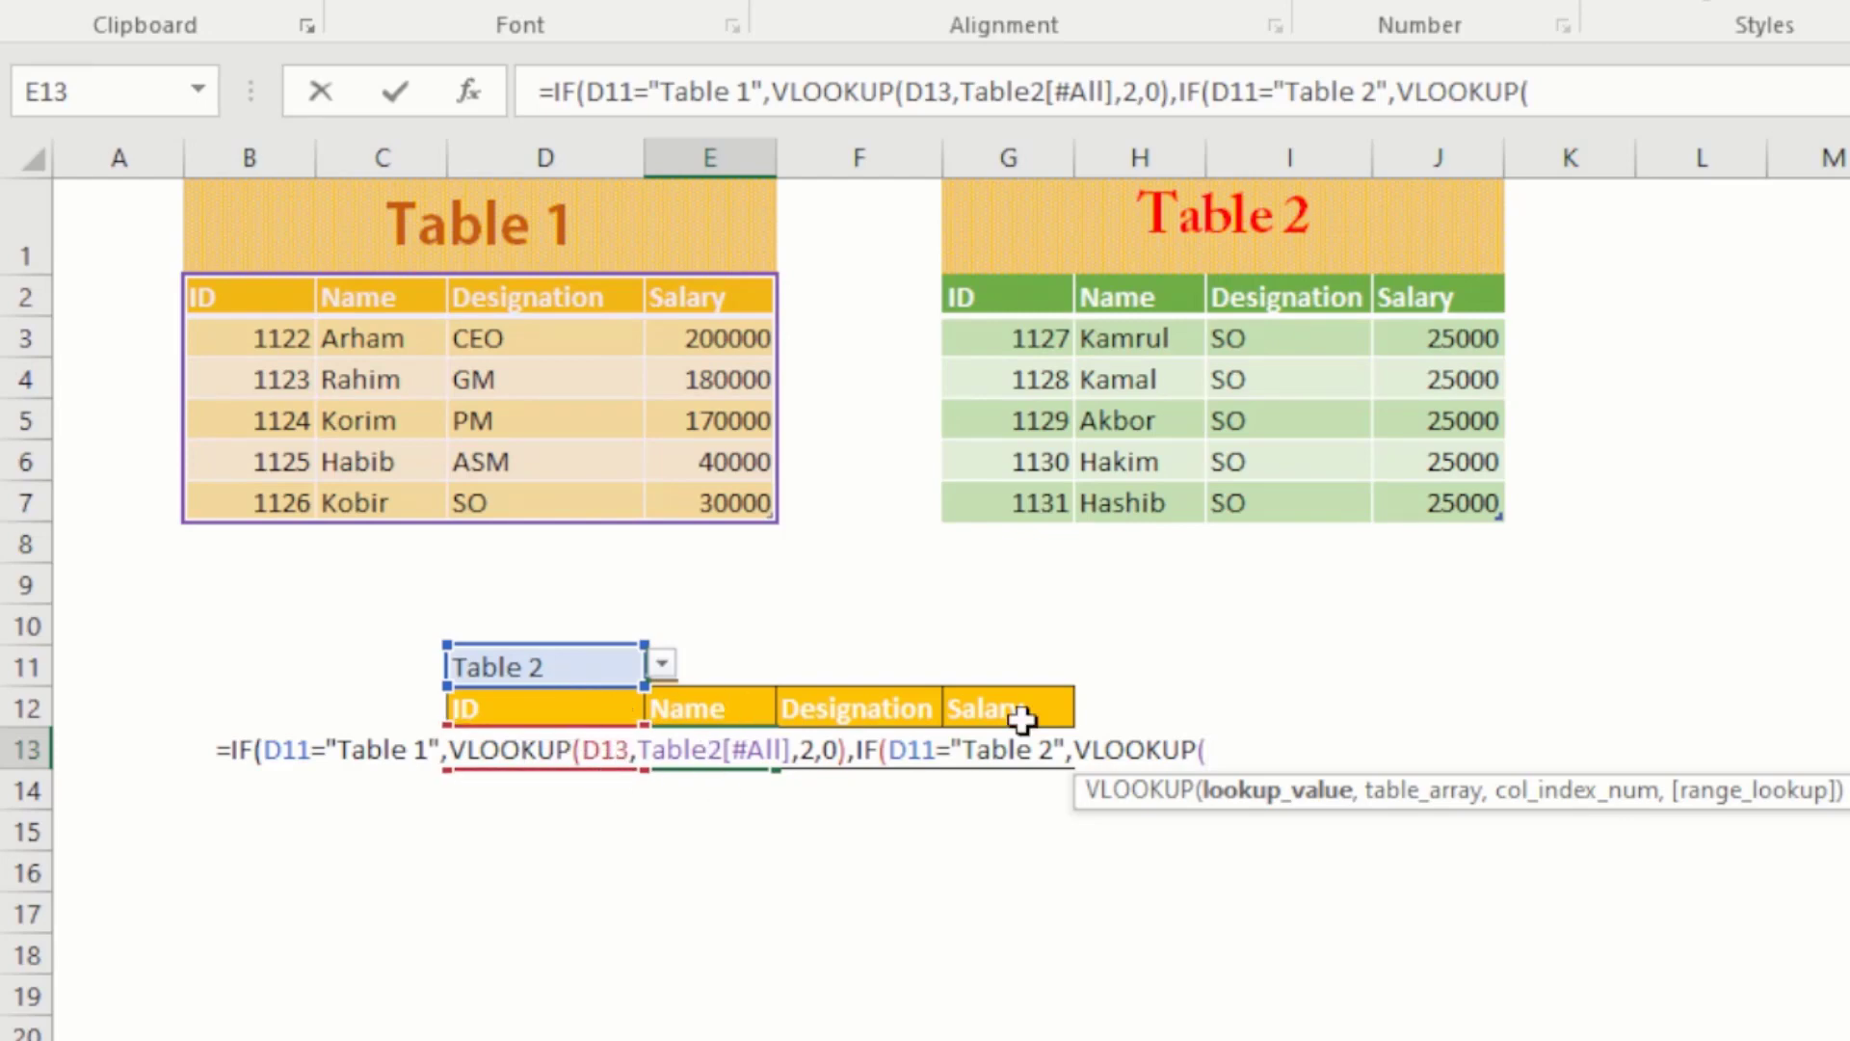
type("d")
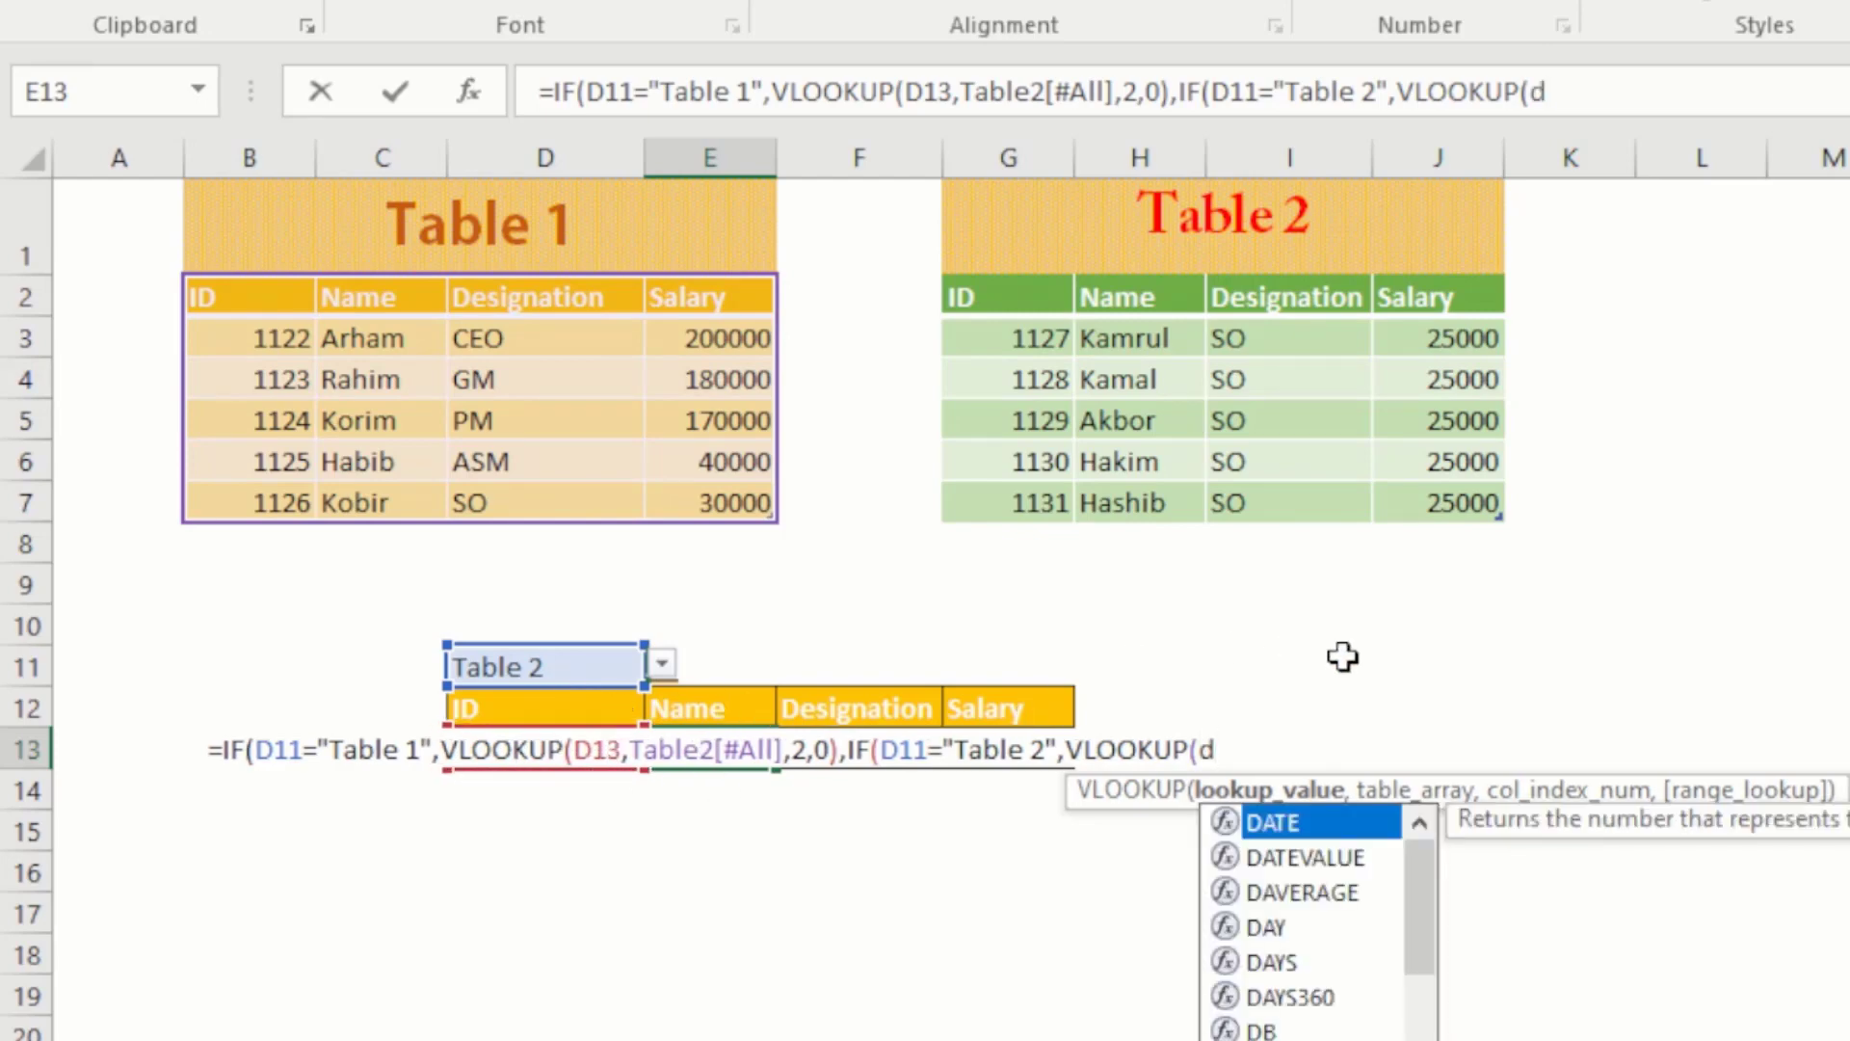
key("BackSpace")
type("D13")
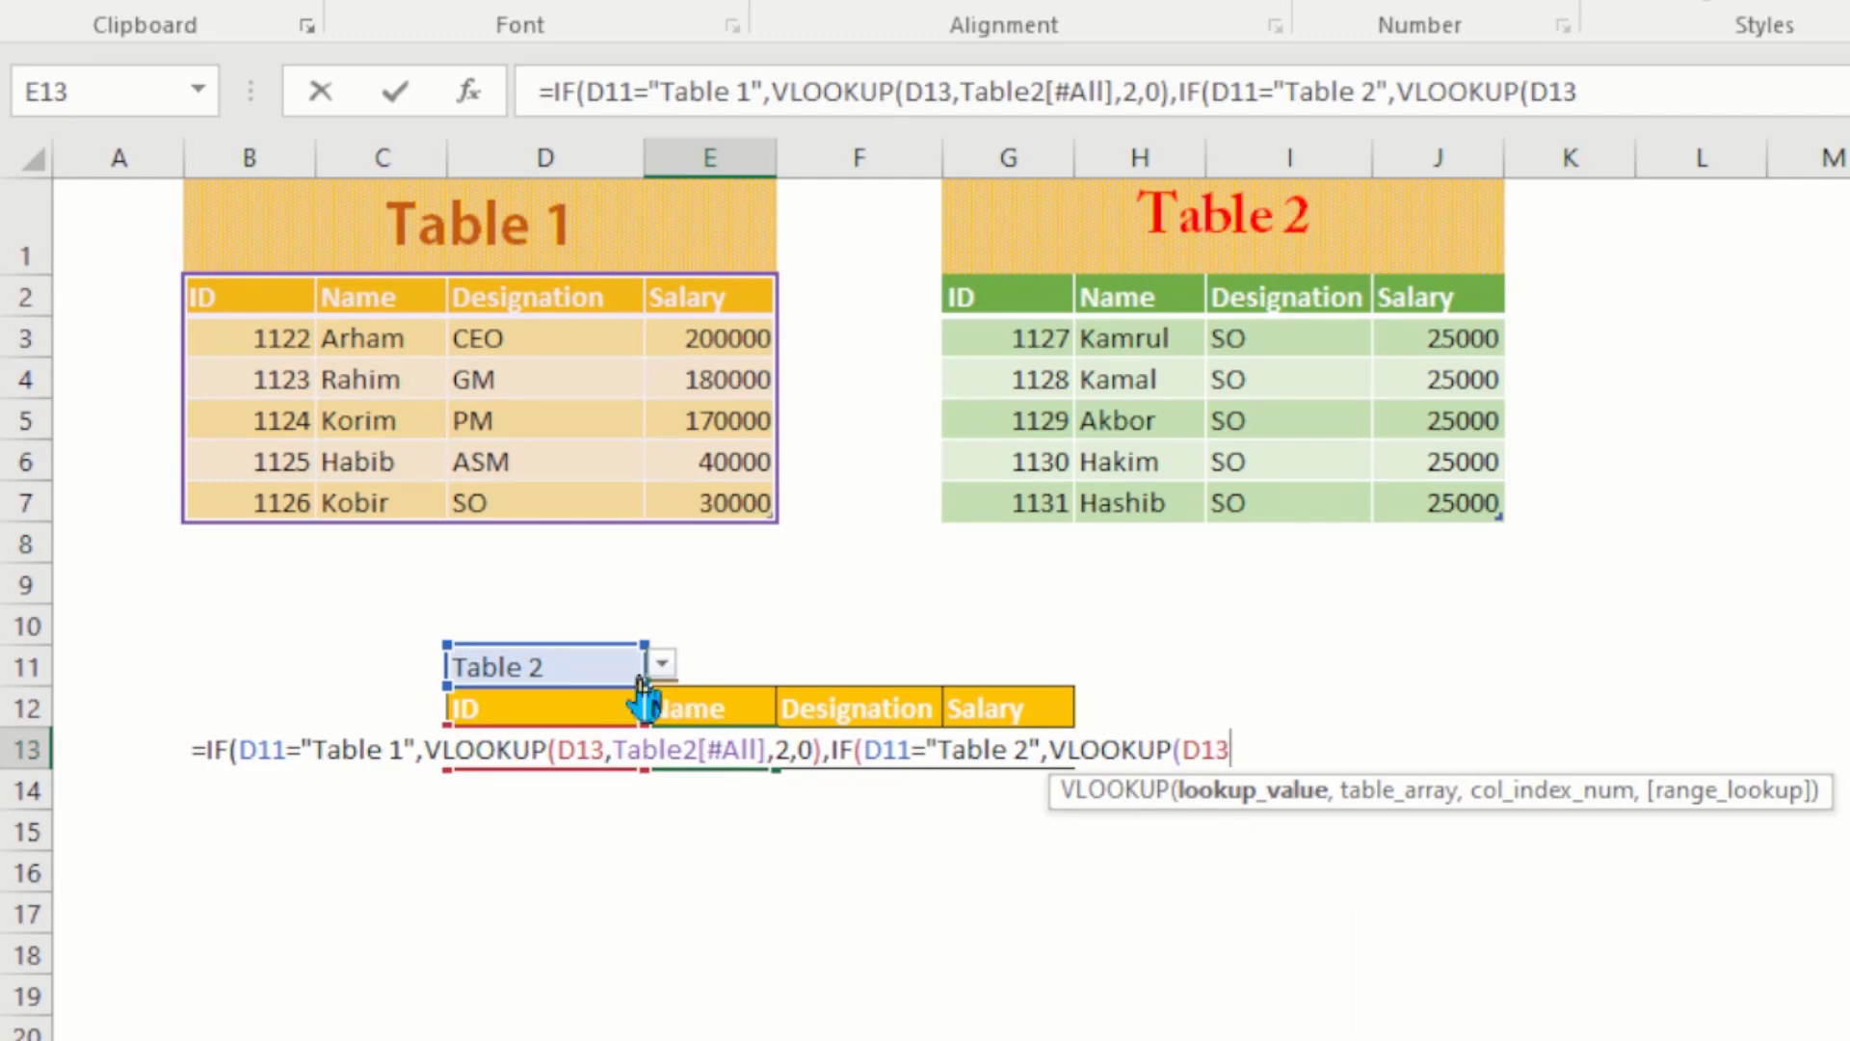
type(",")
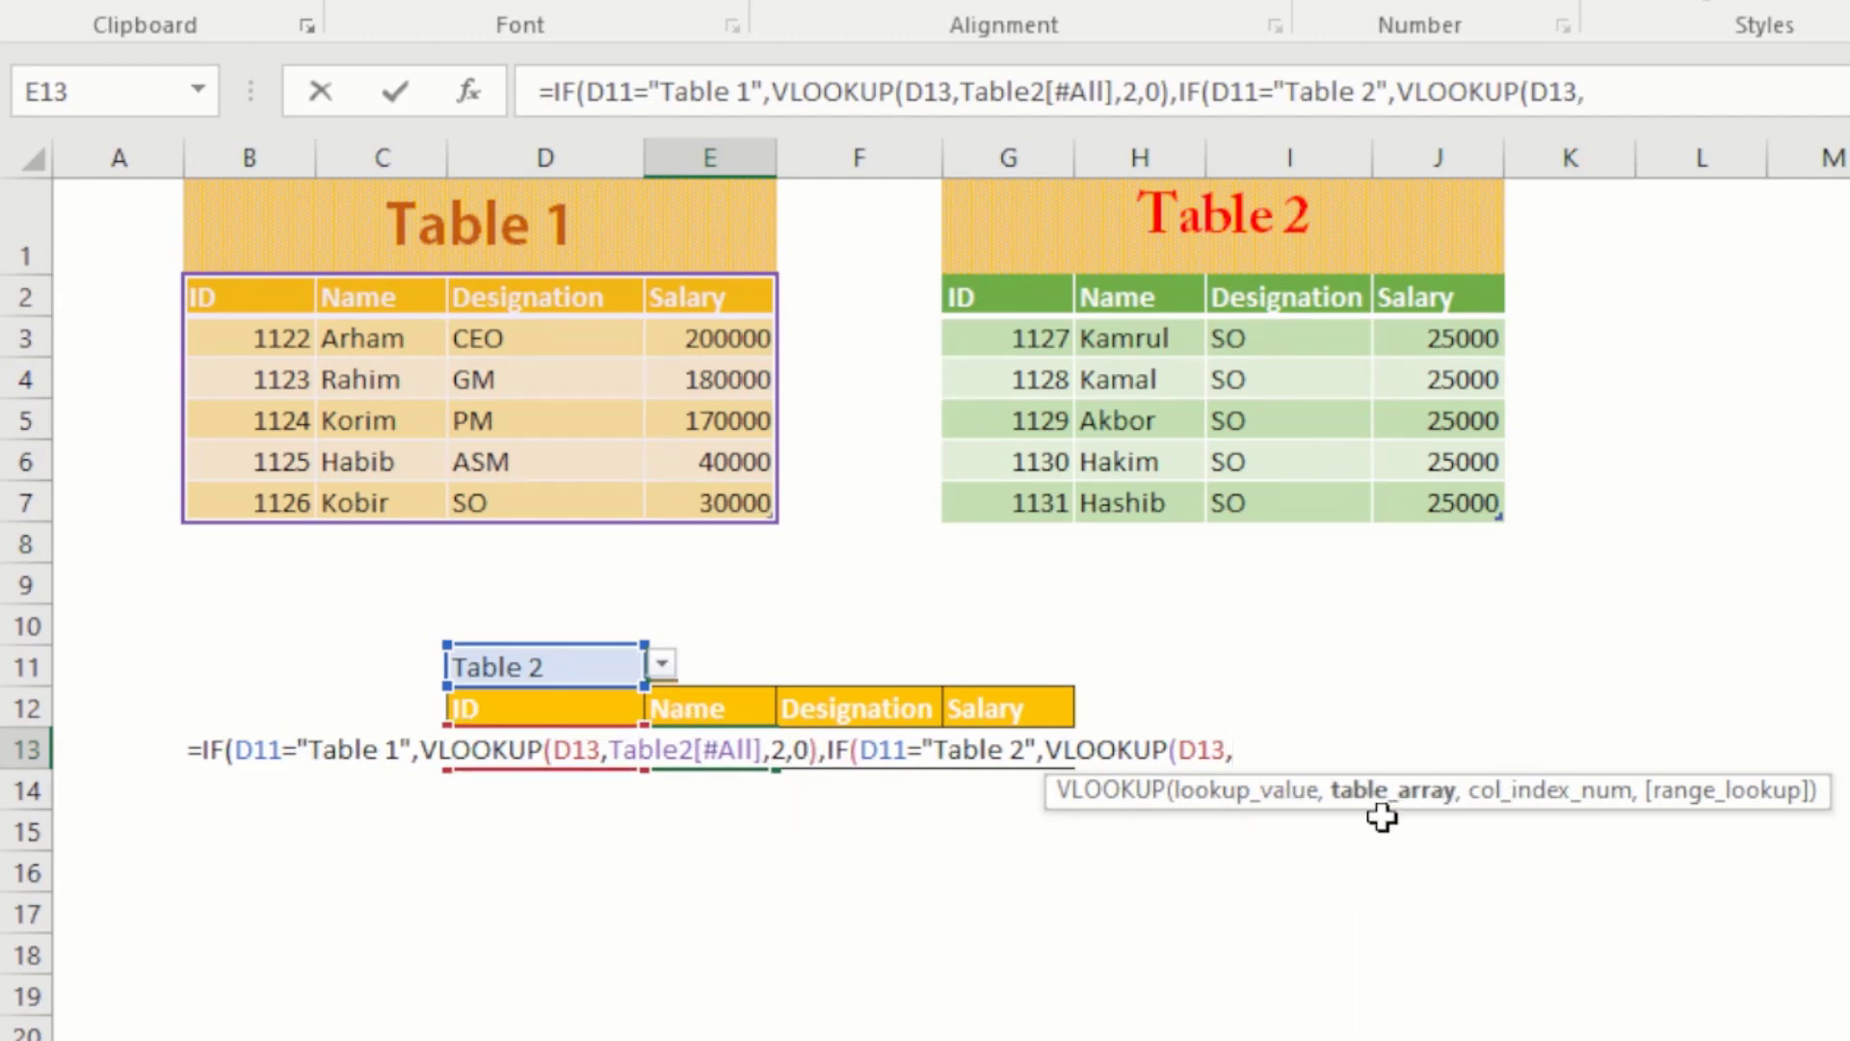
Step: Complete the E13 formula with all of Table 2 including headers (G2:J7), column index 2 and exact match 0, accepting the closing-parenthesis correction
left_click(961, 298)
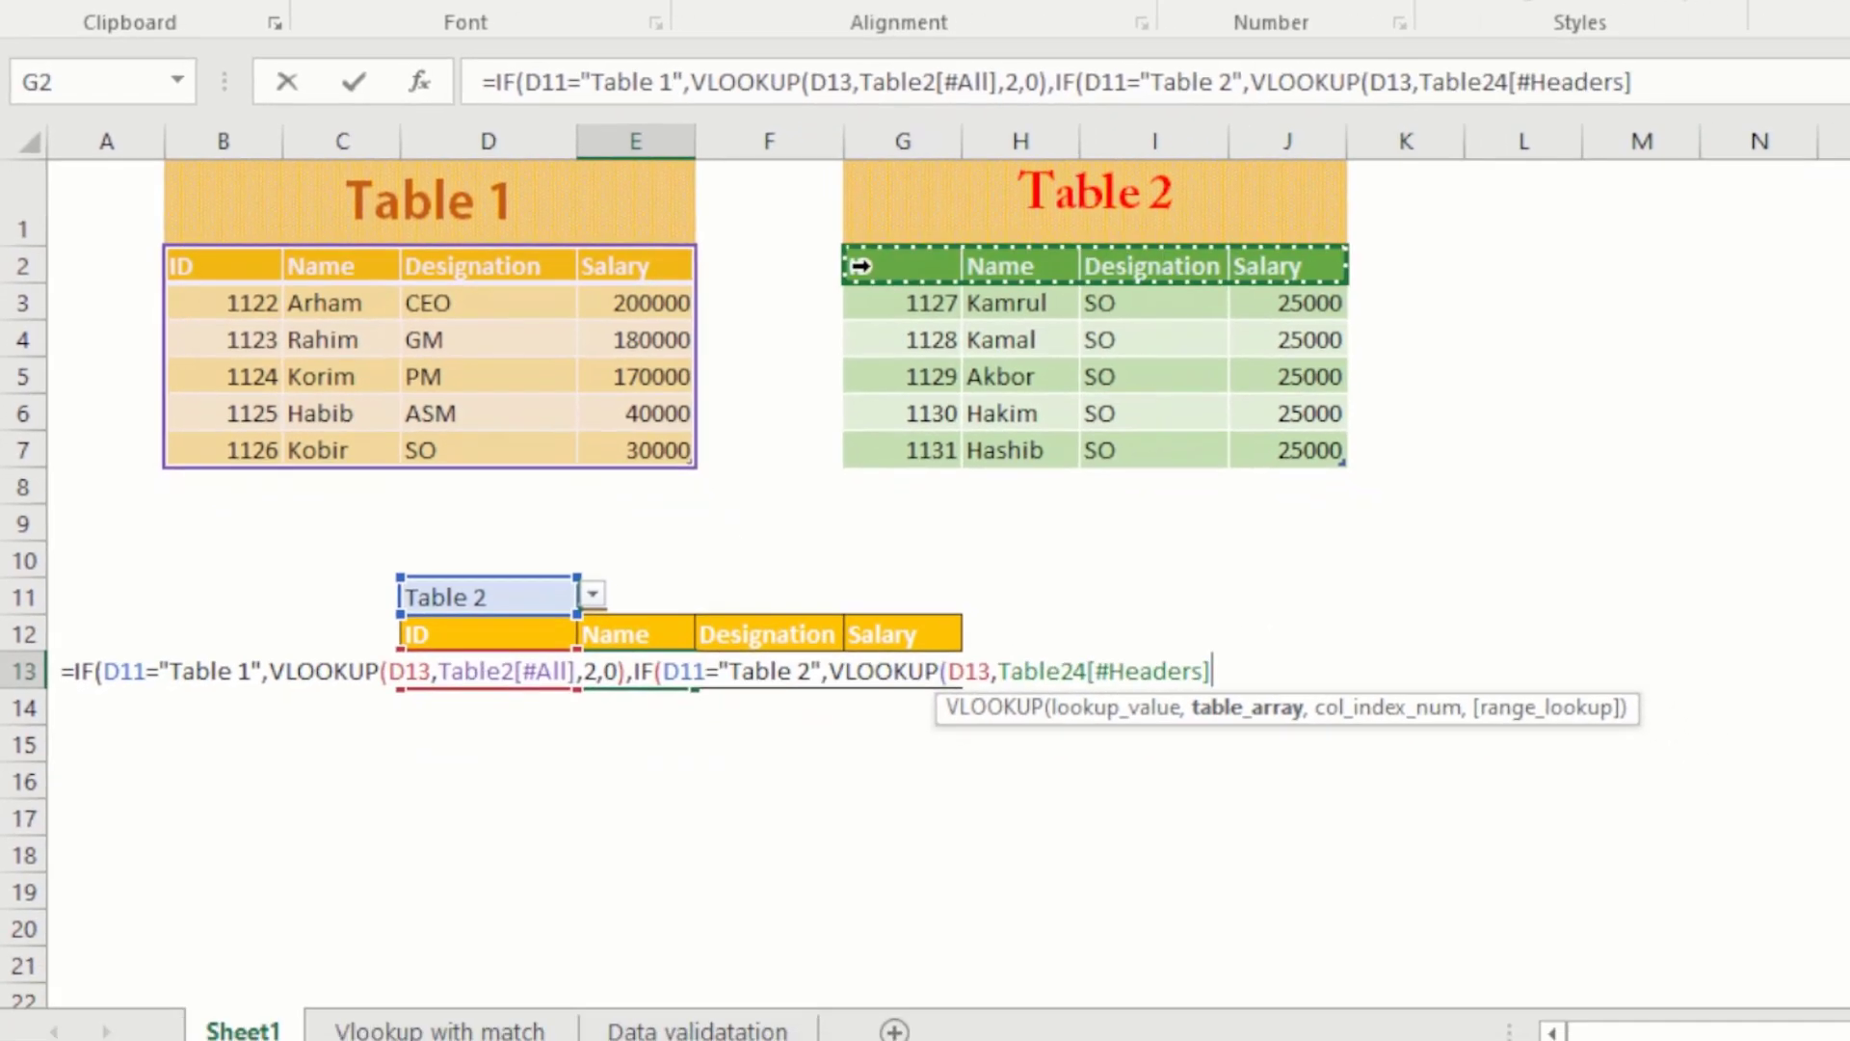
left_click_drag(867, 266, 1293, 449)
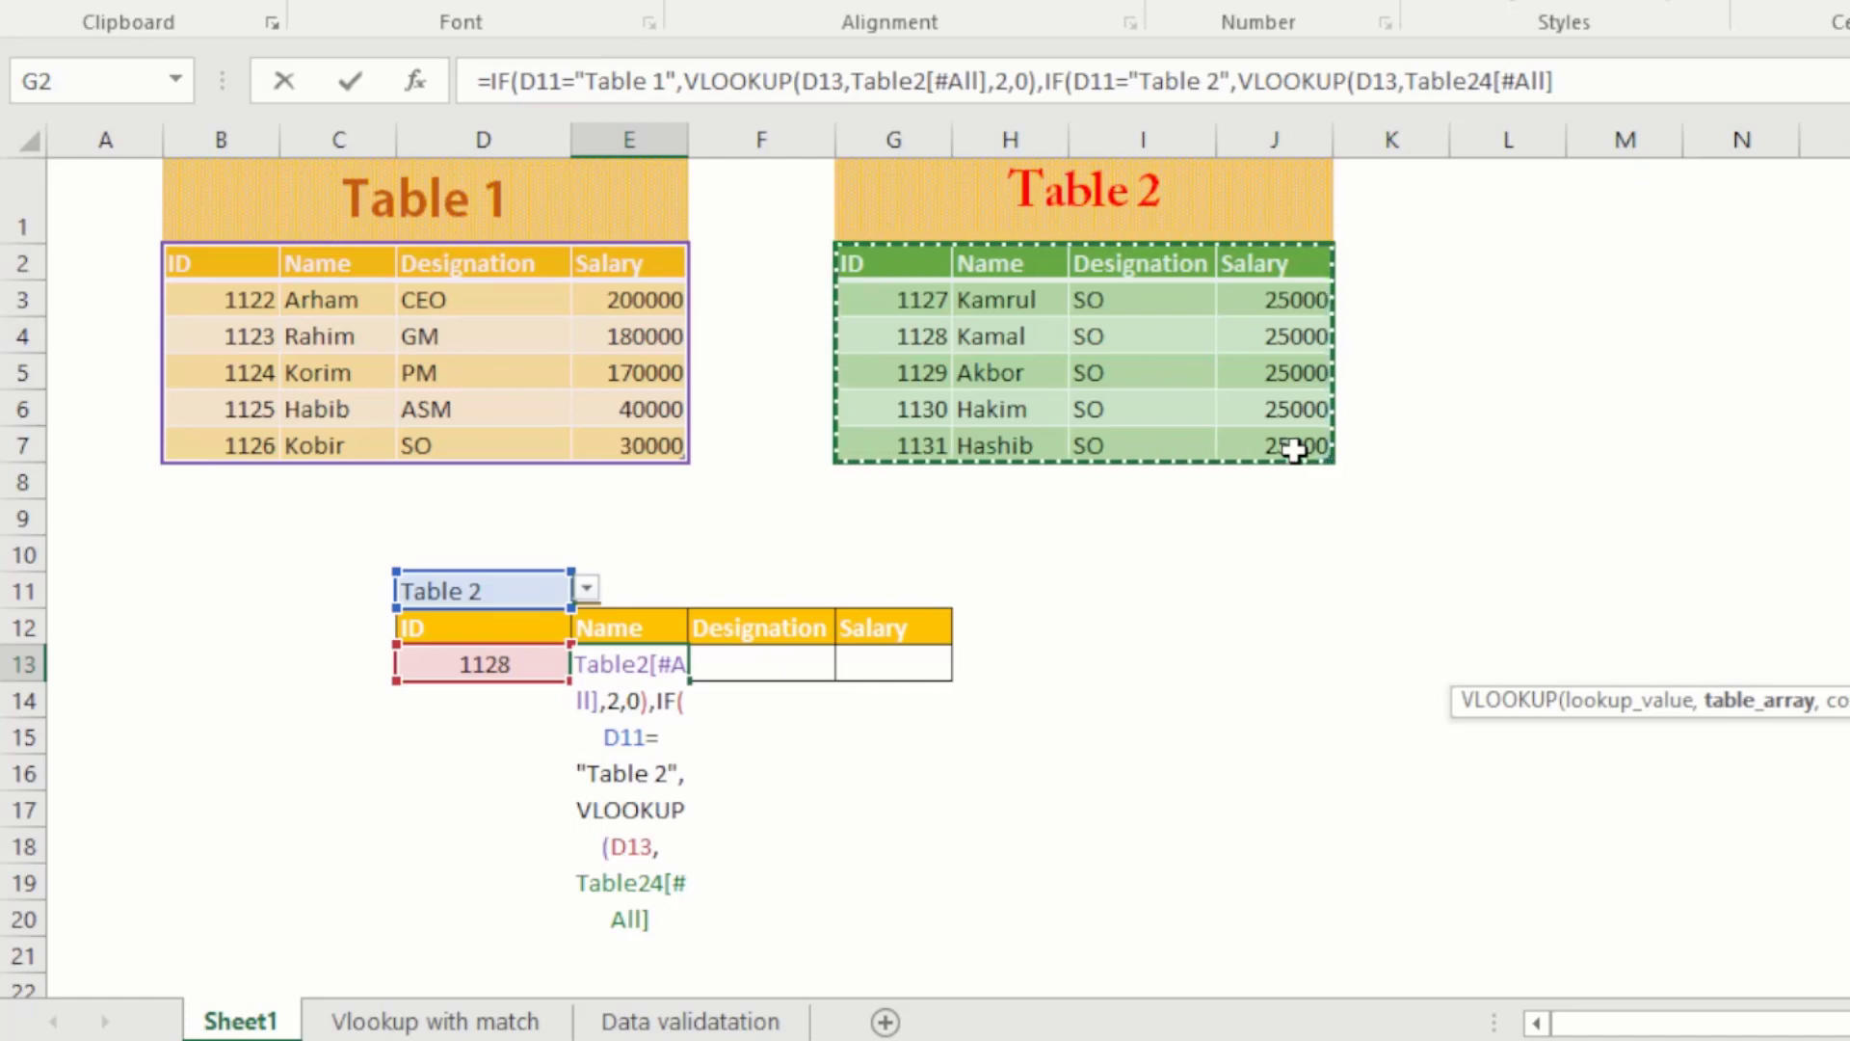
type(",")
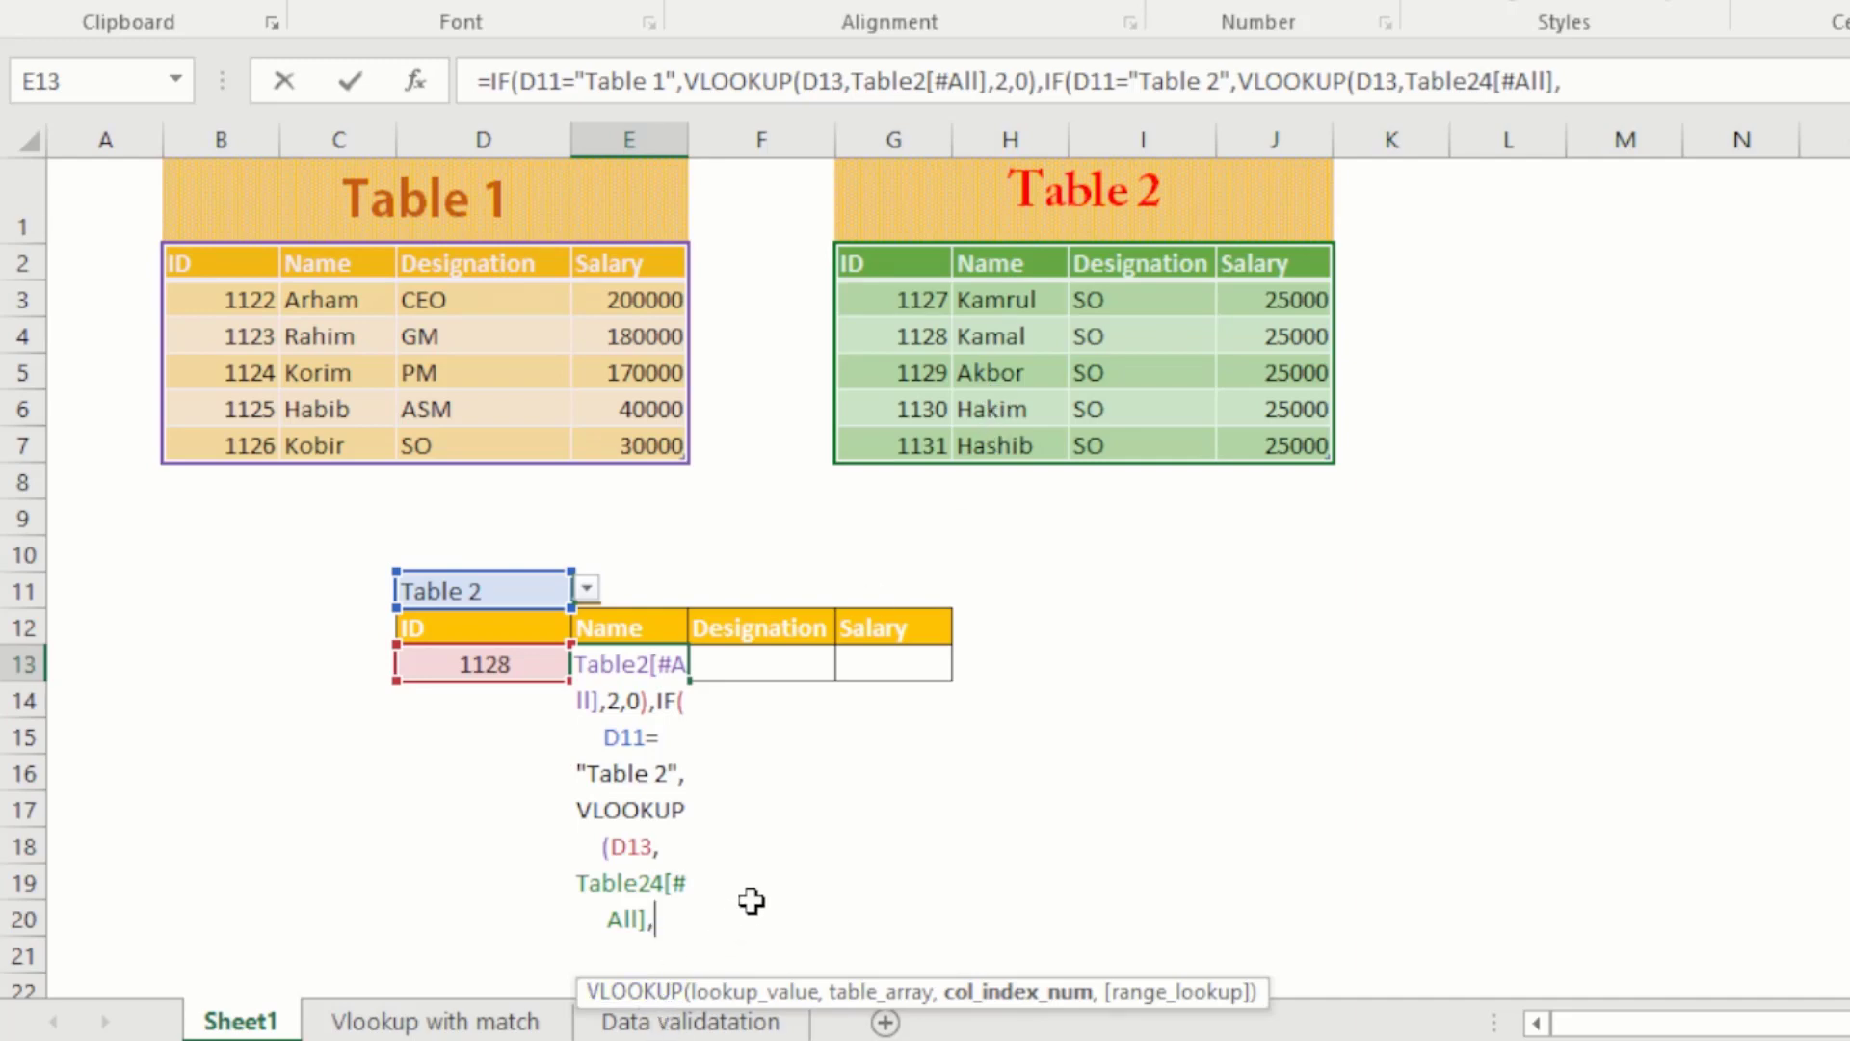
type("2,")
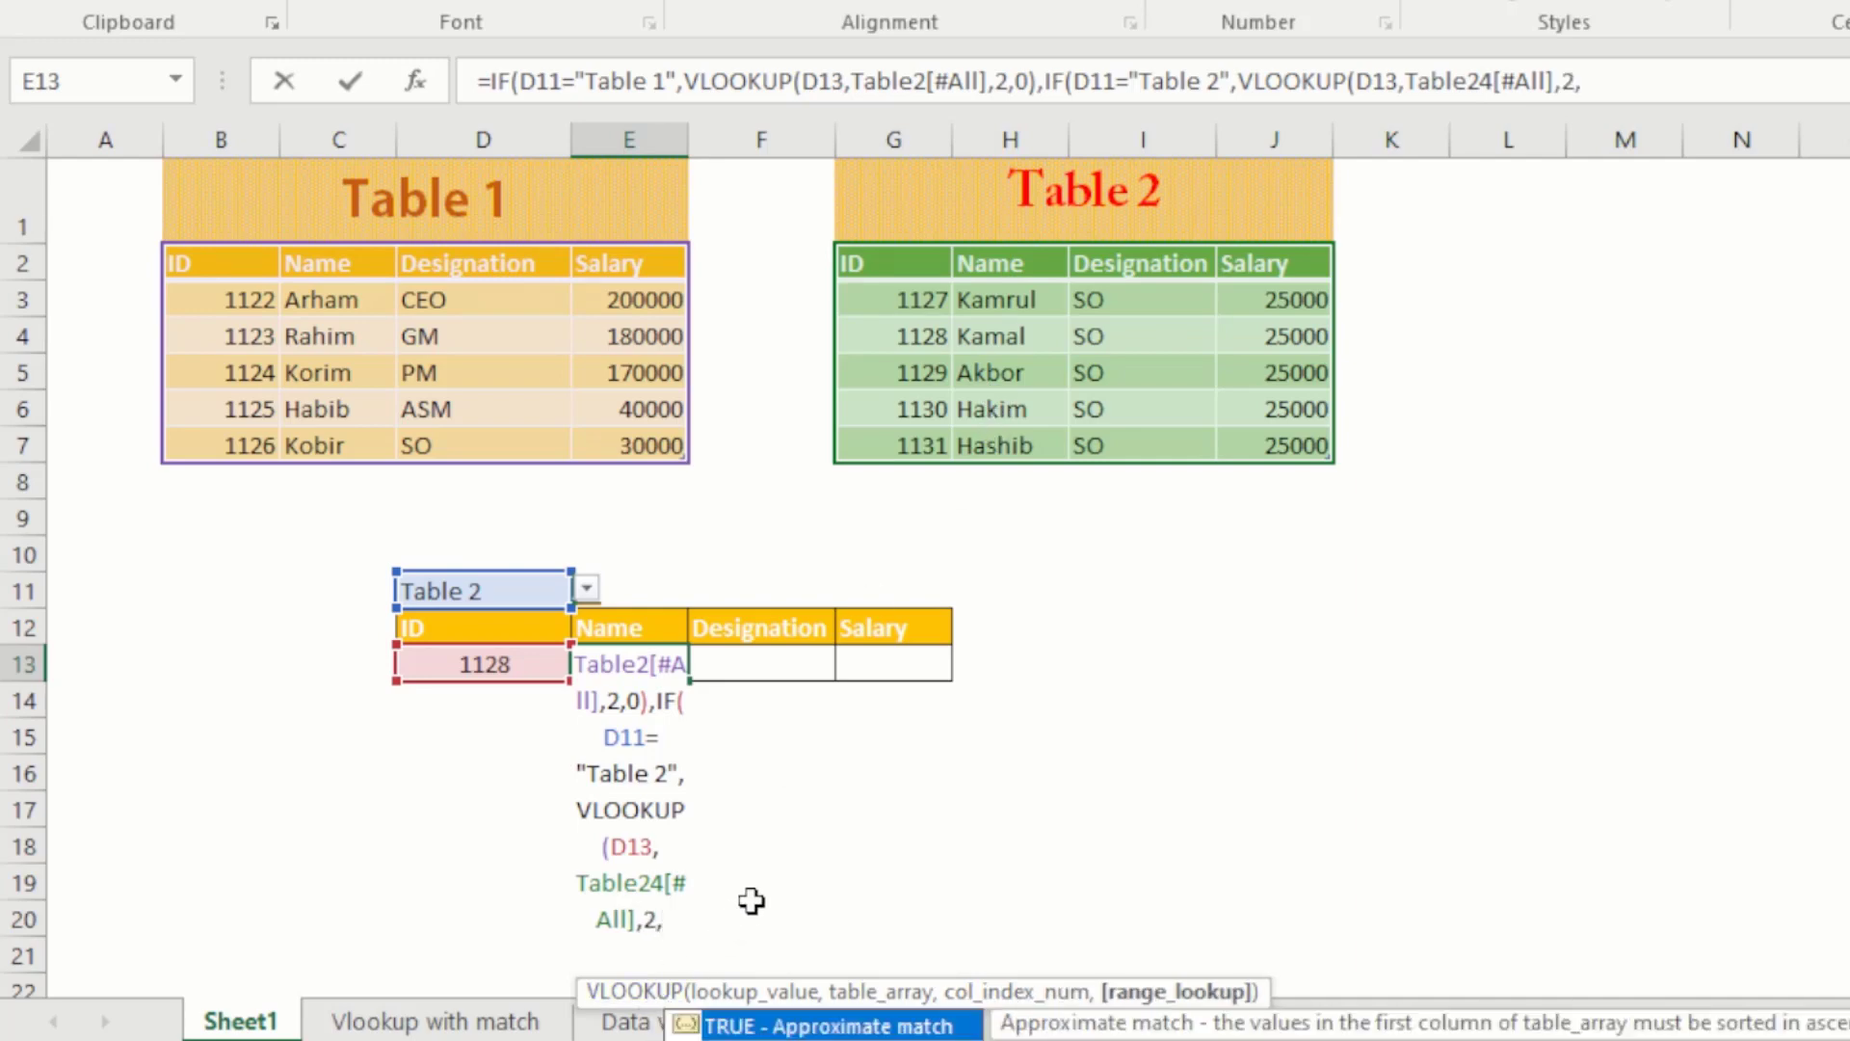
type("0)")
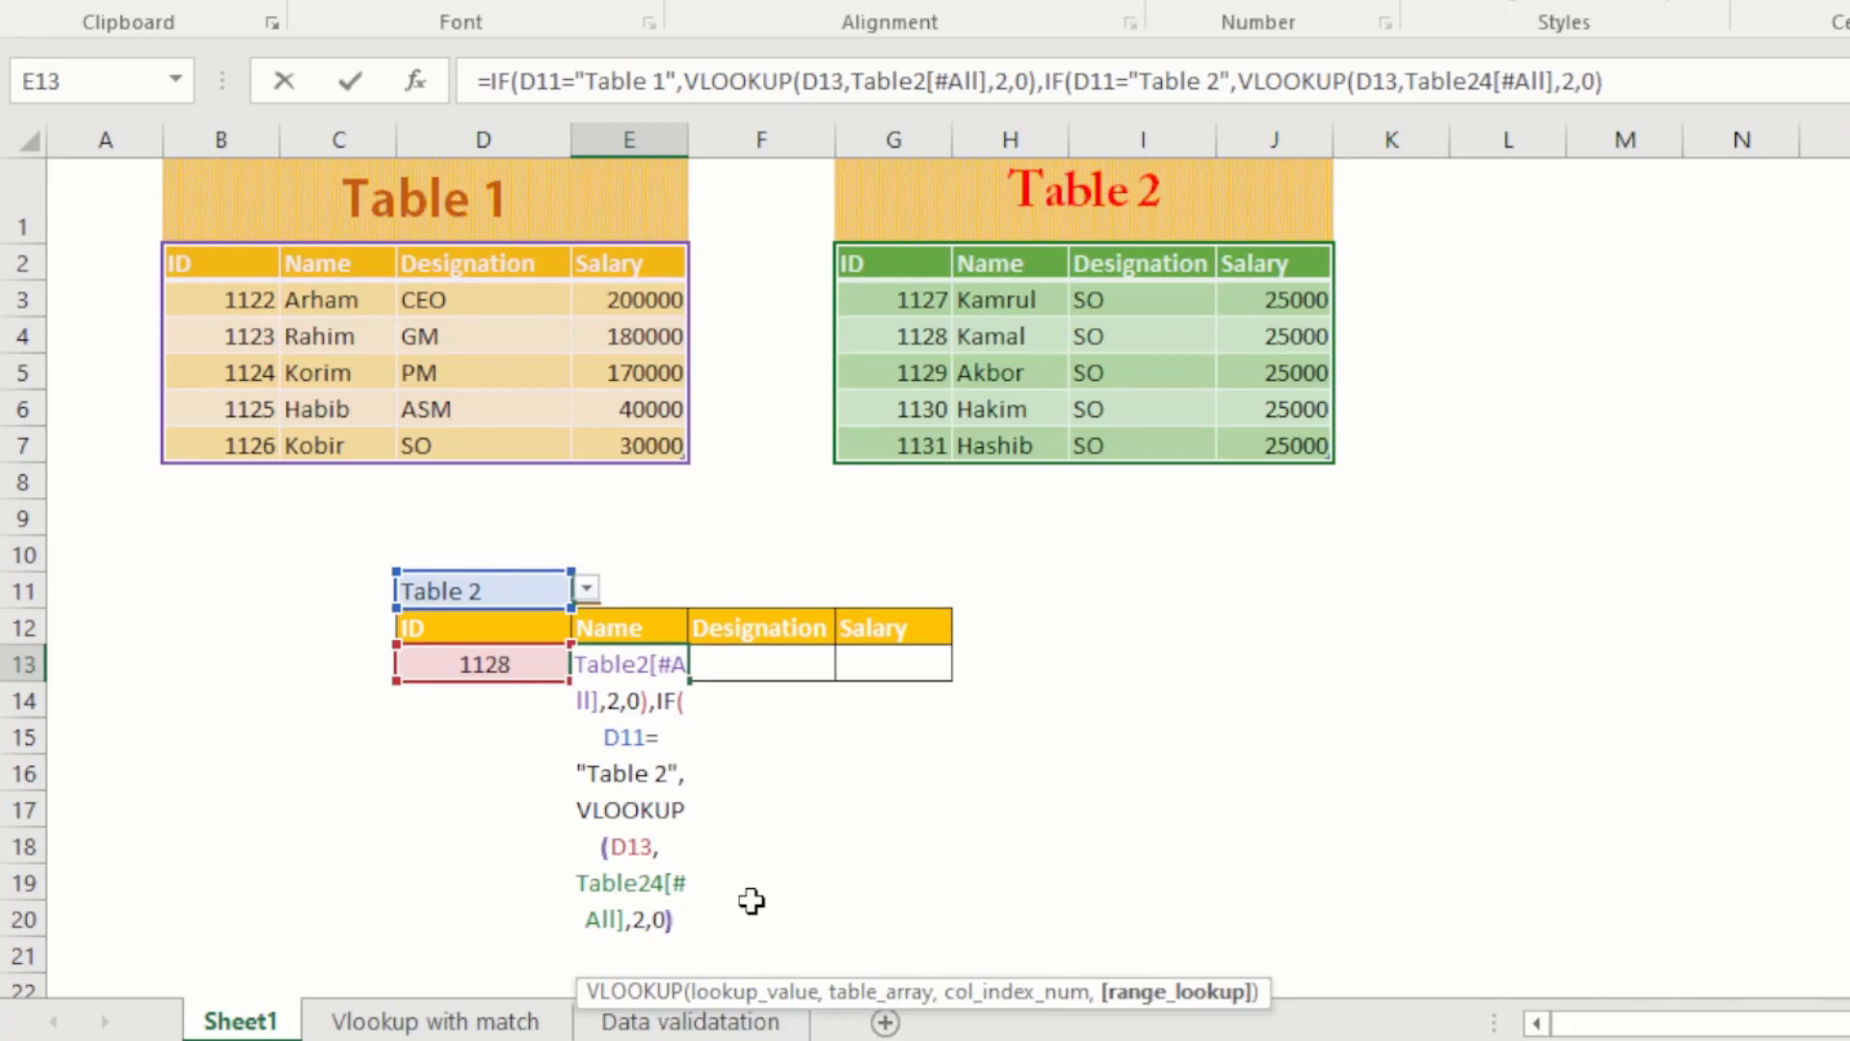
key("Return")
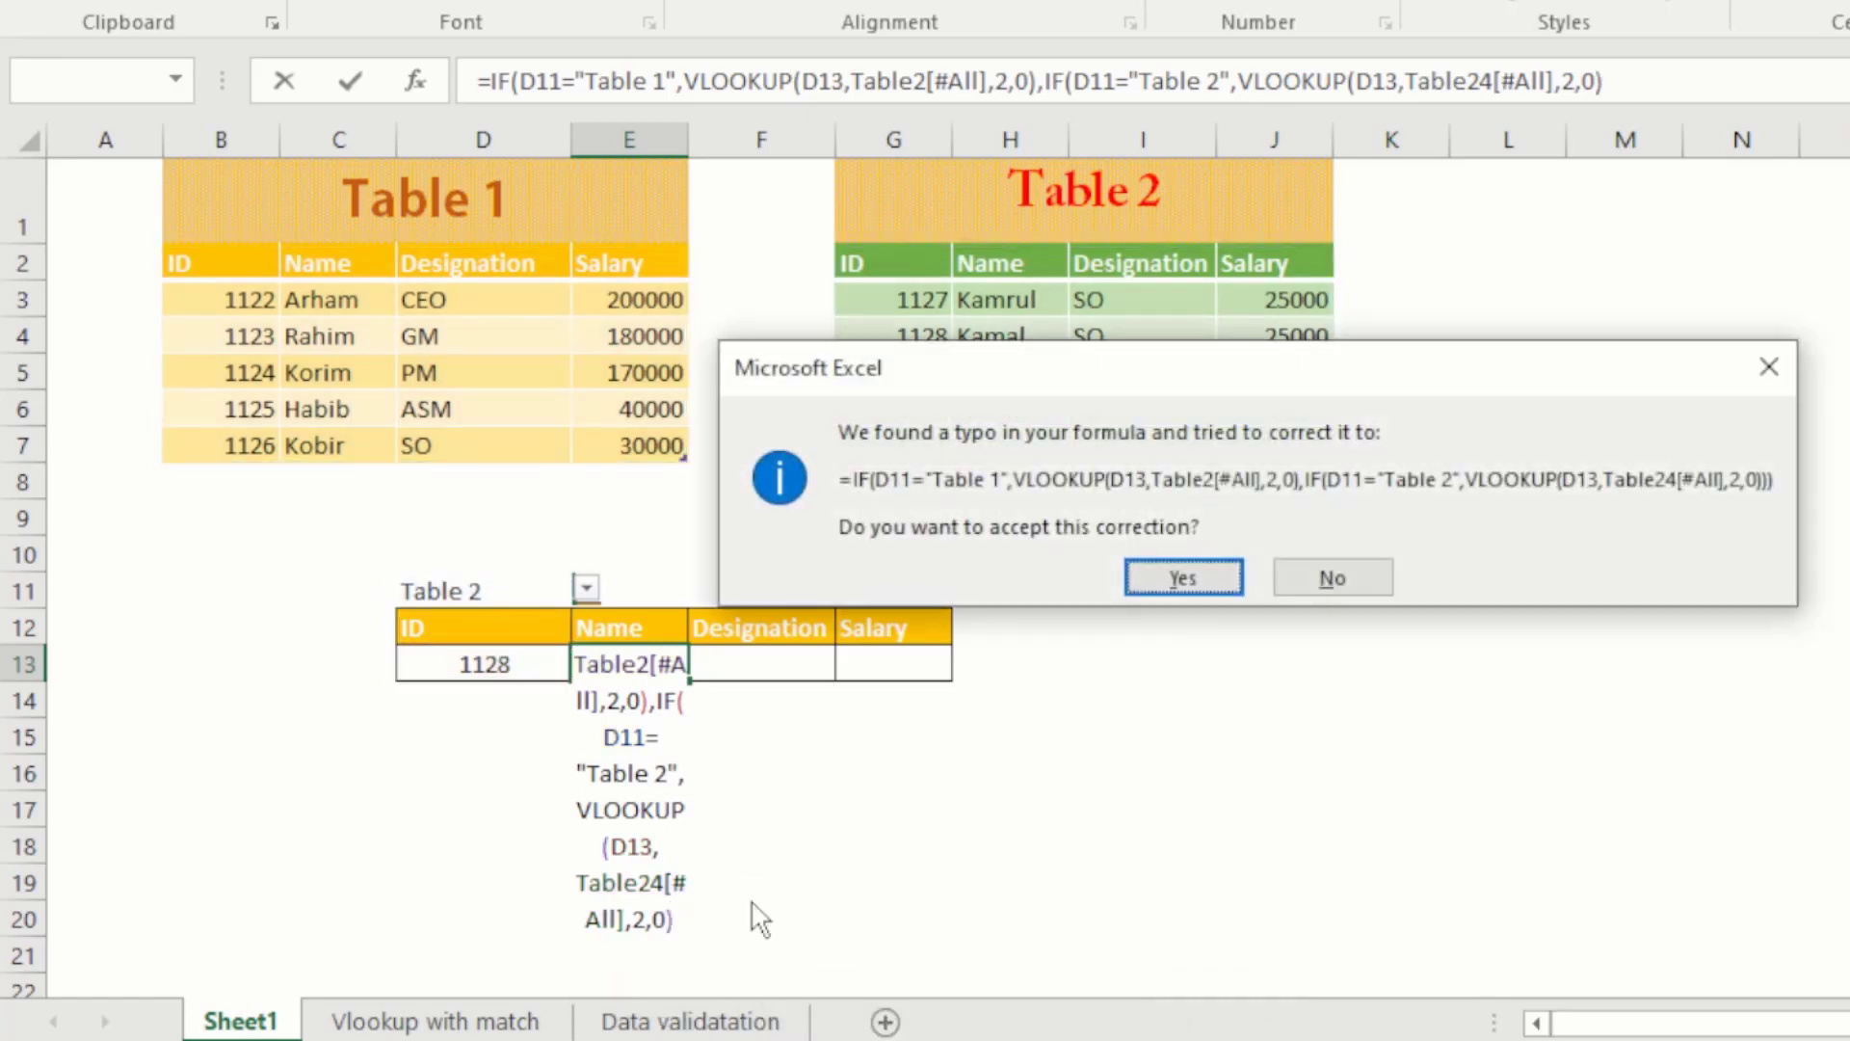
key("Return")
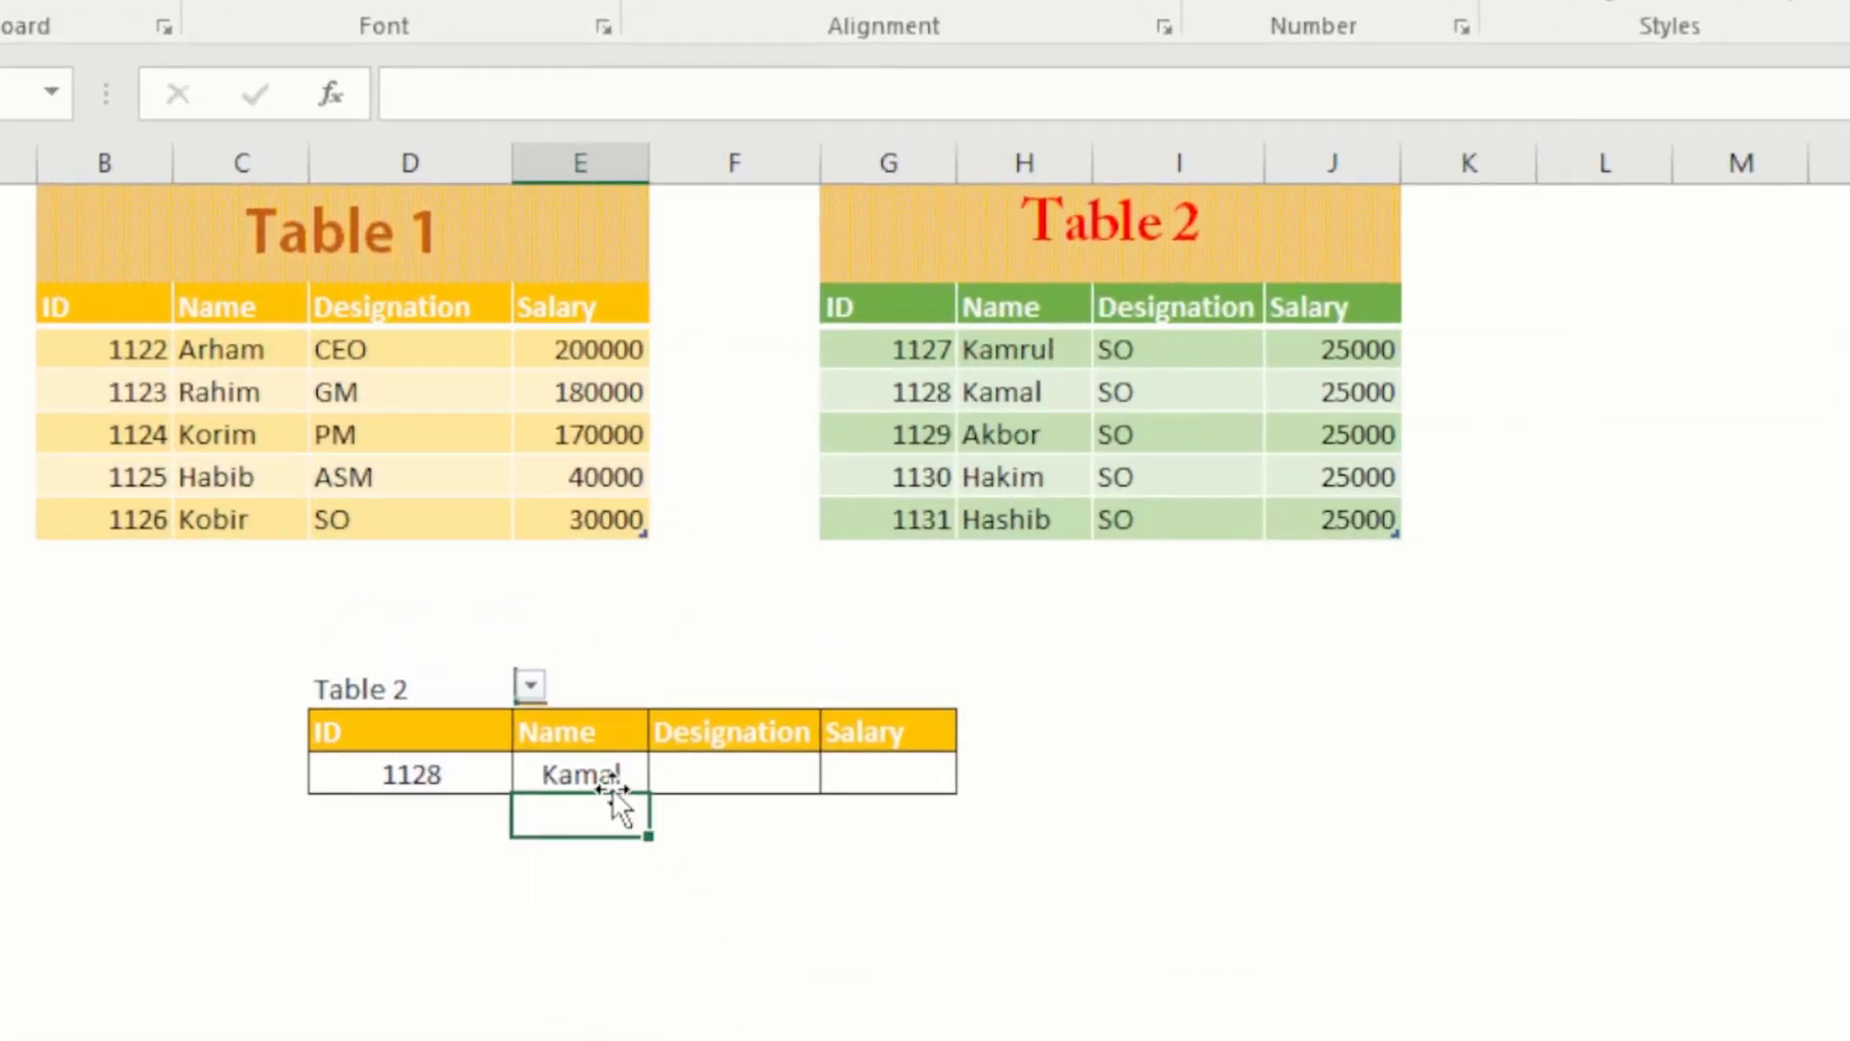
Step: Compare the E13 lookup result for ID 1128 with that ID's row in Table 2, and check the Designation and Salary cells
left_click(605, 768)
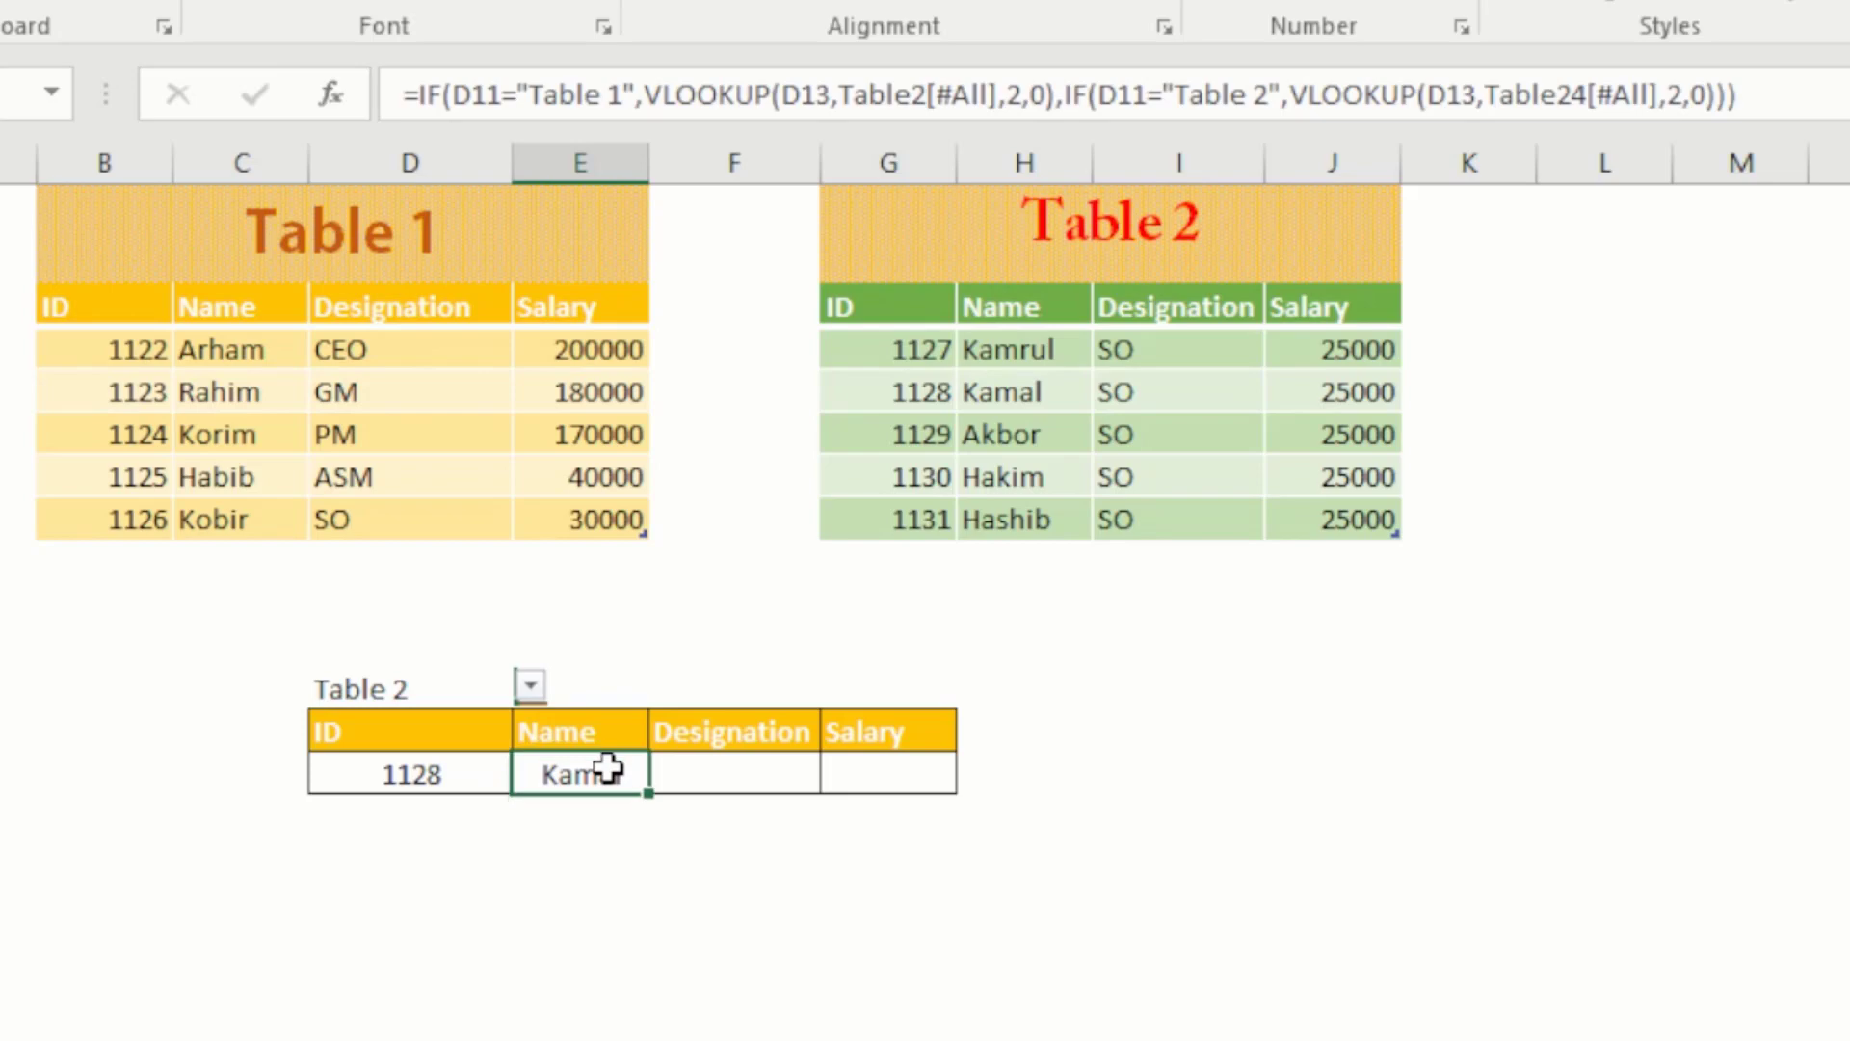
left_click(461, 775)
left_click(544, 776)
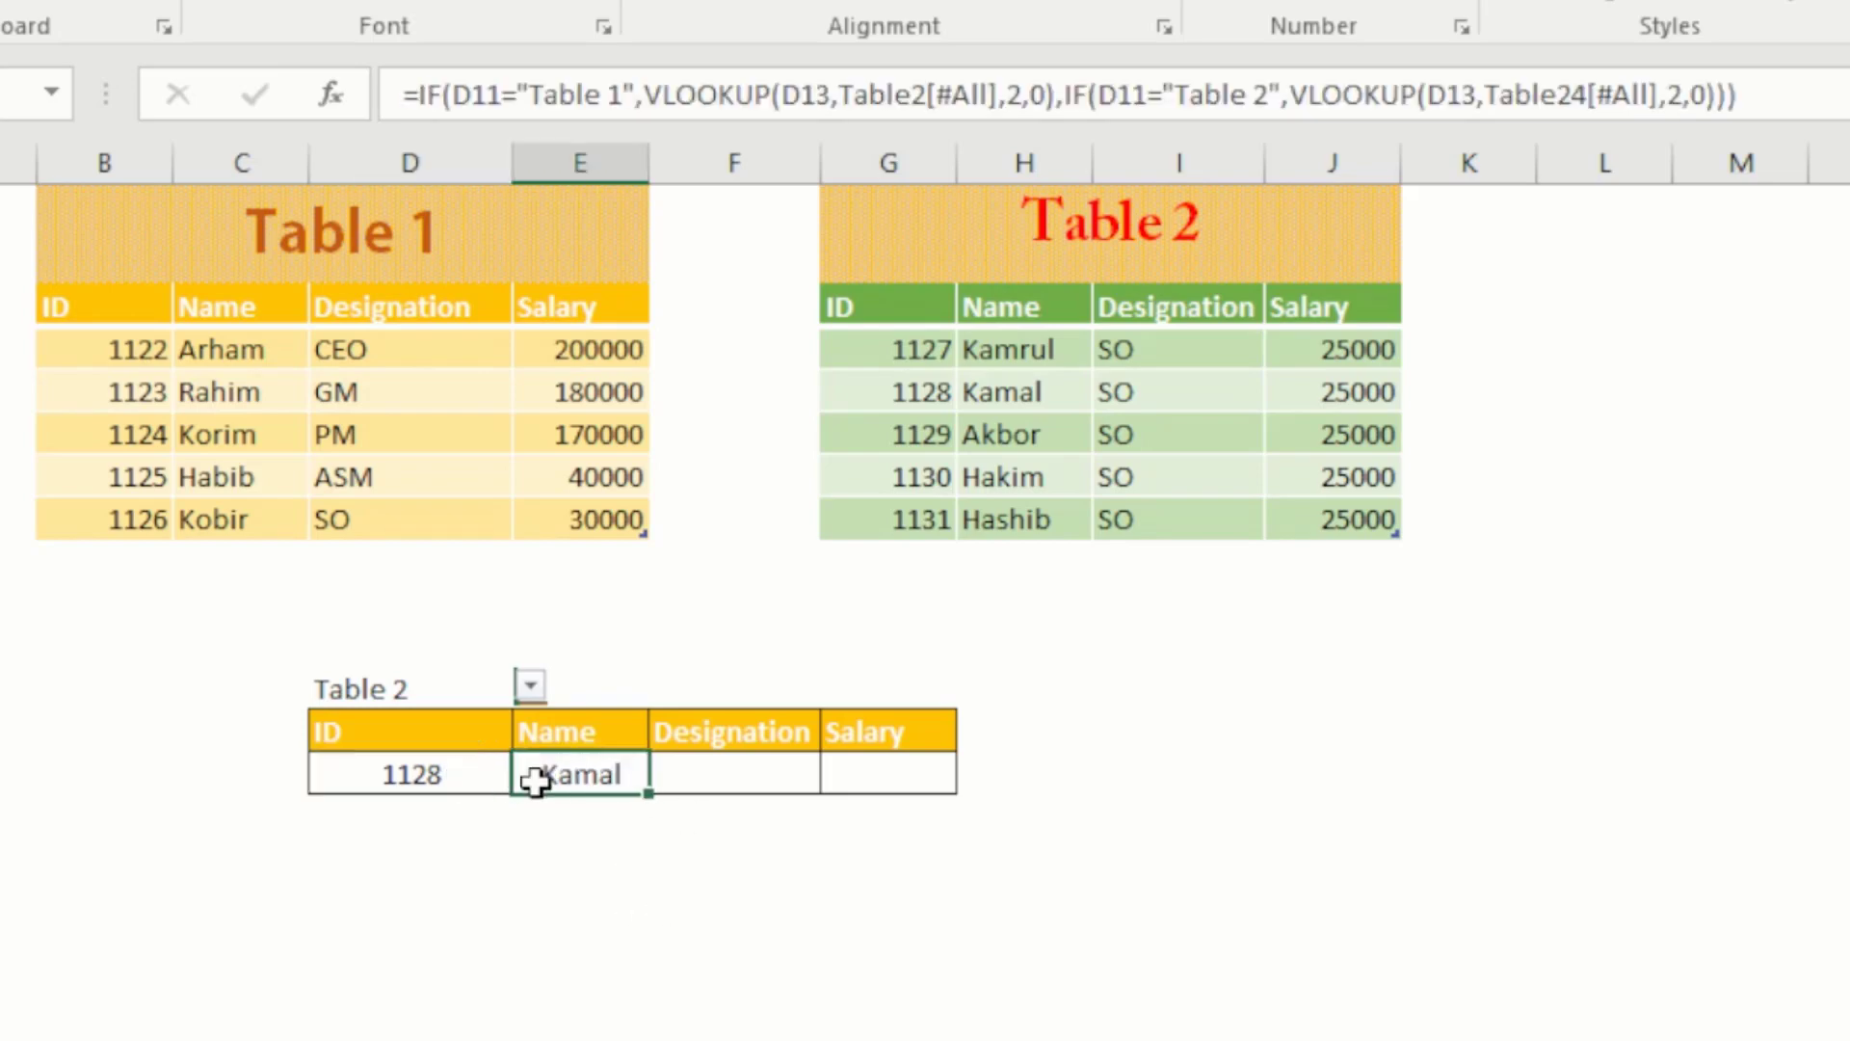
left_click(446, 772)
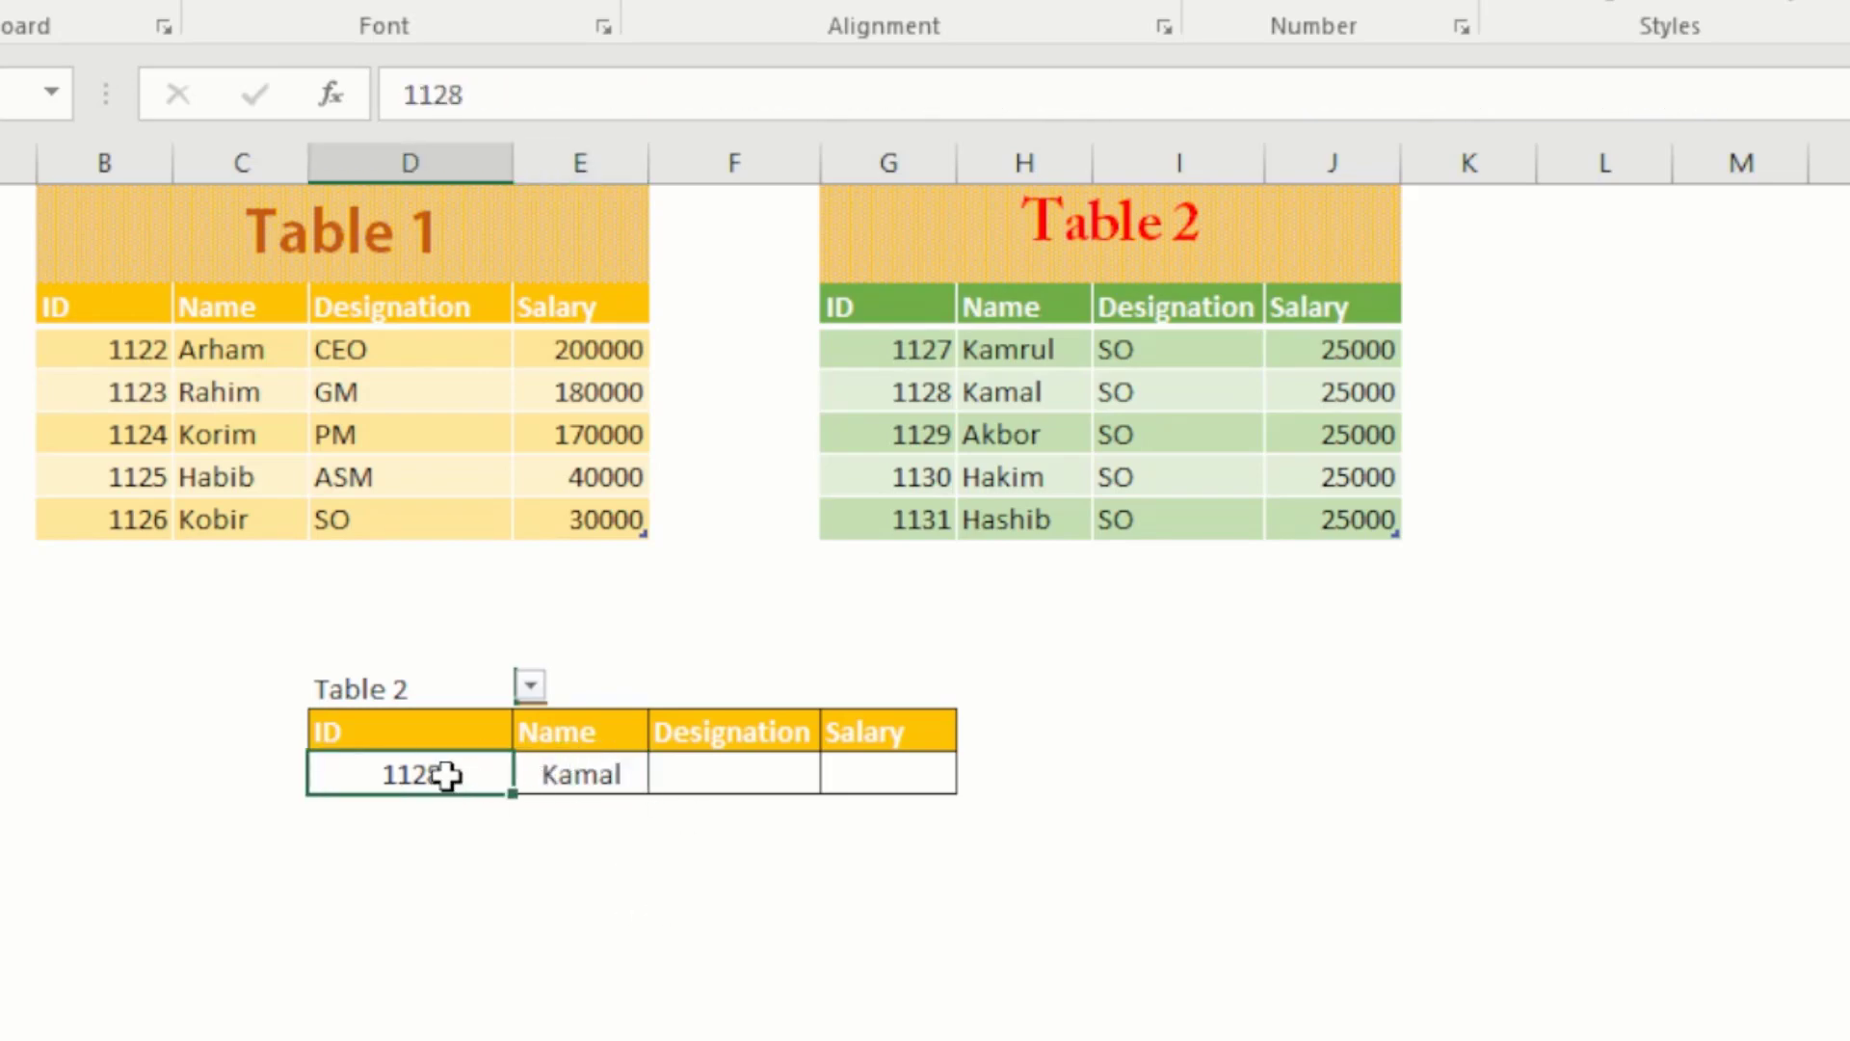
left_click(925, 395)
left_click(1020, 392)
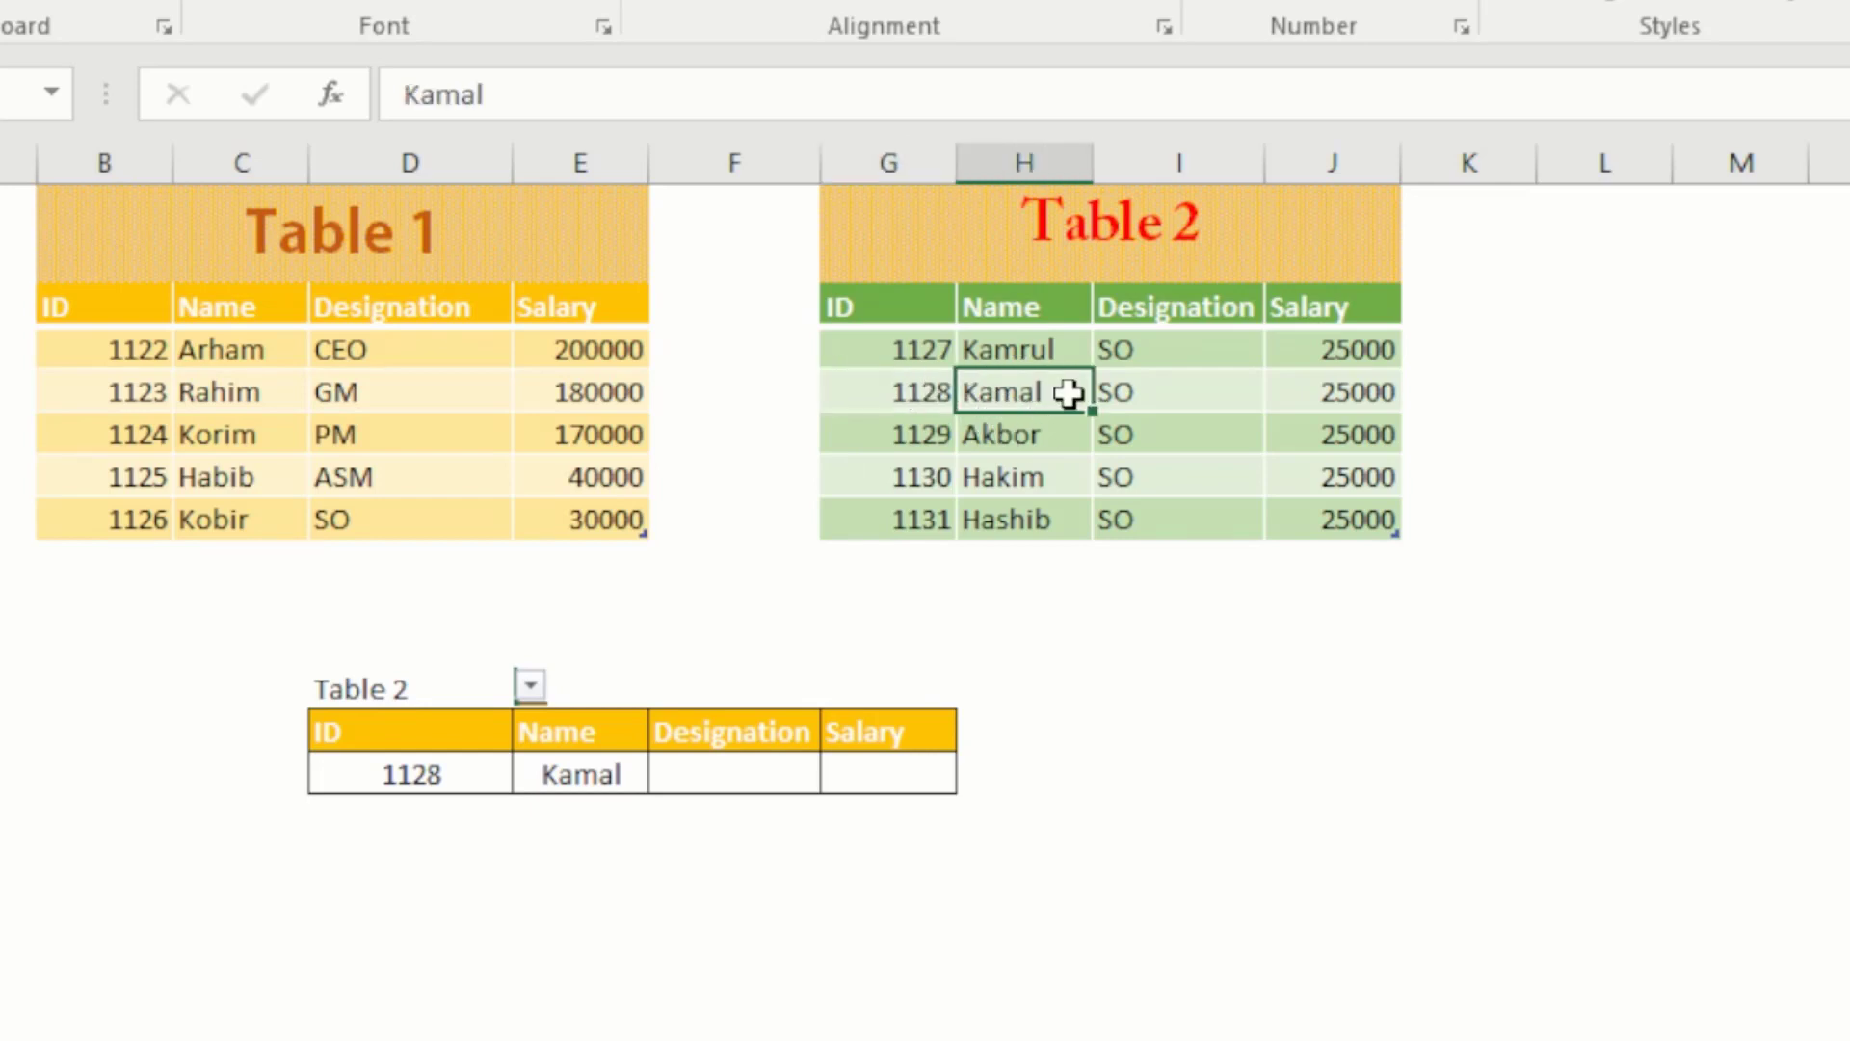
left_click(599, 761)
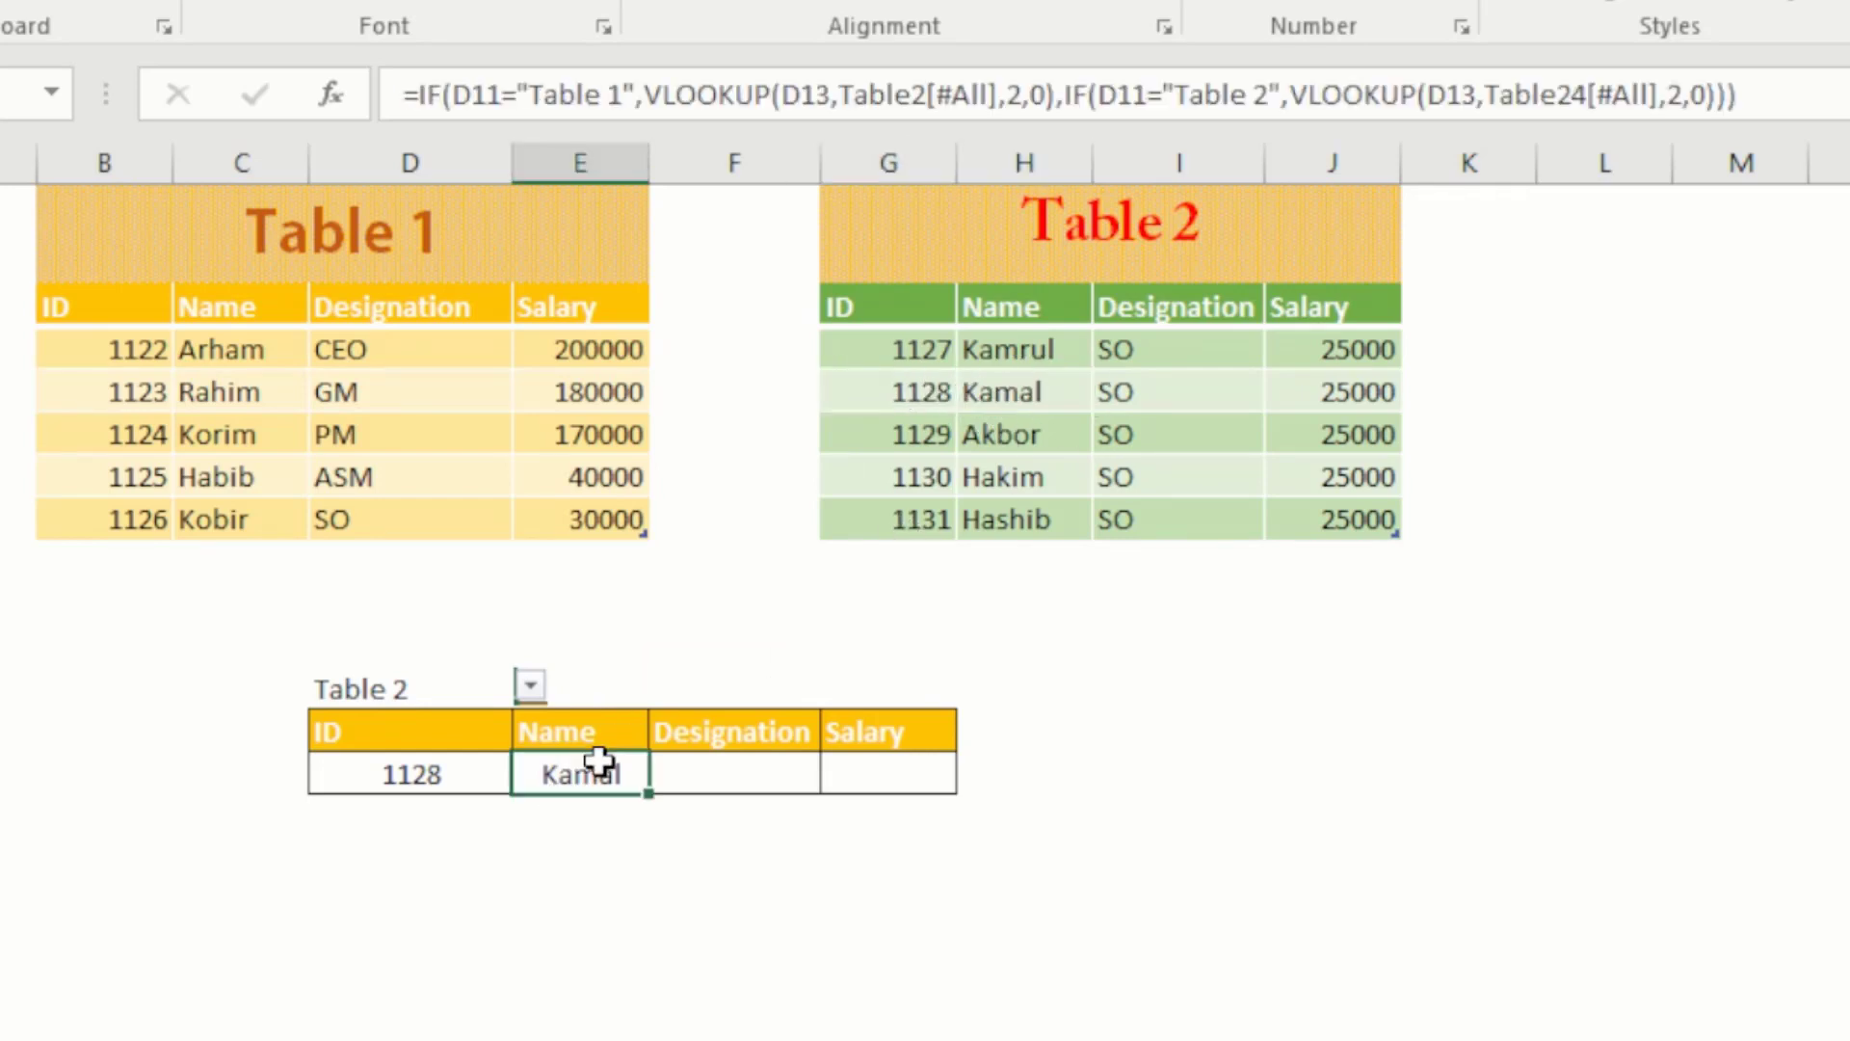
left_click(711, 779)
left_click(598, 772)
left_click(750, 782)
left_click(867, 773)
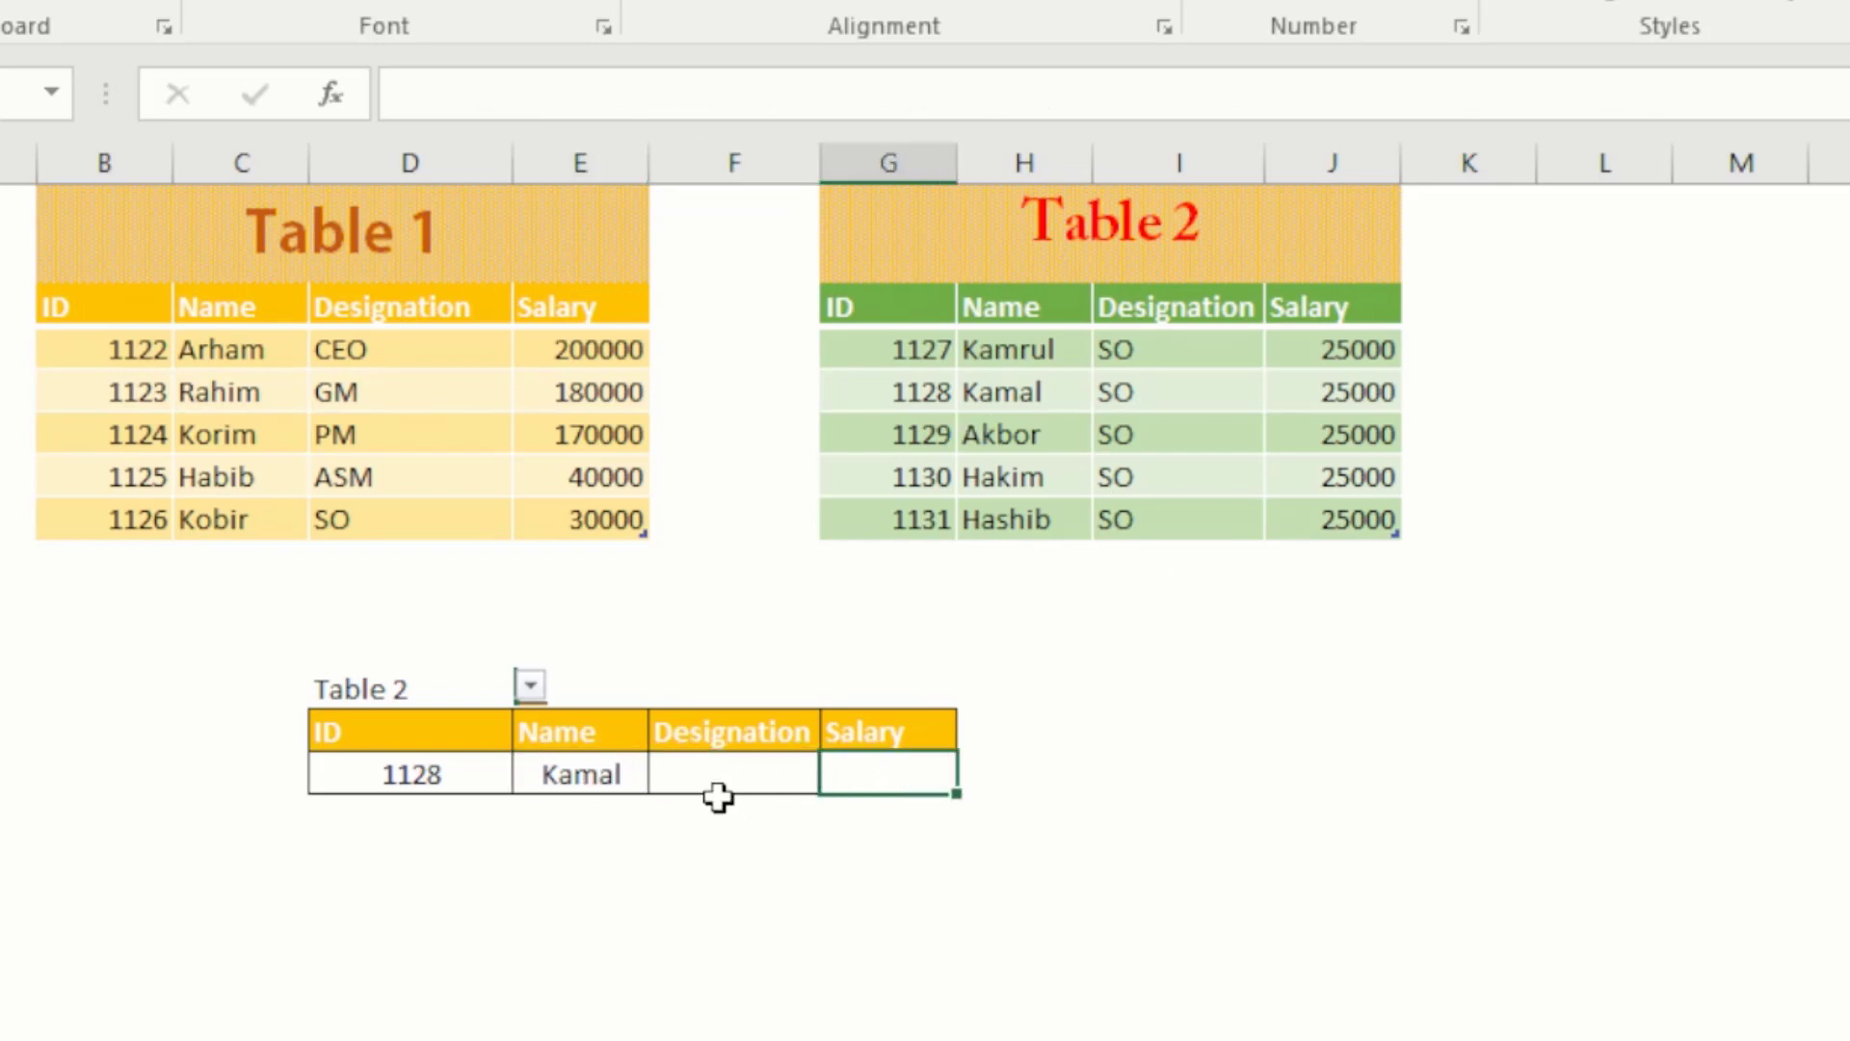
left_click(720, 804)
Step: Copy the complete formula text of E13 into the Designation cell F13, keeping its references unchanged
left_click(568, 748)
left_click(570, 763)
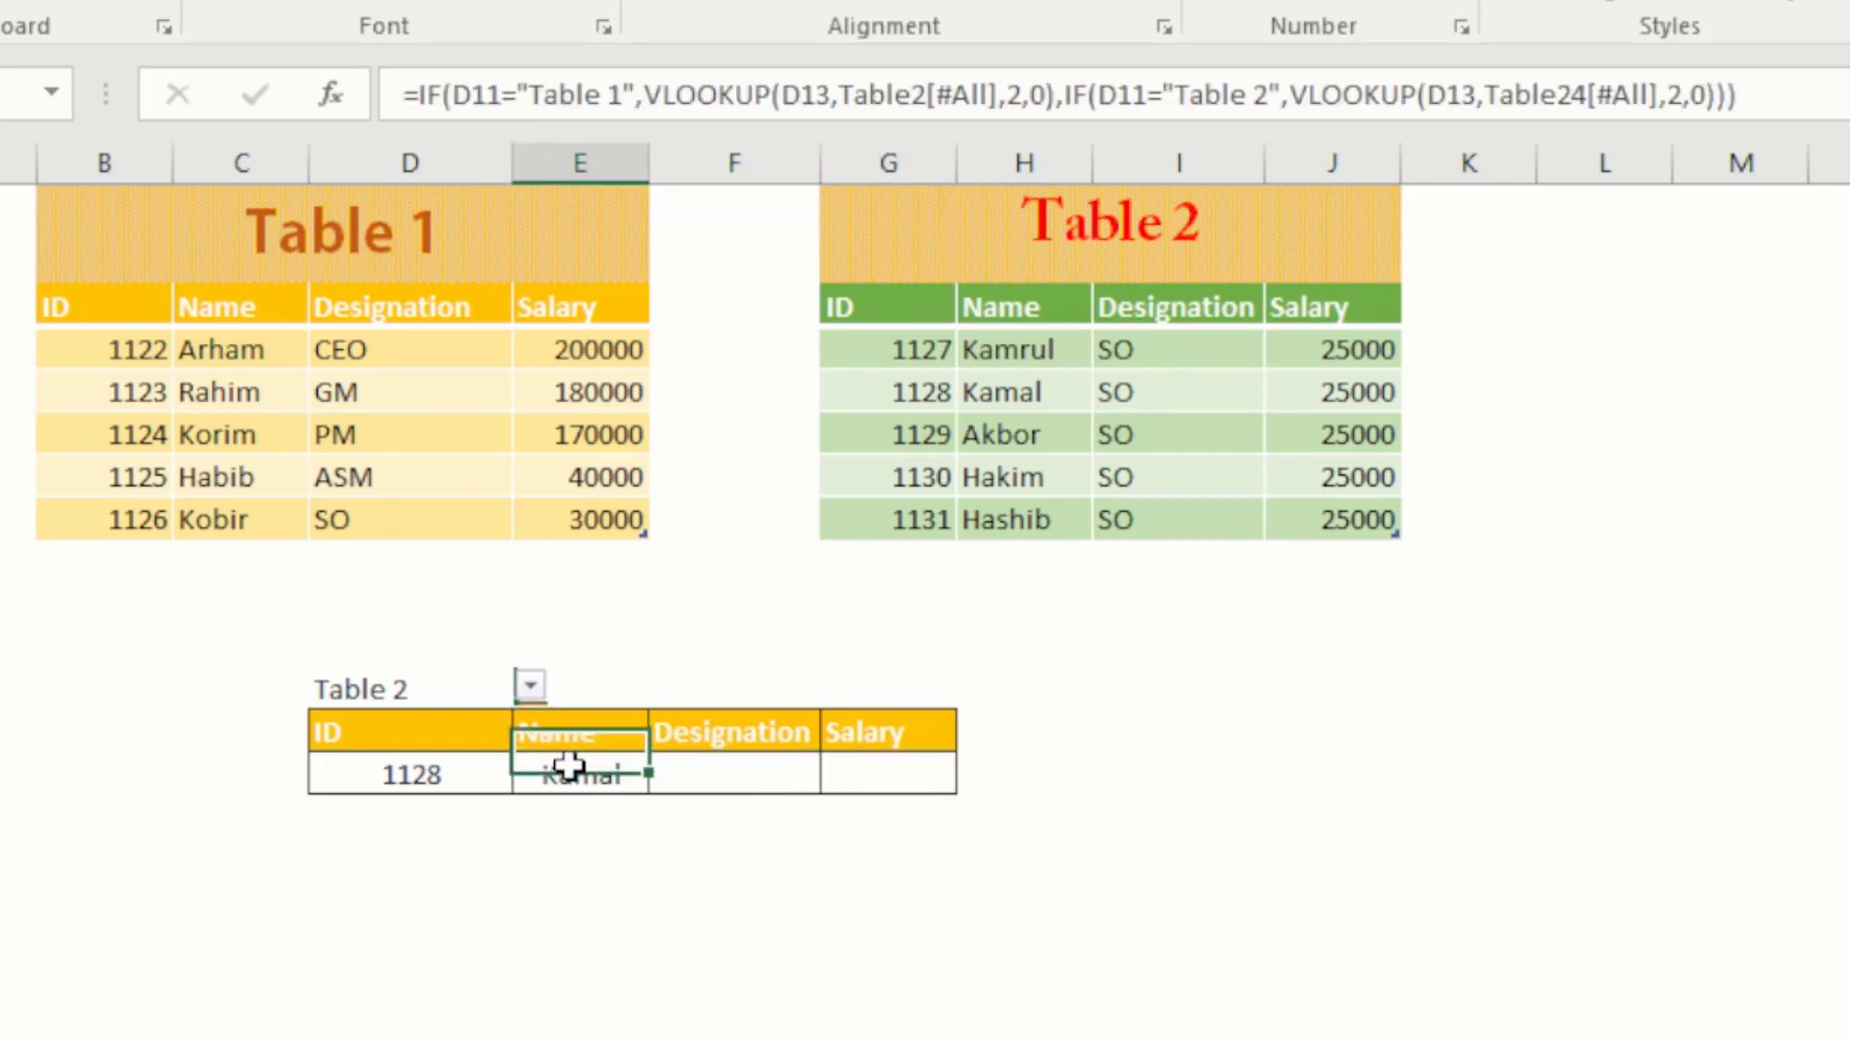
left_click(1764, 100)
left_click_drag(1763, 99, 390, 106)
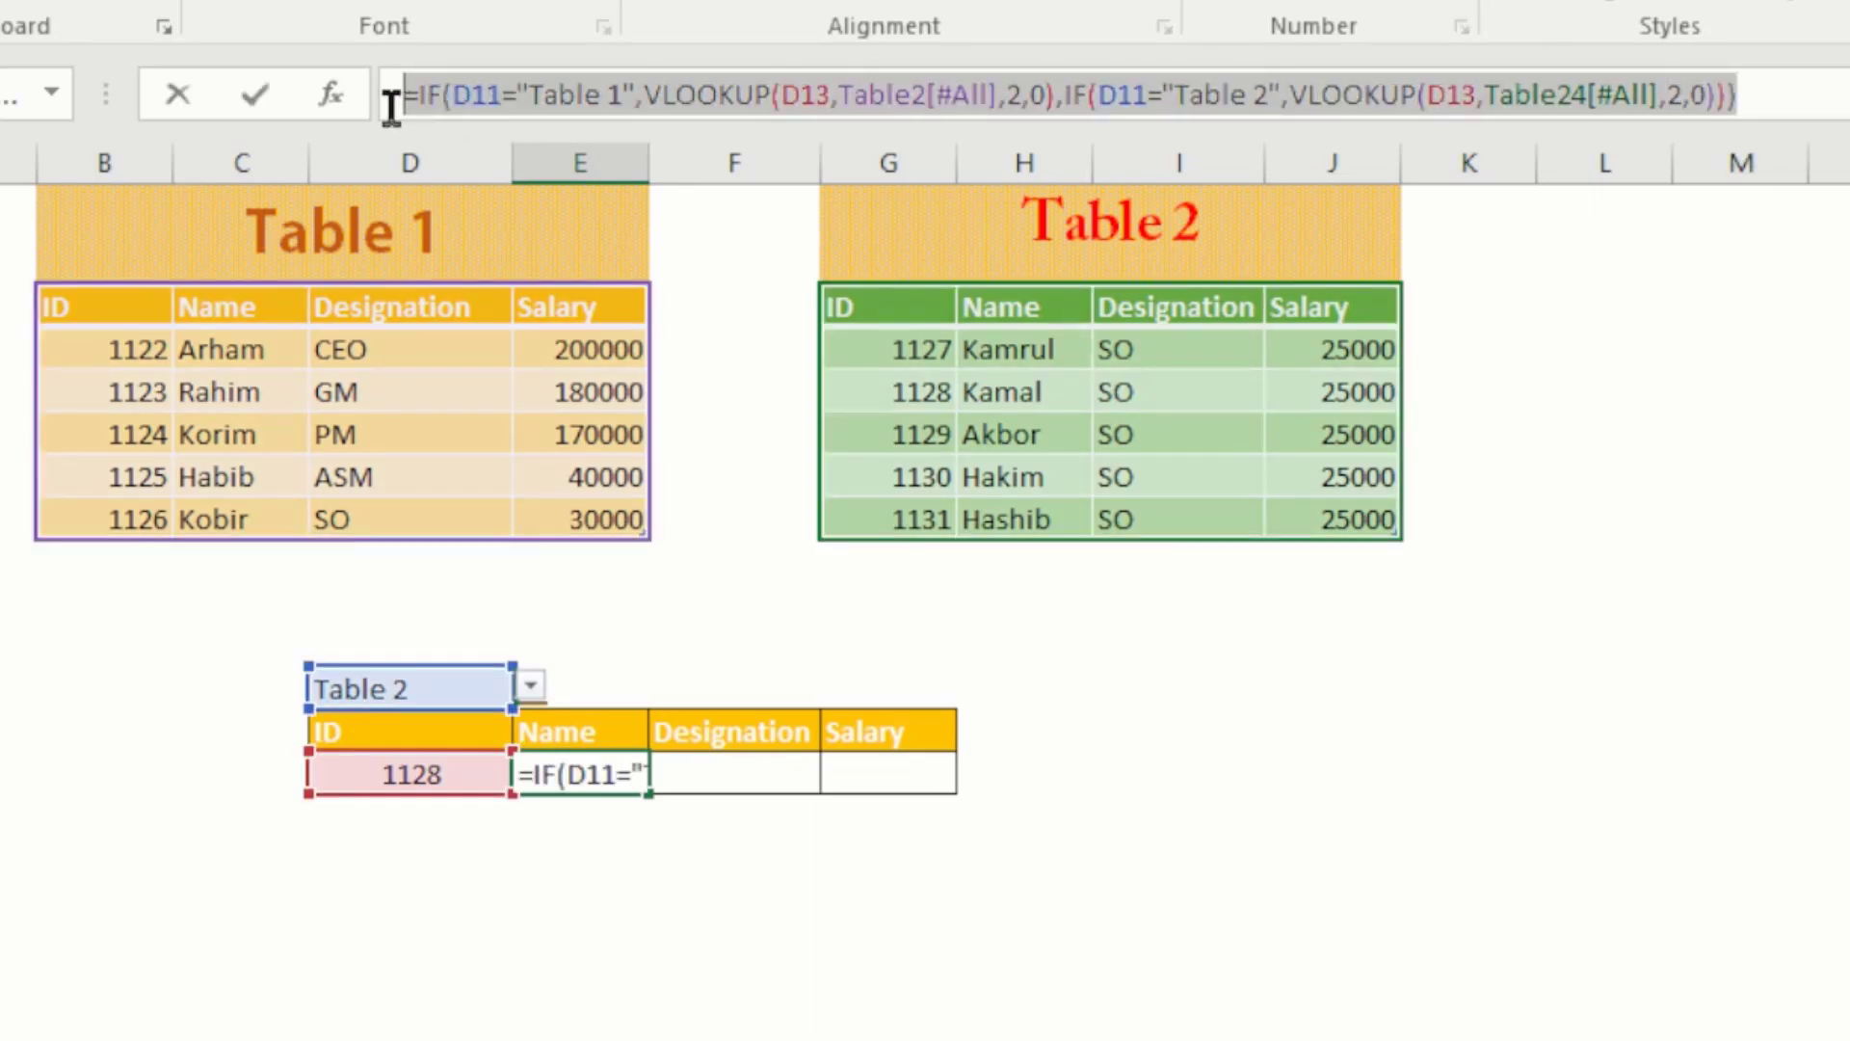
key("ctrl+c")
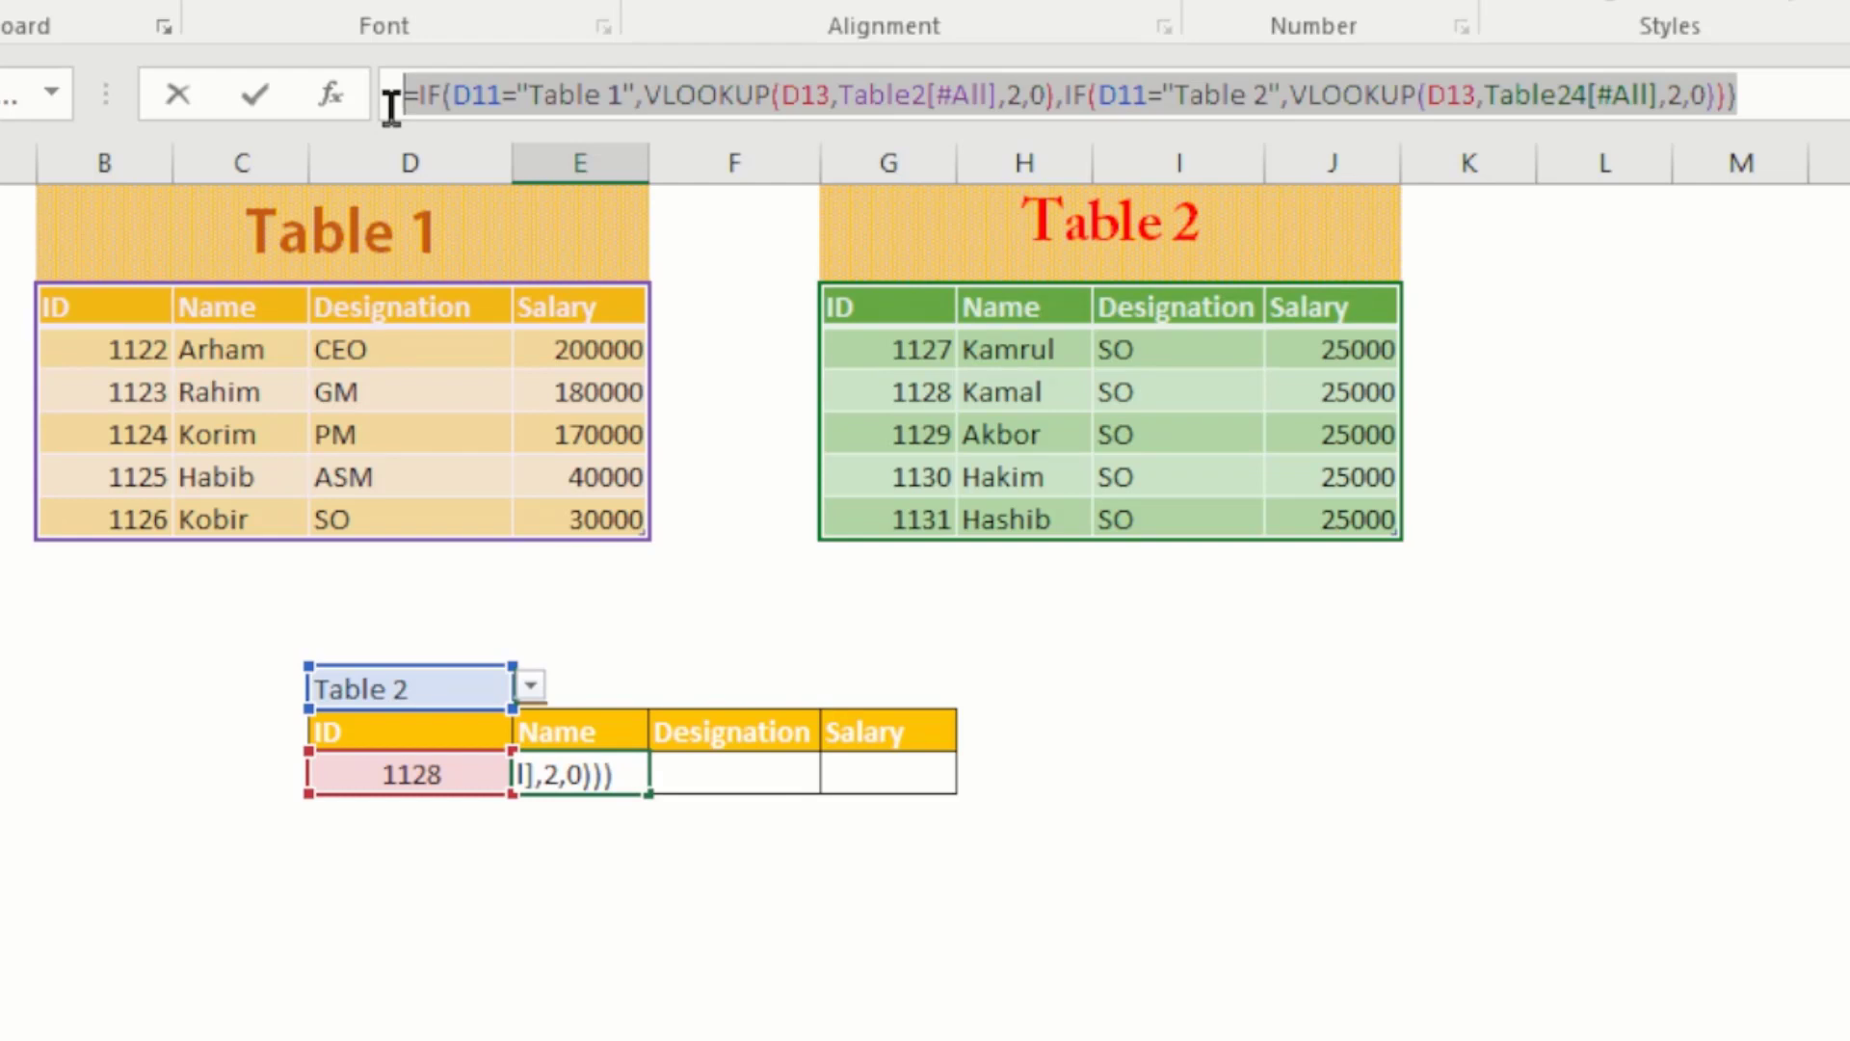
key("Escape")
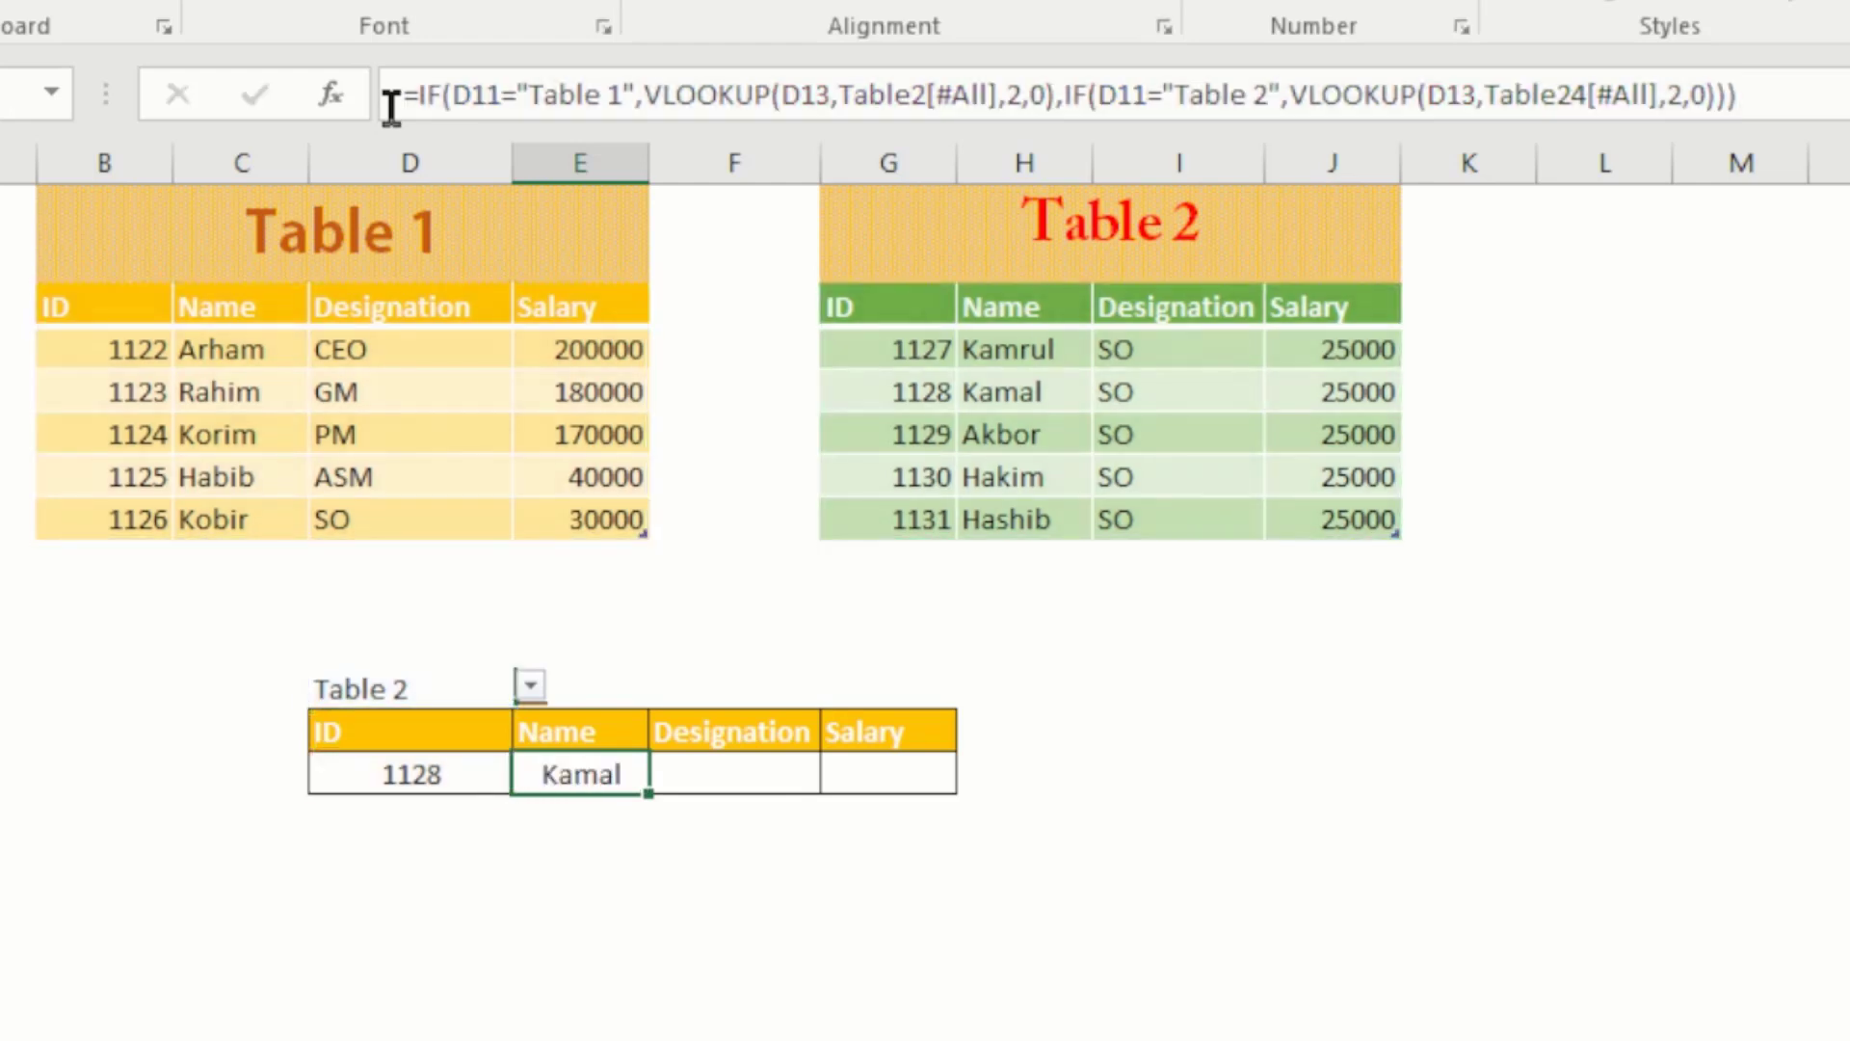
left_click(747, 763)
left_click(485, 83)
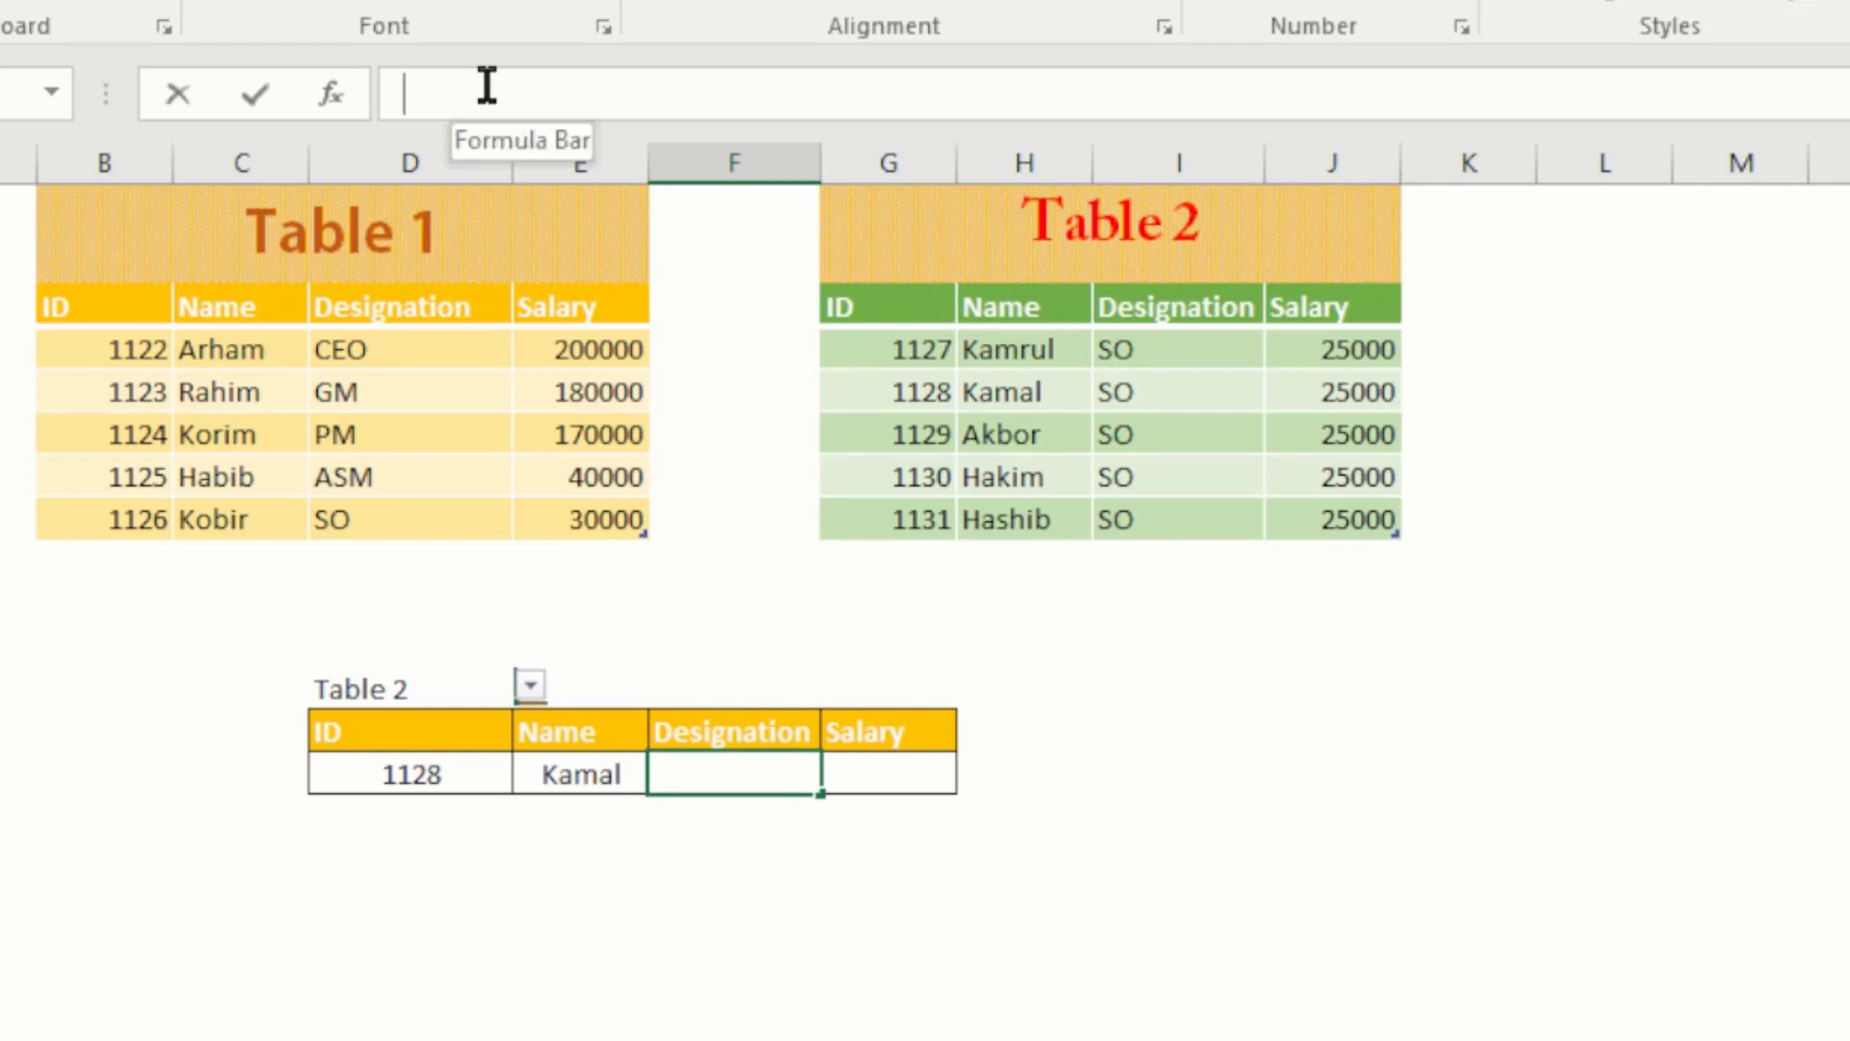
key("ctrl+v")
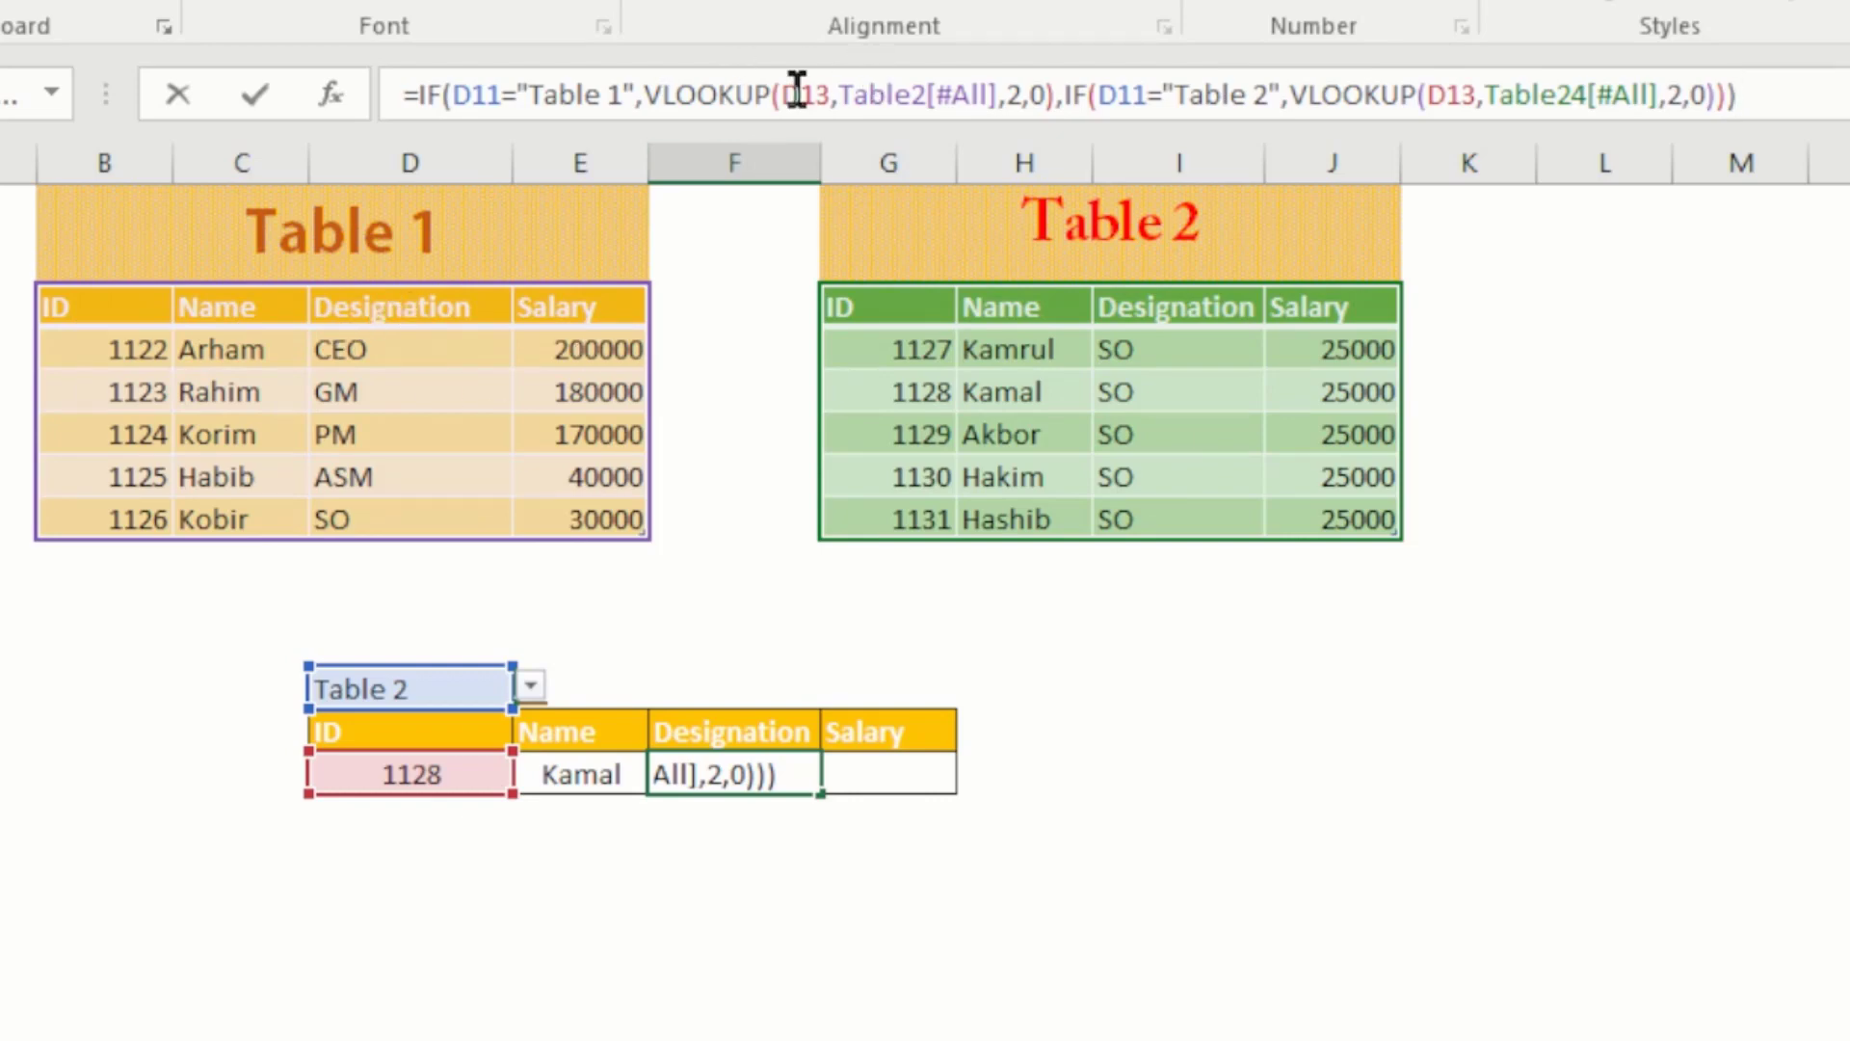
Step: Set the column index of both VLOOKUPs in the F13 formula to 3 and enter it
left_click(1024, 94)
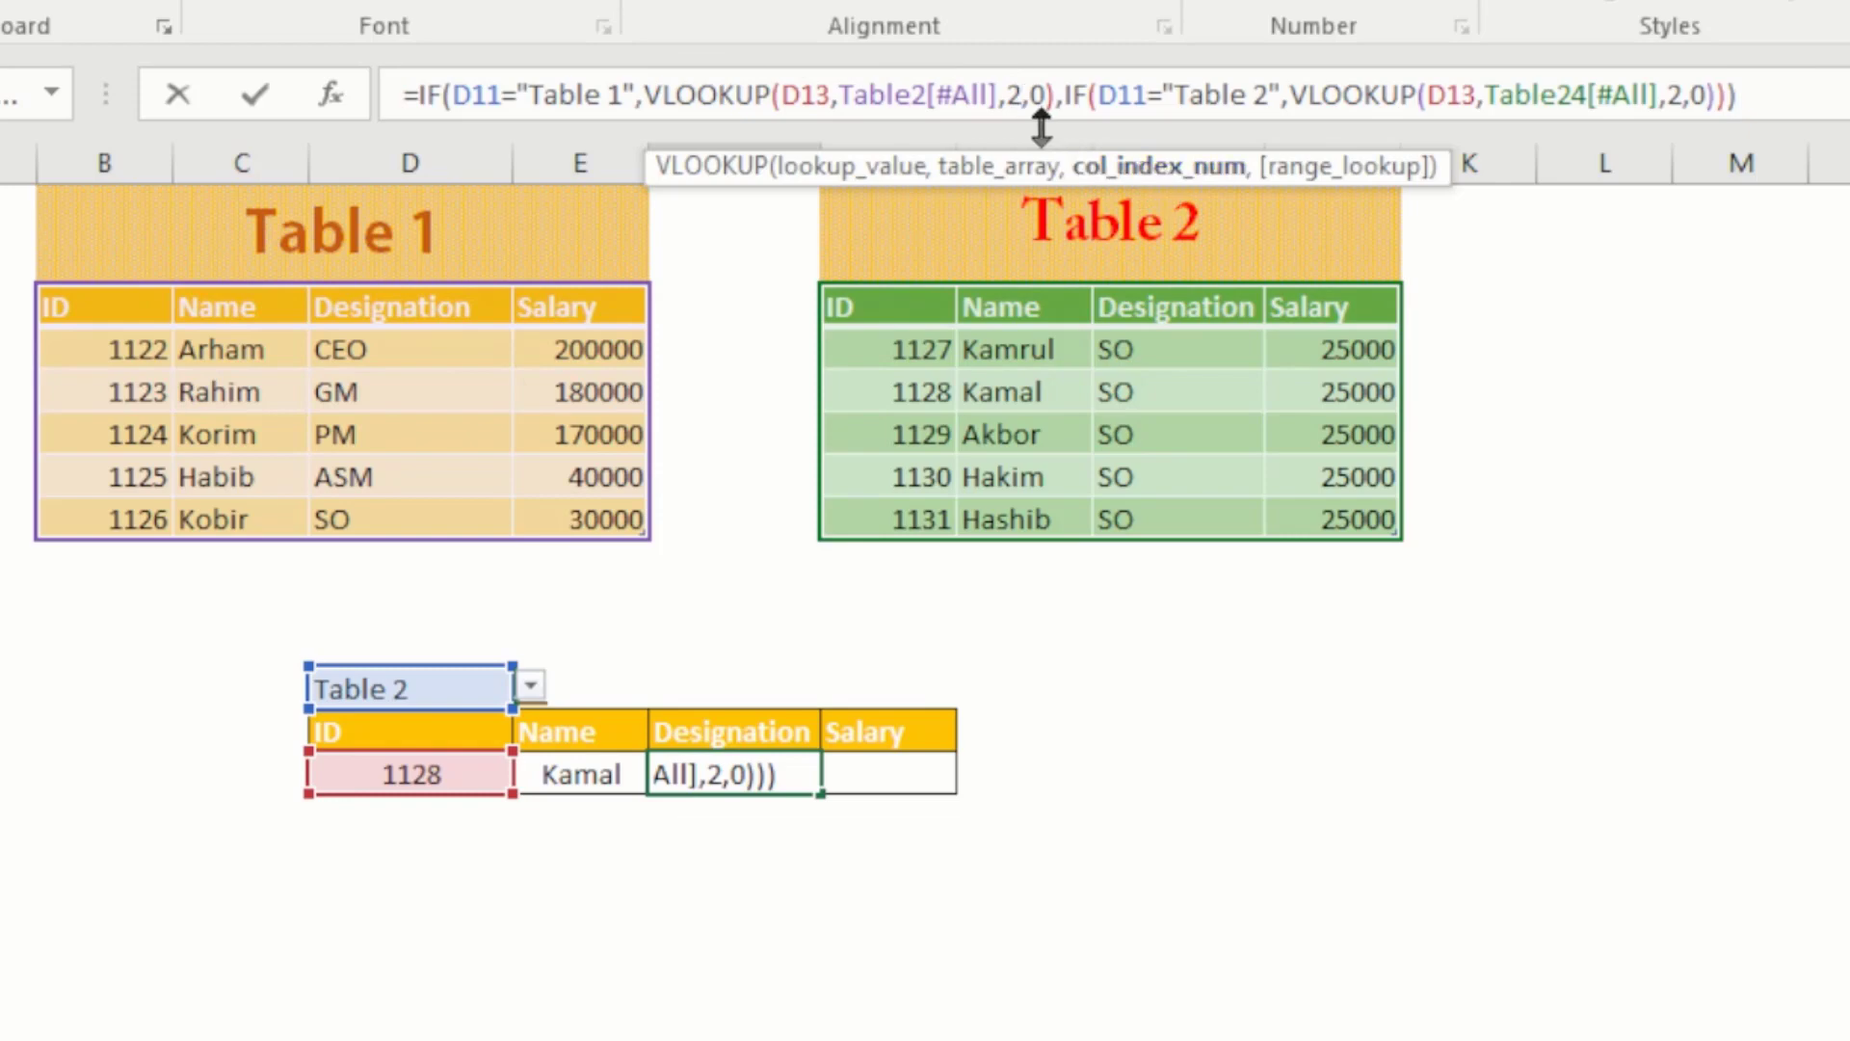
key("BackSpace")
type("3")
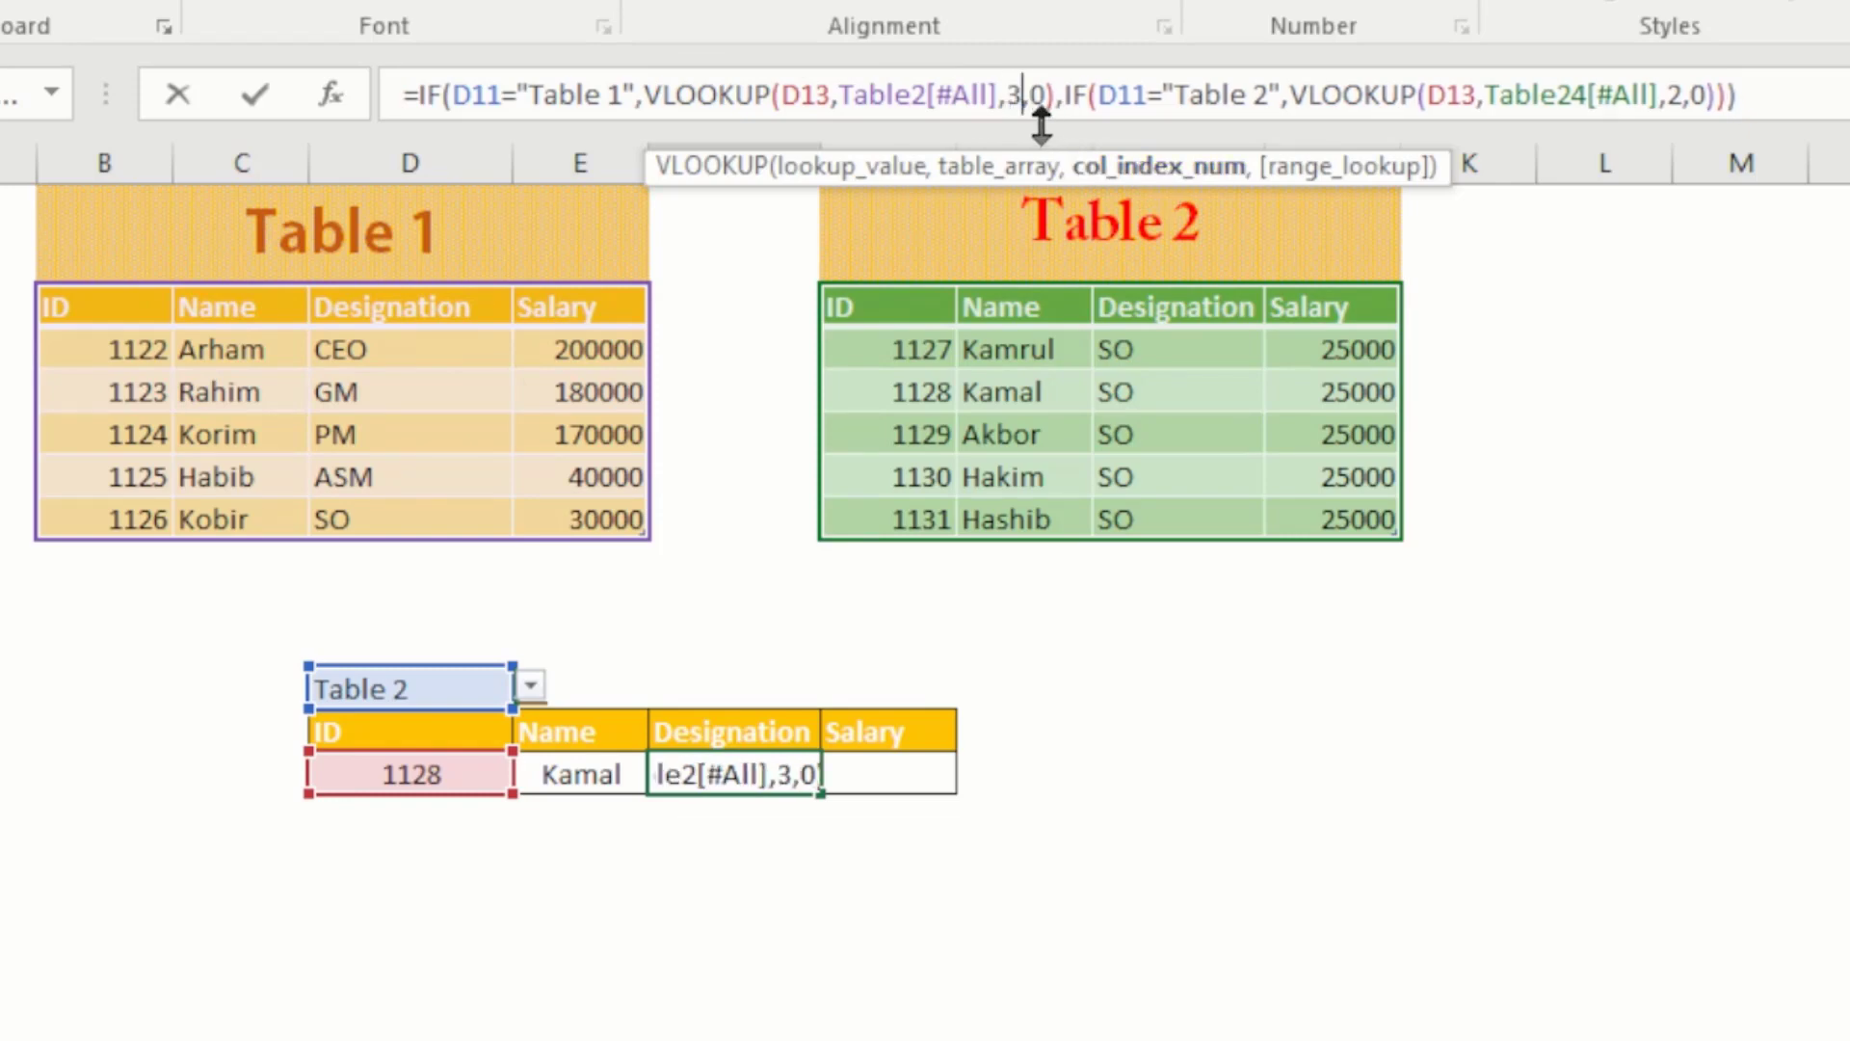
left_click(1681, 106)
key("BackSpace")
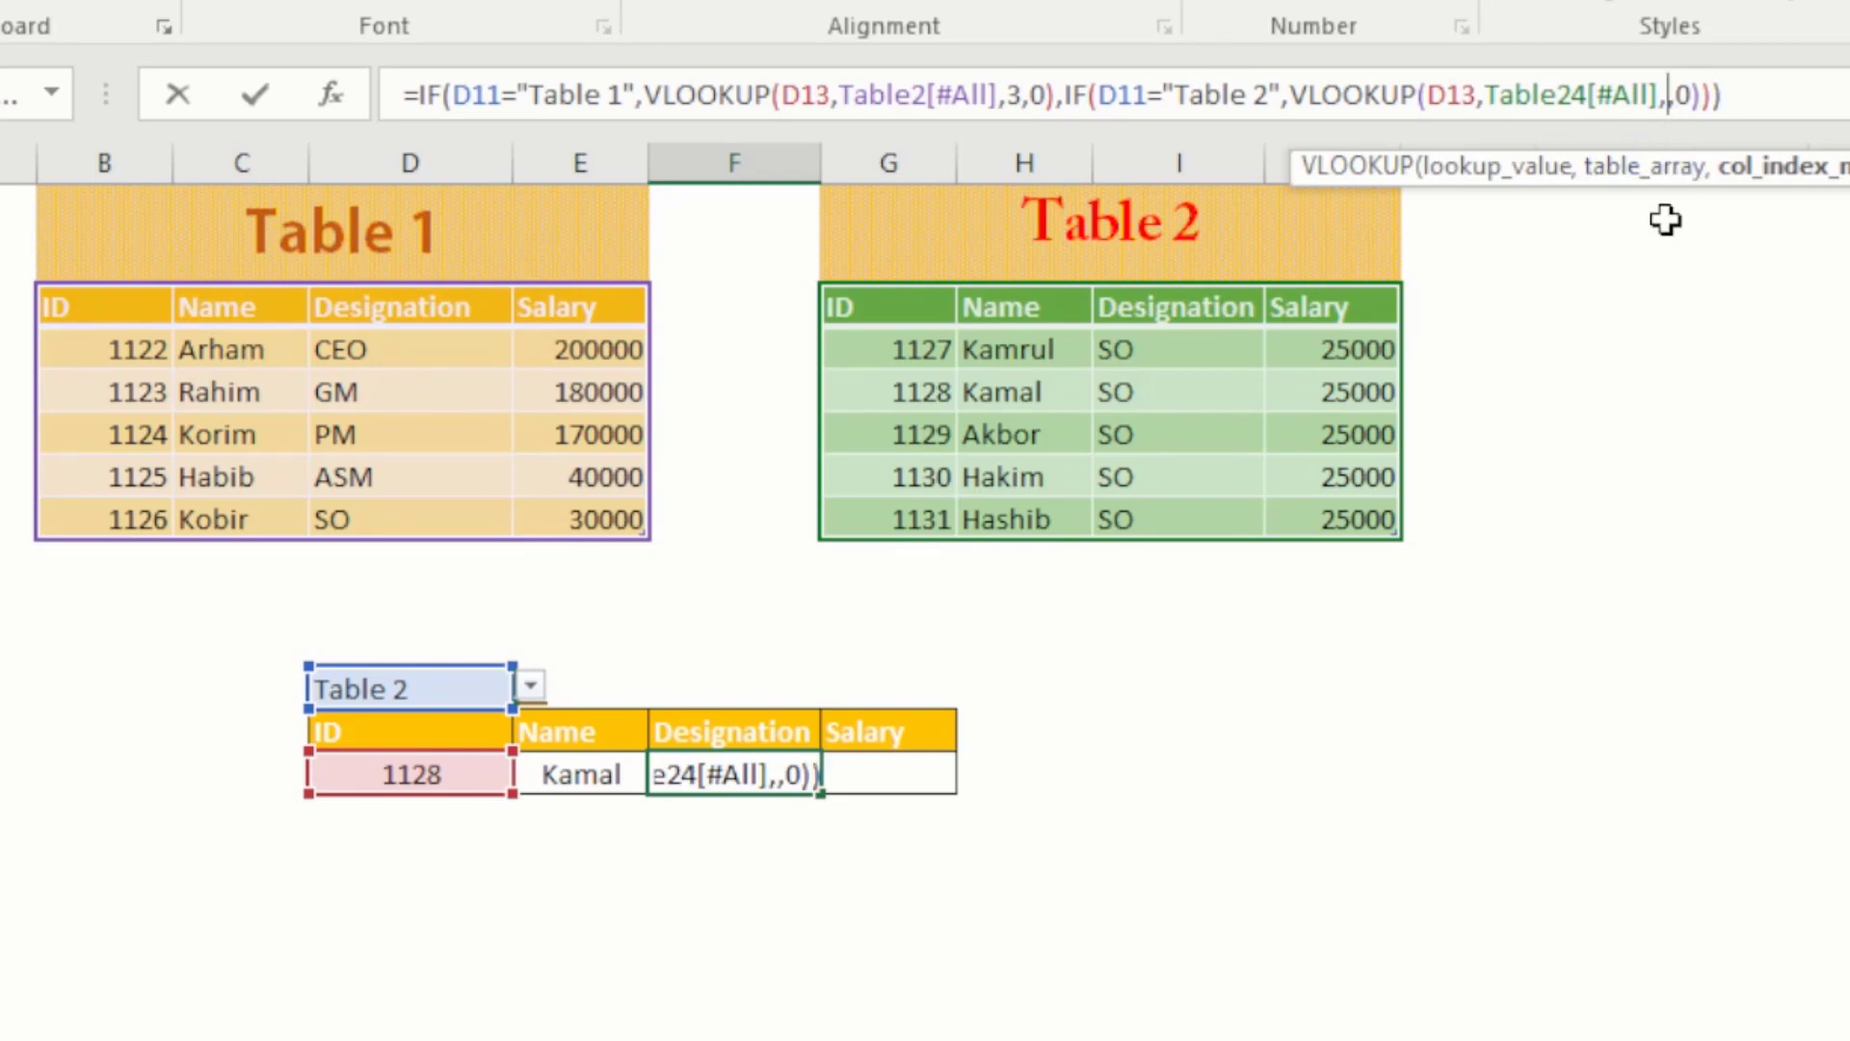
type("3")
key("Return")
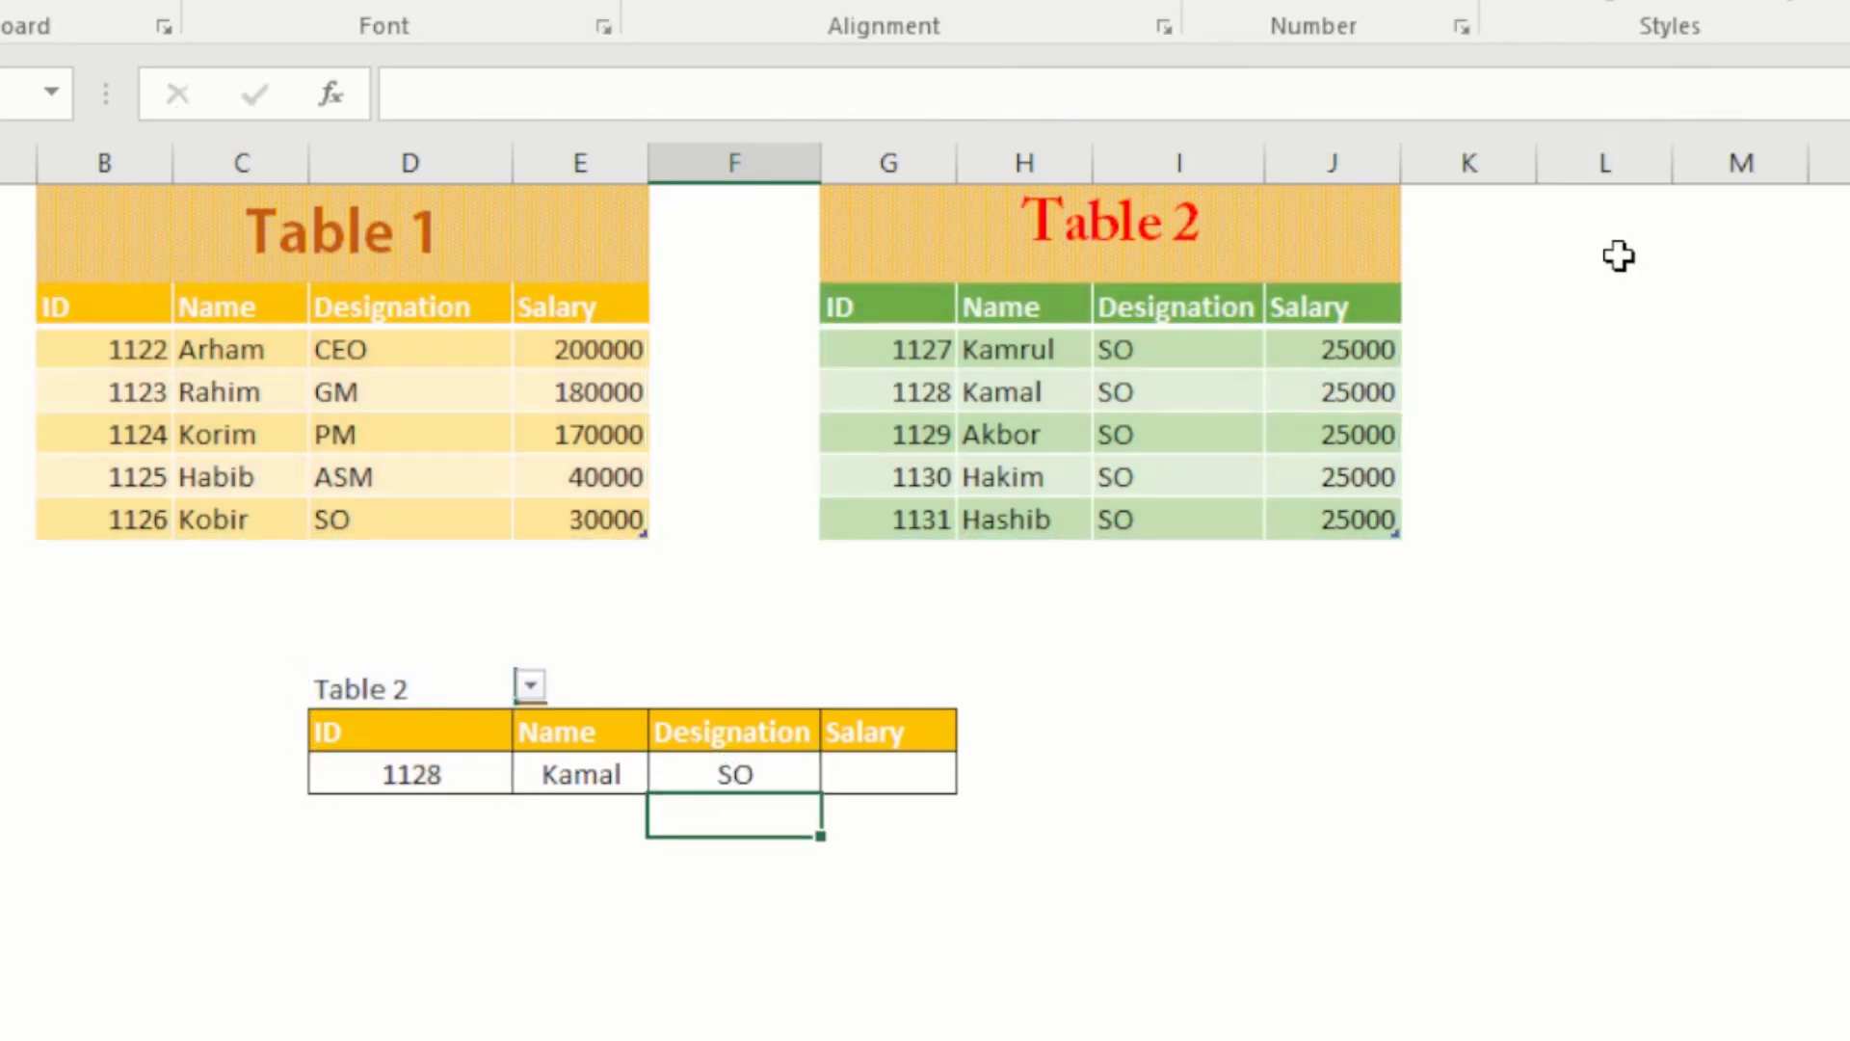
Step: Paste the copied formula into the Salary cell G13 and set the column index of both VLOOKUPs to 4
left_click(757, 771)
left_click(901, 771)
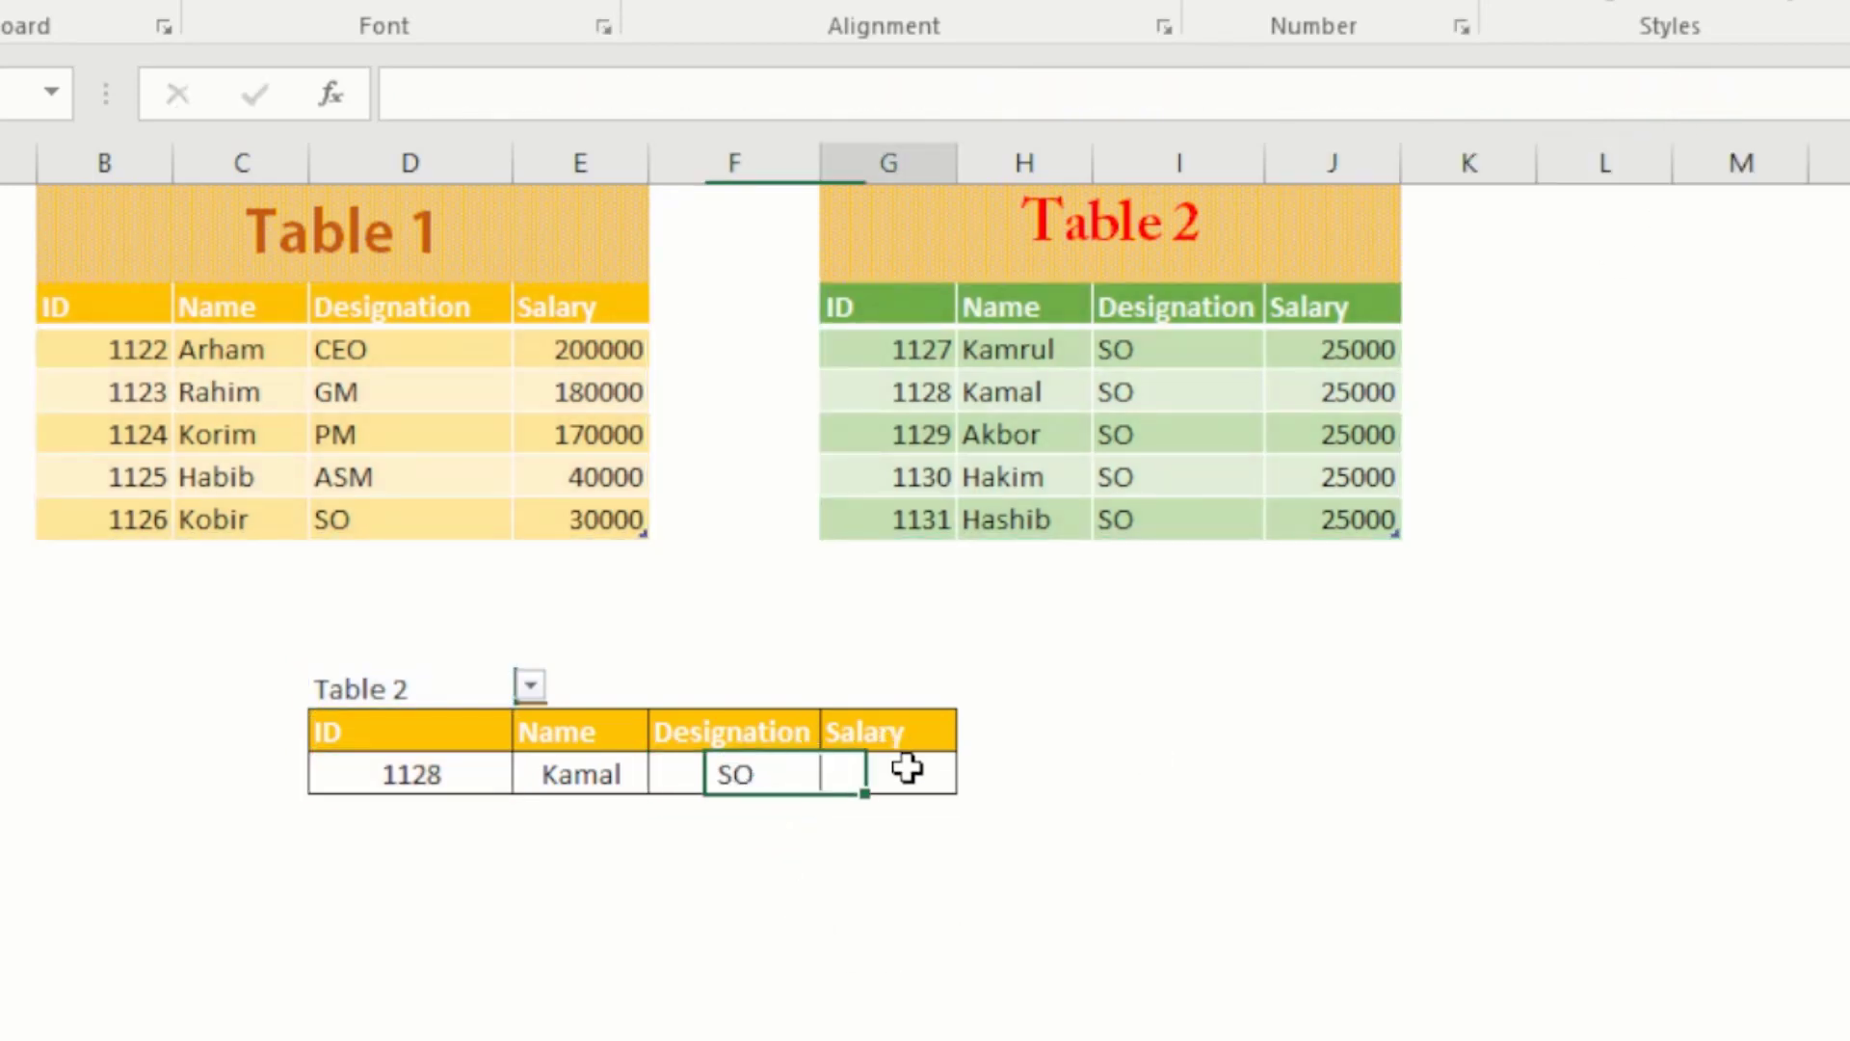
key("ctrl+v")
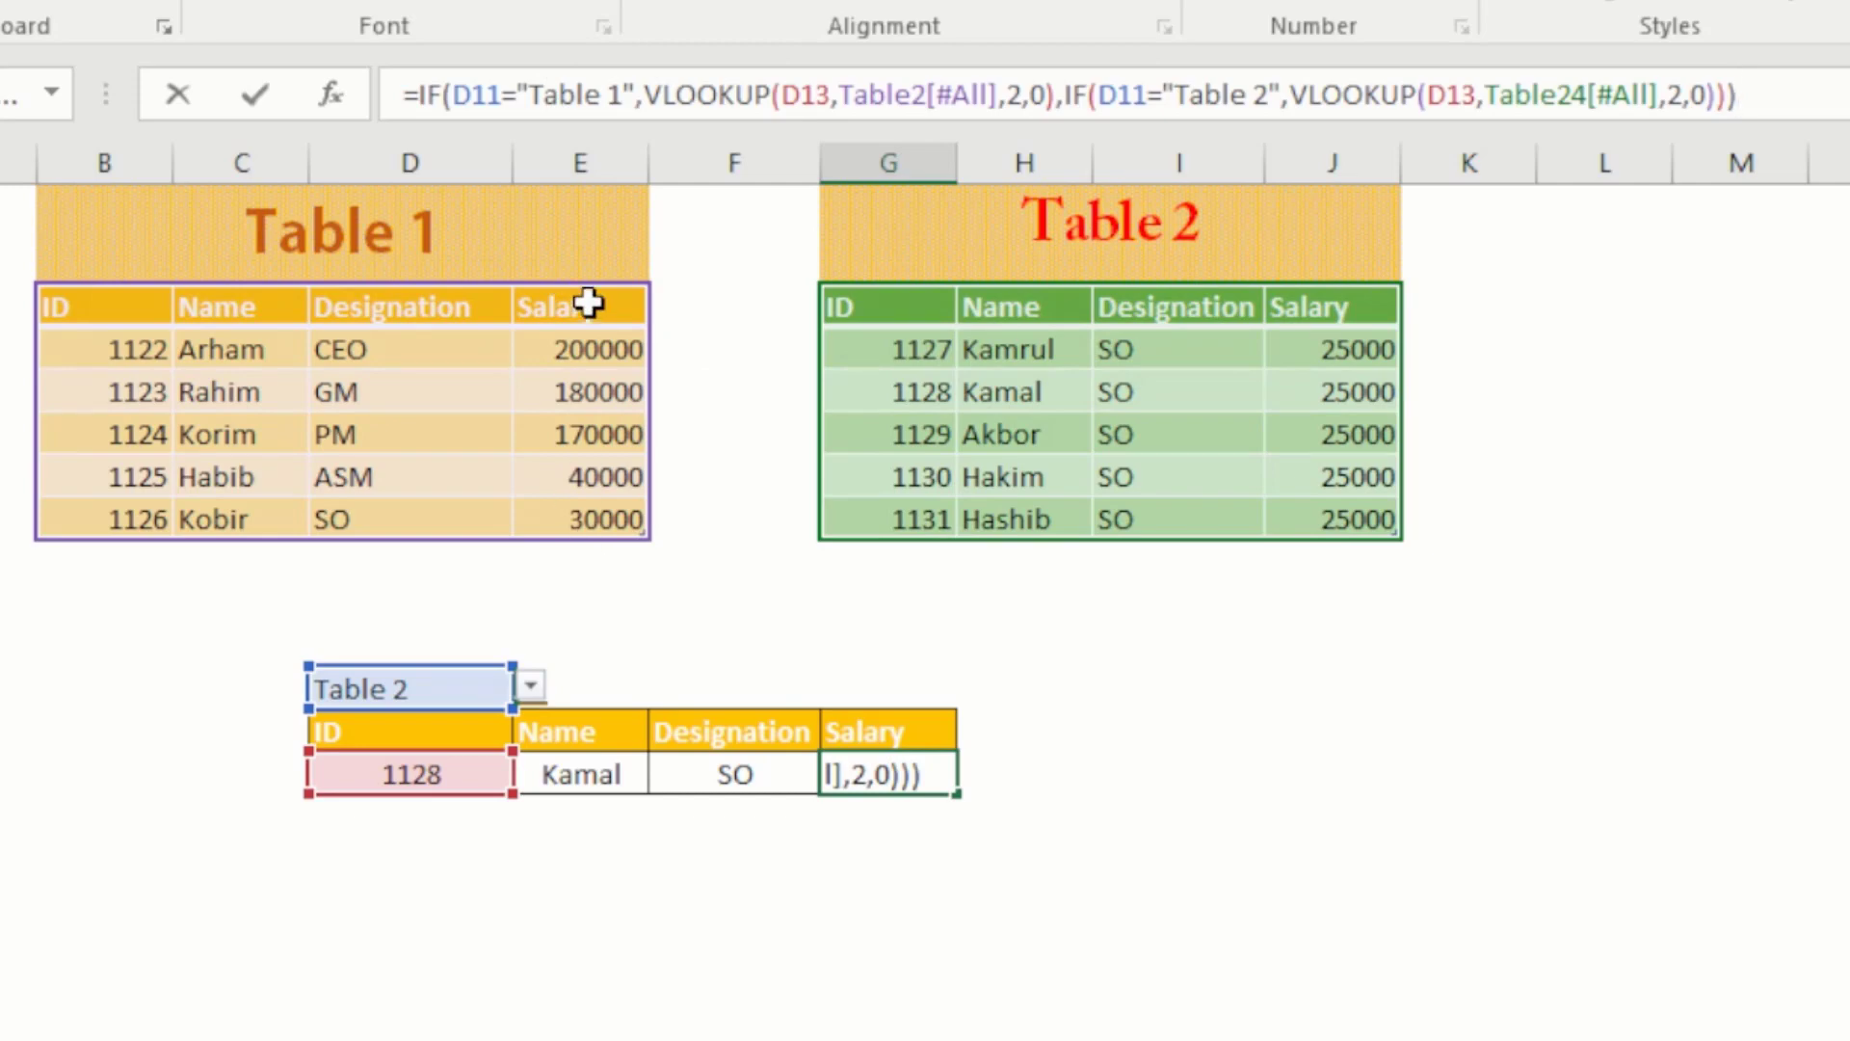
left_click(1010, 95)
key("Delete")
type("4")
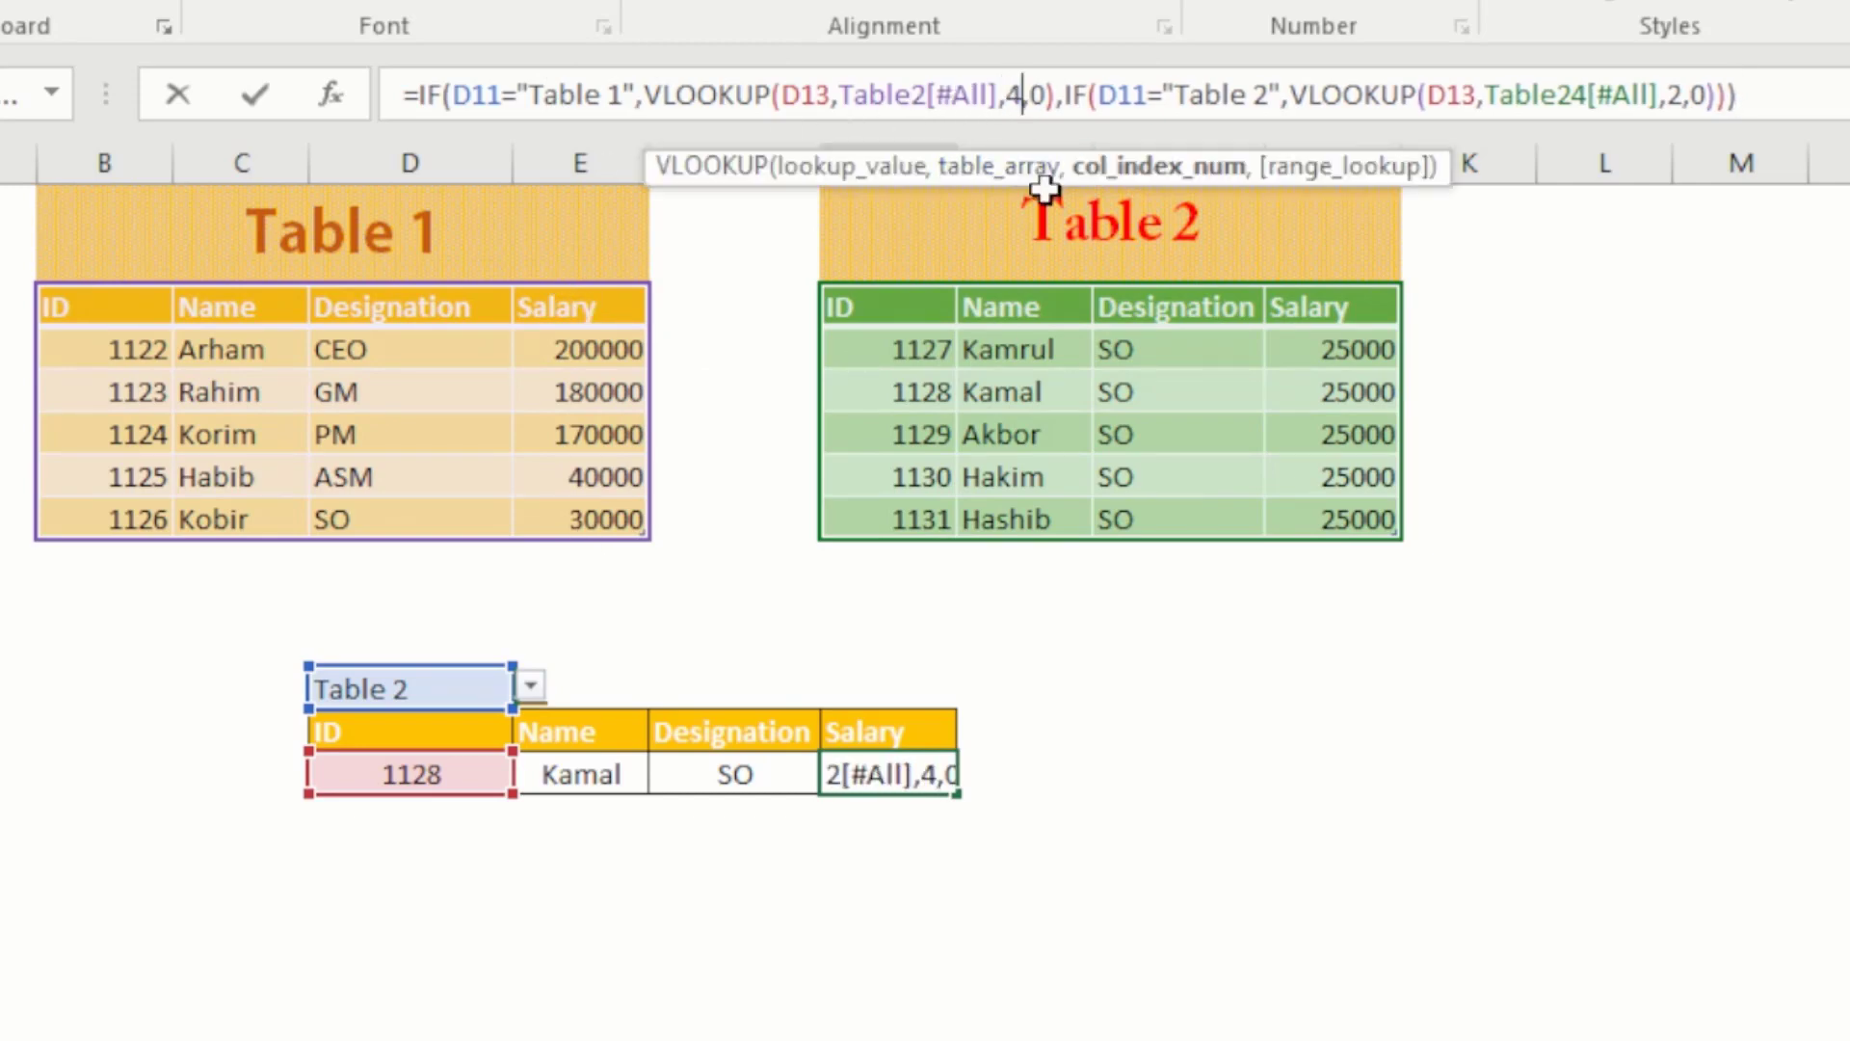
left_click(1683, 94)
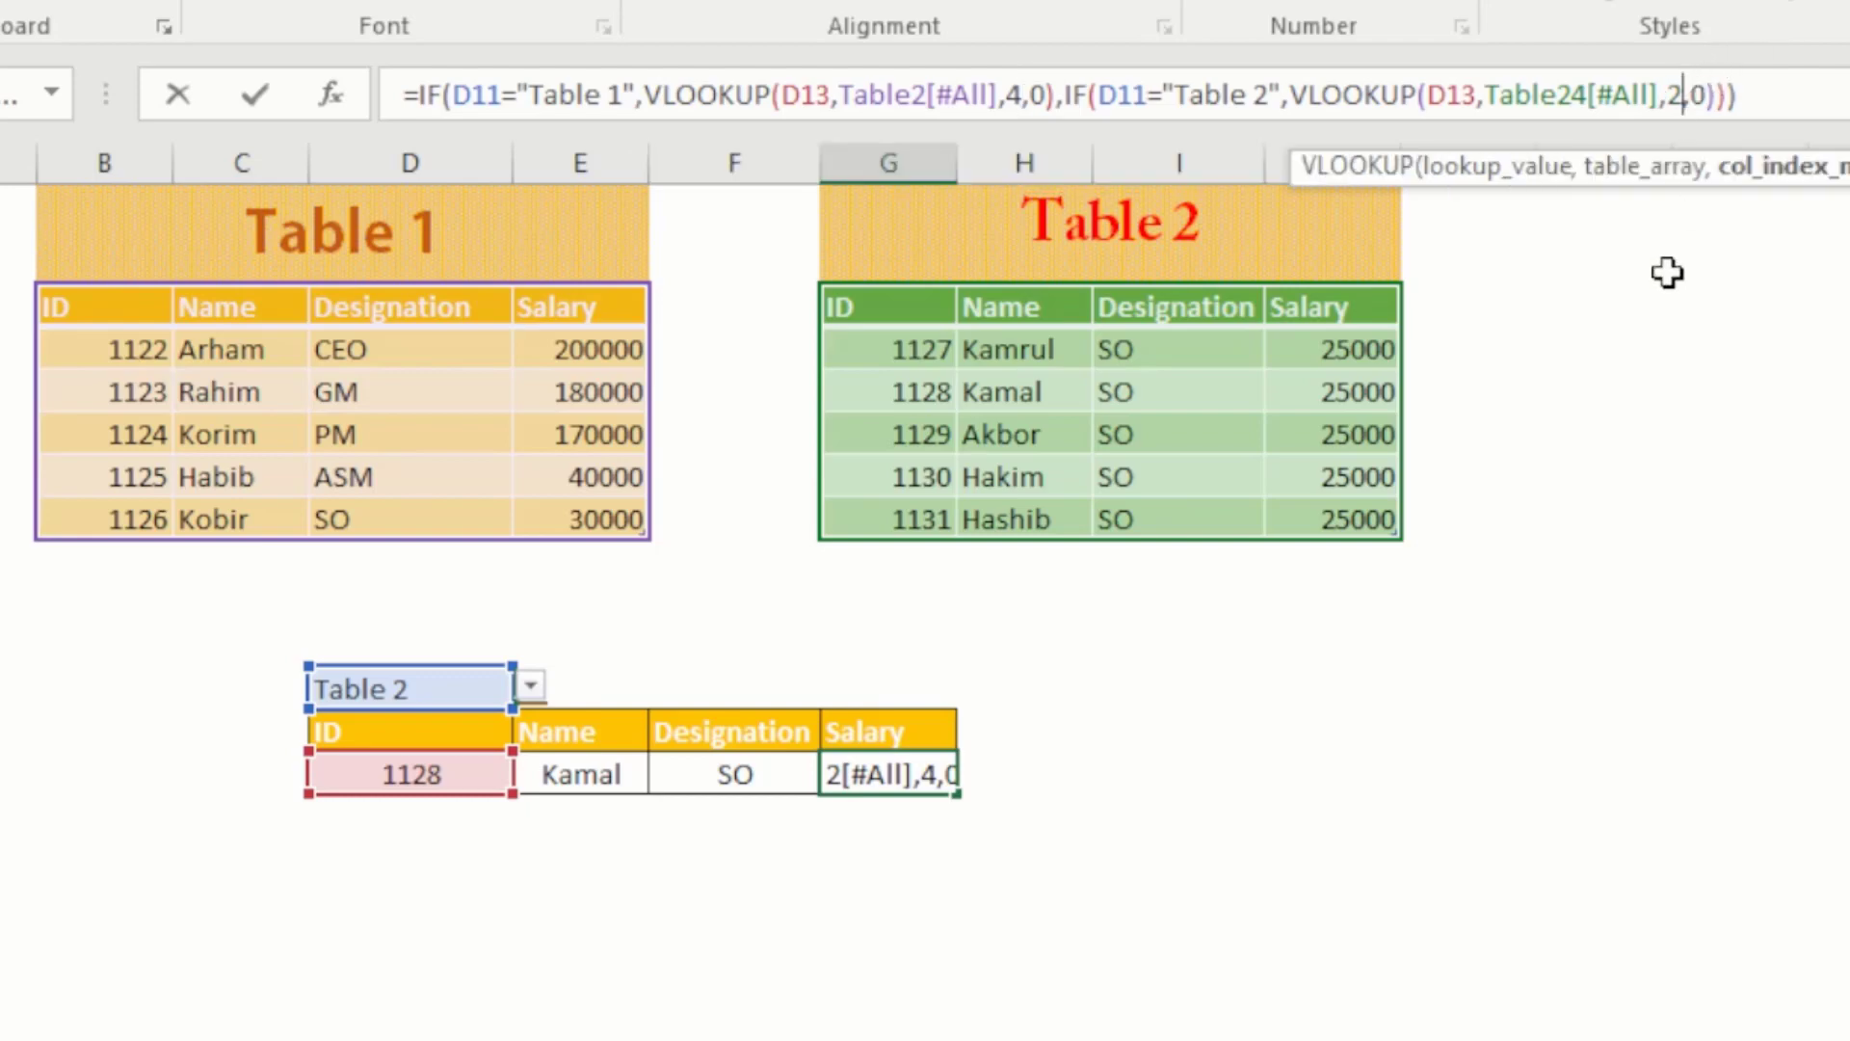
key("BackSpace")
type("4")
key("Return")
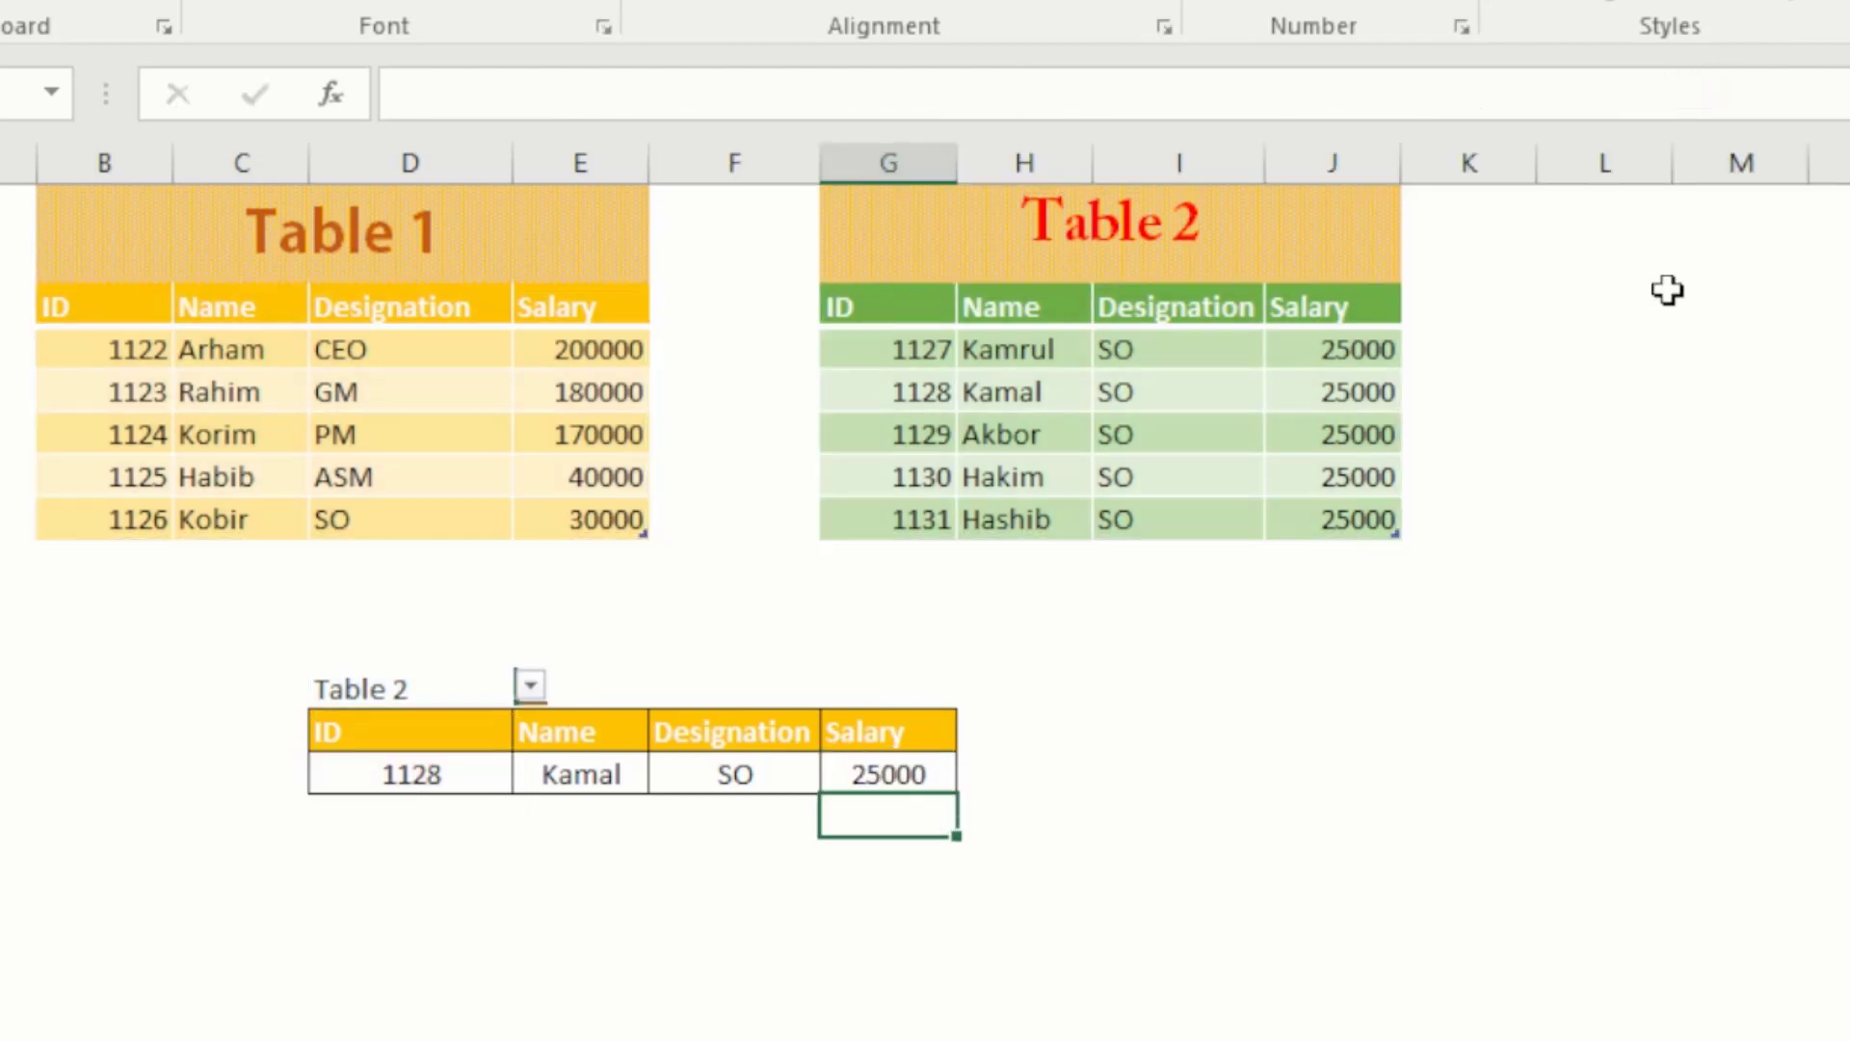
Step: Keep Table 2 as the selected table in D11 and set the lookup ID in D13 to 1129
left_click(709, 720)
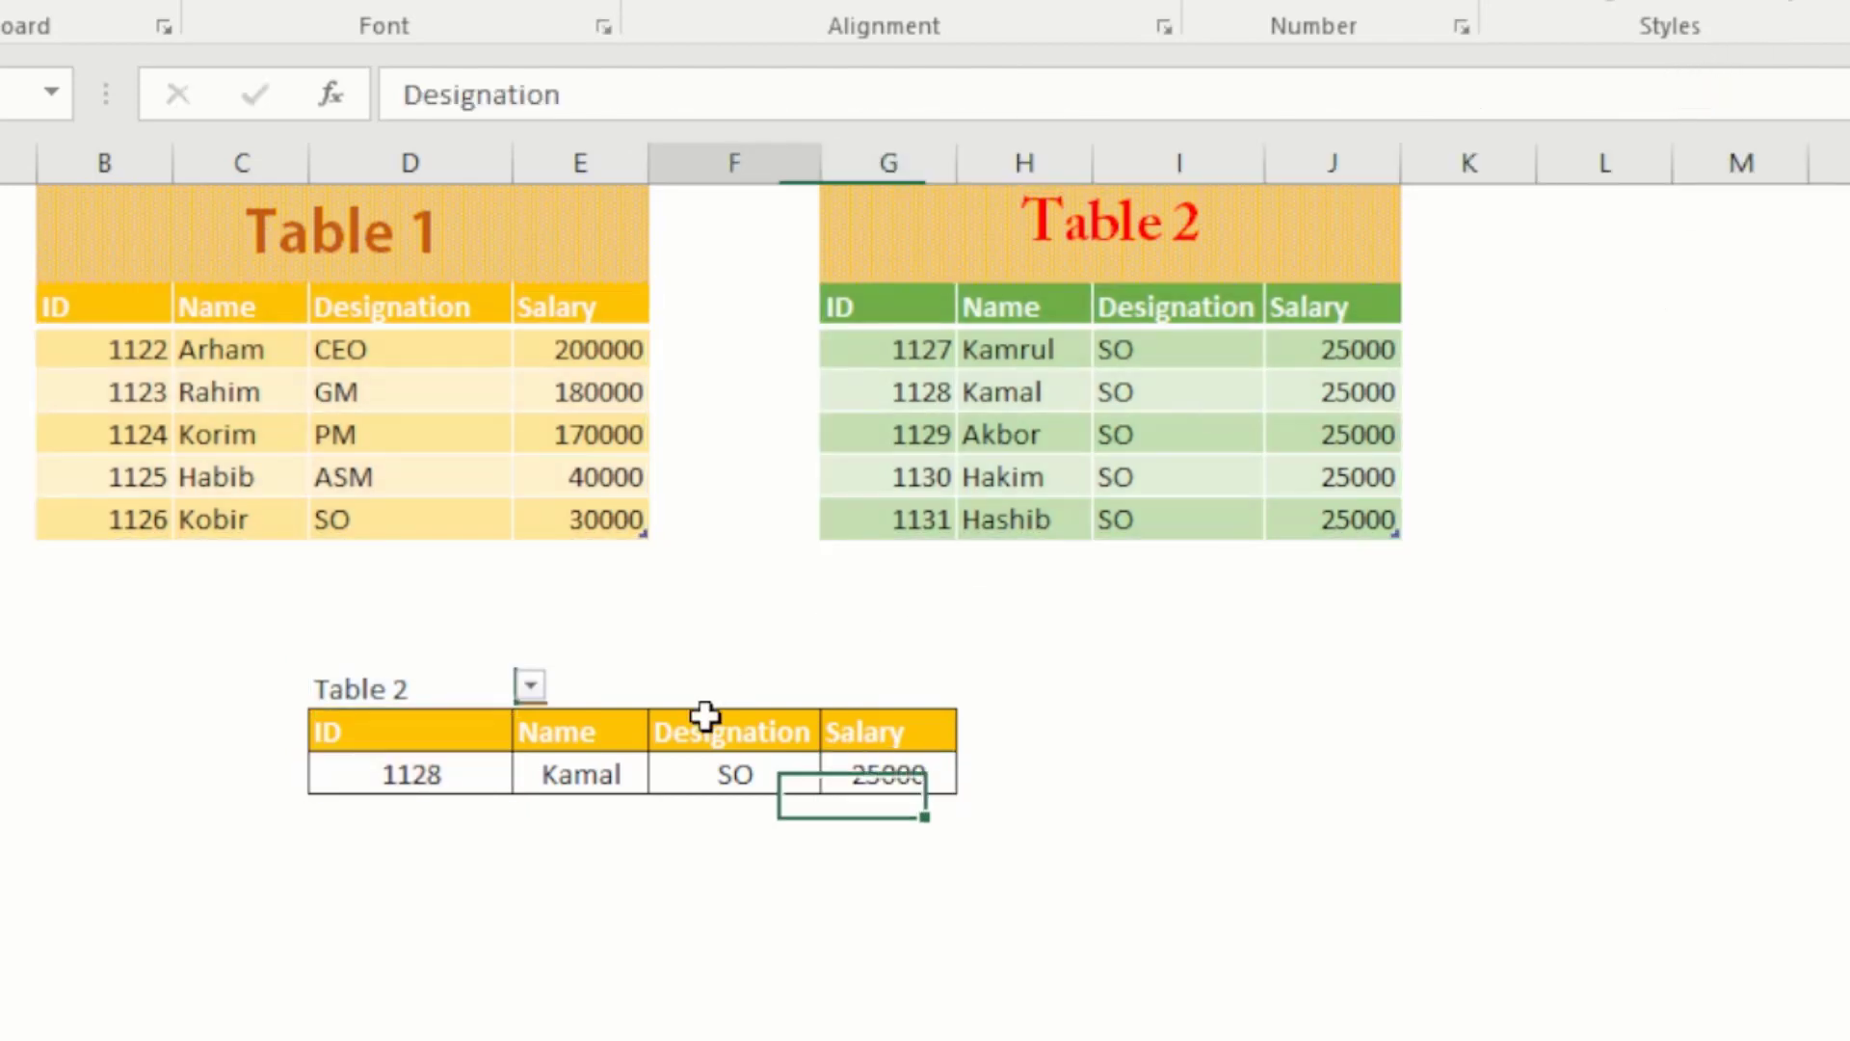
left_click(512, 690)
left_click(532, 688)
left_click(531, 688)
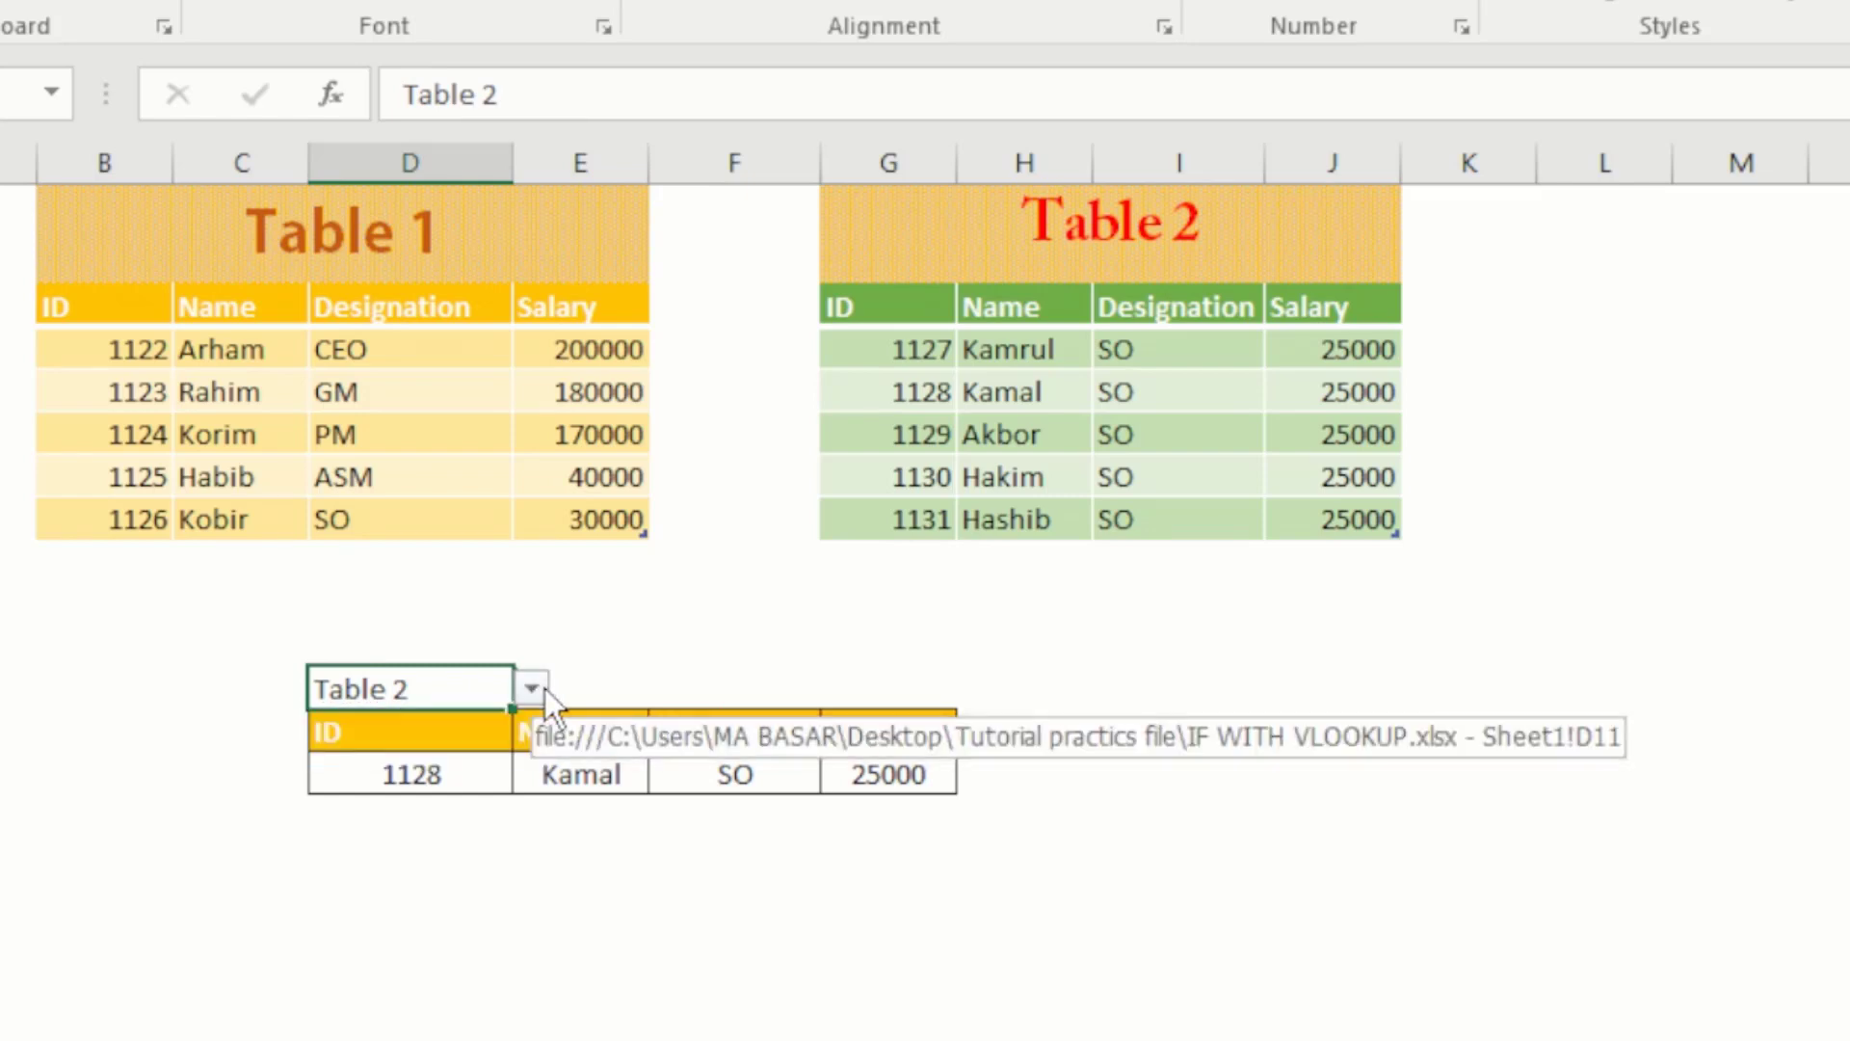
left_click(396, 772)
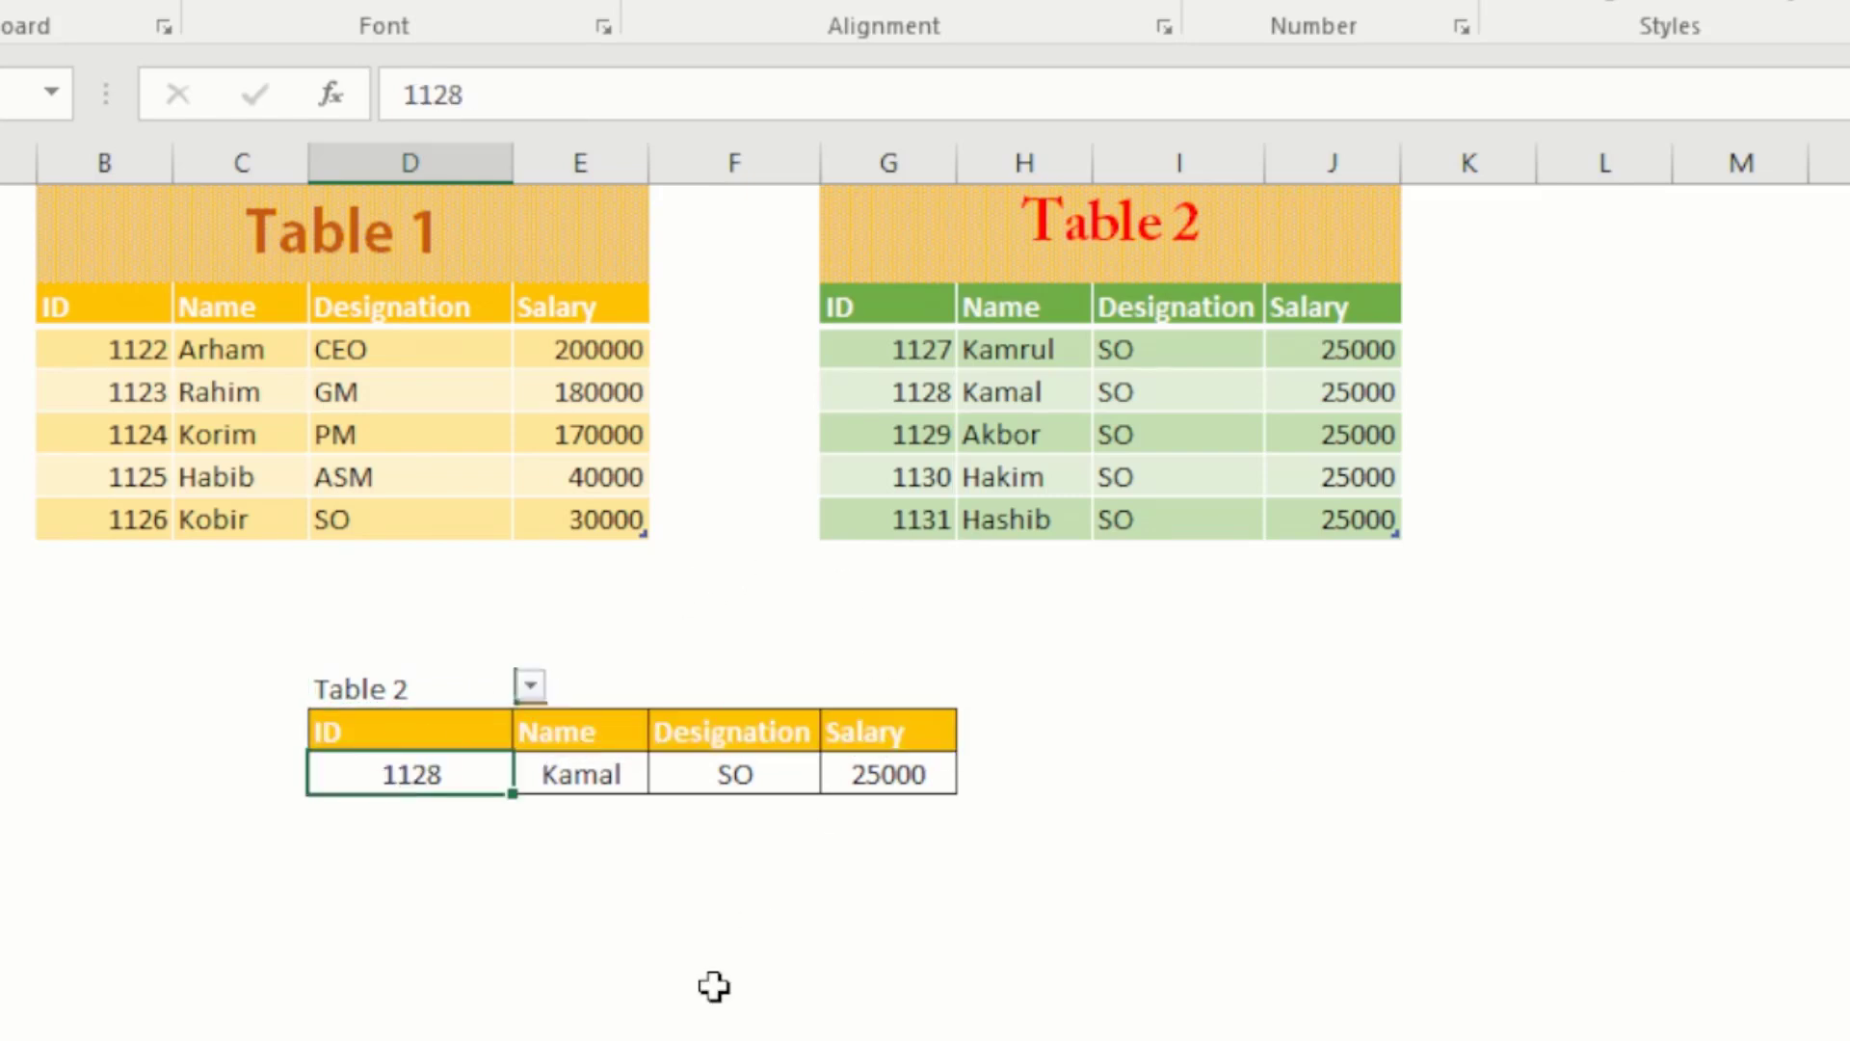
type("112")
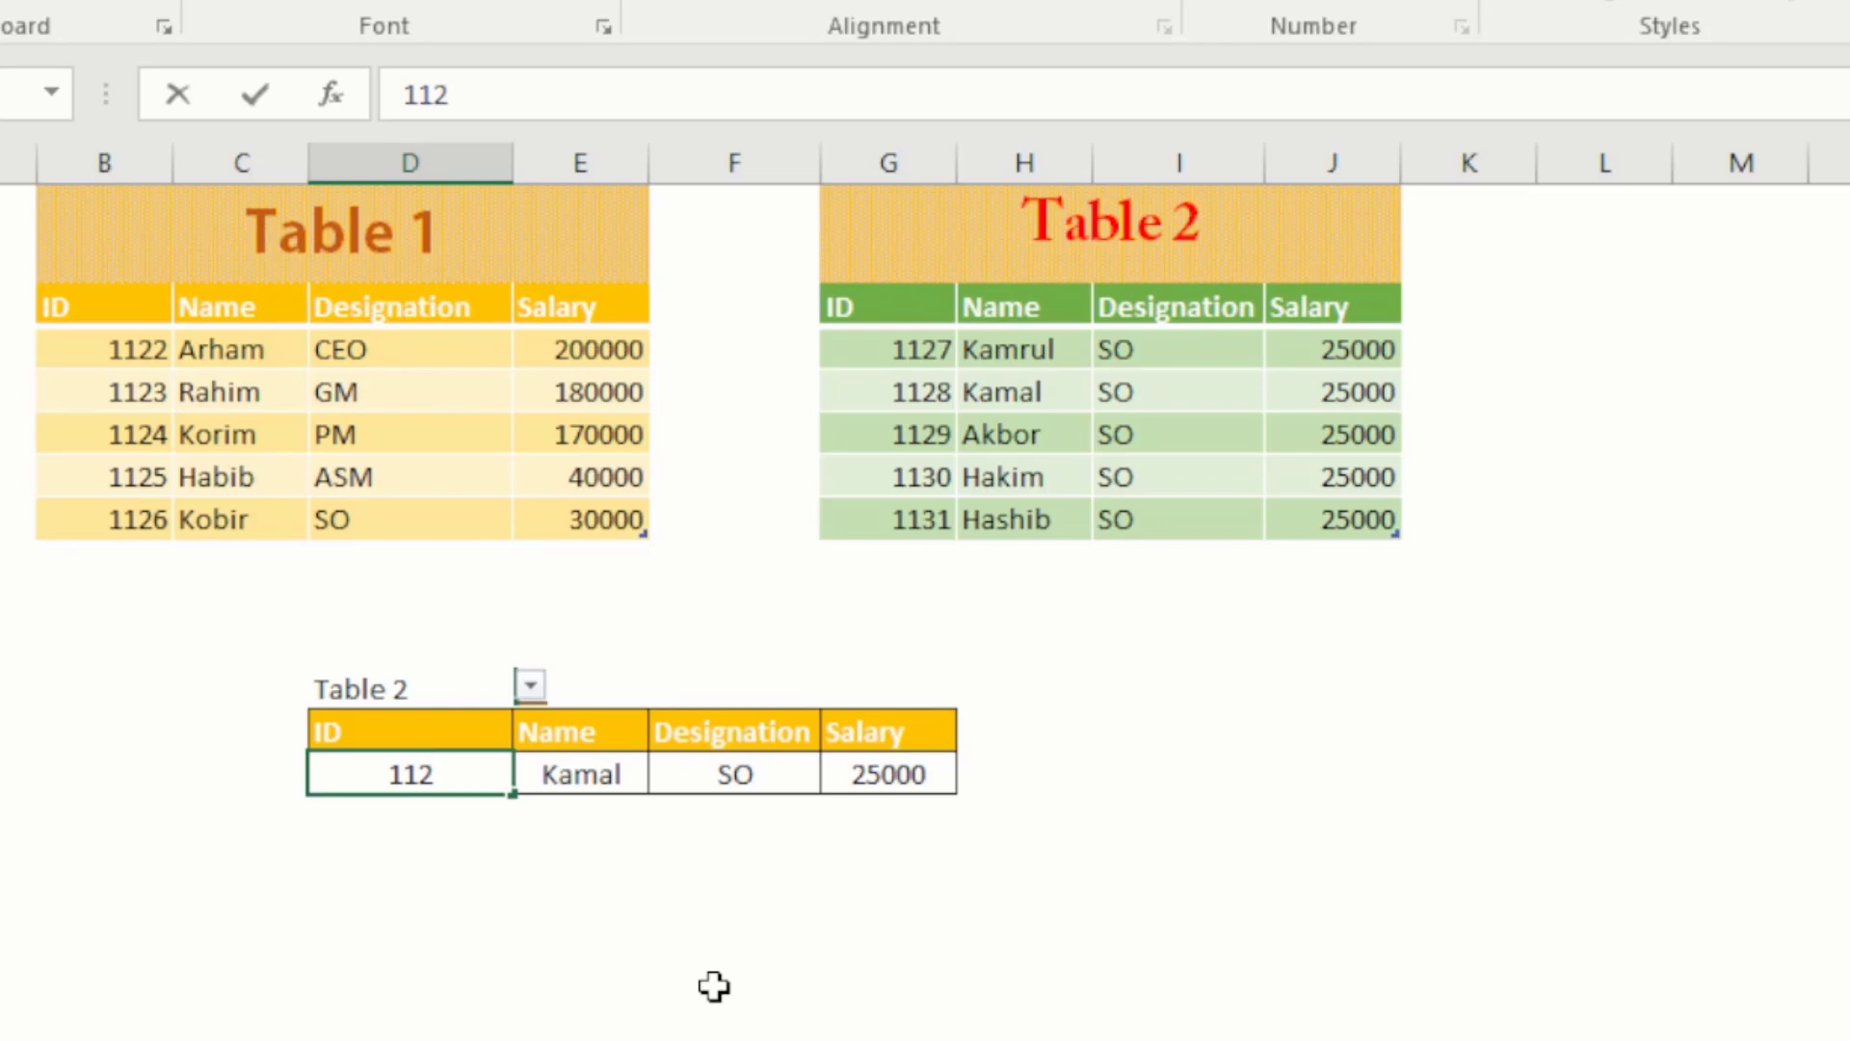
type("9")
key("Return")
Step: Compare the returned name, designation and salary for ID 1129 with that ID's row in Table 2
left_click(584, 785)
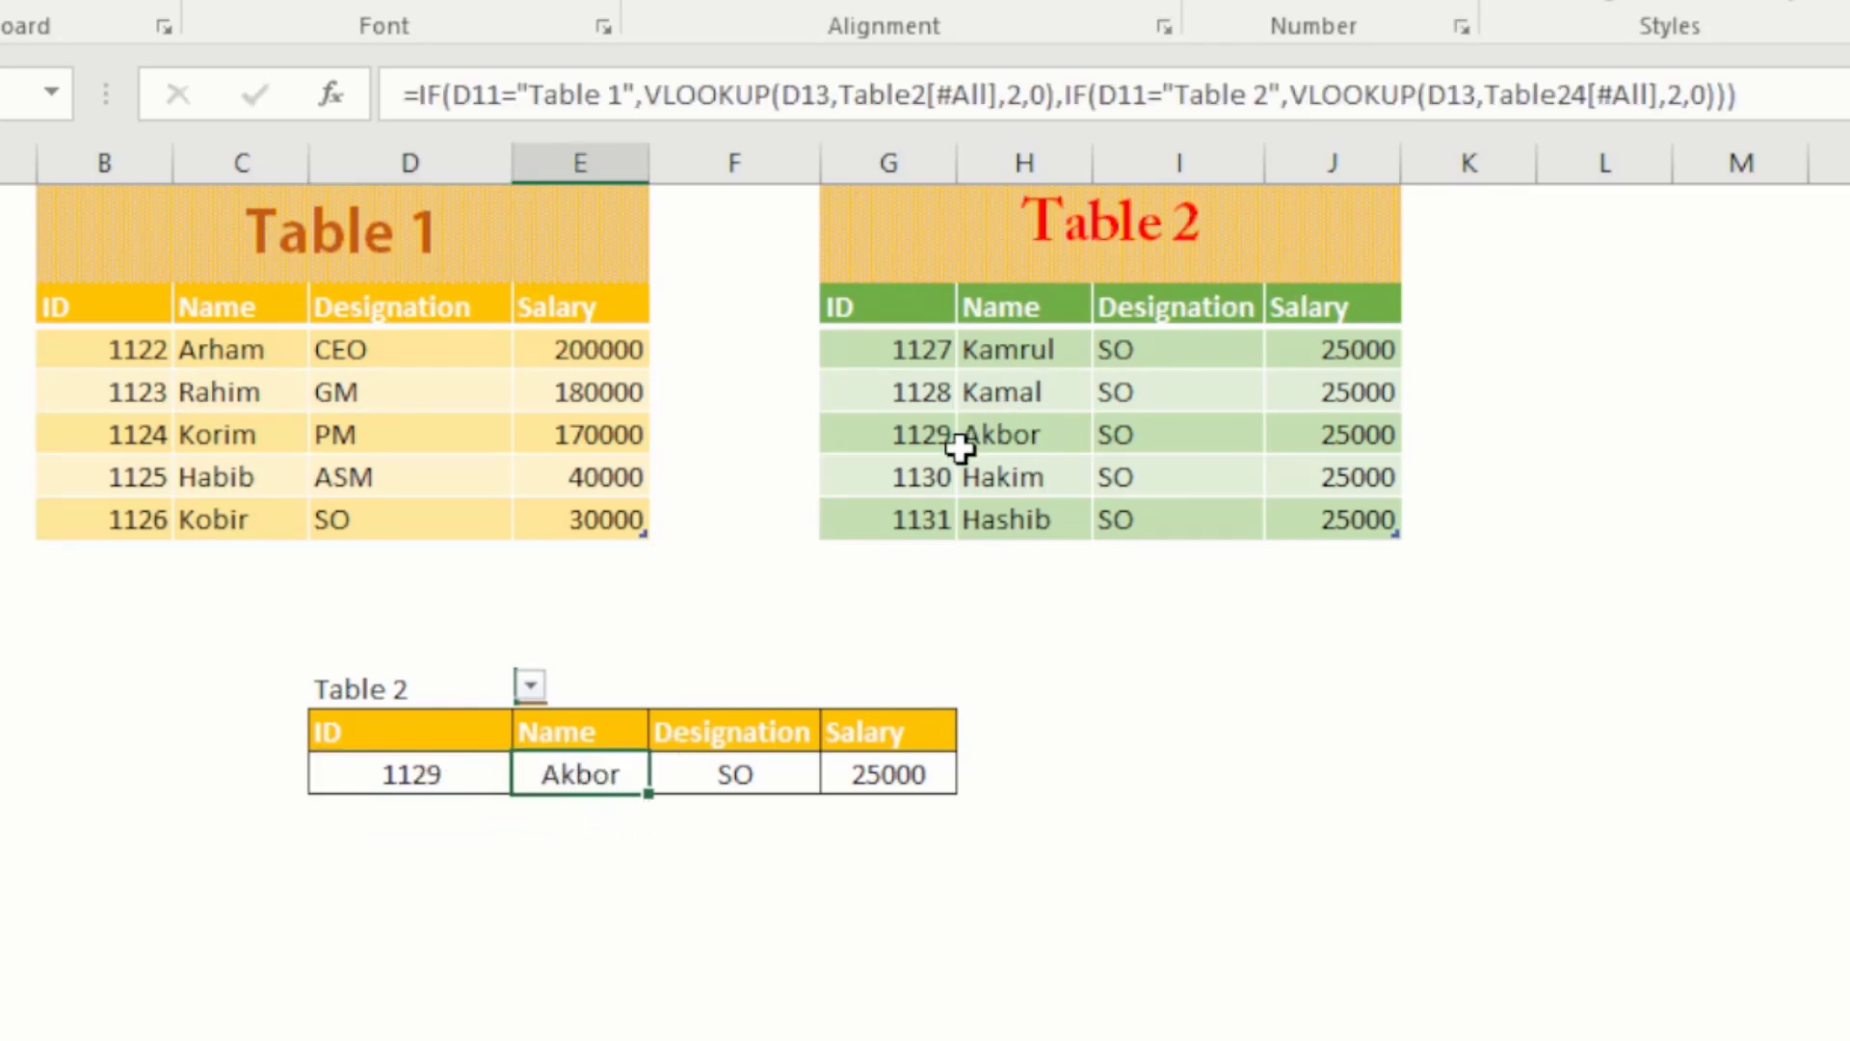
left_click(922, 439)
left_click(1058, 433)
left_click(1363, 426)
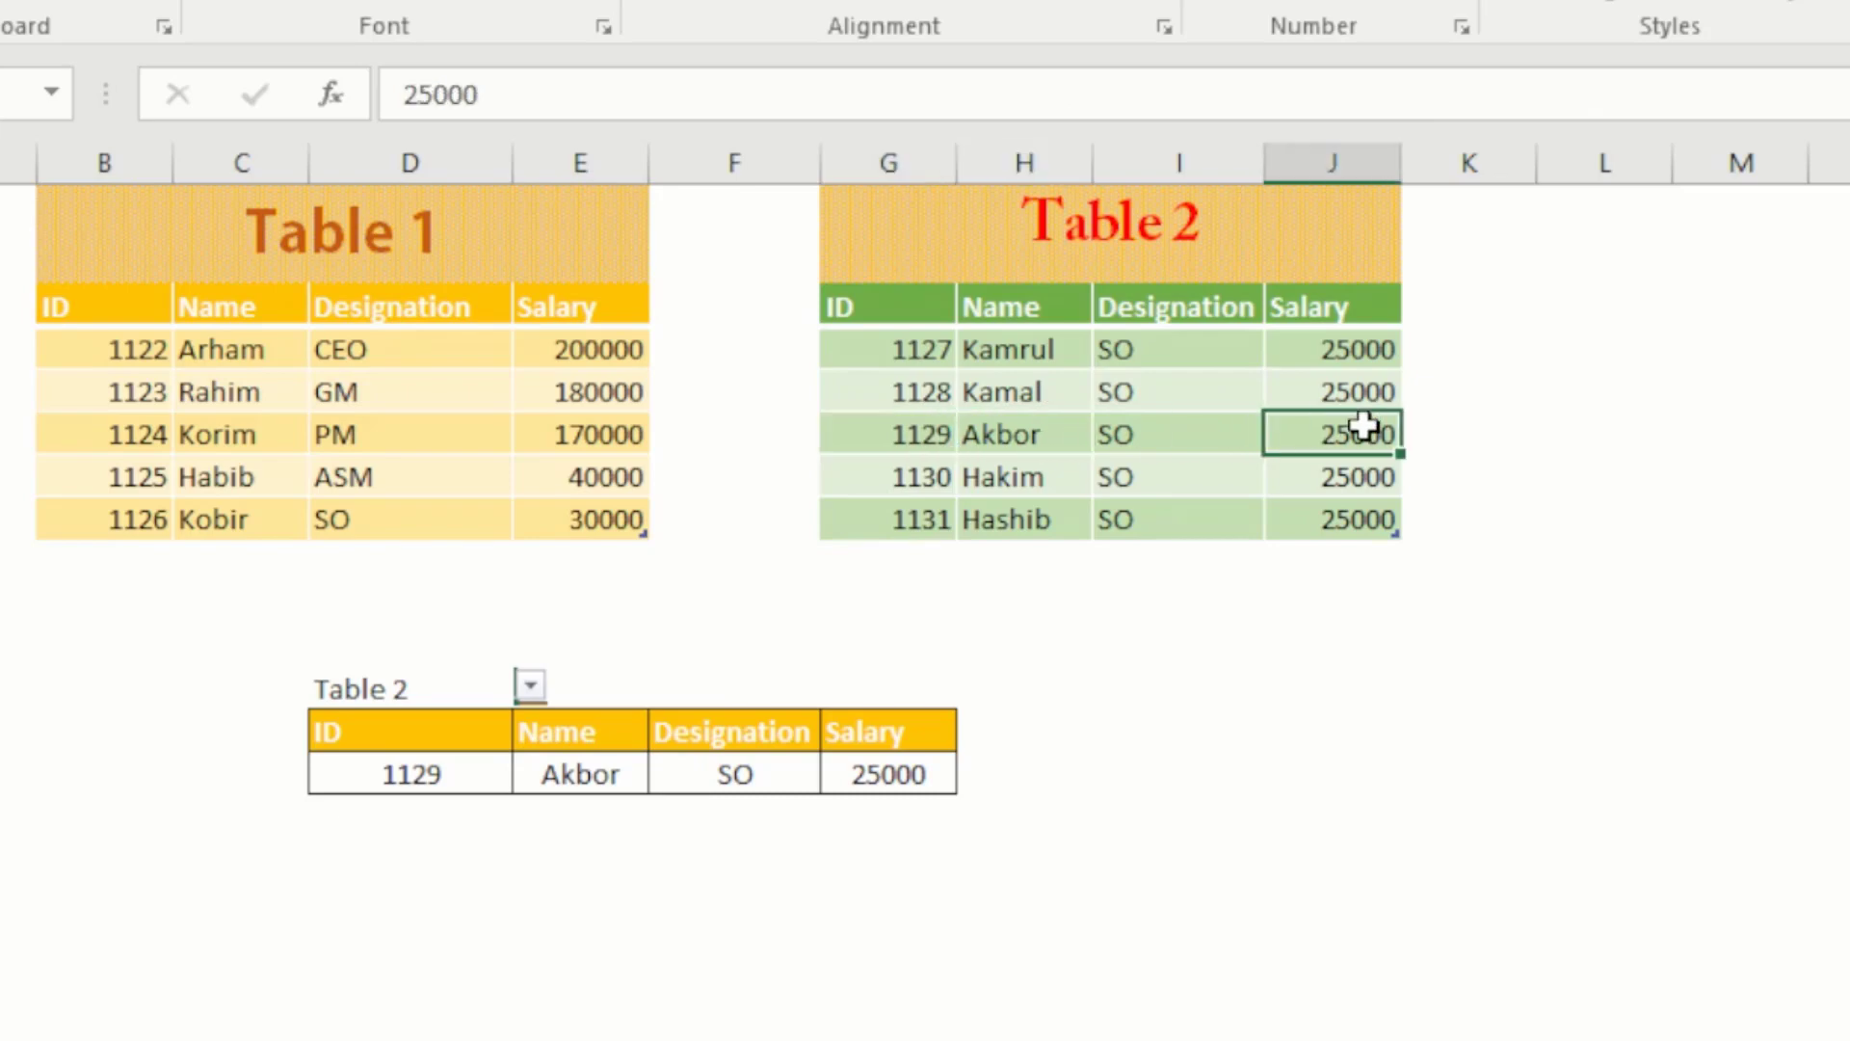
left_click(1153, 458)
left_click(728, 771)
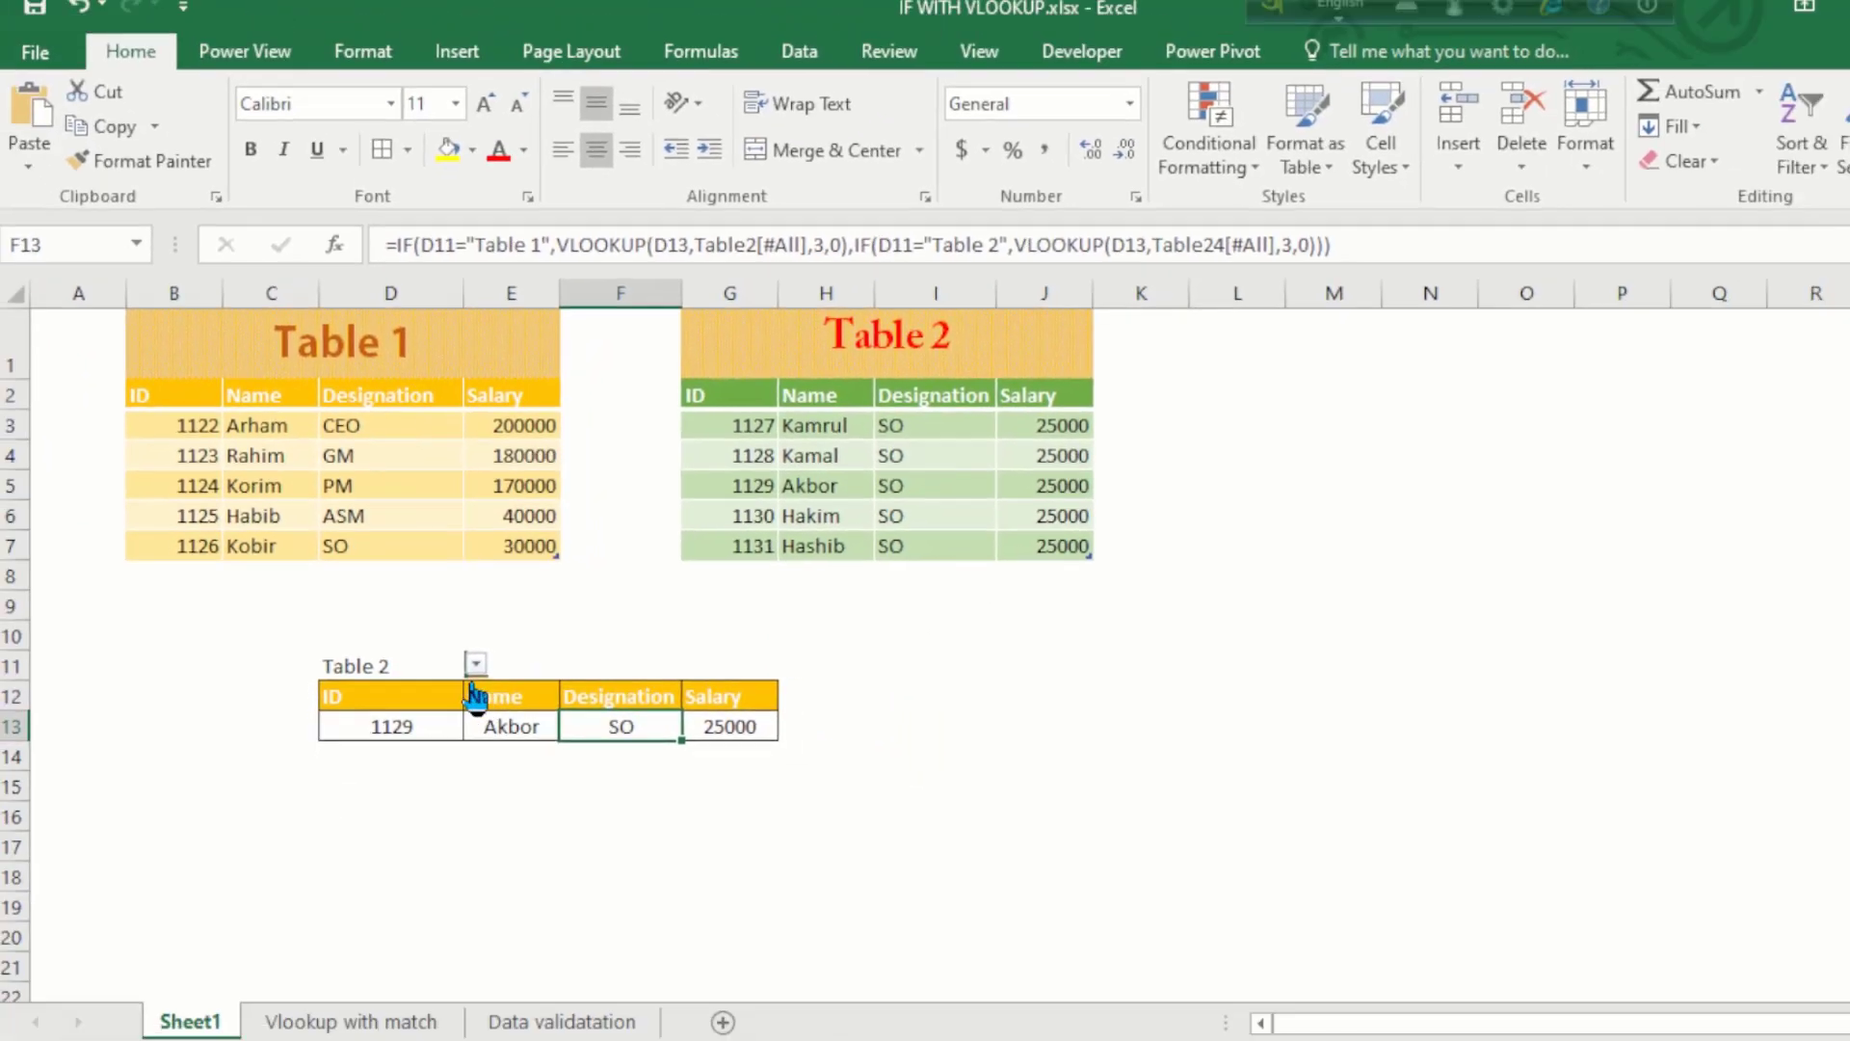
Step: Switch the table selection in D11 to Table 1
left_click(474, 667)
left_click(474, 667)
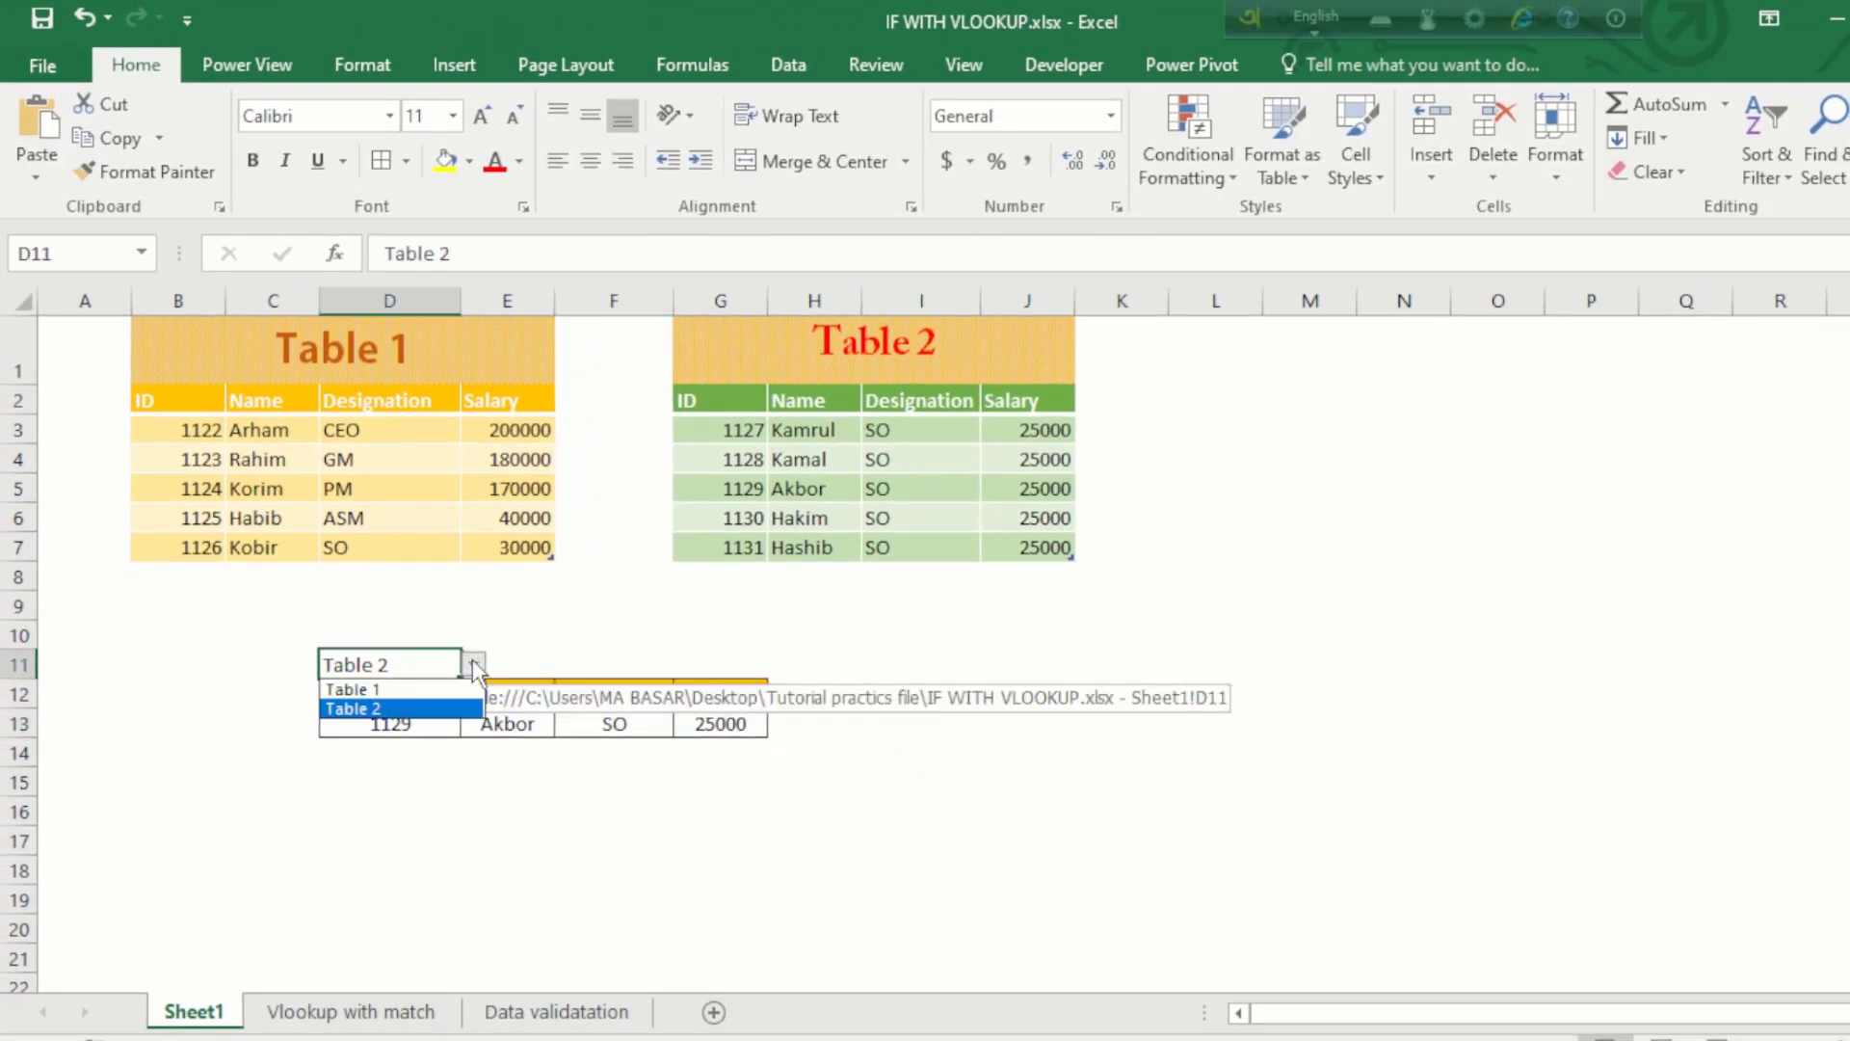
left_click(418, 688)
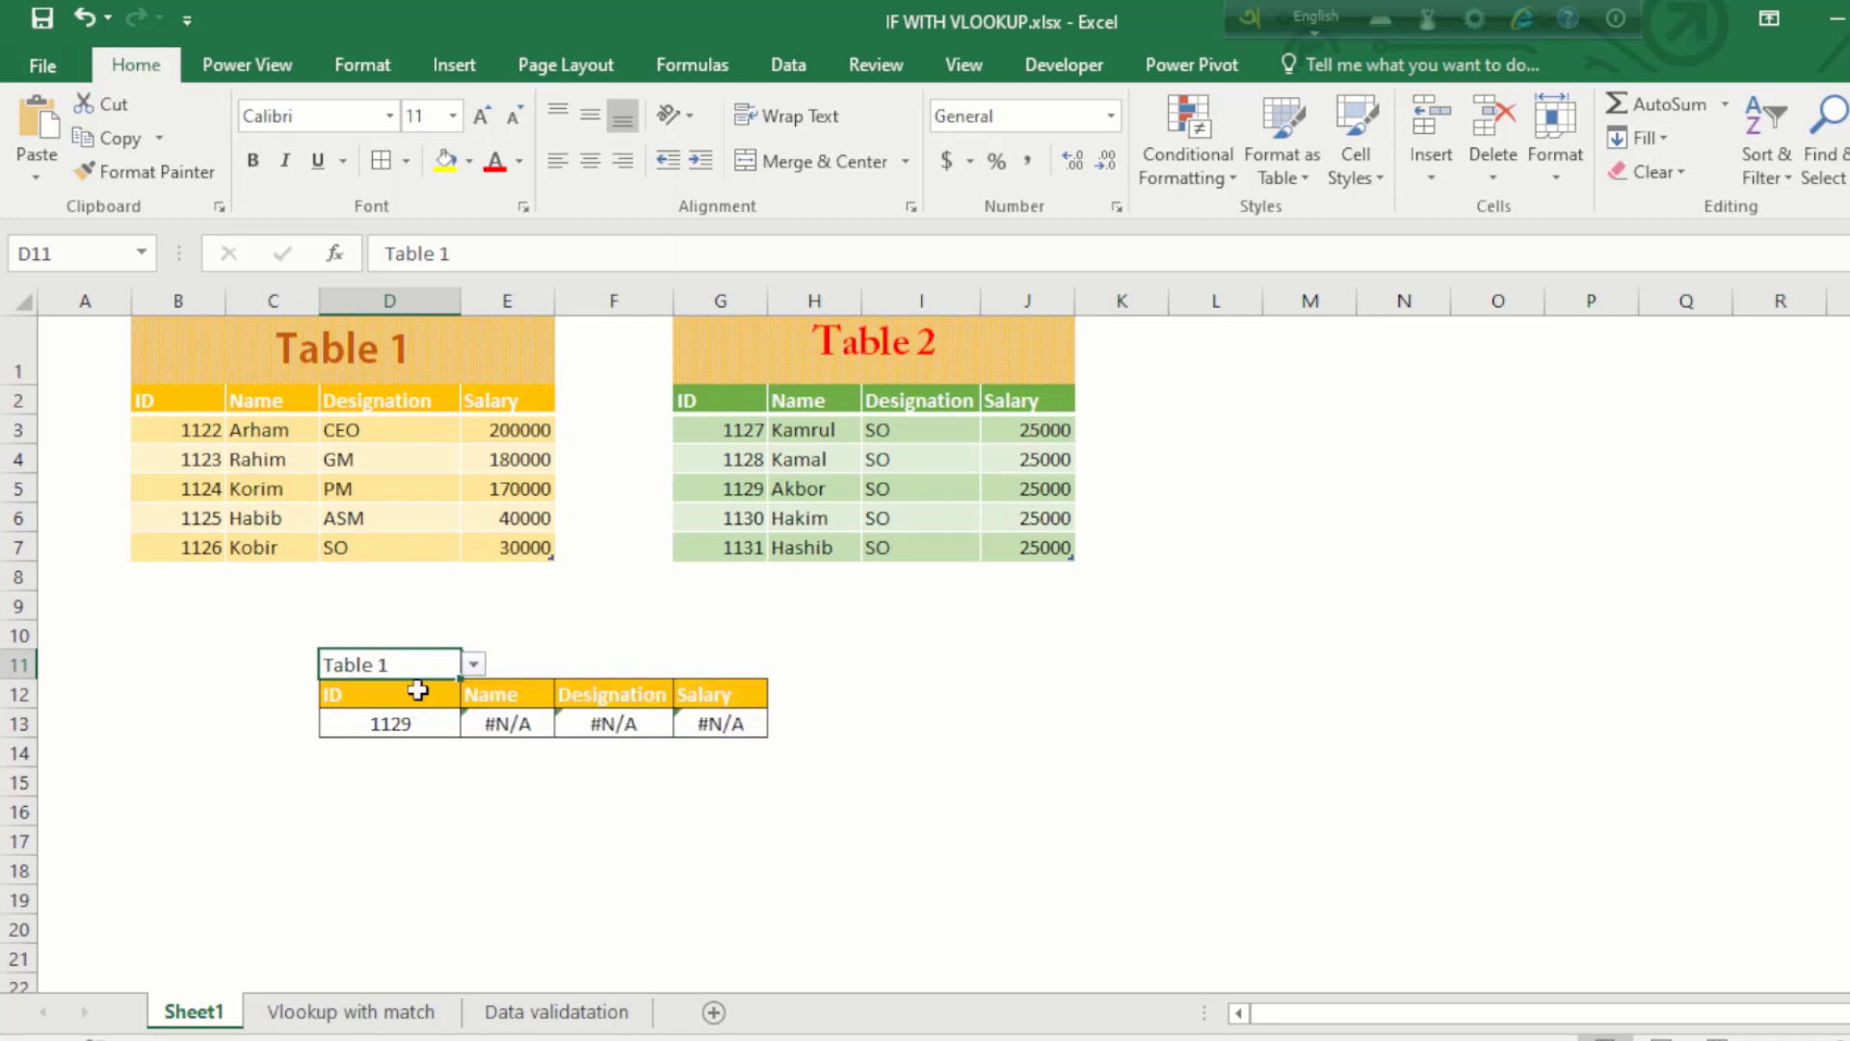
Step: Set the lookup ID in D13 to 1122, an ID from Table 1
left_click(412, 749)
left_click(198, 488)
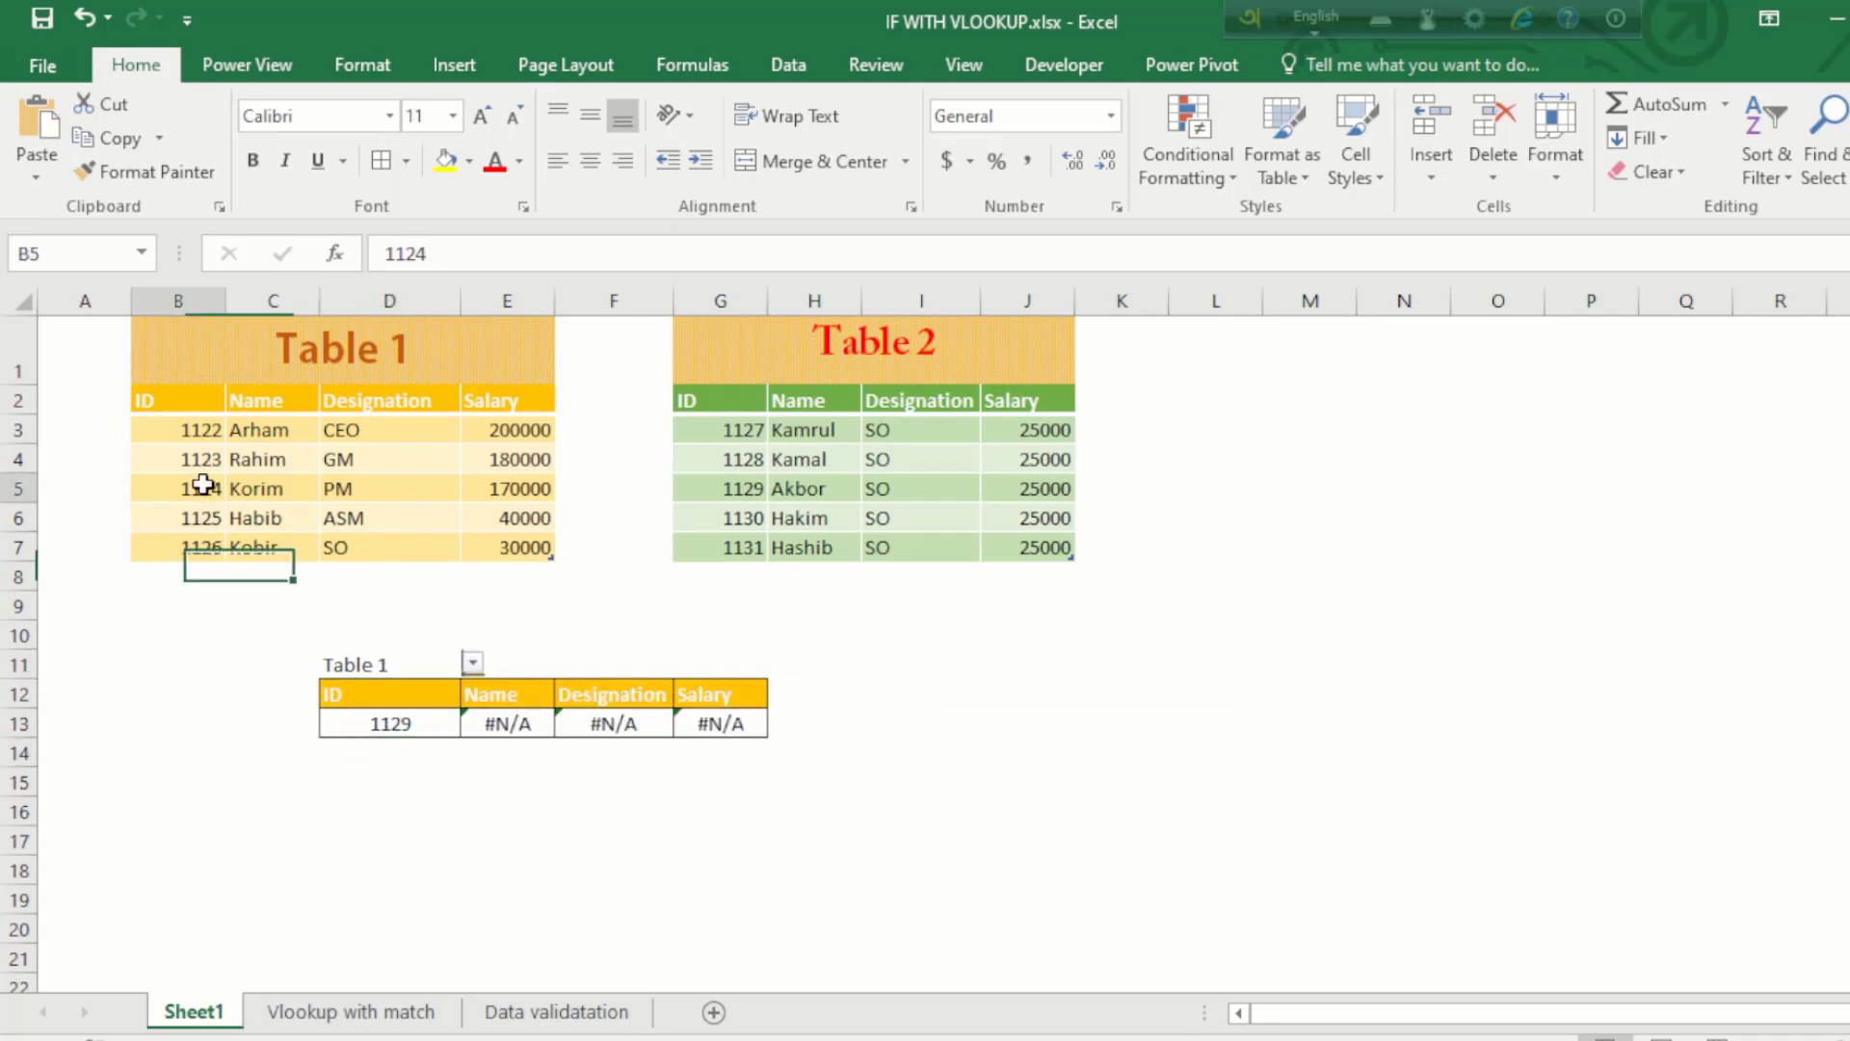
left_click(378, 723)
type("1")
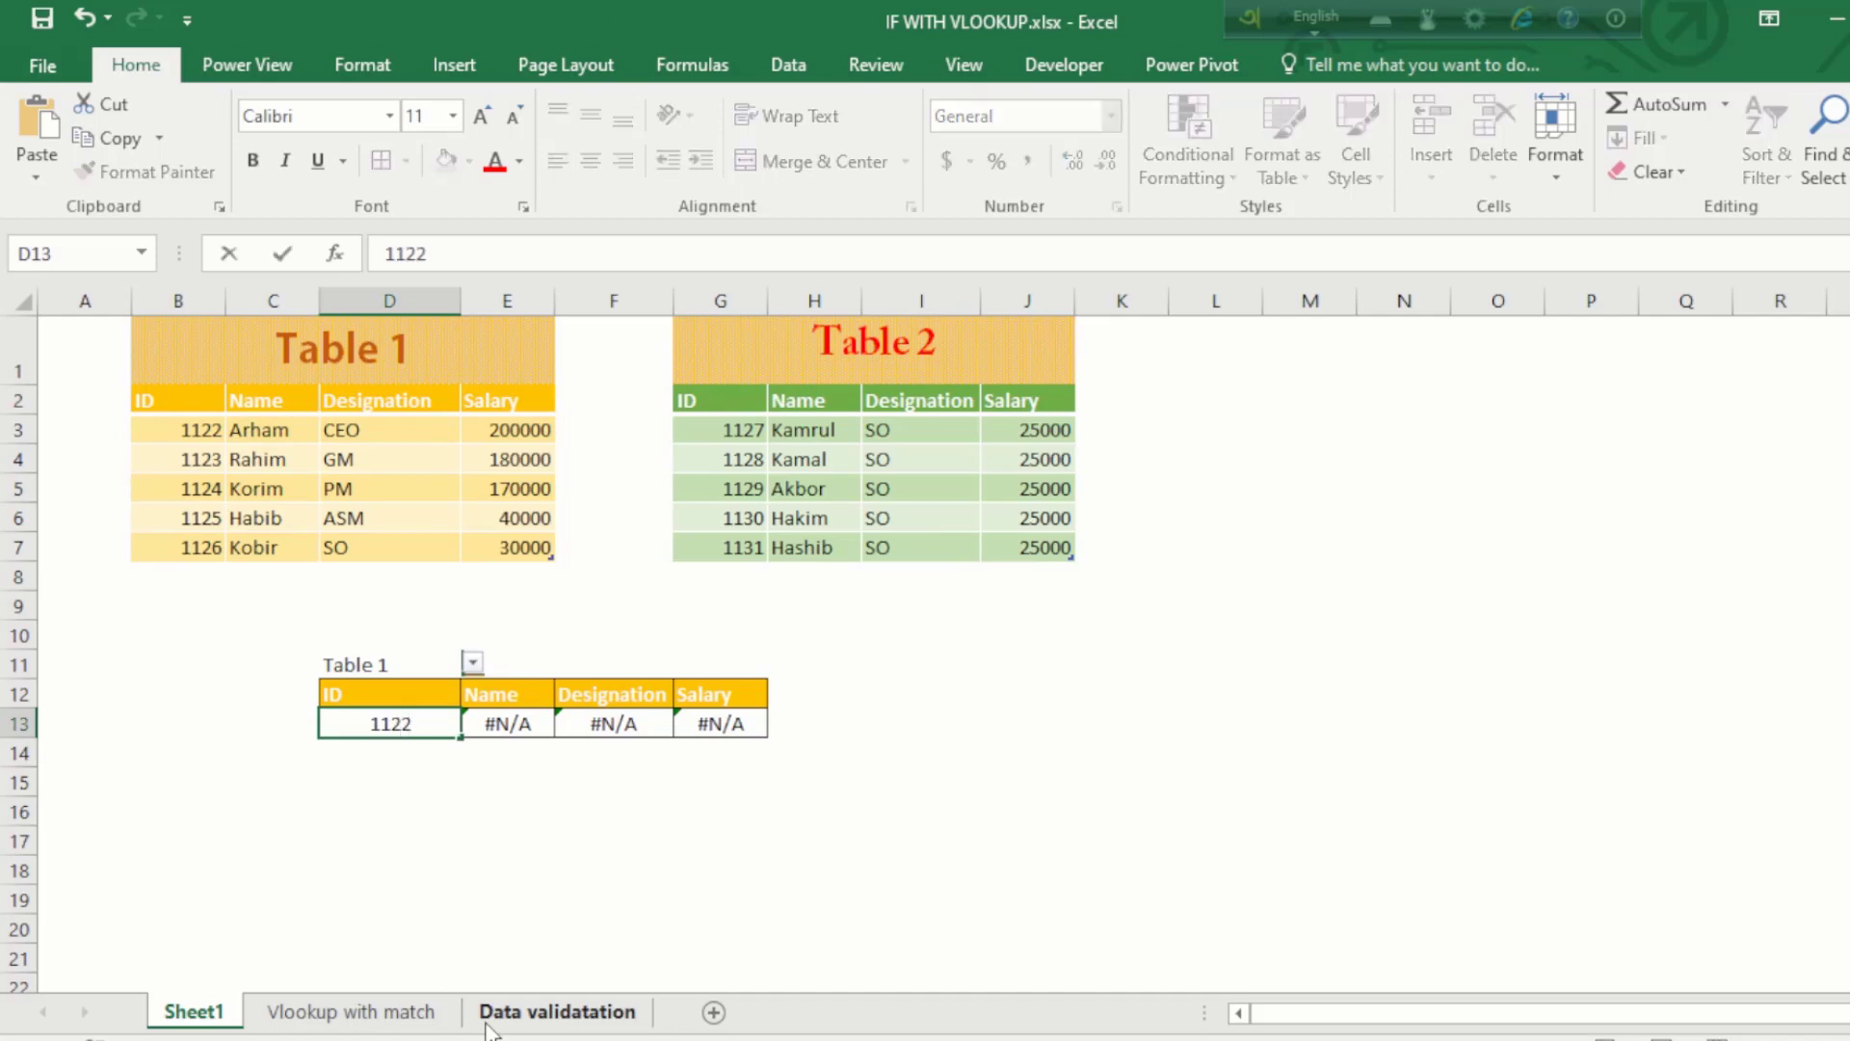
key("Return")
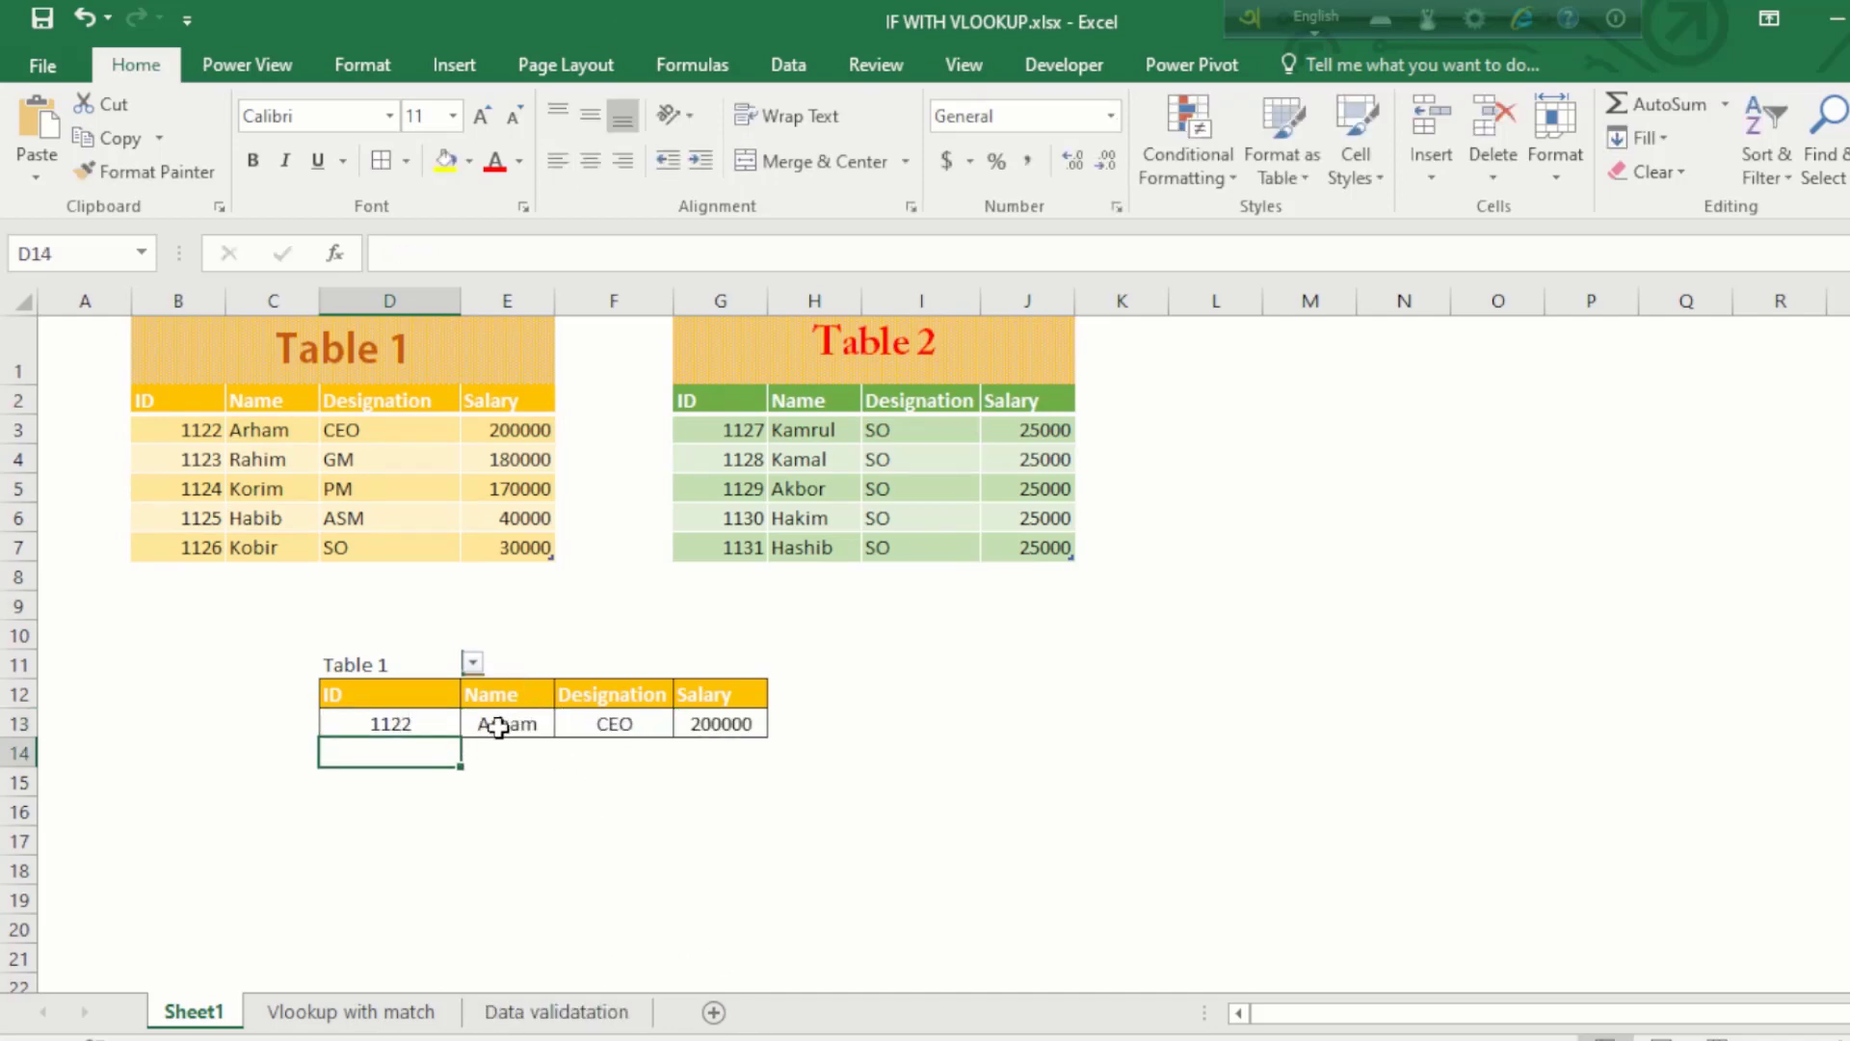
Step: Examine the Name, Designation and Salary results in row 13 for ID 1122 against the Table 1 data
left_click(498, 727)
left_click(604, 727)
left_click(730, 726)
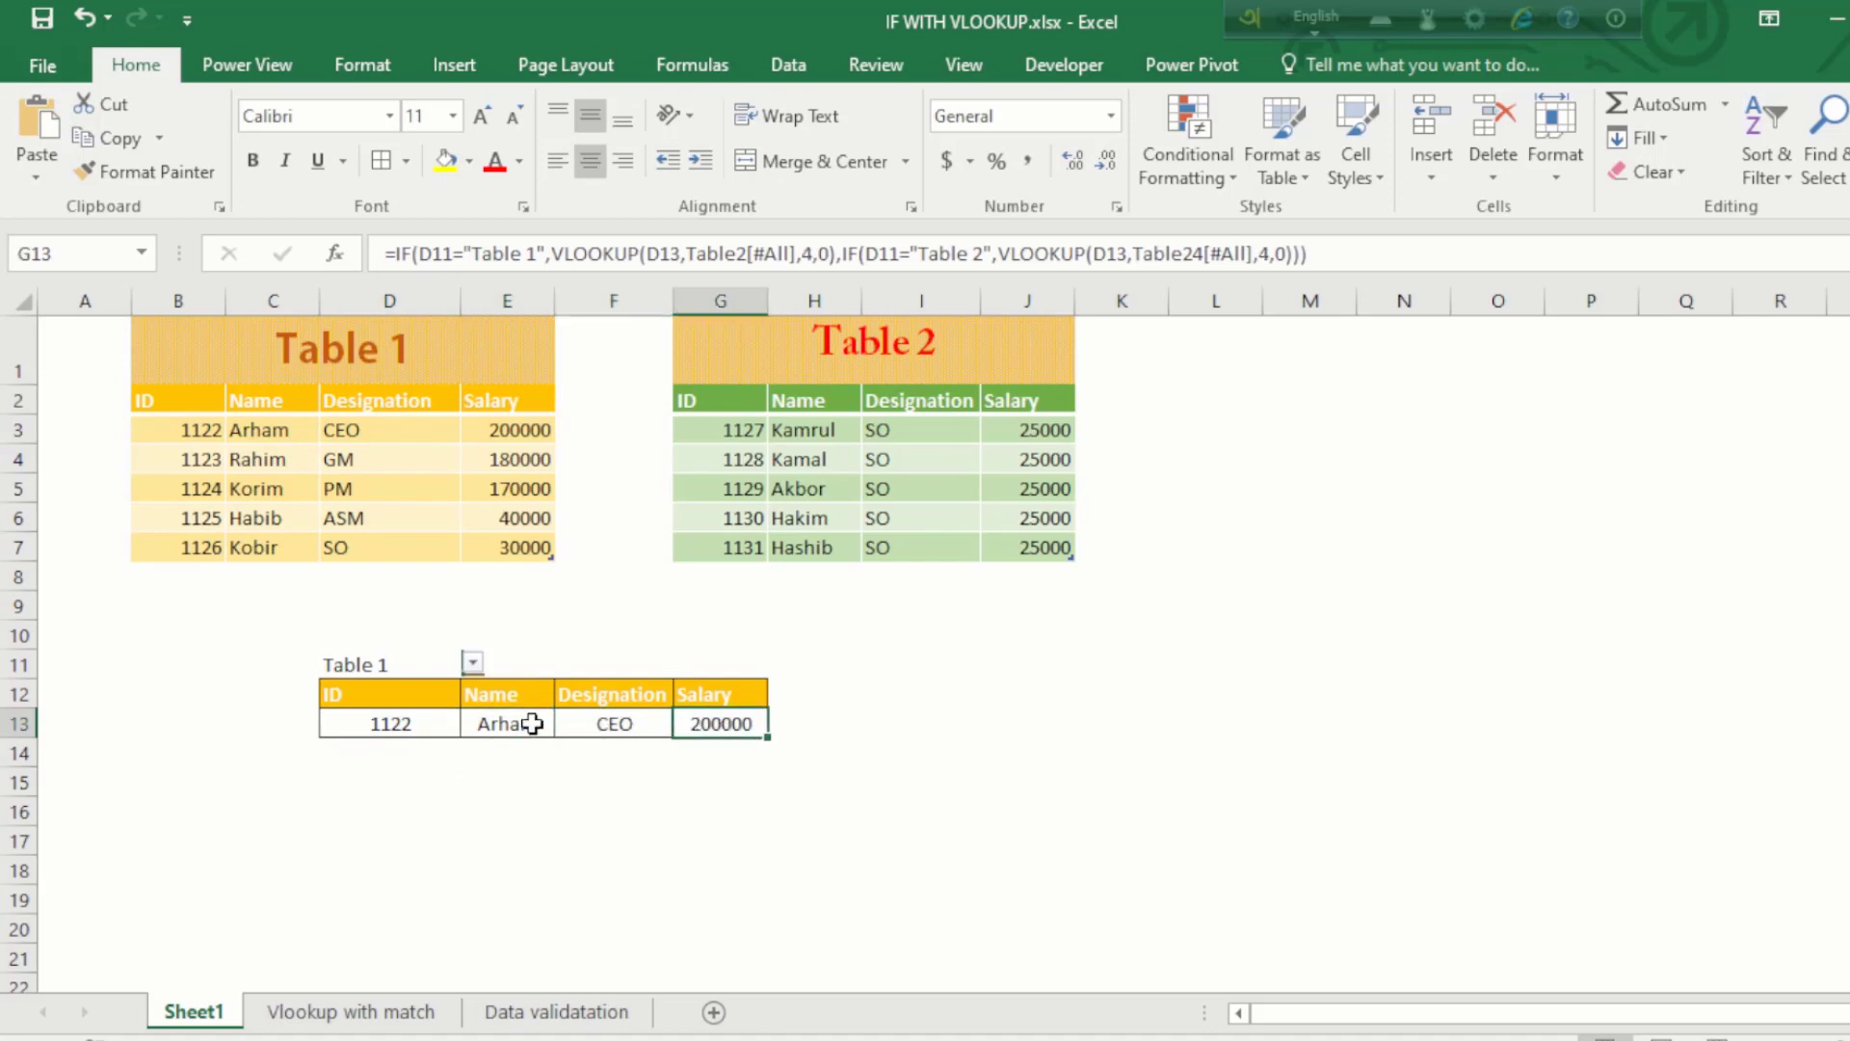
left_click(529, 723)
left_click(665, 725)
left_click(857, 730)
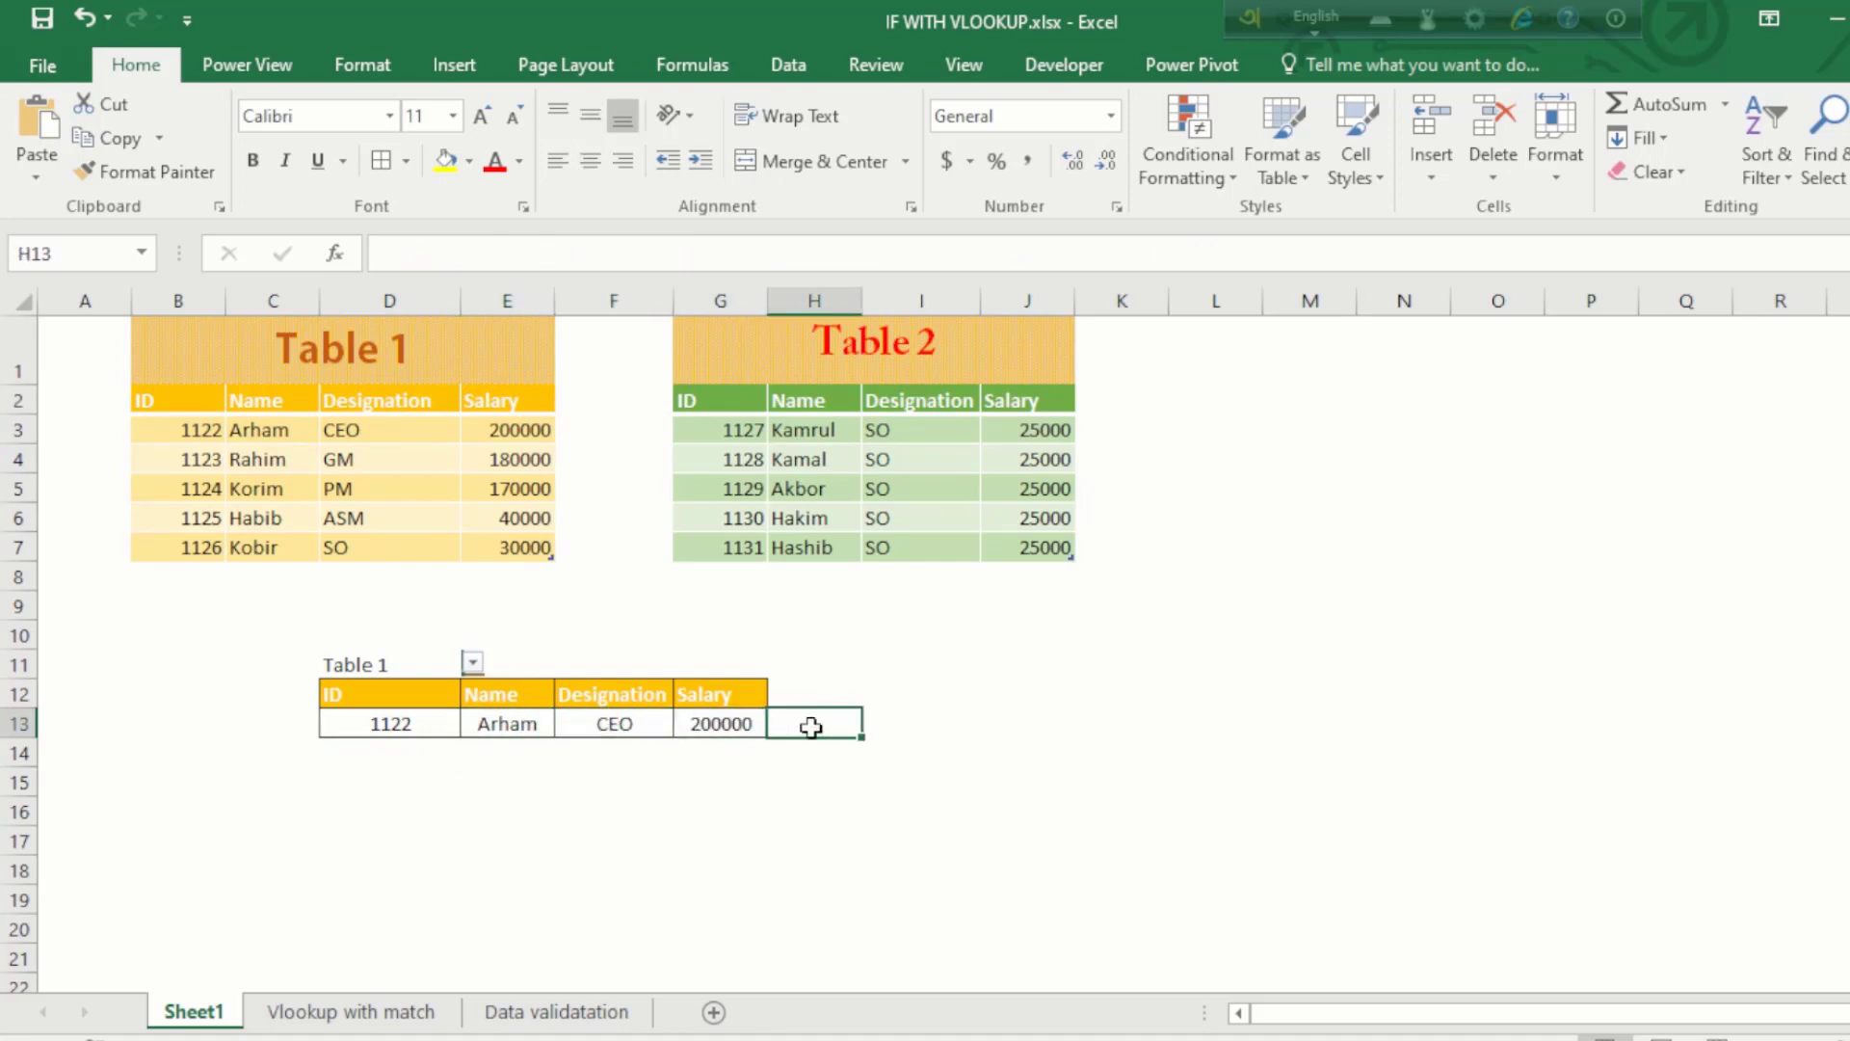
left_click(660, 721)
left_click(393, 723)
left_click(872, 792)
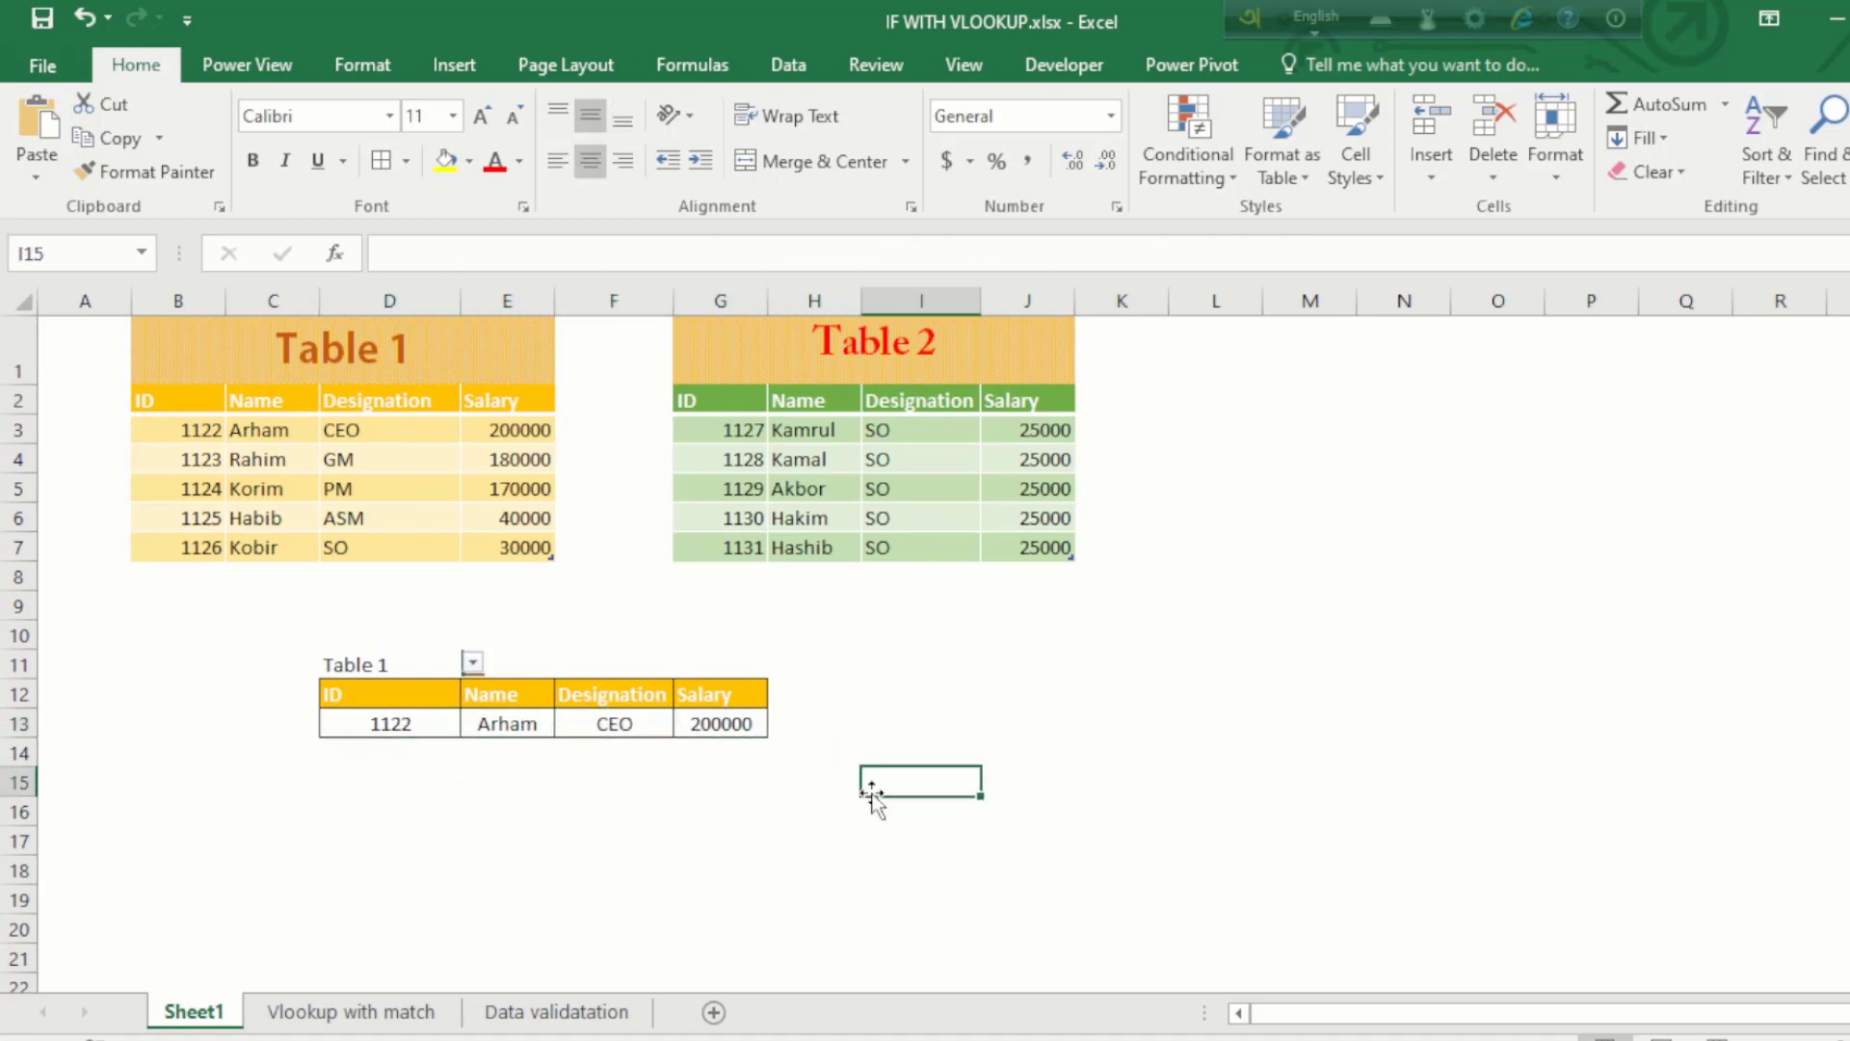
left_click(657, 725)
left_click(872, 722)
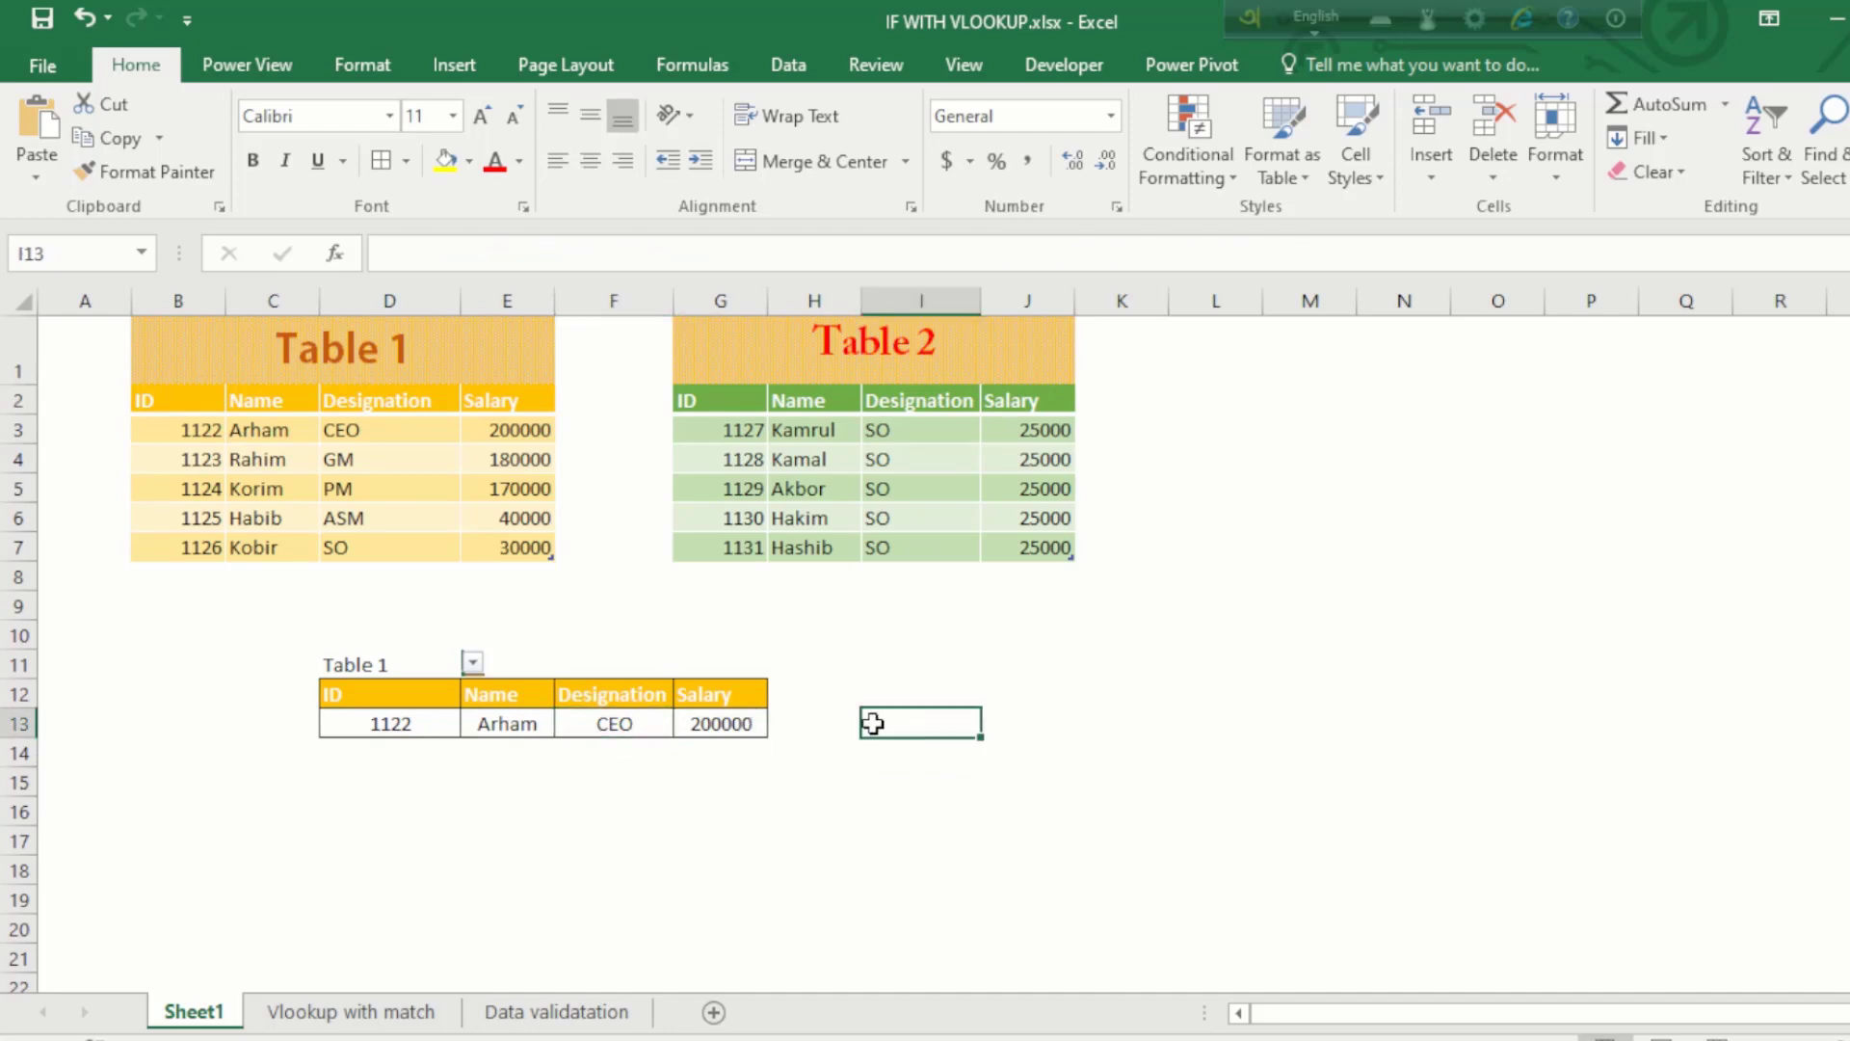
left_click(1156, 701)
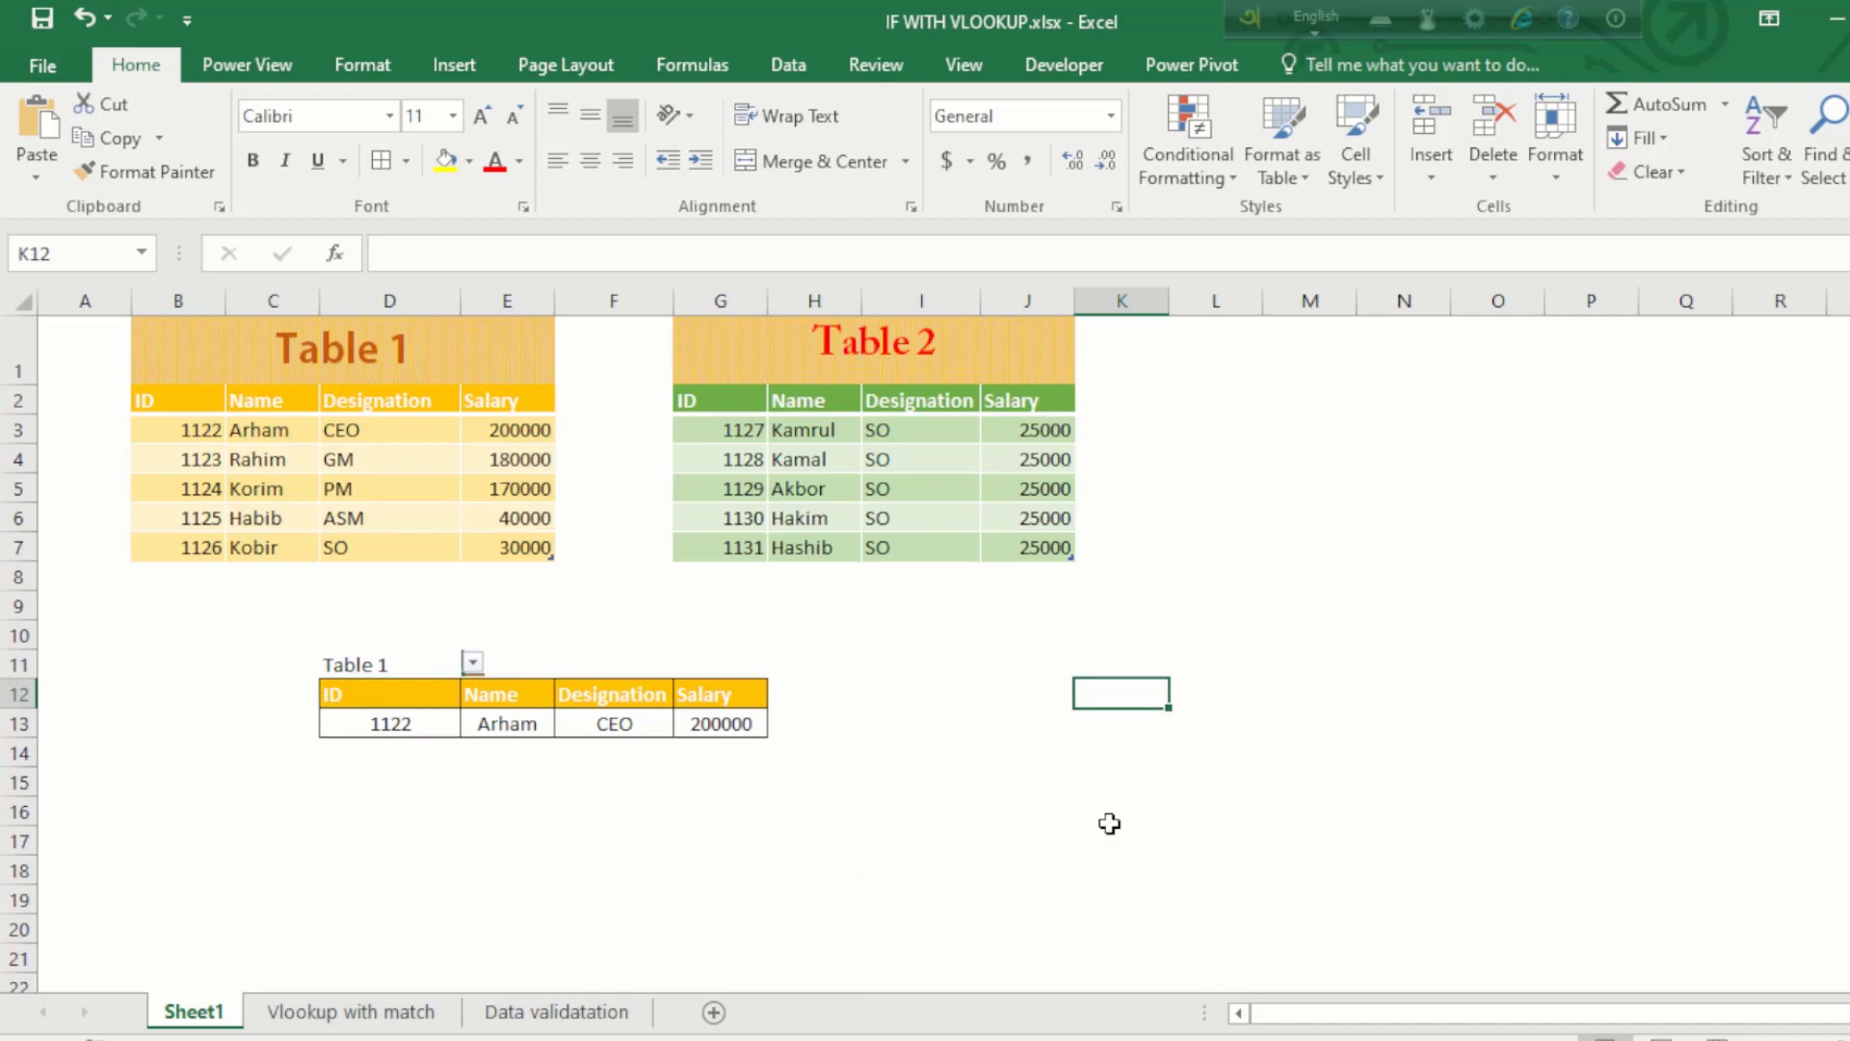